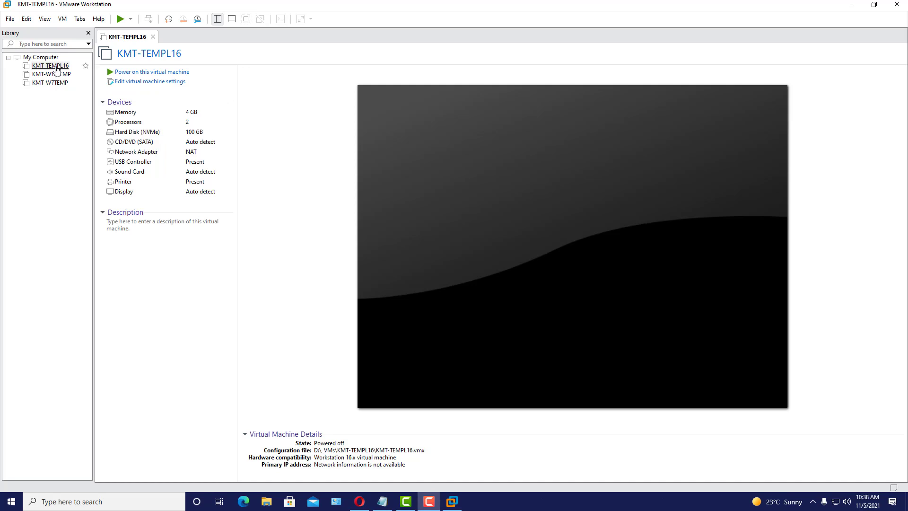
- Begin a full clone of KMT-TEMPL16 from its current state, reaching the naming page
{"action": "left_click", "coordinate": [56, 68]}
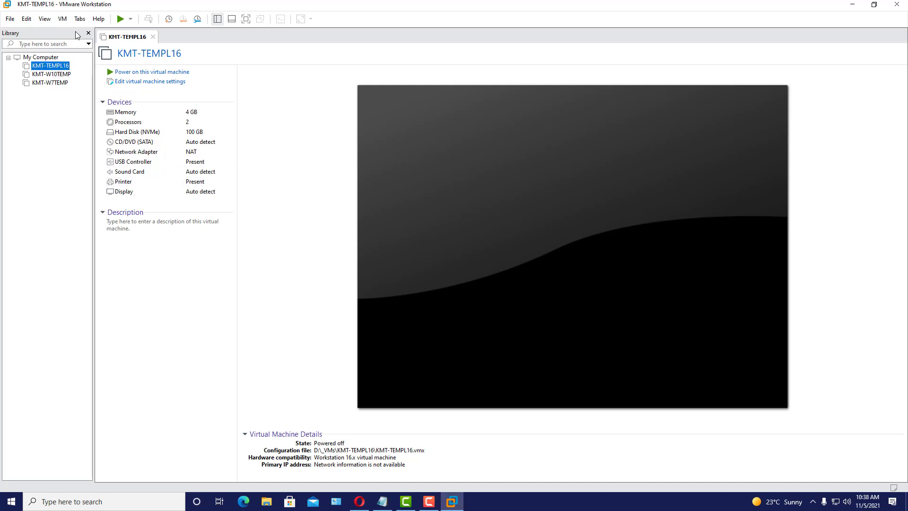
{"action": "left_click", "coordinate": [61, 23]}
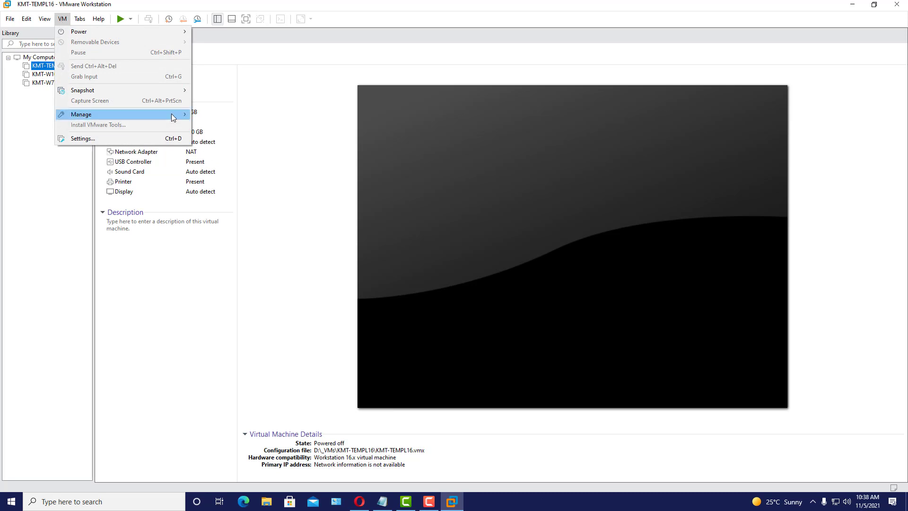
{"action": "mouse_move", "coordinate": [173, 118]}
{"action": "left_click", "coordinate": [228, 129]}
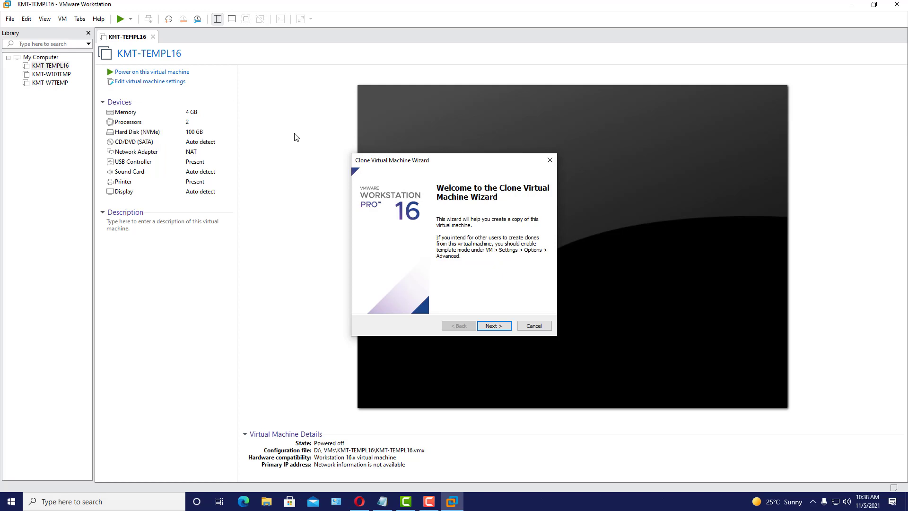
{"action": "left_click", "coordinate": [494, 326]}
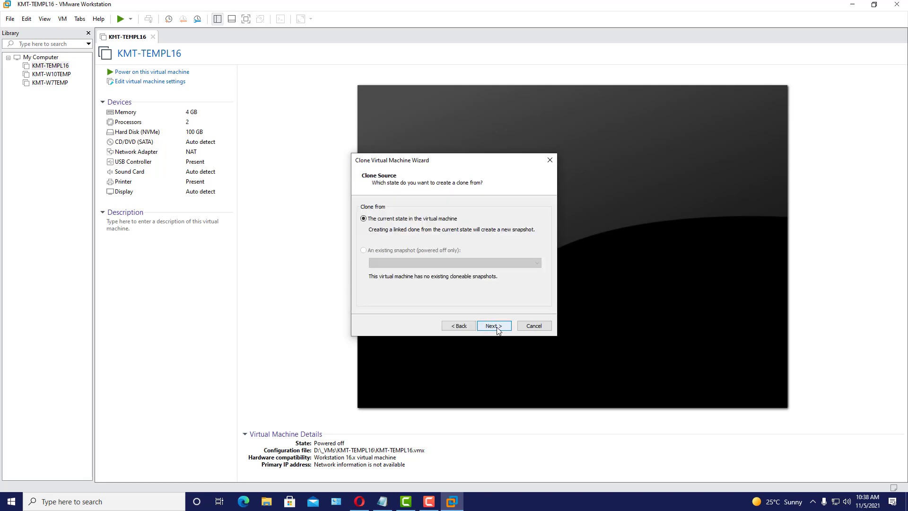
{"action": "left_click", "coordinate": [497, 329]}
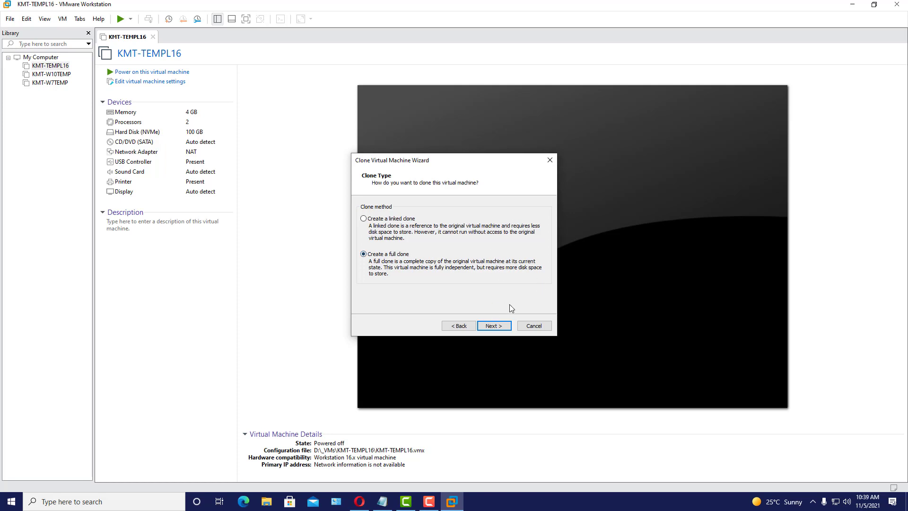
{"action": "left_click", "coordinate": [492, 326]}
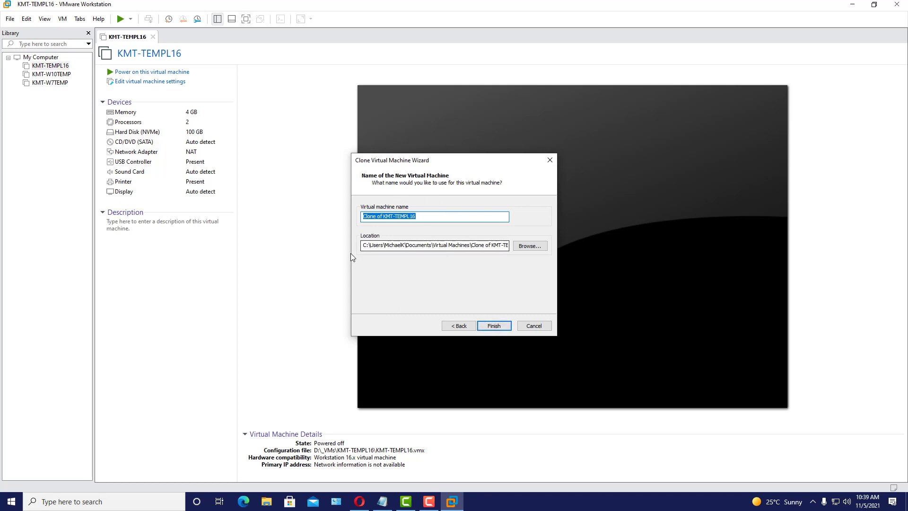
{"action": "left_click", "coordinate": [267, 502]}
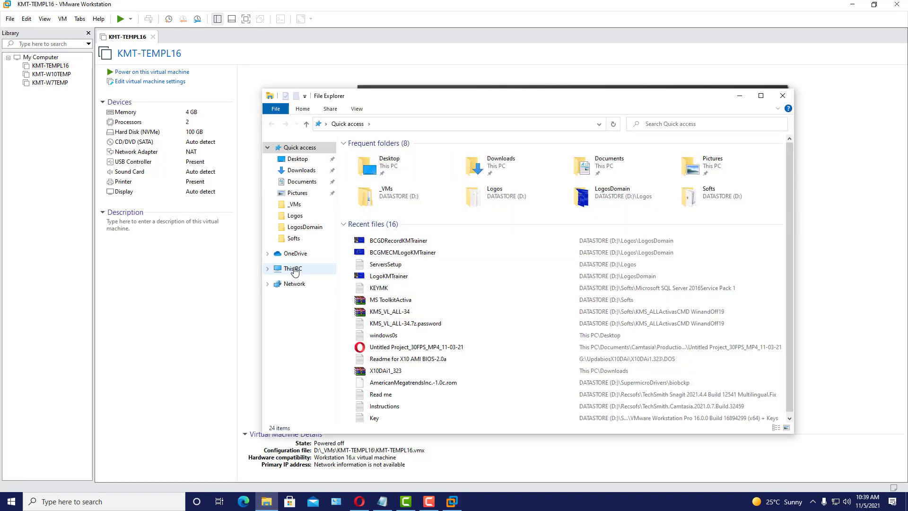
{"action": "left_click", "coordinate": [294, 268]}
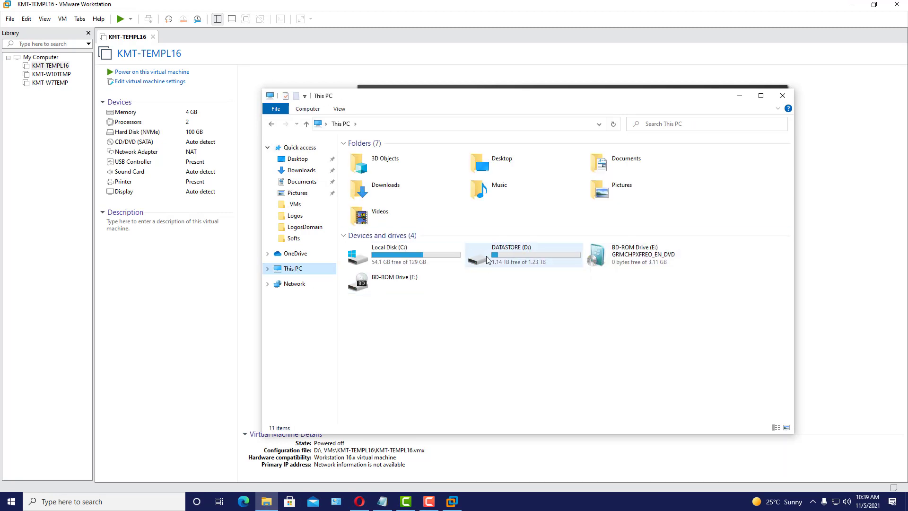
{"action": "double_click", "coordinate": [533, 258]}
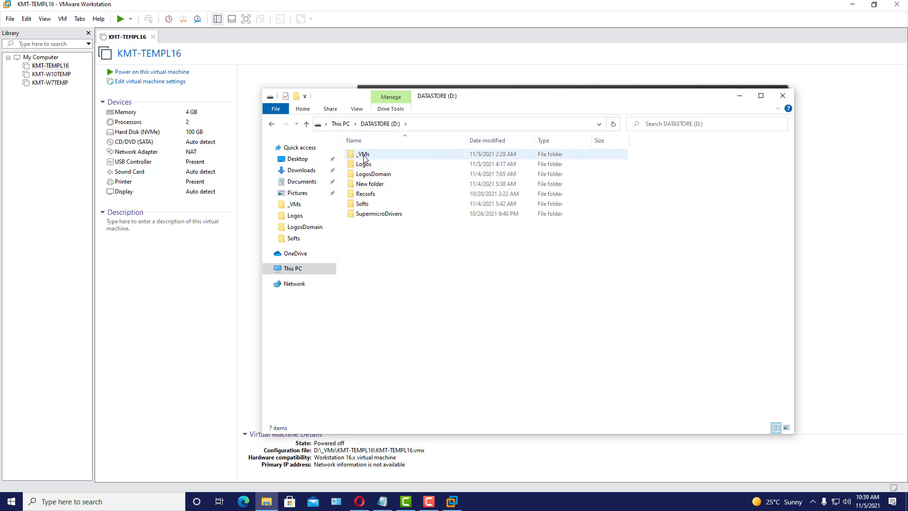
{"action": "double_click", "coordinate": [364, 155]}
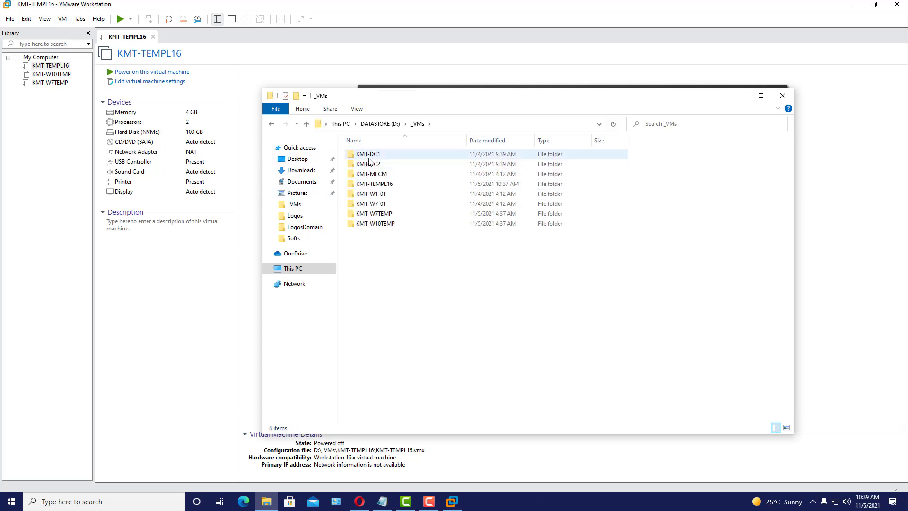
{"action": "double_click", "coordinate": [369, 159]}
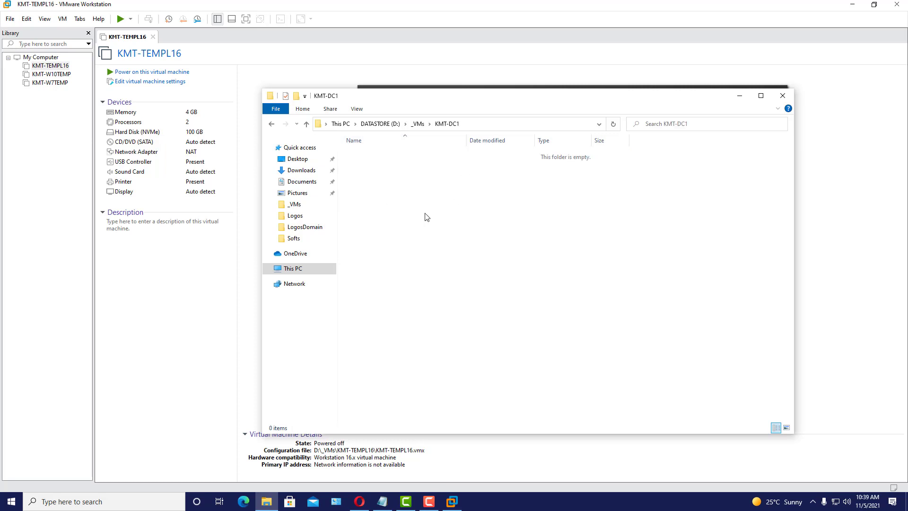
{"action": "left_click", "coordinate": [419, 125]}
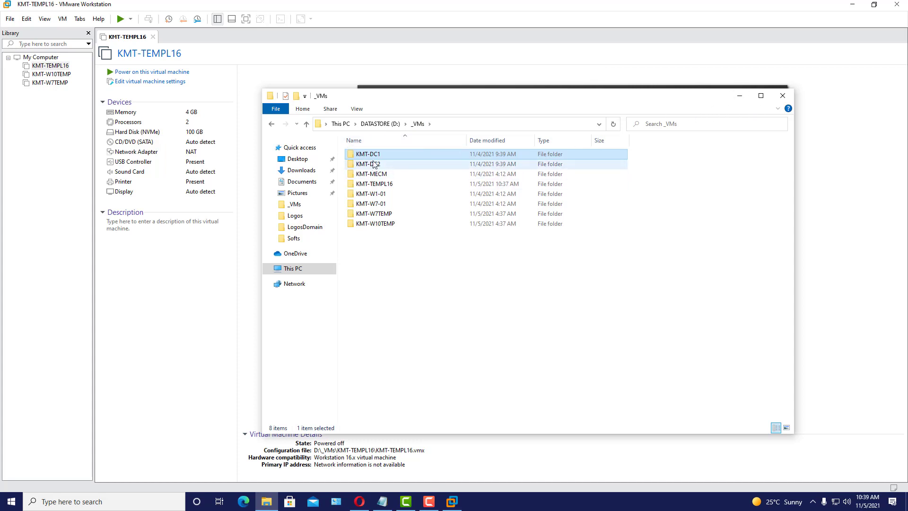
{"action": "left_click", "coordinate": [740, 96]}
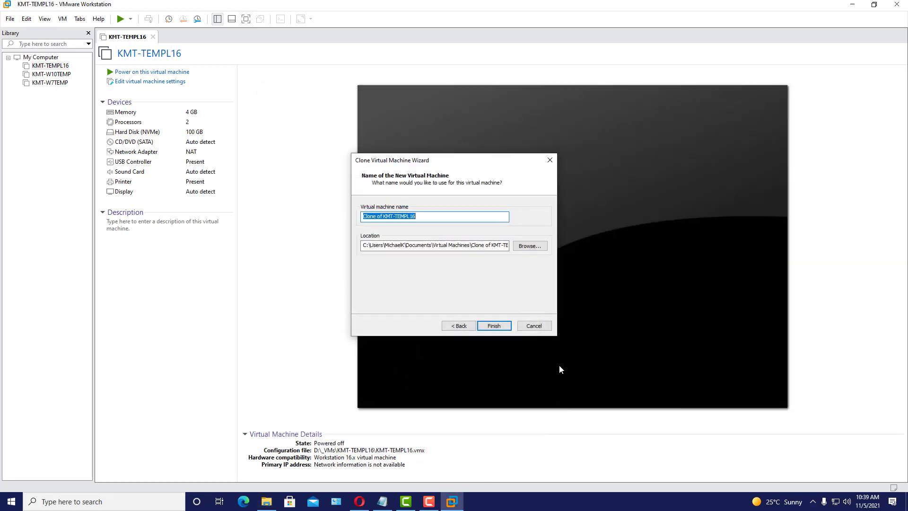
- Set the clone's location to the D:\_VMs\KMT-DC1 folder
{"action": "left_click", "coordinate": [529, 246]}
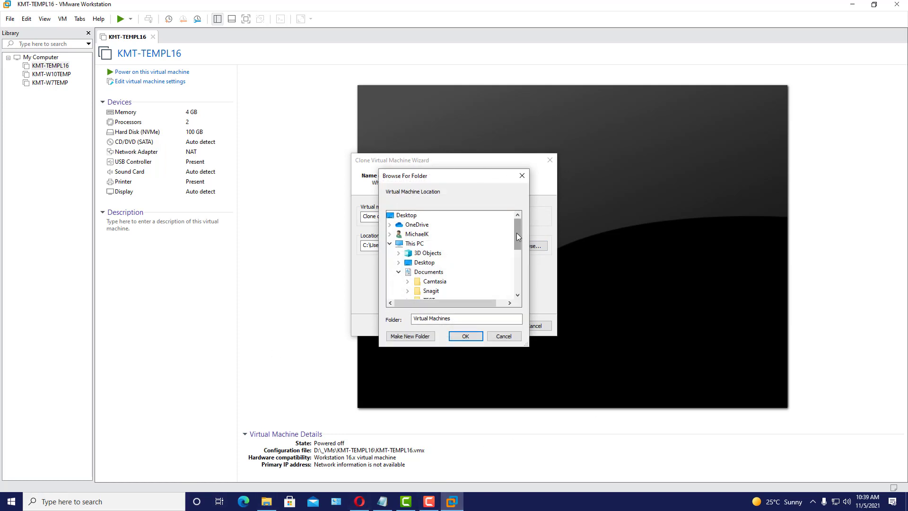
{"action": "left_click_drag", "start_coordinate": [518, 232], "coordinate": [503, 296]}
{"action": "double_click", "coordinate": [439, 256]}
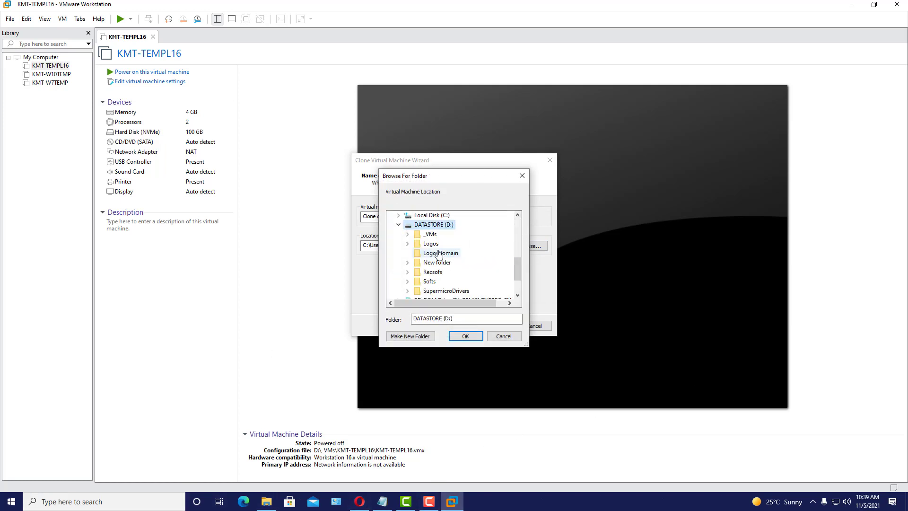
{"action": "double_click", "coordinate": [431, 235]}
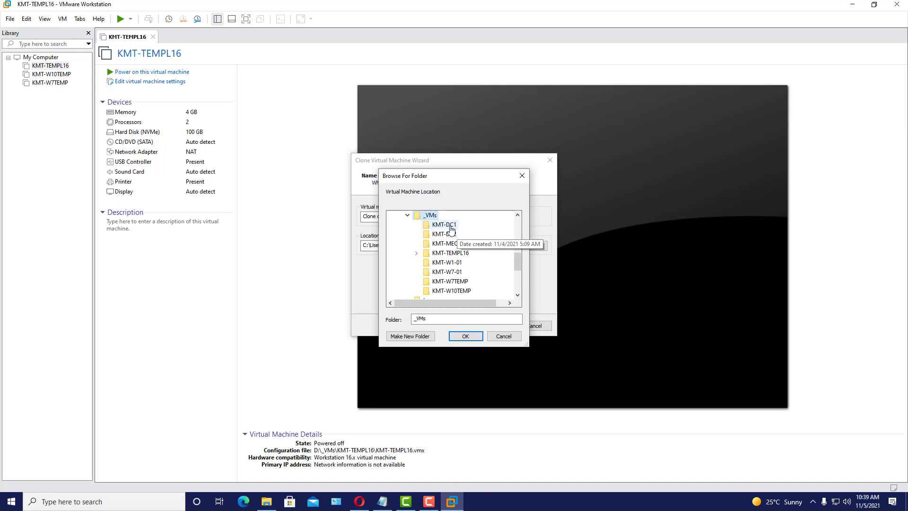
{"action": "left_click", "coordinate": [451, 226]}
{"action": "left_click", "coordinate": [465, 336]}
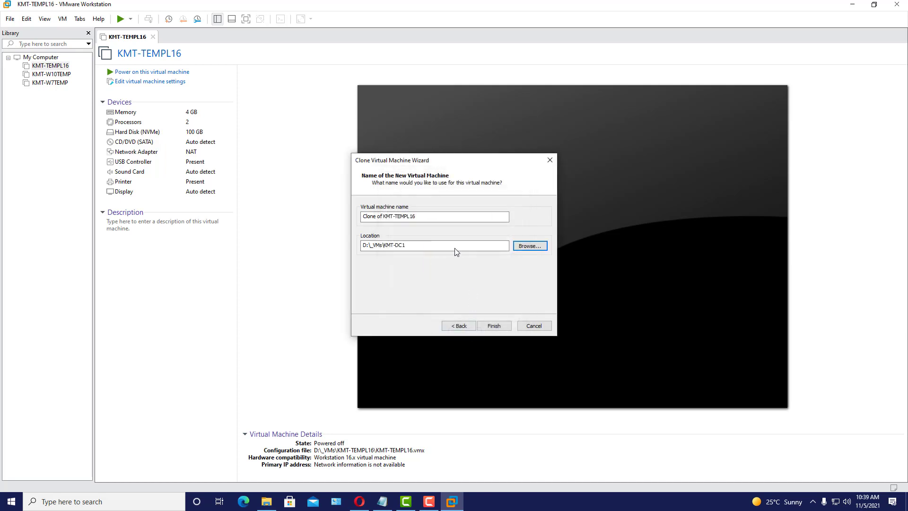
- Name the virtual machine KMT-DC1 and finish the wizard to start cloning
{"action": "left_click_drag", "start_coordinate": [406, 246], "coordinate": [386, 248]}
{"action": "right_click", "coordinate": [395, 247]}
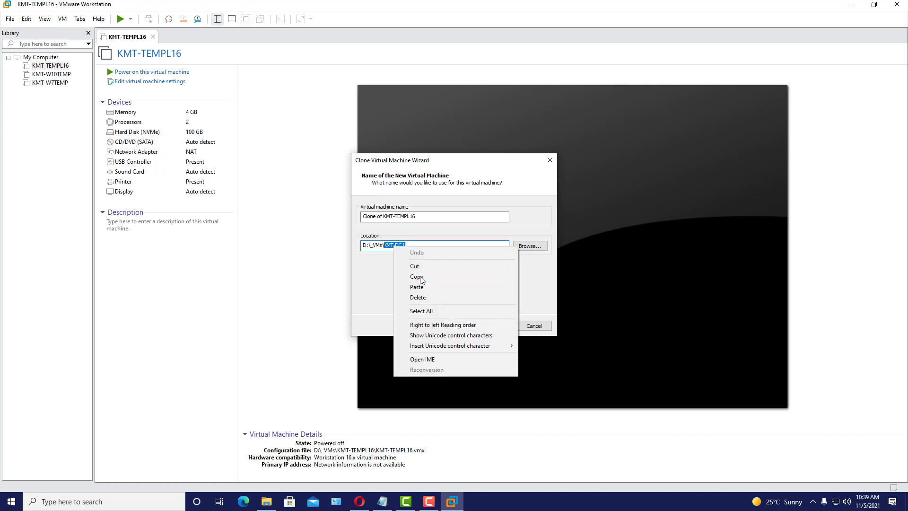
{"action": "left_click", "coordinate": [416, 275]}
{"action": "left_click_drag", "start_coordinate": [430, 217], "coordinate": [356, 221]}
{"action": "right_click", "coordinate": [381, 219]}
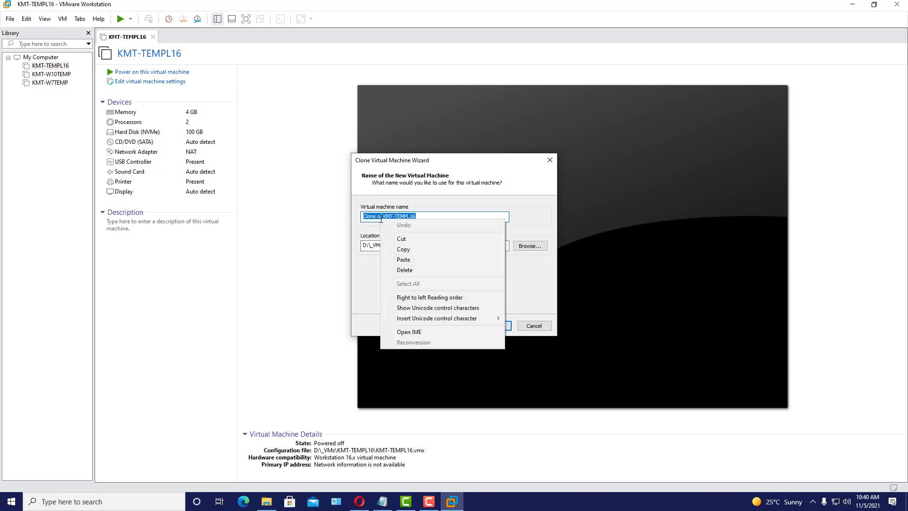
{"action": "left_click", "coordinate": [418, 259]}
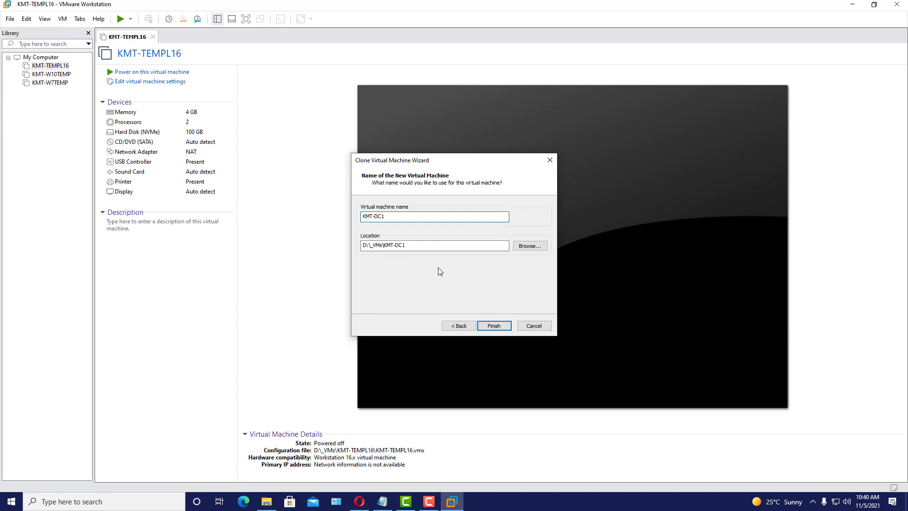
{"action": "left_click", "coordinate": [496, 326]}
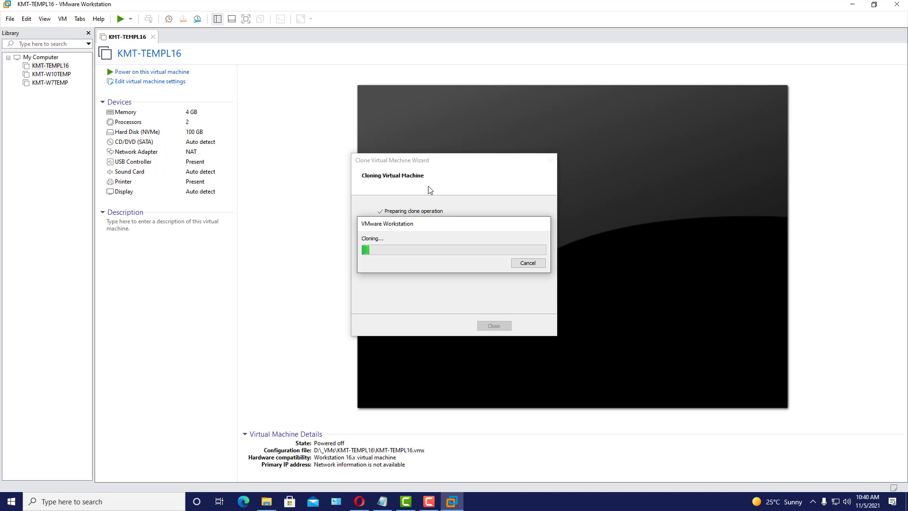
- Show the ServersSetup notes beside the clone progress, then return to the progress dialog
{"action": "left_click", "coordinate": [382, 501]}
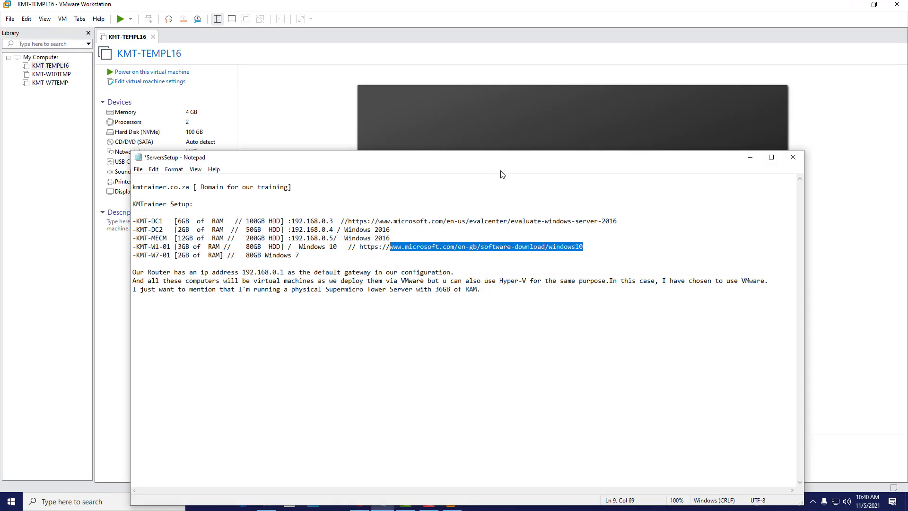
{"action": "left_click_drag", "start_coordinate": [486, 157], "coordinate": [526, 262]}
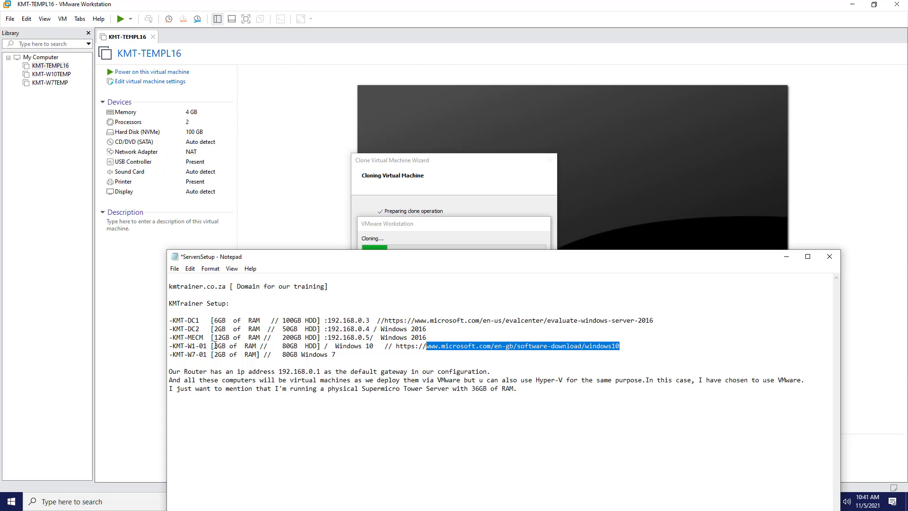
{"action": "left_click", "coordinate": [467, 229]}
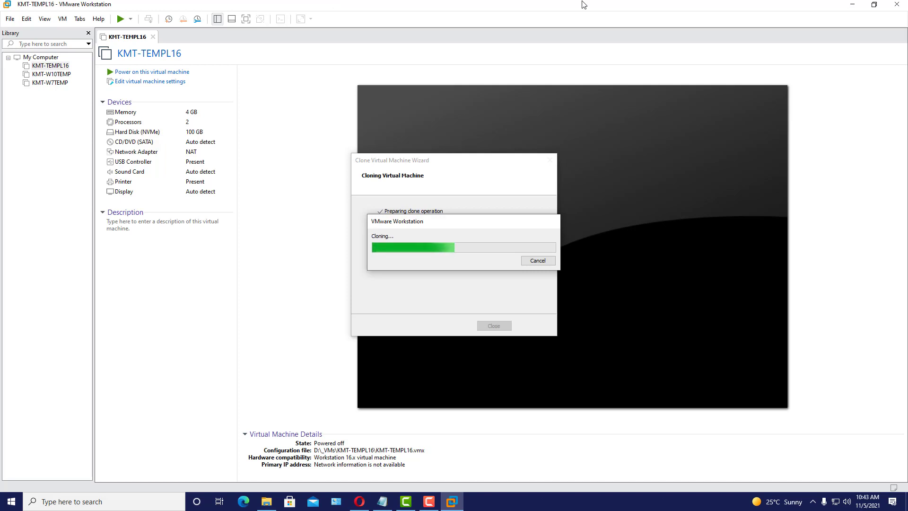
- Highlight KMT-DC1 and KMT-DC2 in the ServersSetup notes, then close the completed clone wizard
{"action": "left_click", "coordinate": [386, 501]}
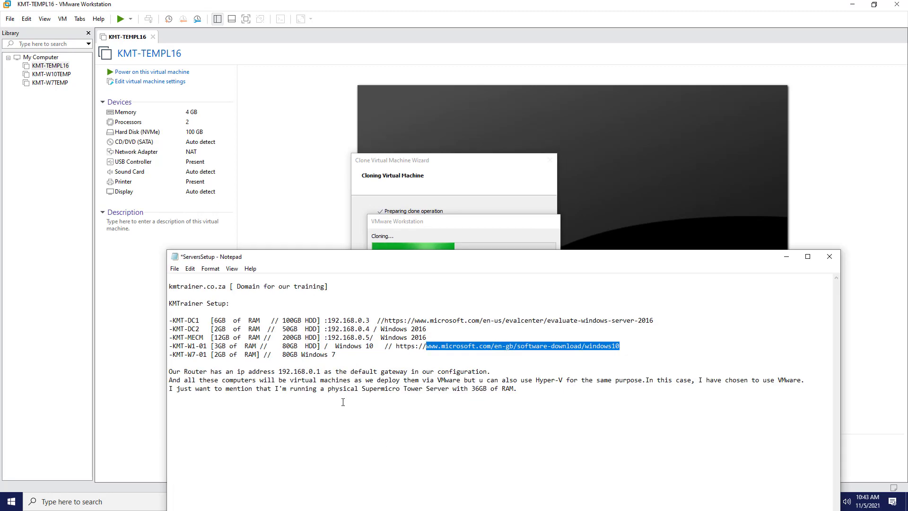
{"action": "left_click", "coordinate": [228, 320]}
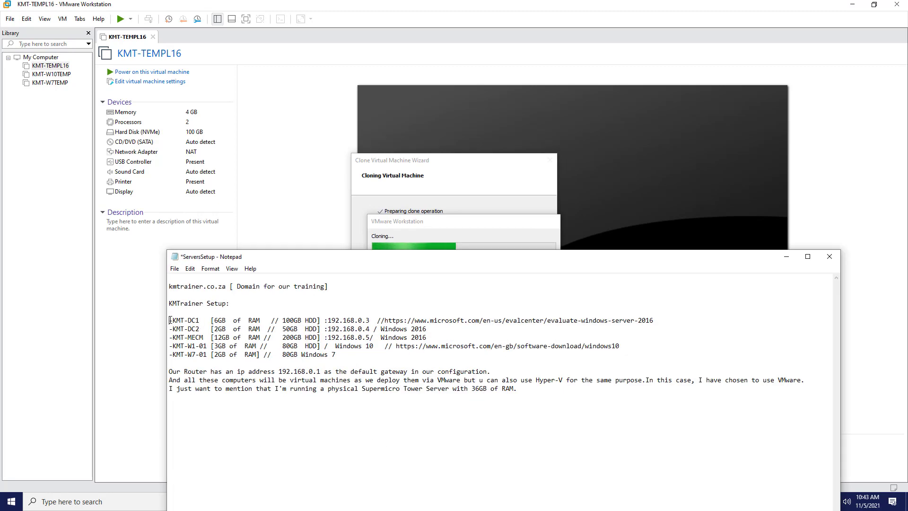
{"action": "left_click_drag", "start_coordinate": [170, 320], "coordinate": [208, 319]}
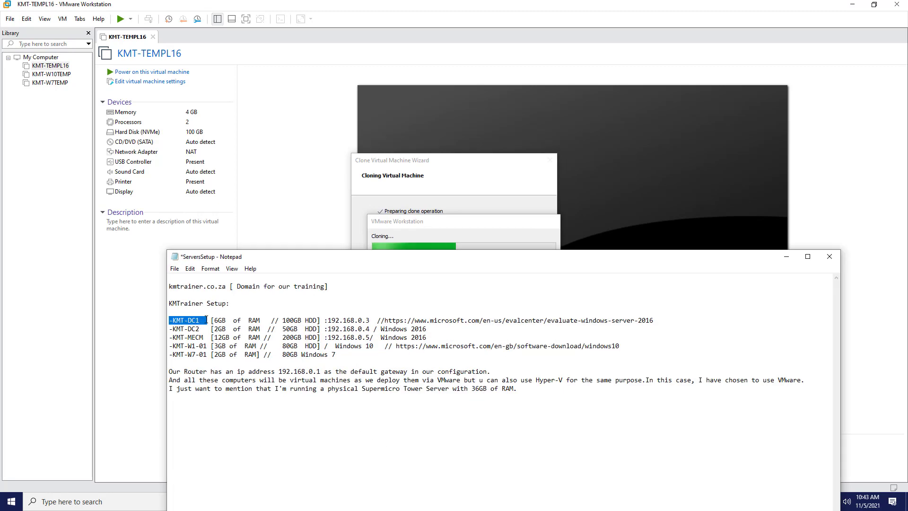
{"action": "left_click_drag", "start_coordinate": [170, 329], "coordinate": [207, 338]}
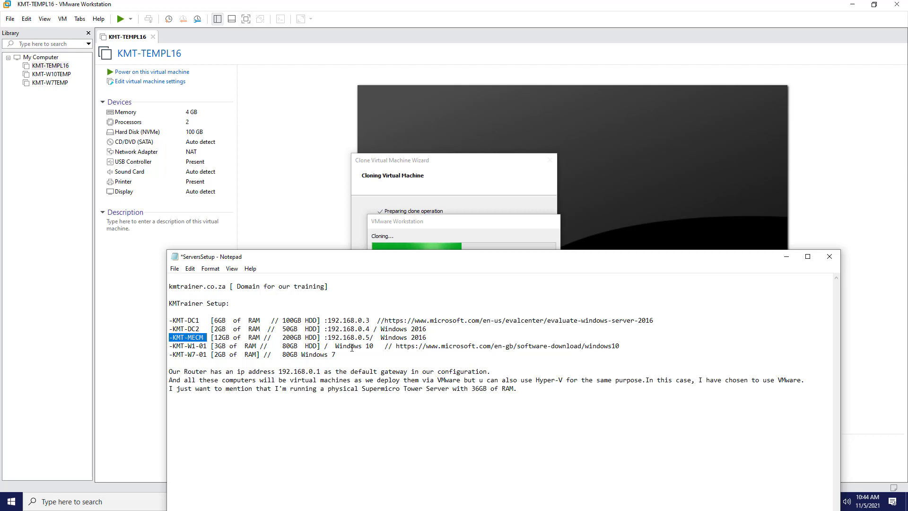
{"action": "left_click", "coordinate": [785, 259]}
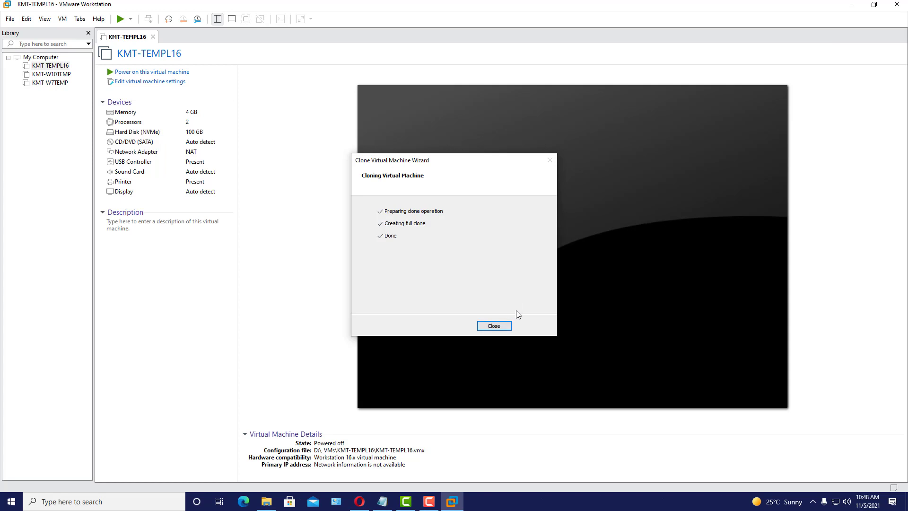
{"action": "left_click", "coordinate": [499, 327]}
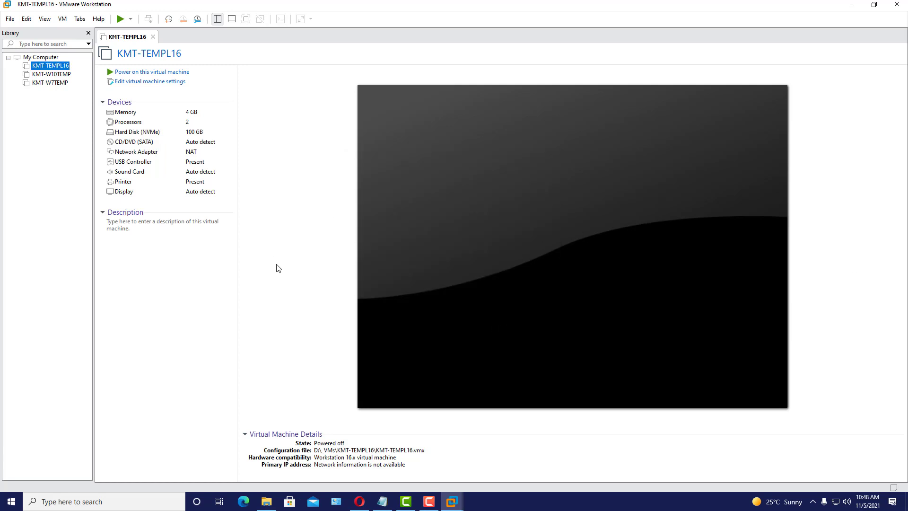
- Start a full clone of KMT-TEMPL16 from its current state
{"action": "left_click", "coordinate": [59, 66]}
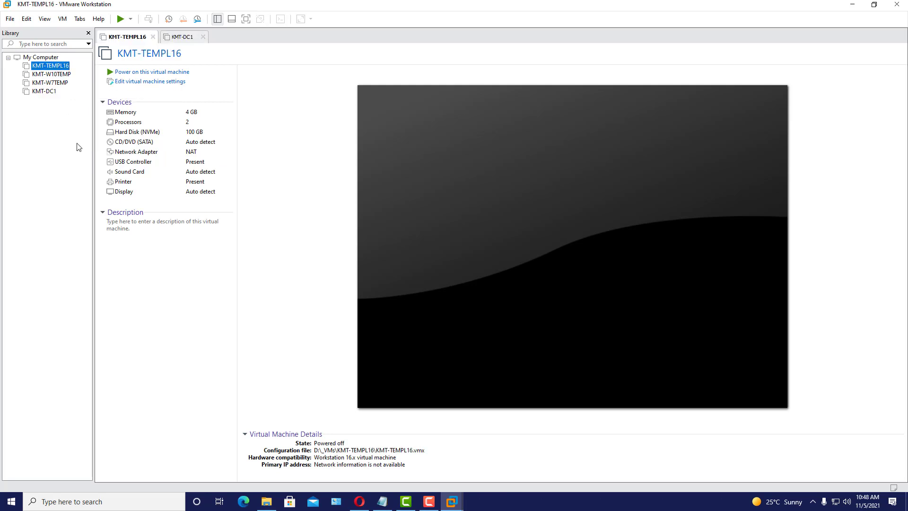
{"action": "left_click", "coordinate": [62, 19]}
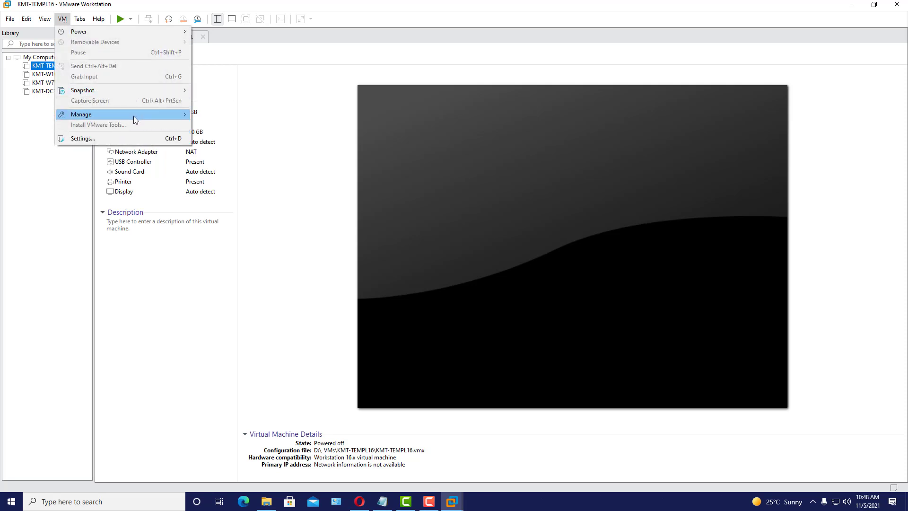
{"action": "mouse_move", "coordinate": [135, 119]}
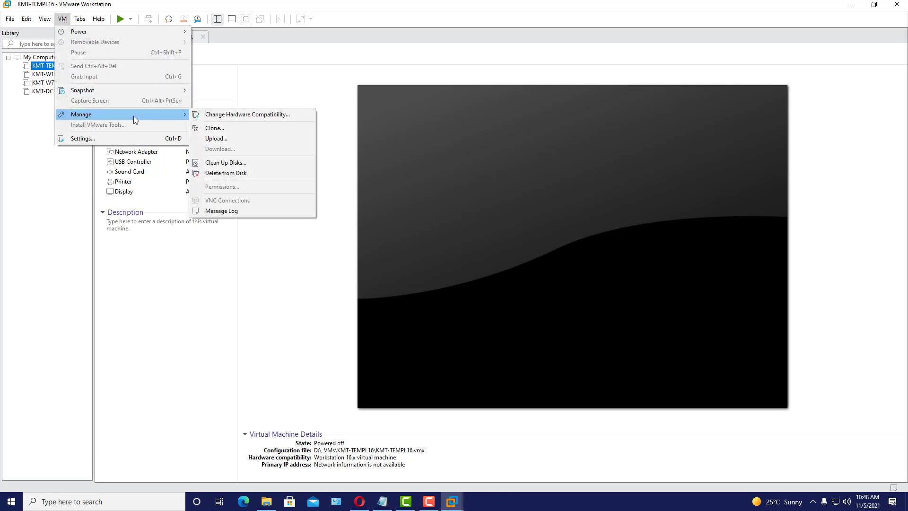
{"action": "left_click", "coordinate": [236, 131]}
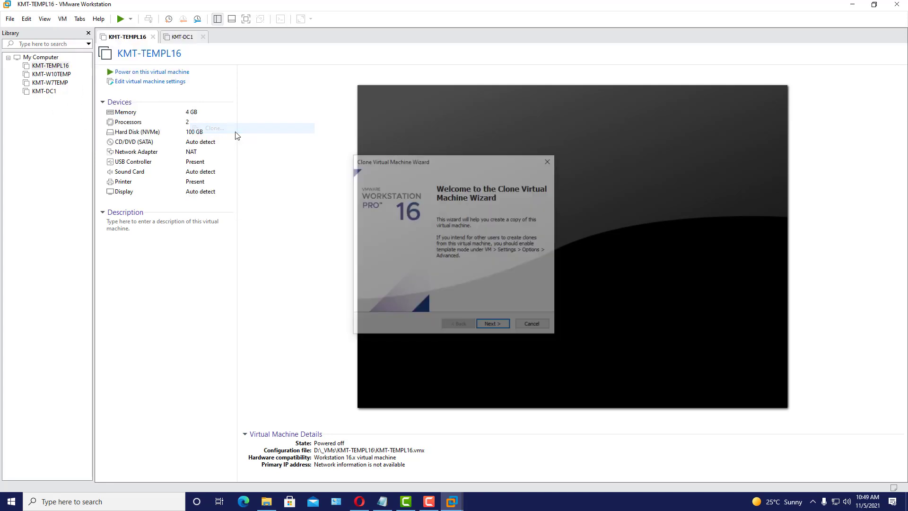
{"action": "left_click", "coordinate": [504, 326]}
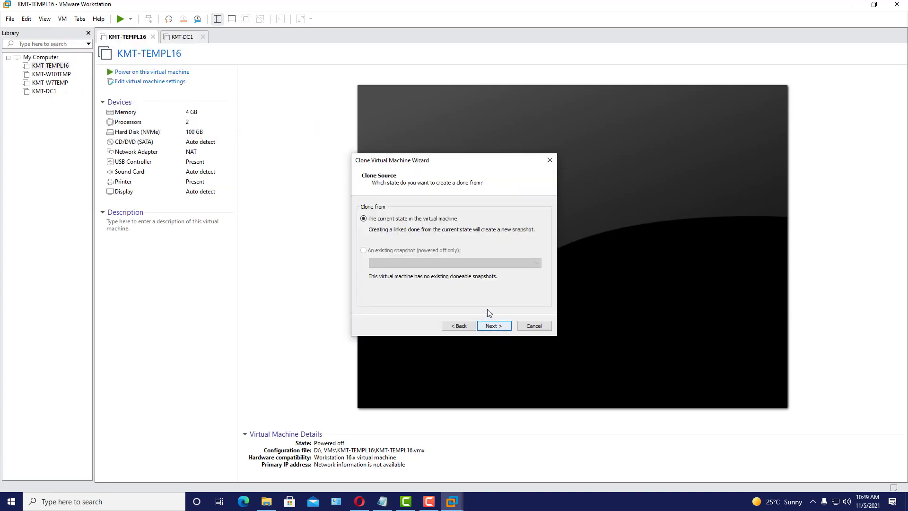
{"action": "left_click", "coordinate": [487, 326]}
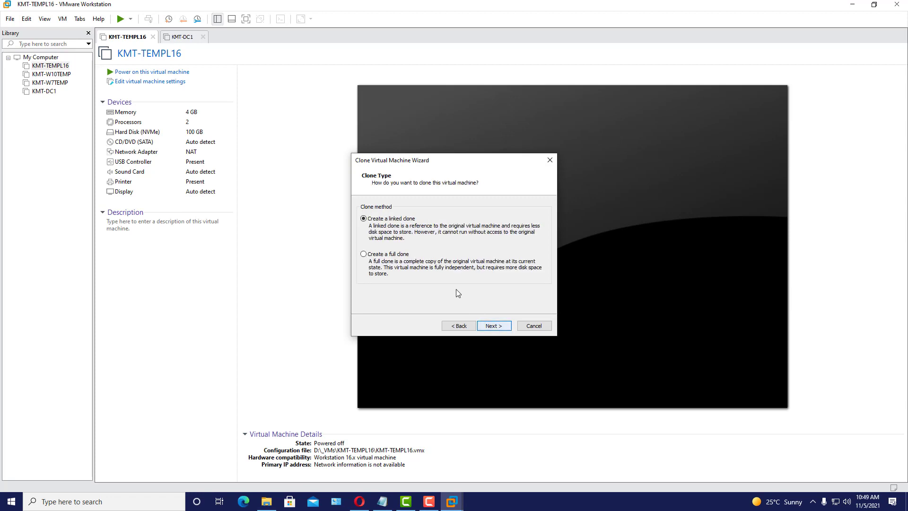
{"action": "left_click", "coordinate": [396, 255]}
{"action": "left_click", "coordinate": [502, 326]}
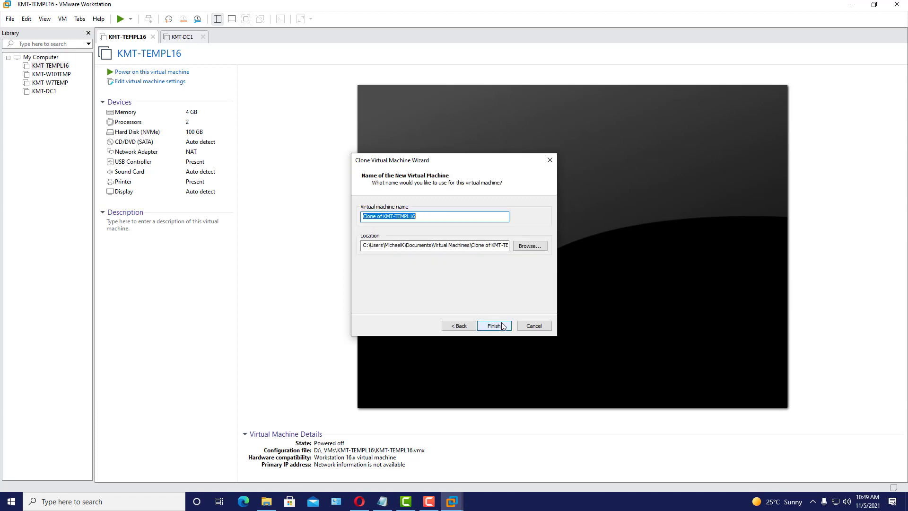
- Set the clone location to D:\_VMs\KMT-DC2, copying the folder name KMT-DC2
{"action": "left_click", "coordinate": [531, 250]}
{"action": "left_click_drag", "start_coordinate": [520, 235], "coordinate": [516, 280]}
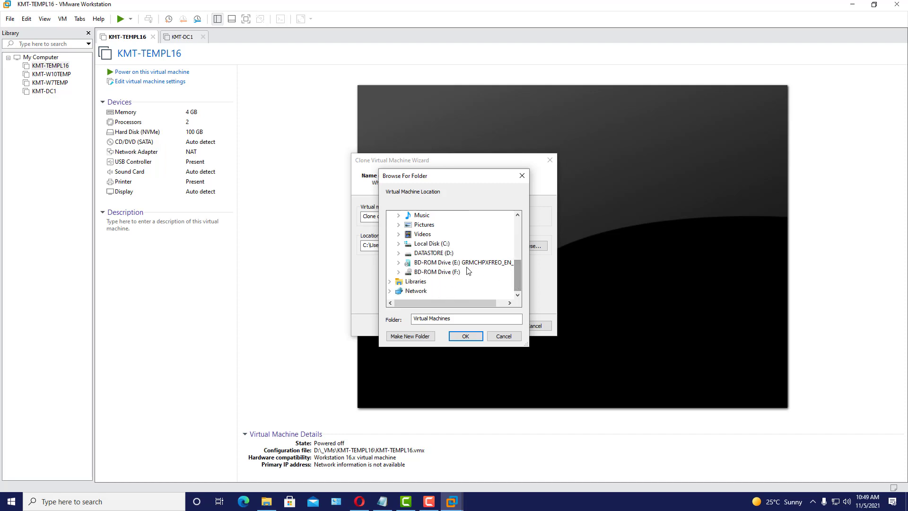
{"action": "left_click", "coordinate": [443, 253]}
{"action": "double_click", "coordinate": [431, 234]}
{"action": "left_click", "coordinate": [444, 234]}
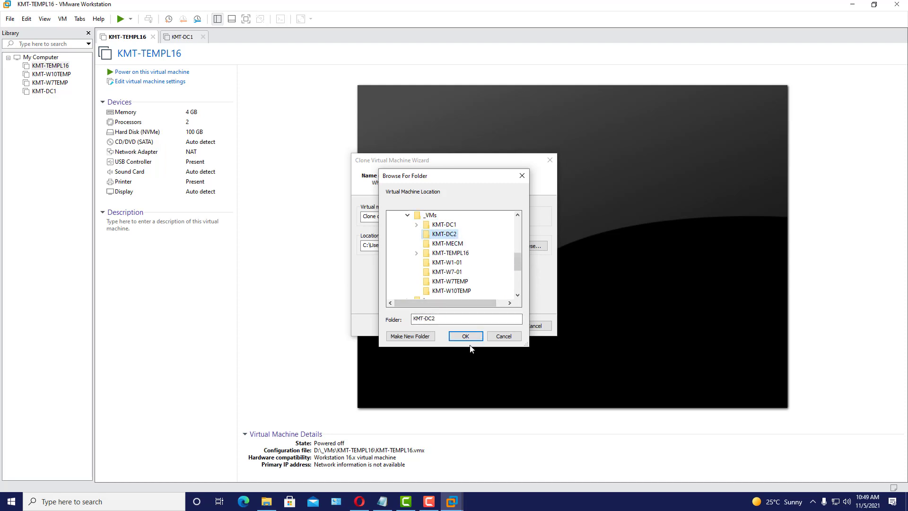
{"action": "left_click_drag", "start_coordinate": [446, 320], "coordinate": [407, 318]}
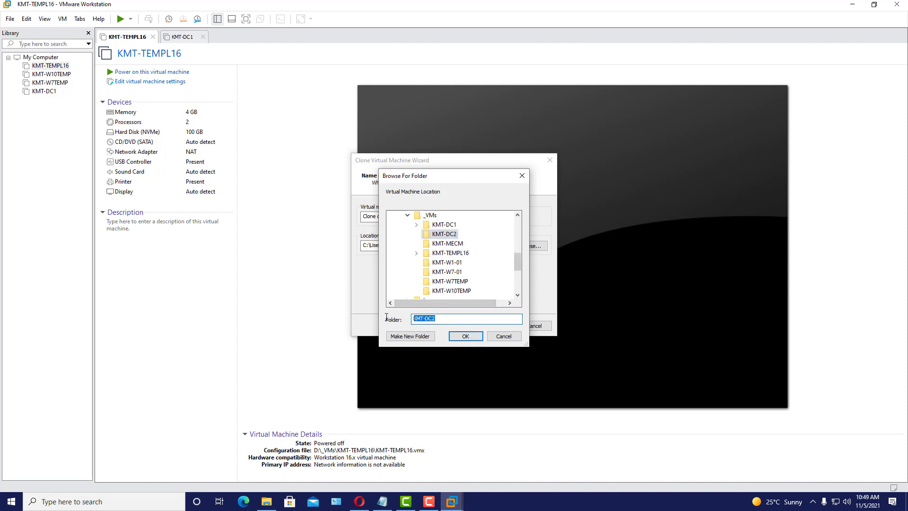
{"action": "right_click", "coordinate": [426, 316]}
{"action": "left_click", "coordinate": [458, 347]}
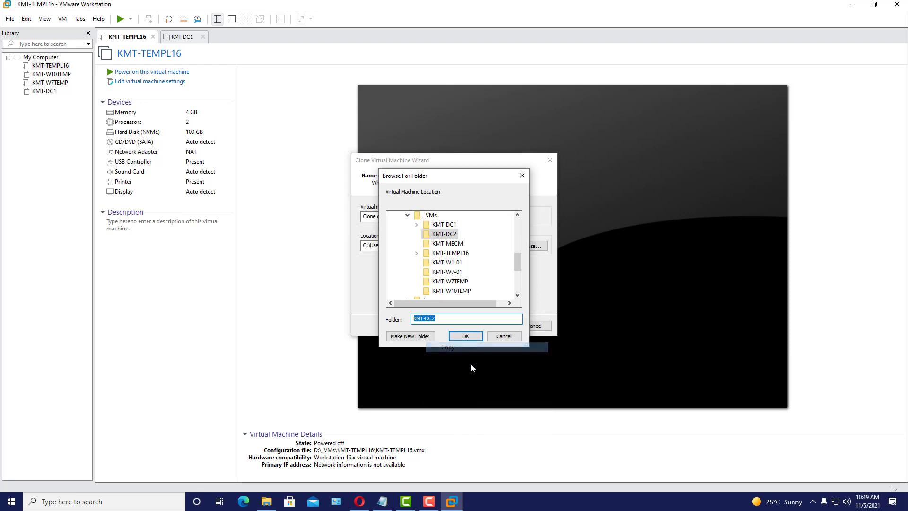
{"action": "left_click", "coordinate": [475, 336]}
- Name the clone KMT-DC2 and start creating it
{"action": "left_click_drag", "start_coordinate": [487, 217], "coordinate": [350, 219]}
{"action": "right_click", "coordinate": [386, 217]}
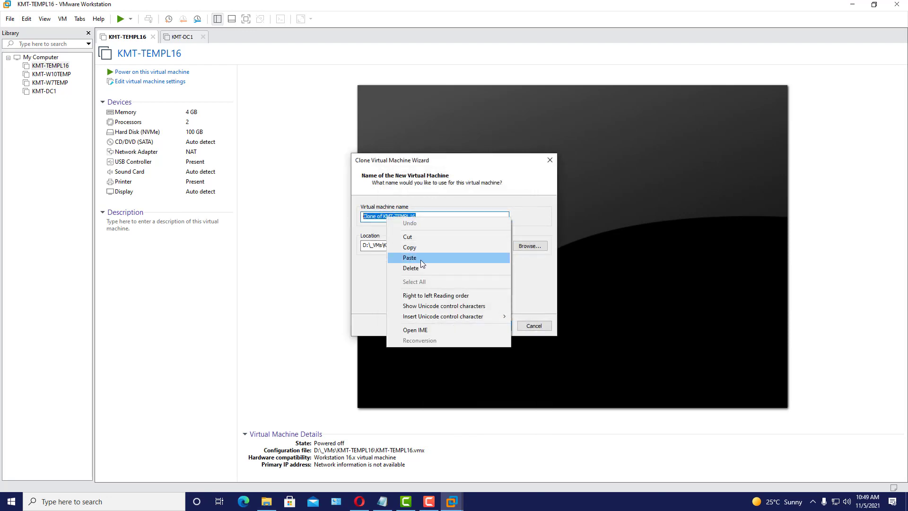
{"action": "left_click", "coordinate": [421, 259]}
{"action": "left_click", "coordinate": [498, 325]}
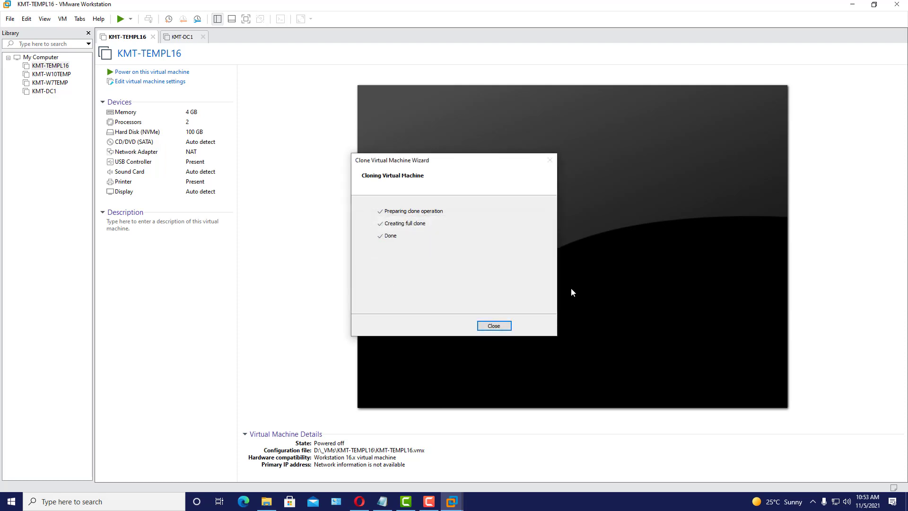
- Close the clone wizard once the KMT-DC2 clone reports Done
{"action": "left_click", "coordinate": [493, 326]}
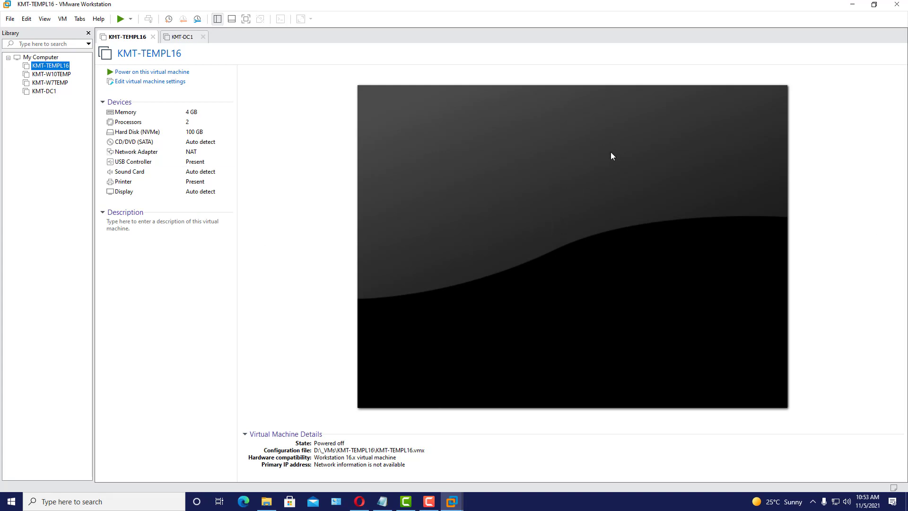
- Start a third full clone of KMT-TEMPL16 from its current state, reaching the naming page
{"action": "left_click", "coordinate": [52, 67]}
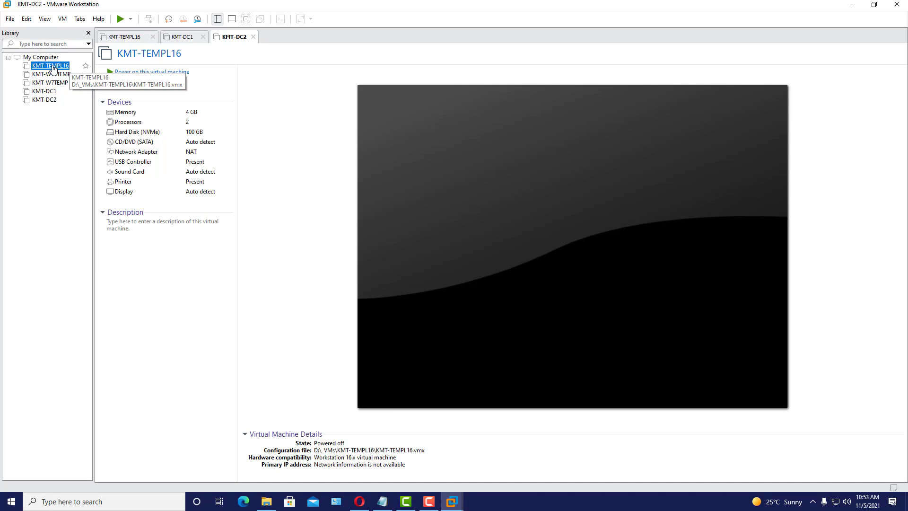
{"action": "left_click", "coordinate": [64, 20]}
{"action": "mouse_move", "coordinate": [164, 116]}
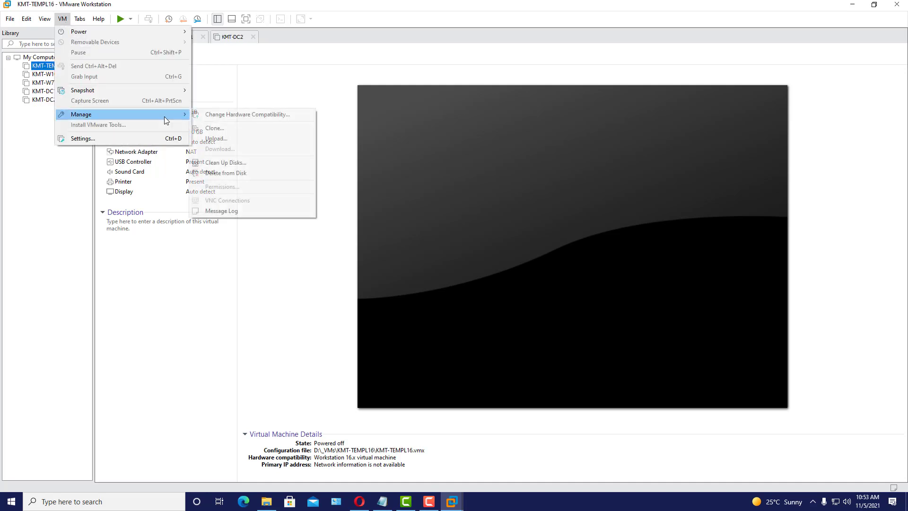
{"action": "left_click", "coordinate": [220, 129]}
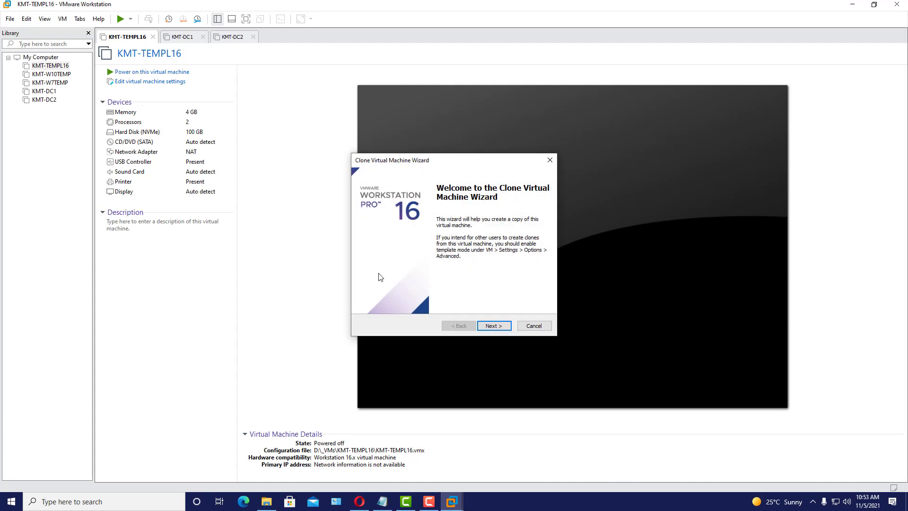
{"action": "left_click", "coordinate": [495, 326]}
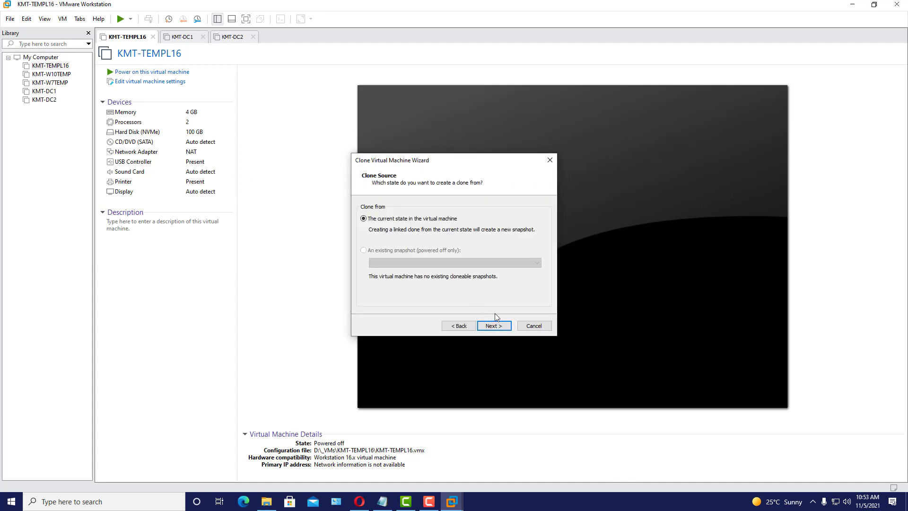
{"action": "left_click", "coordinate": [499, 330]}
{"action": "left_click", "coordinate": [399, 255]}
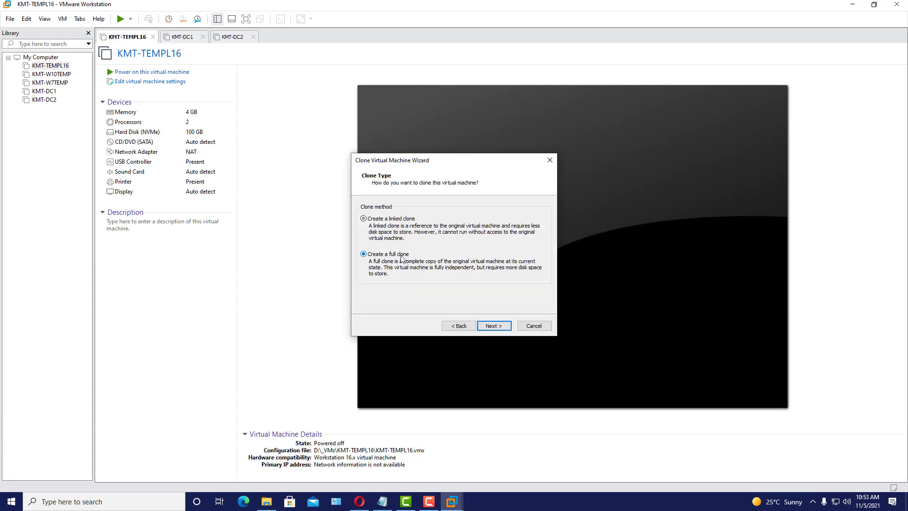
{"action": "left_click", "coordinate": [496, 329]}
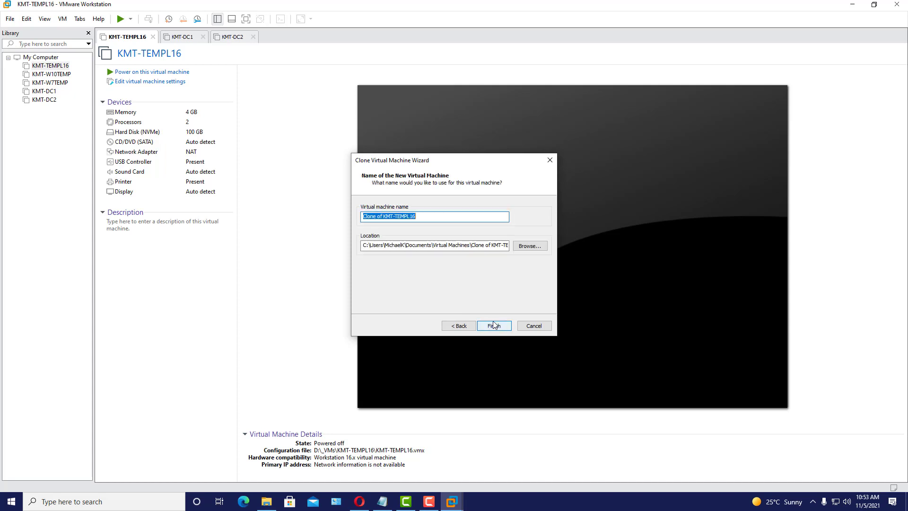
- Set the clone location to D:\_VMs\KMT-MECM, copying the folder name KMT-MECM
{"action": "left_click", "coordinate": [527, 245]}
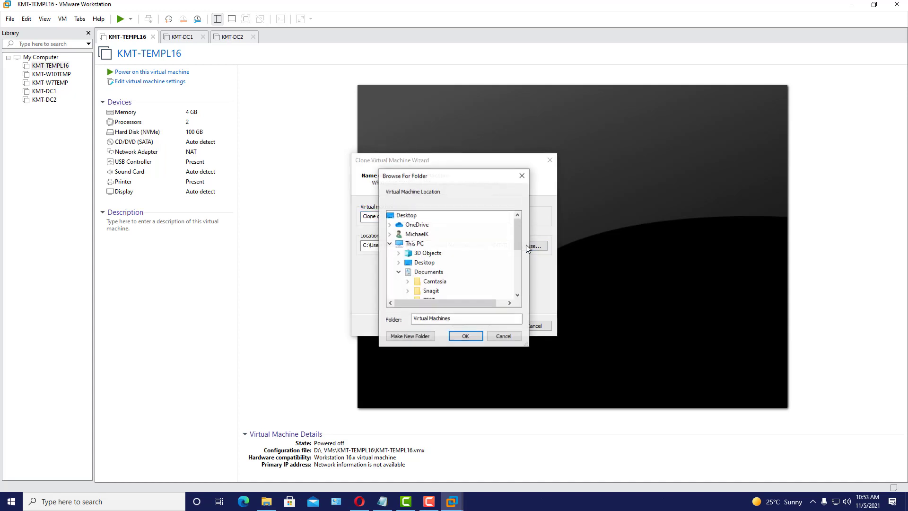
{"action": "left_click_drag", "start_coordinate": [518, 243], "coordinate": [515, 279]}
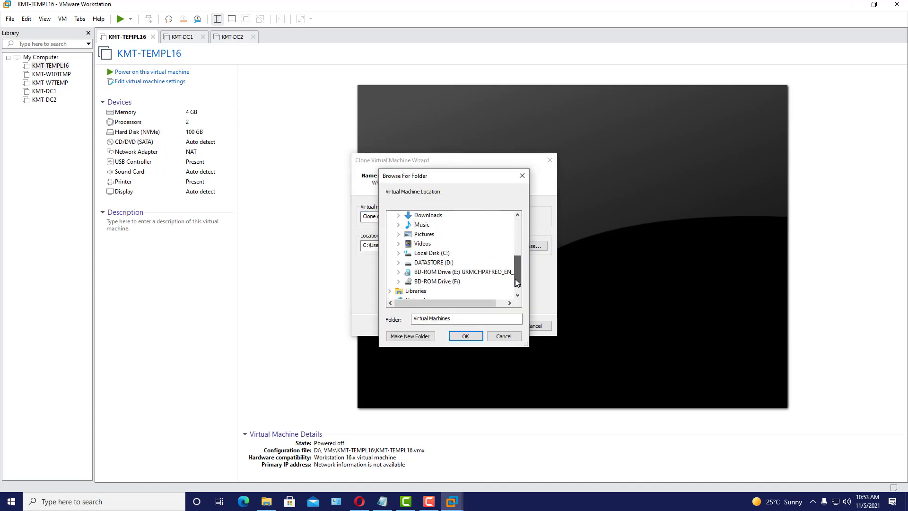
{"action": "left_click", "coordinate": [454, 263]}
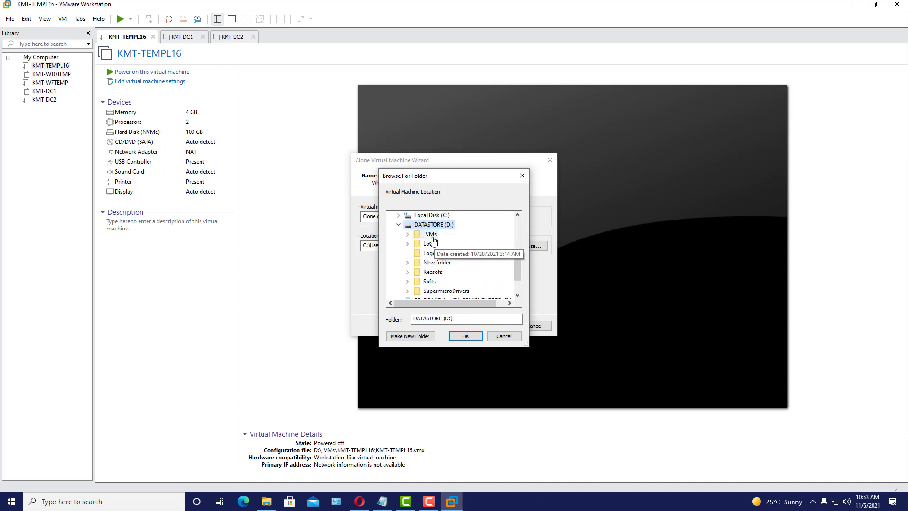
{"action": "left_click", "coordinate": [434, 240]}
{"action": "left_click", "coordinate": [450, 245]}
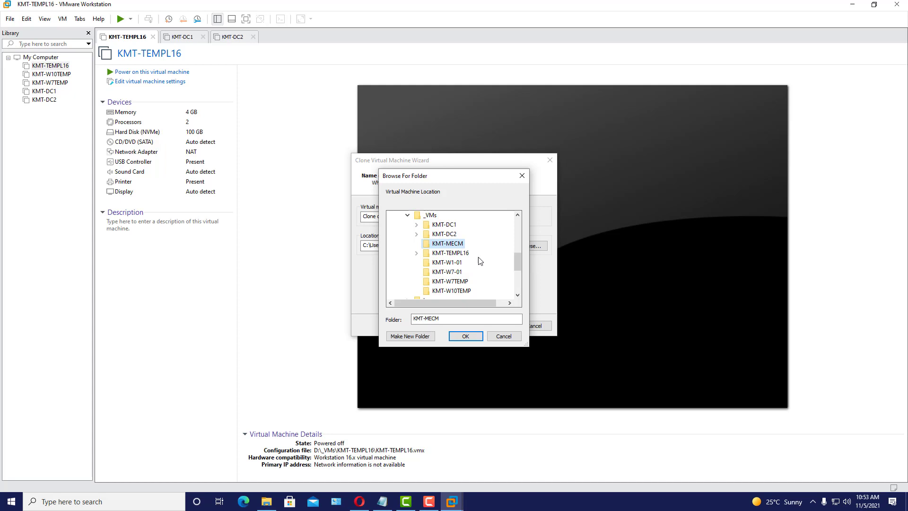
{"action": "double_click", "coordinate": [413, 320]}
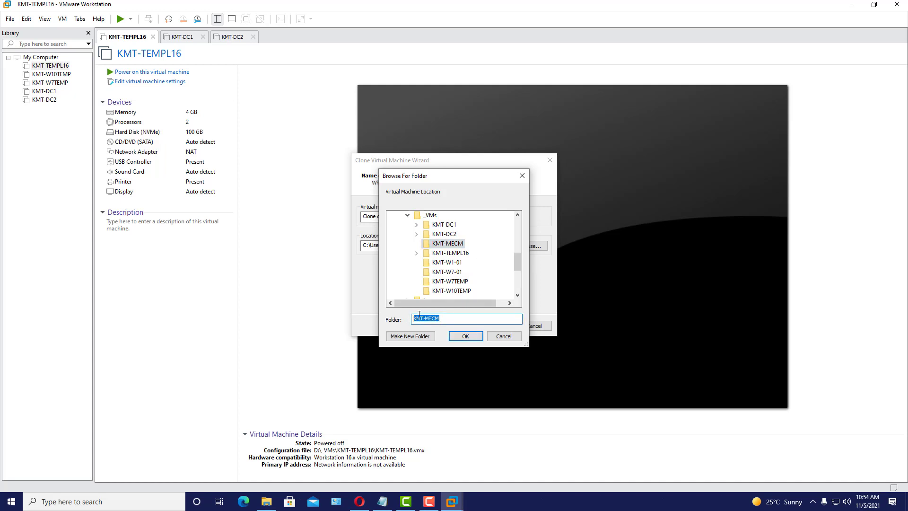
{"action": "right_click", "coordinate": [419, 317]}
{"action": "left_click", "coordinate": [461, 346]}
{"action": "left_click", "coordinate": [472, 336]}
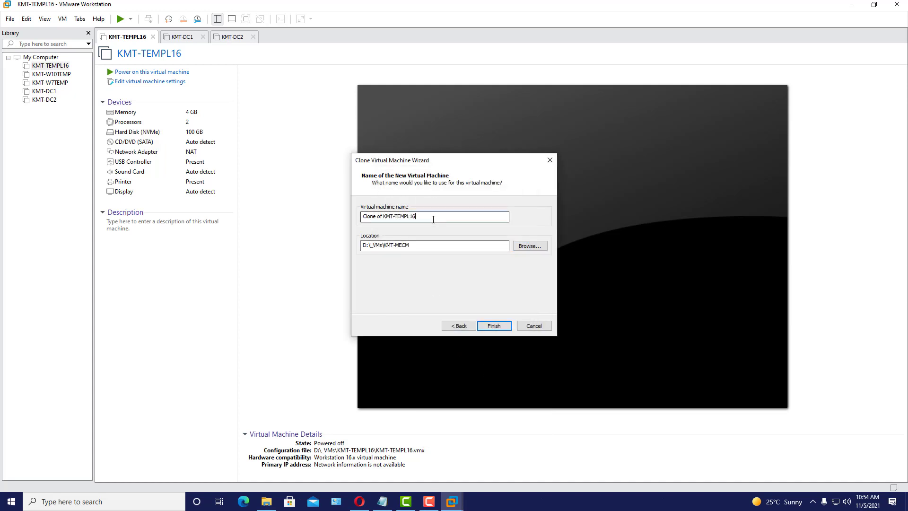
- Replace the default clone name with KMT-MECM
{"action": "left_click_drag", "start_coordinate": [428, 219], "coordinate": [365, 217]}
{"action": "right_click", "coordinate": [387, 216]}
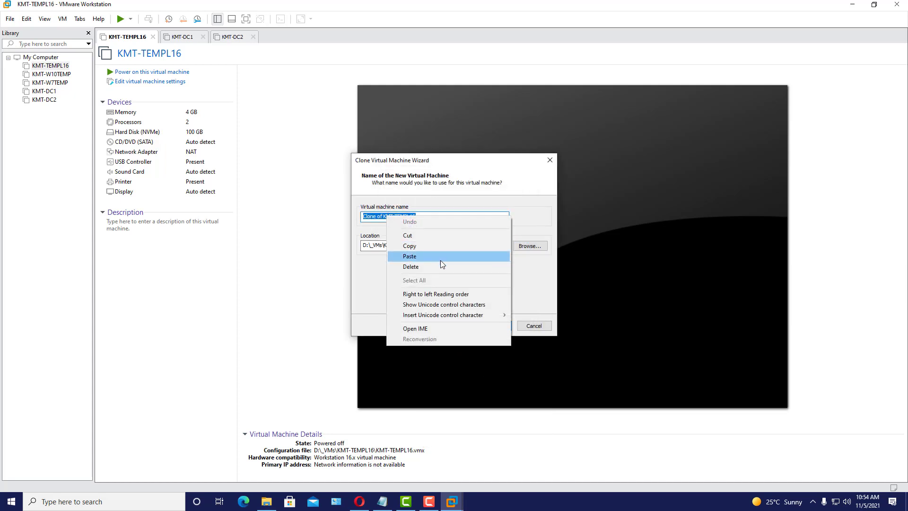
{"action": "left_click", "coordinate": [425, 257]}
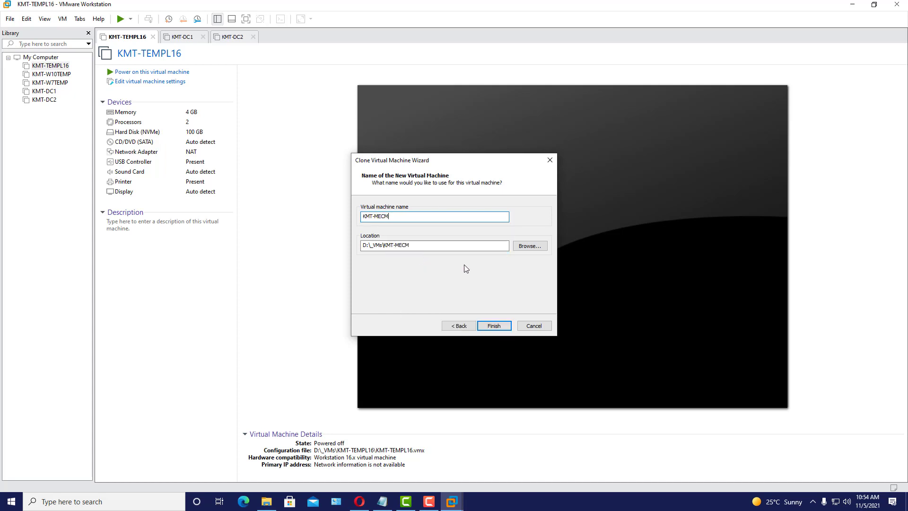
- Finish the wizard to begin cloning KMT-MECM
{"action": "left_click", "coordinate": [496, 326]}
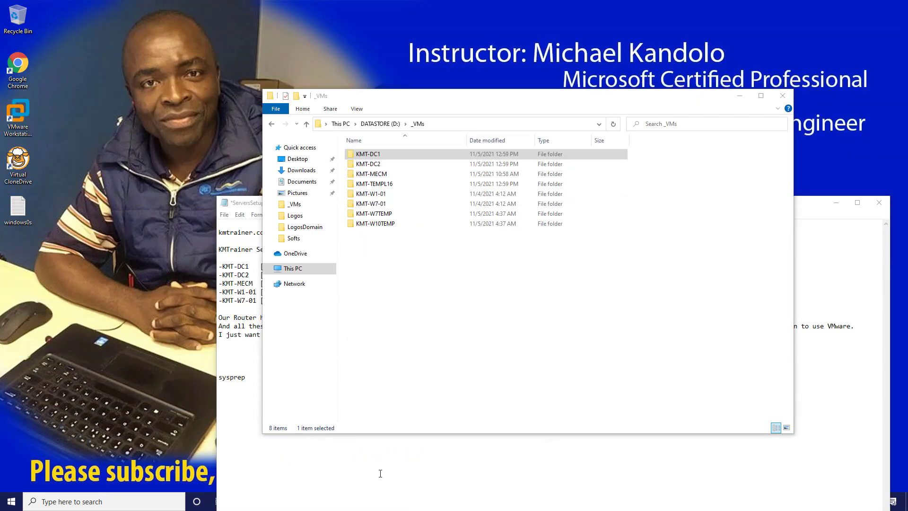
- Minimize the D:\_VMs File Explorer window to reveal the ServersSetup notes
{"action": "left_click", "coordinate": [739, 96]}
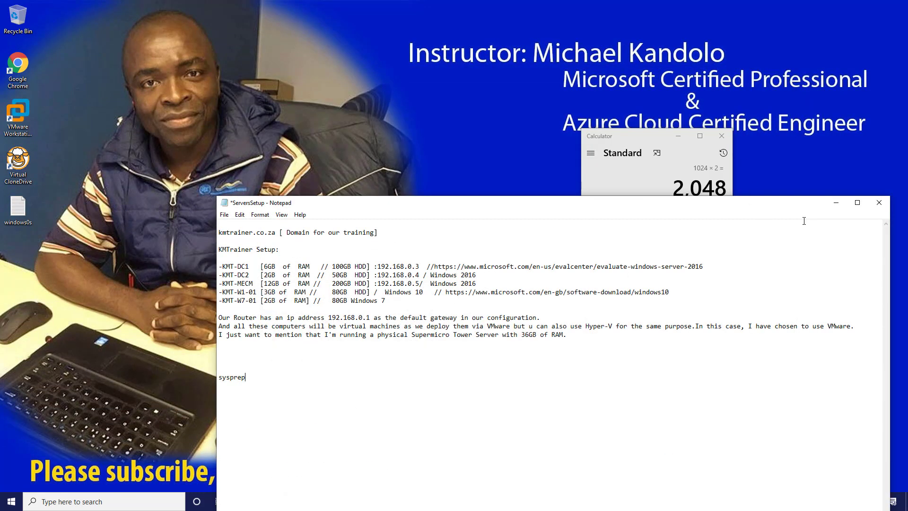
- Show KMT-DC1's hardware summary beside the ServersSetup notes listing planned RAM and disk
{"action": "left_click", "coordinate": [836, 202]}
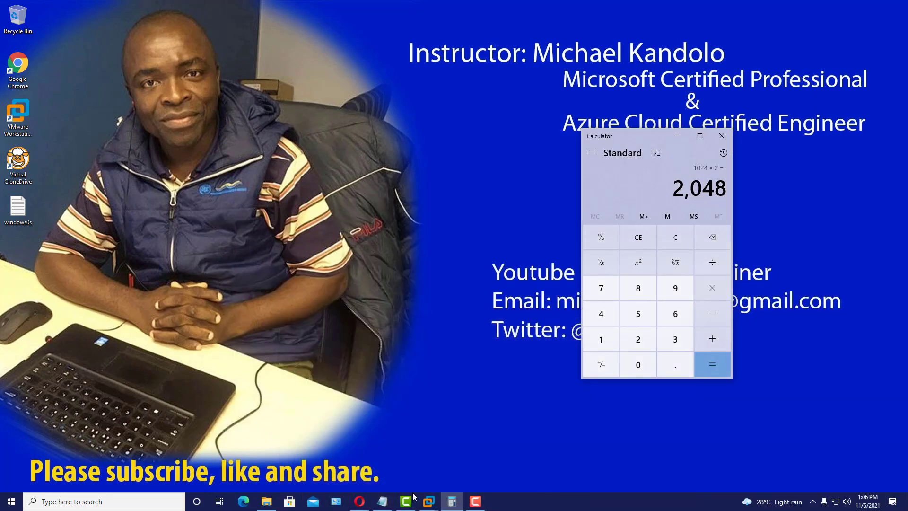
{"action": "mouse_move", "coordinate": [429, 502]}
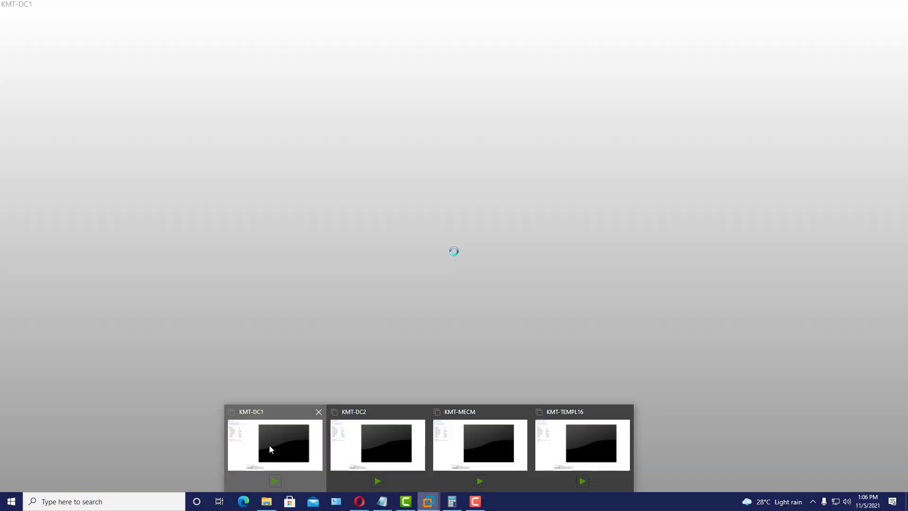
{"action": "left_click", "coordinate": [271, 449]}
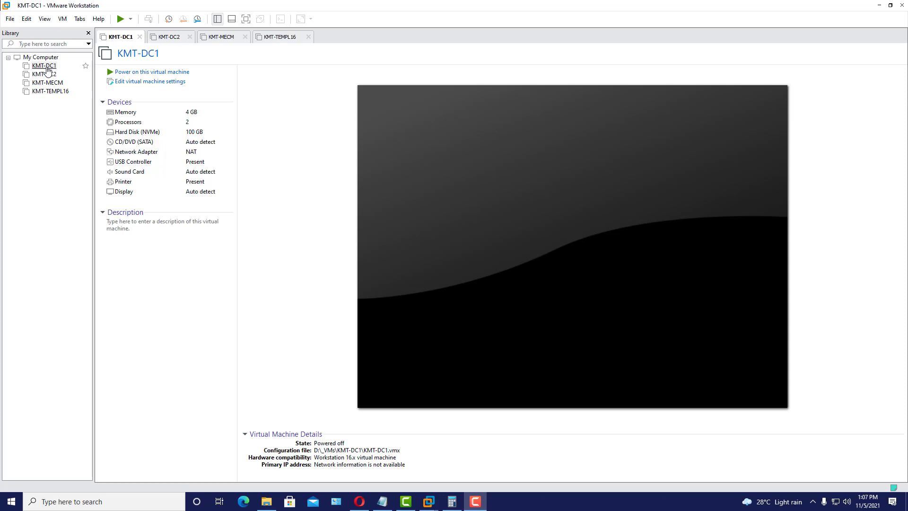
{"action": "left_click", "coordinate": [382, 502]}
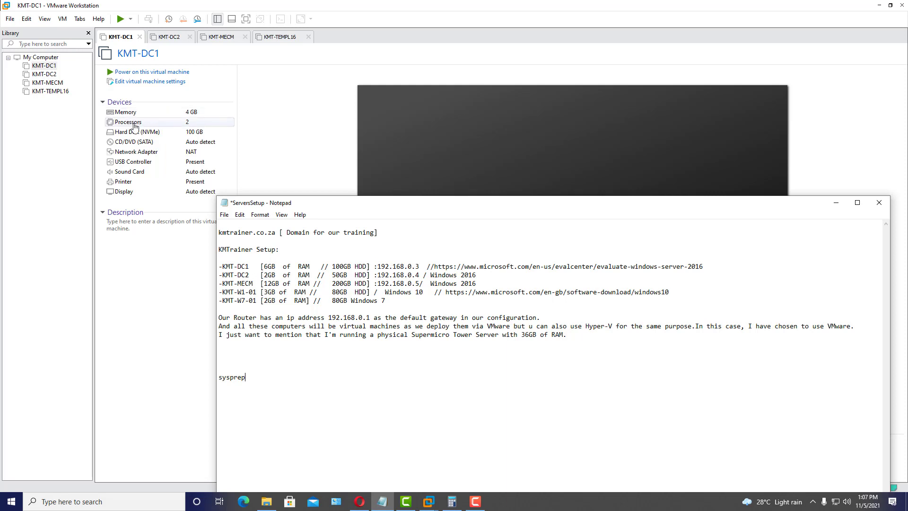
- Open KMT-DC1's hardware settings and compute 1024 × 6 = 6144 in Calculator
{"action": "left_click", "coordinate": [161, 84]}
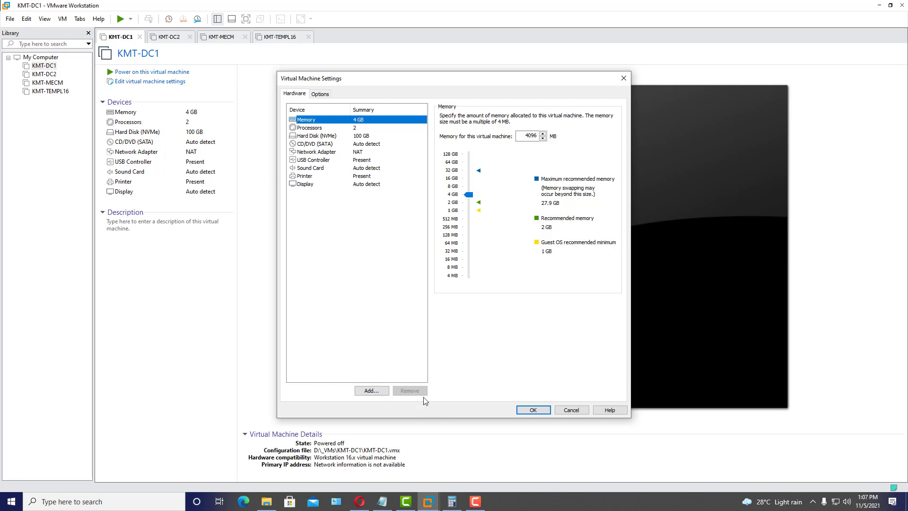
{"action": "left_click", "coordinate": [452, 502]}
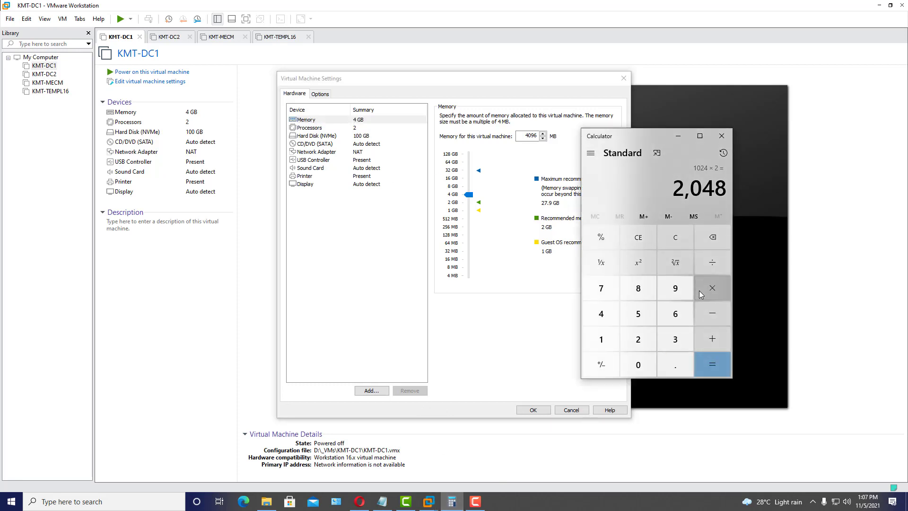
{"action": "left_click", "coordinate": [677, 246]}
{"action": "left_click", "coordinate": [600, 352]}
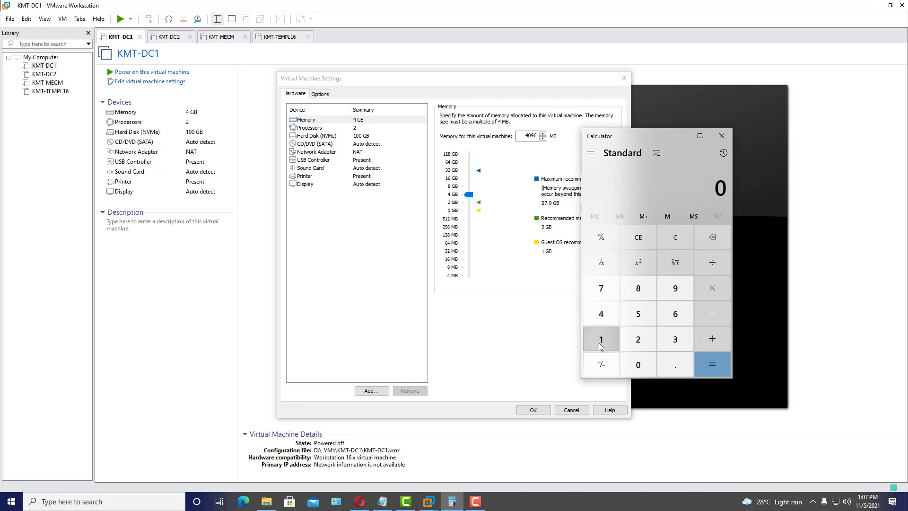
{"action": "left_click", "coordinate": [638, 365]}
{"action": "left_click", "coordinate": [640, 343]}
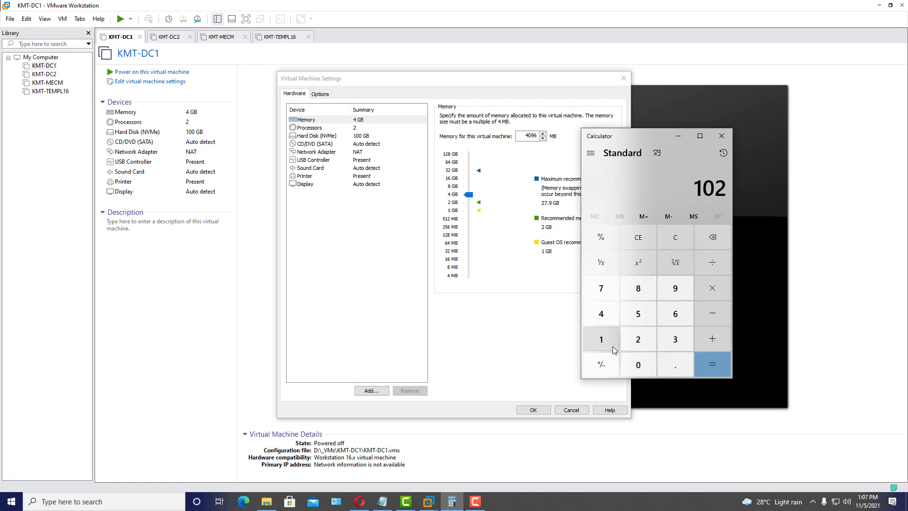
{"action": "left_click", "coordinate": [600, 309]}
{"action": "left_click", "coordinate": [717, 291]}
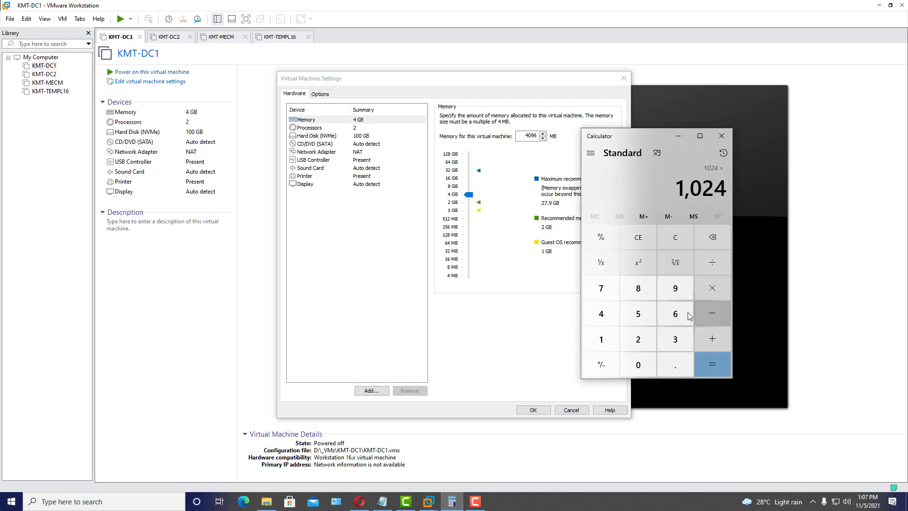
{"action": "left_click", "coordinate": [678, 316]}
{"action": "left_click", "coordinate": [714, 363]}
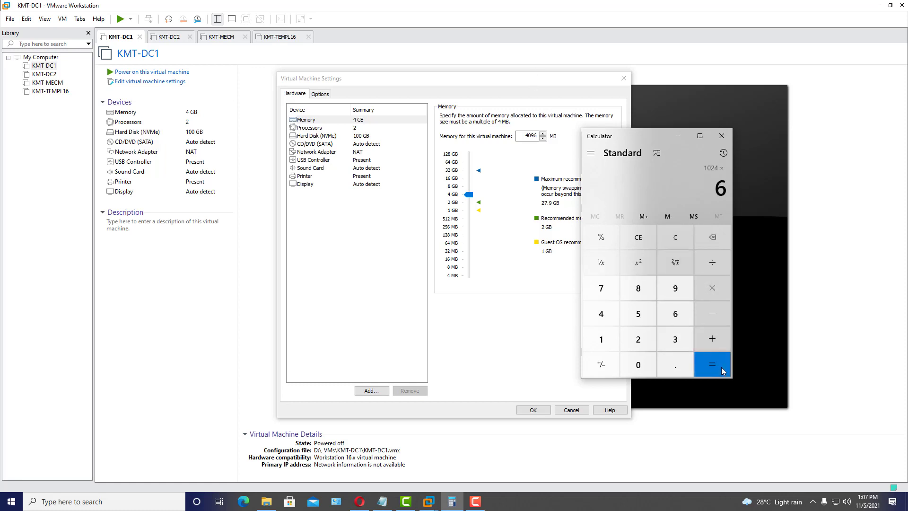
- Set KMT-DC1's memory to 6144 MB and apply it
{"action": "double_click", "coordinate": [530, 136]}
{"action": "type", "text": "6144"}
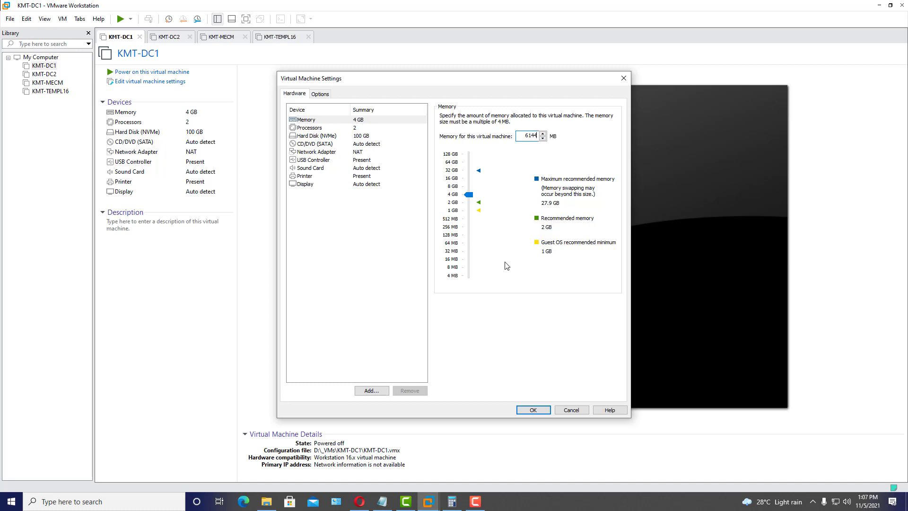
{"action": "left_click", "coordinate": [540, 413]}
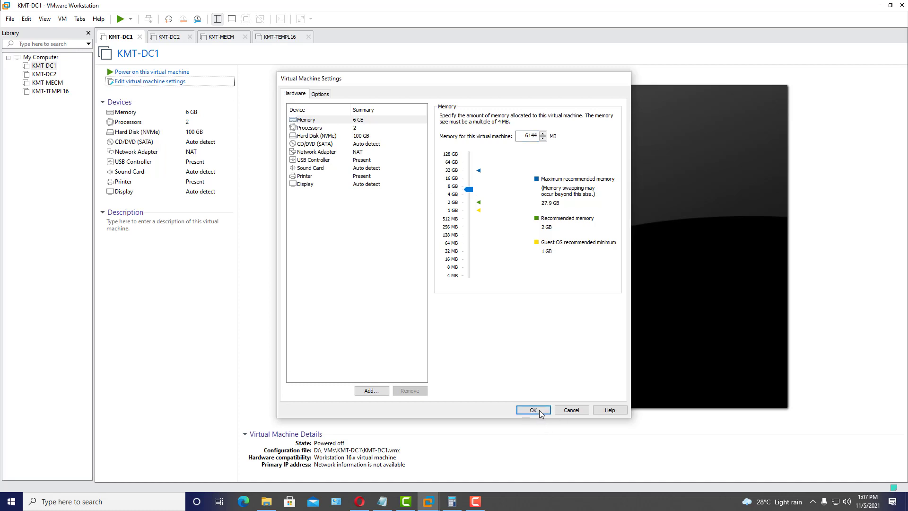
- Select KMT-DC2 in the library and open its virtual machine settings
{"action": "left_click", "coordinate": [383, 503]}
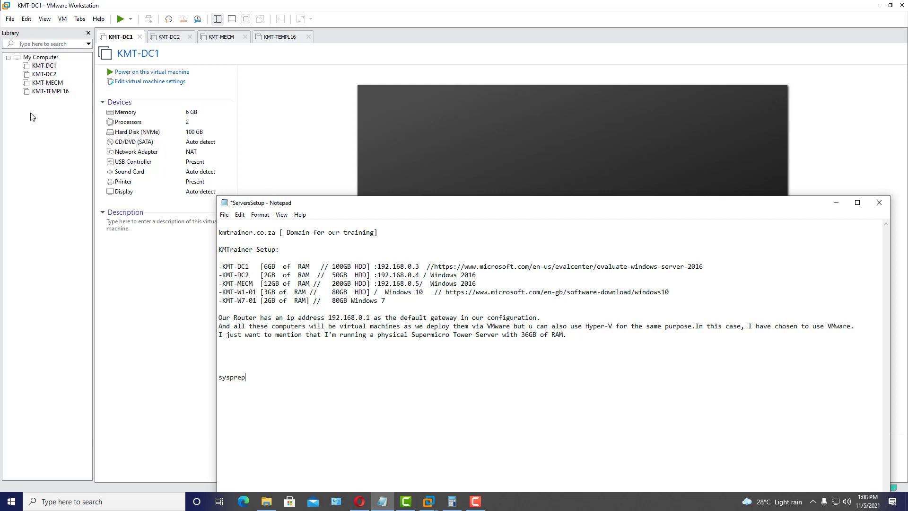
{"action": "left_click", "coordinate": [44, 74]}
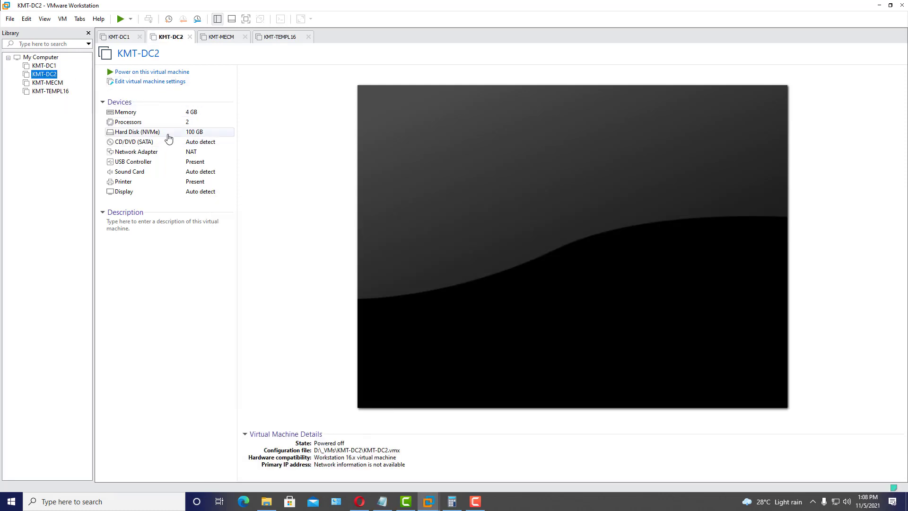
{"action": "left_click", "coordinate": [157, 84]}
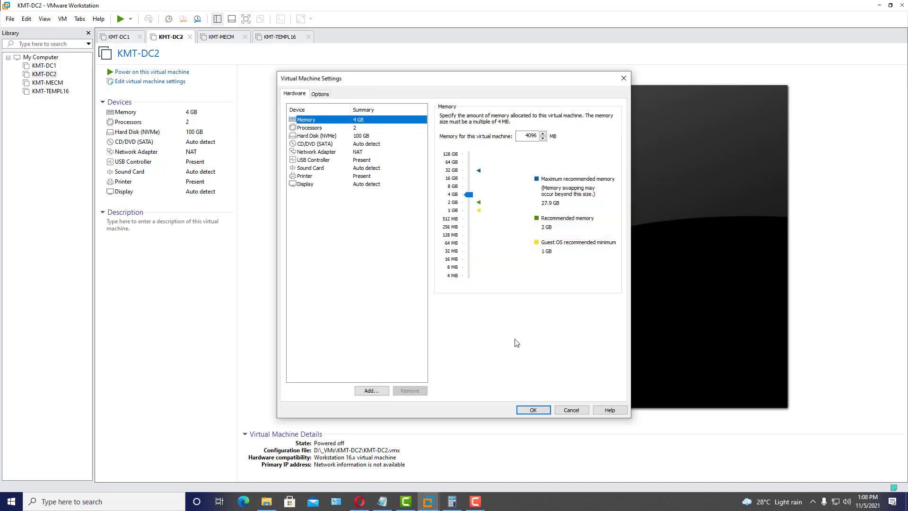
- Compute 1024 × 2 = 2048 in Calculator and lower KMT-DC2's memory slider to 2 GB
{"action": "left_click", "coordinate": [451, 501]}
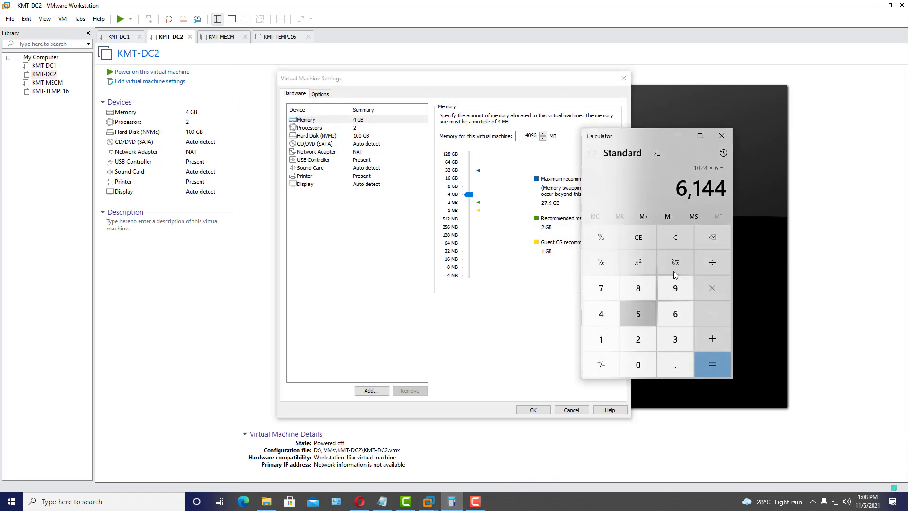
{"action": "left_click", "coordinate": [682, 242]}
{"action": "left_click", "coordinate": [612, 342]}
{"action": "left_click", "coordinate": [634, 358]}
{"action": "left_click", "coordinate": [640, 336]}
{"action": "left_click", "coordinate": [608, 314]}
{"action": "left_click", "coordinate": [709, 291]}
{"action": "left_click", "coordinate": [643, 340]}
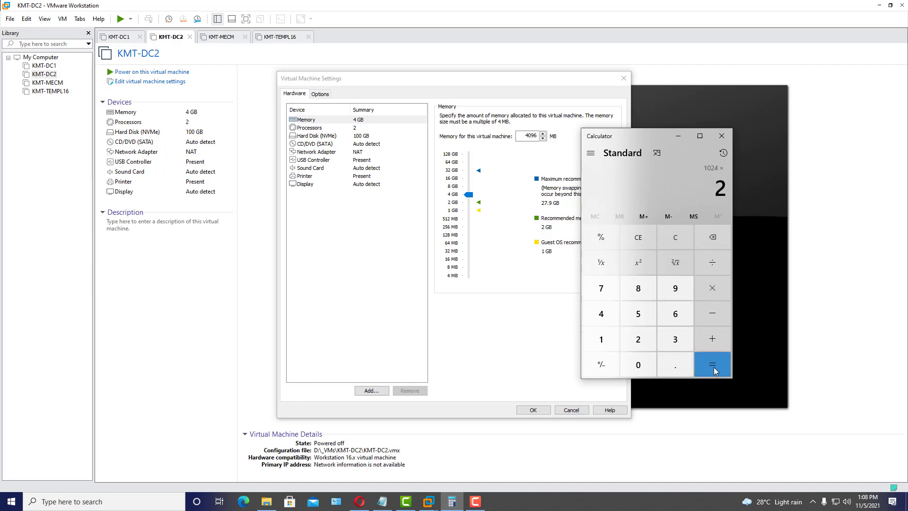
{"action": "left_click", "coordinate": [714, 367]}
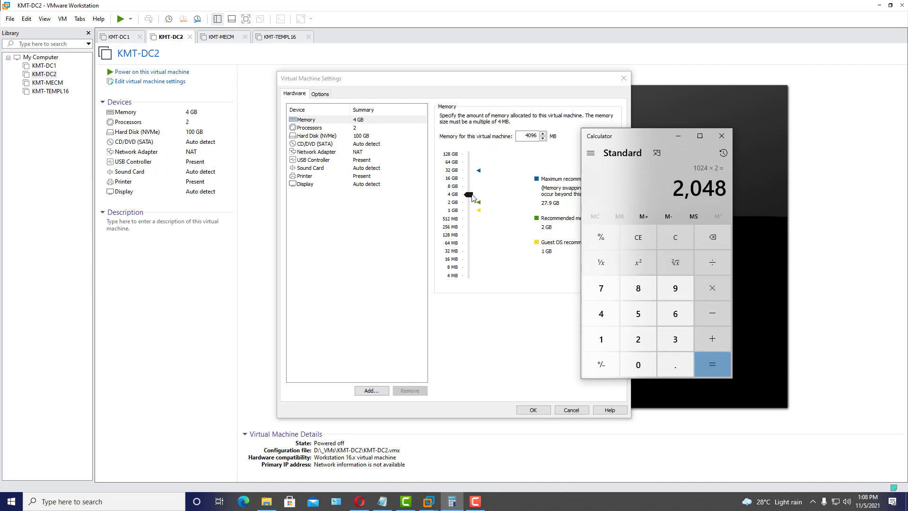
{"action": "left_click_drag", "start_coordinate": [473, 197], "coordinate": [470, 203]}
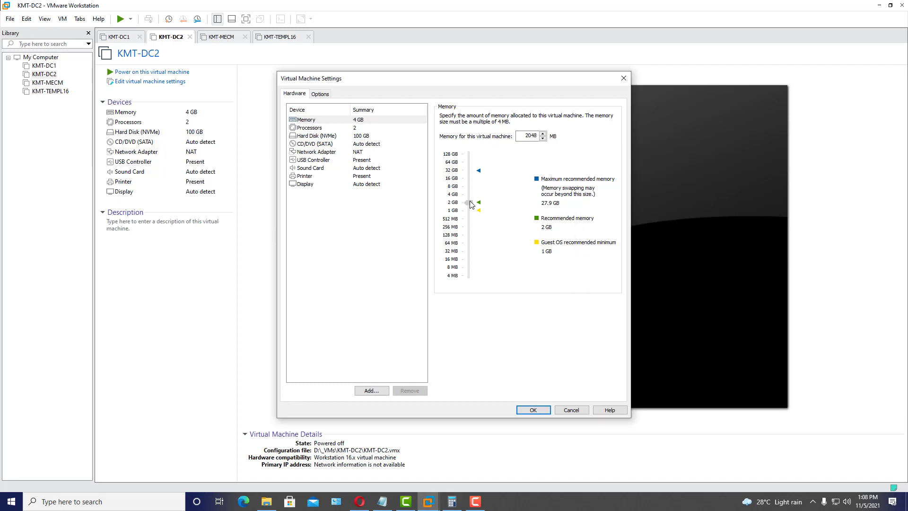
{"action": "left_click", "coordinate": [534, 410]}
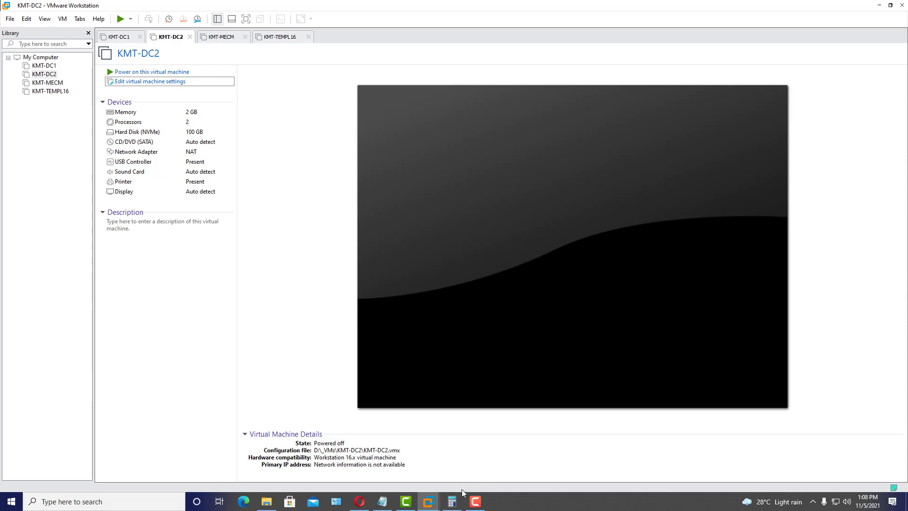
- Select KMT-DC1 in the library and power it on
{"action": "left_click", "coordinate": [382, 502]}
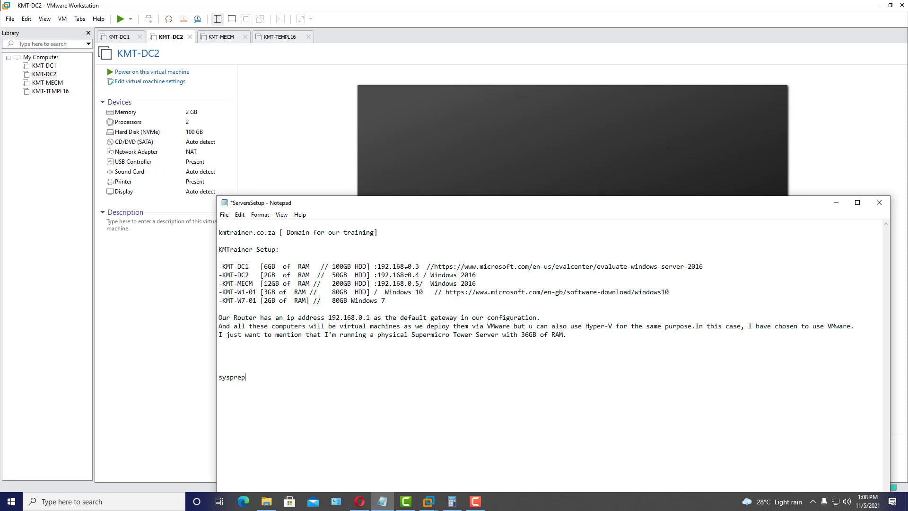
{"action": "left_click", "coordinate": [45, 66]}
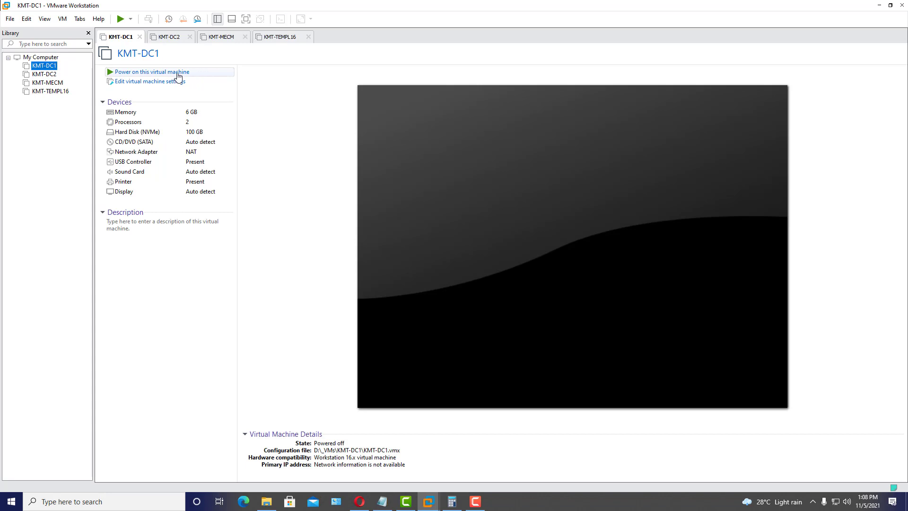
{"action": "left_click", "coordinate": [178, 74]}
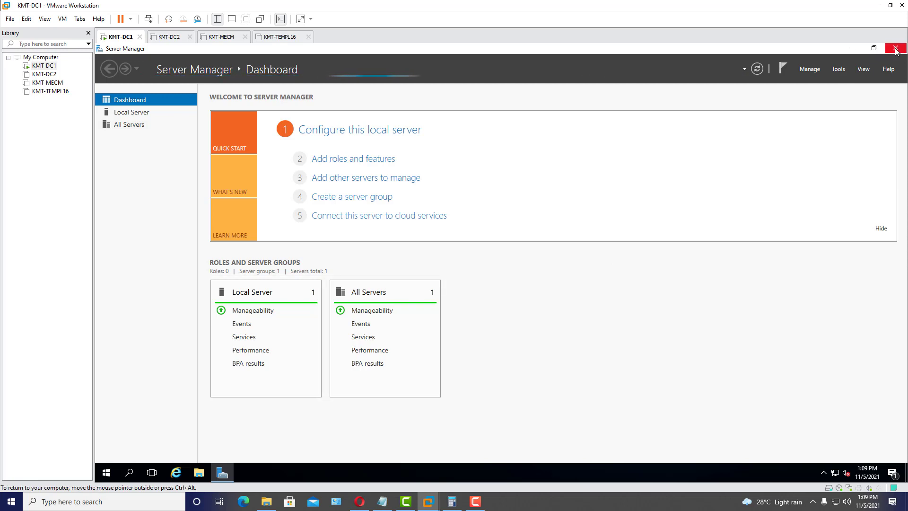
- Run sysprep from the Run box and launch sysprep.exe as administrator
{"action": "right_click", "coordinate": [105, 473]}
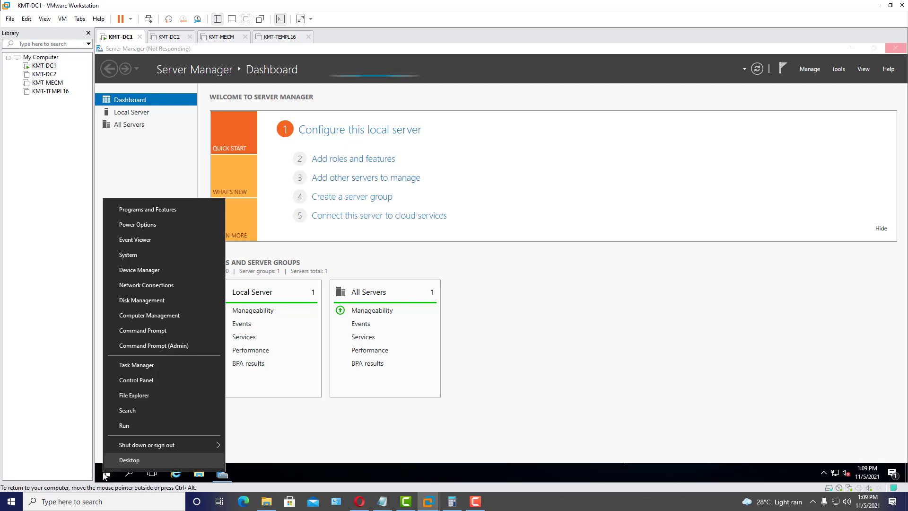
{"action": "left_click", "coordinate": [135, 428]}
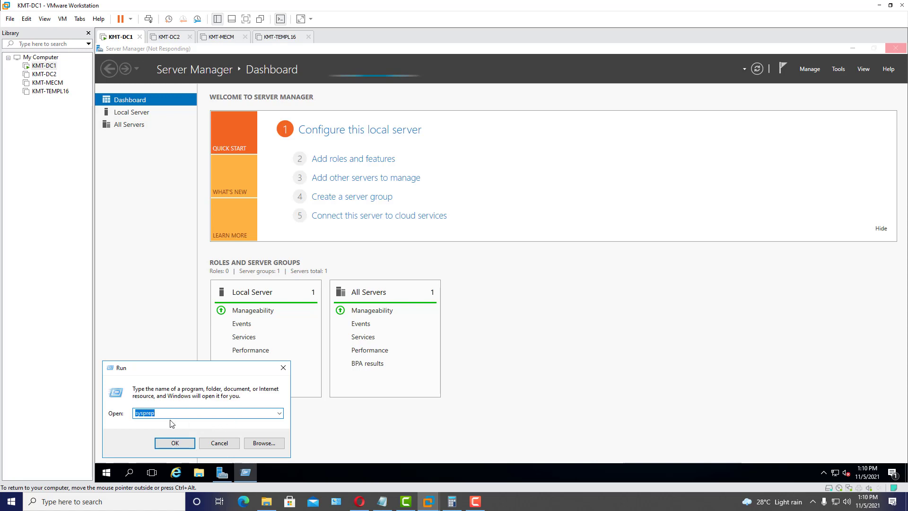
{"action": "left_click", "coordinate": [175, 443]}
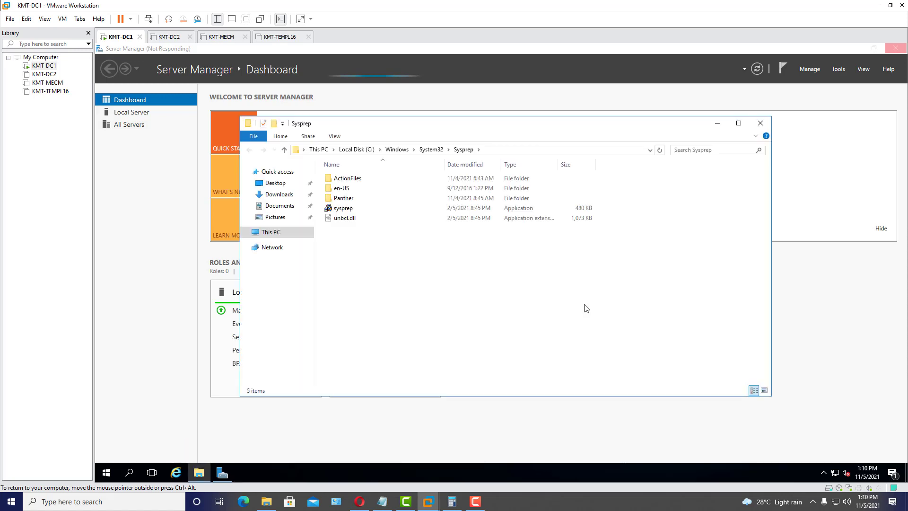
{"action": "left_click", "coordinate": [344, 209]}
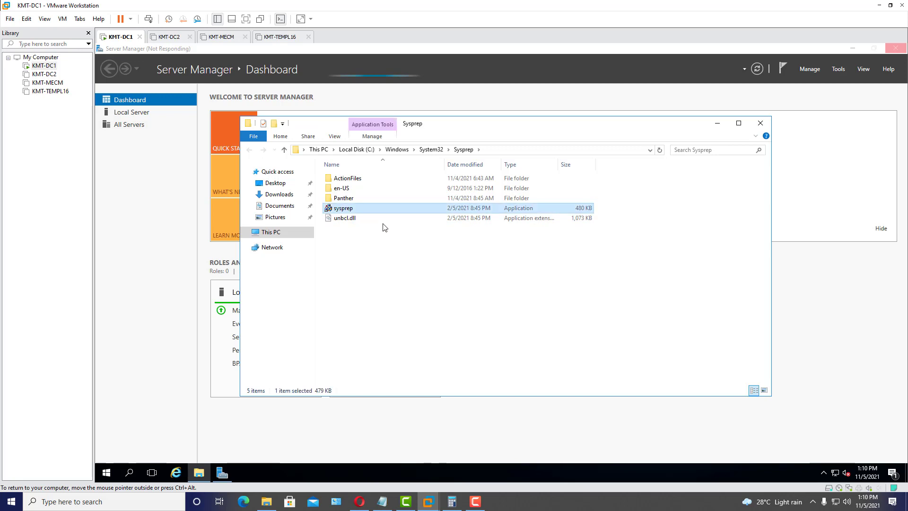
{"action": "double_click", "coordinate": [347, 209]}
{"action": "right_click", "coordinate": [346, 208]}
{"action": "left_click", "coordinate": [393, 227]}
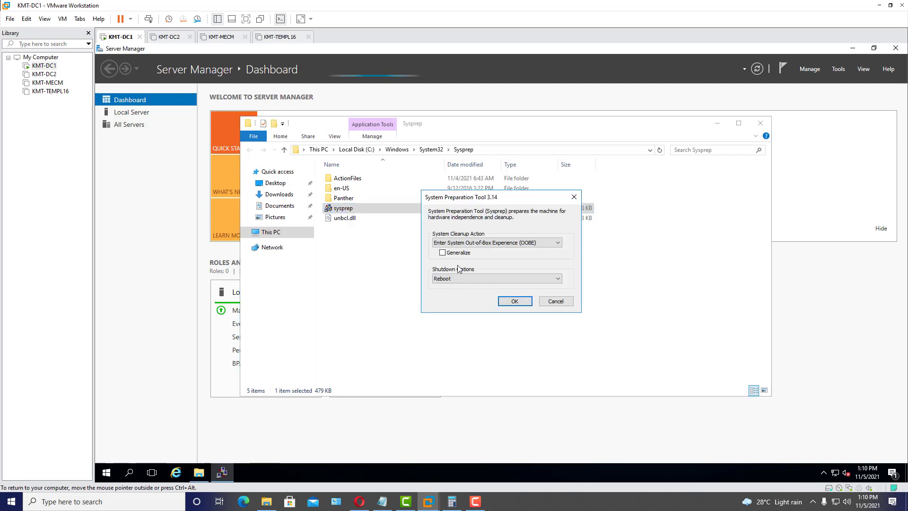
- Run System Cleanup with OOBE, Generalize and Reboot selected
{"action": "left_click", "coordinate": [509, 243]}
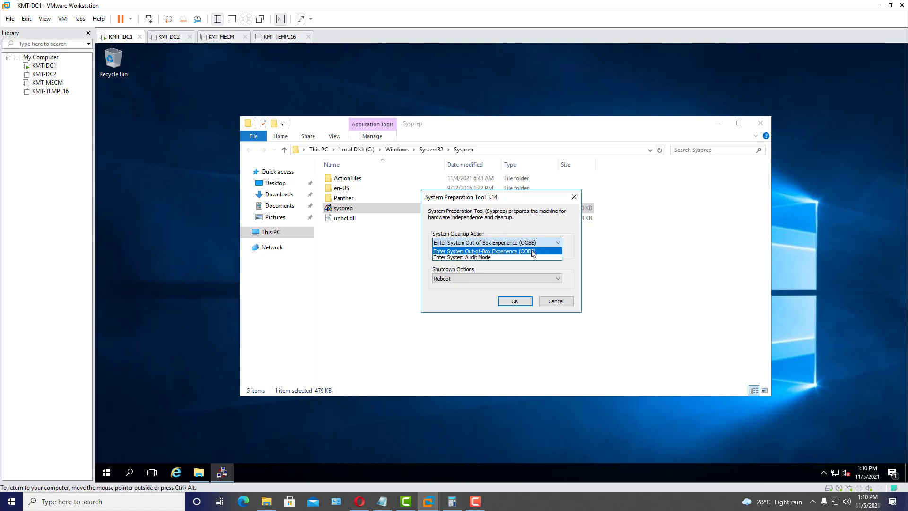
{"action": "left_click", "coordinate": [572, 250]}
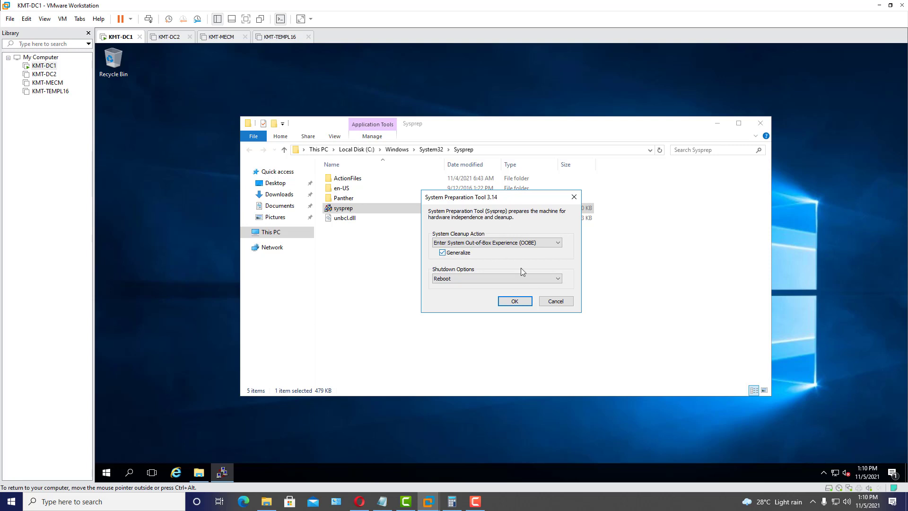
{"action": "left_click", "coordinate": [516, 302]}
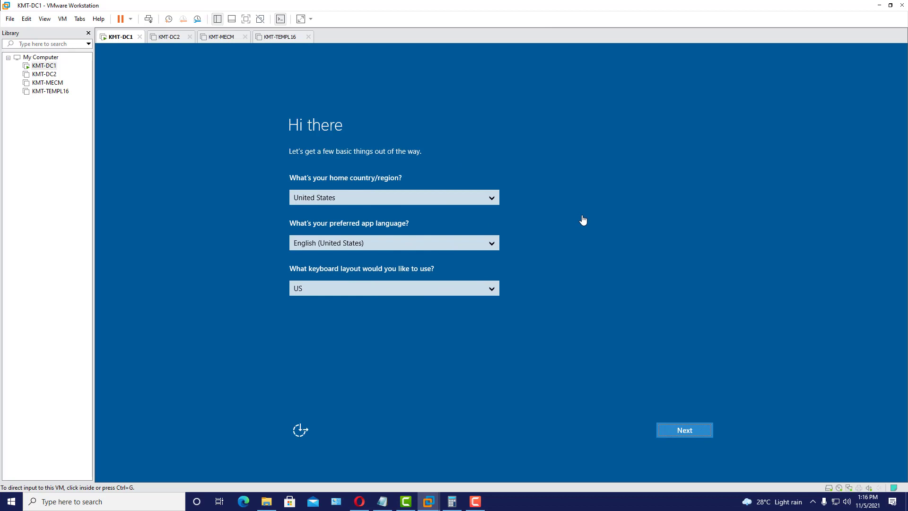
- Choose South Africa as home country, keeping English (South Africa) and US keyboard, and continue
{"action": "left_click", "coordinate": [492, 200]}
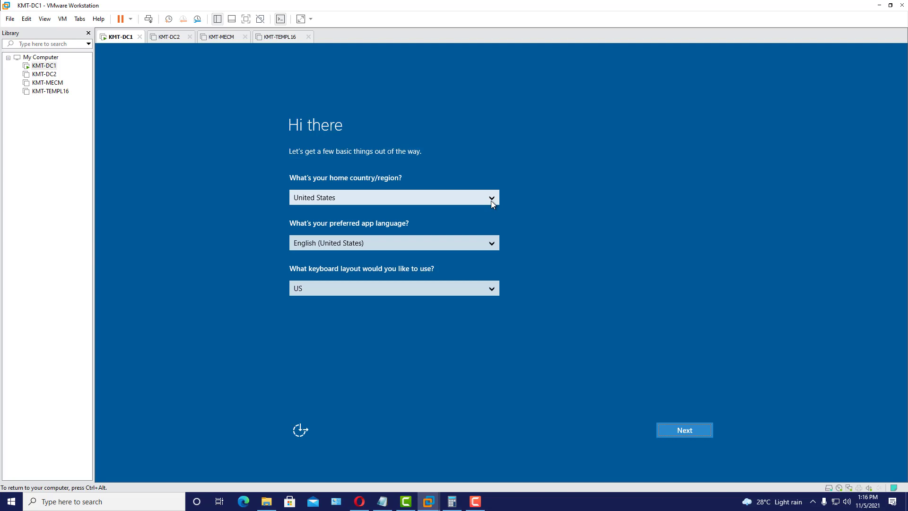
{"action": "left_click", "coordinate": [491, 204]}
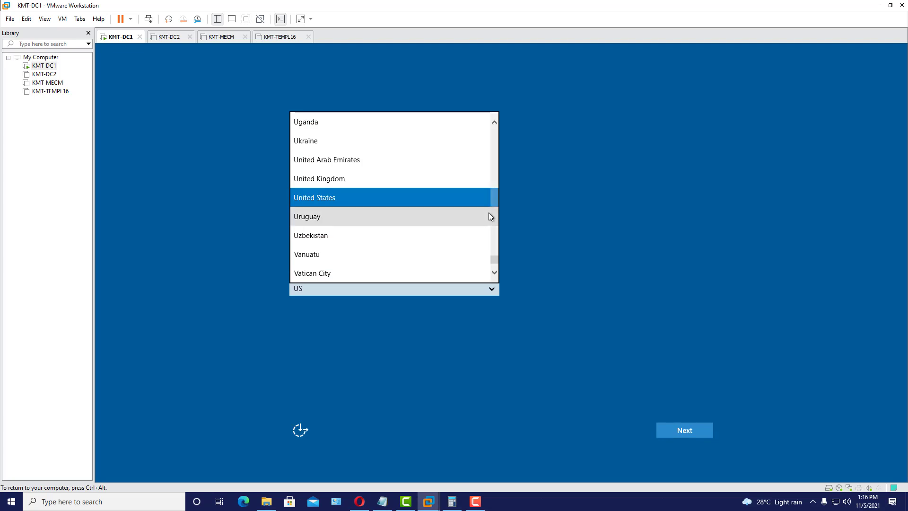
{"action": "key", "text": "s"}
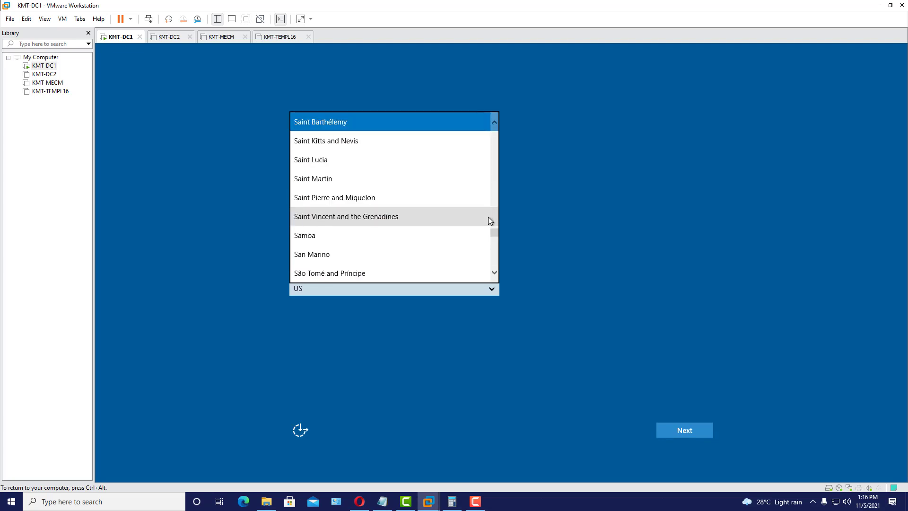
{"action": "left_click", "coordinate": [494, 122]}
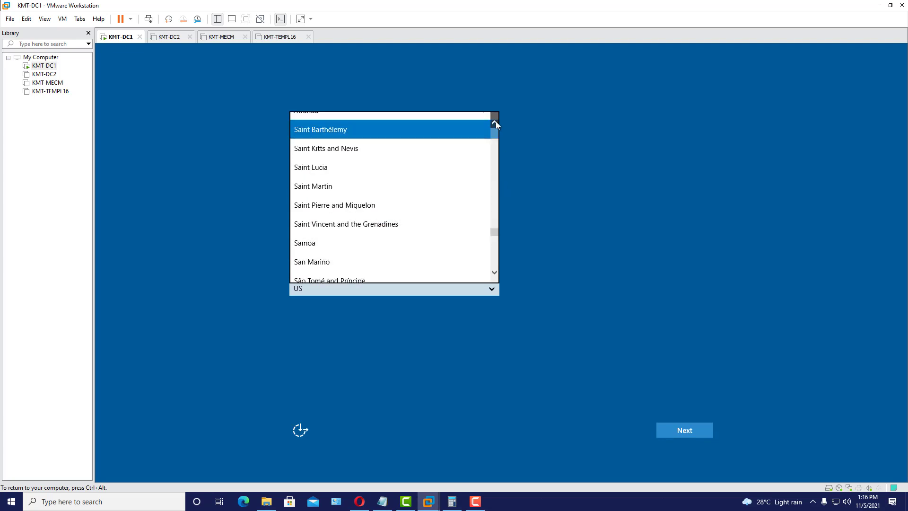
{"action": "left_click", "coordinate": [495, 273]}
{"action": "left_click", "coordinate": [495, 272]}
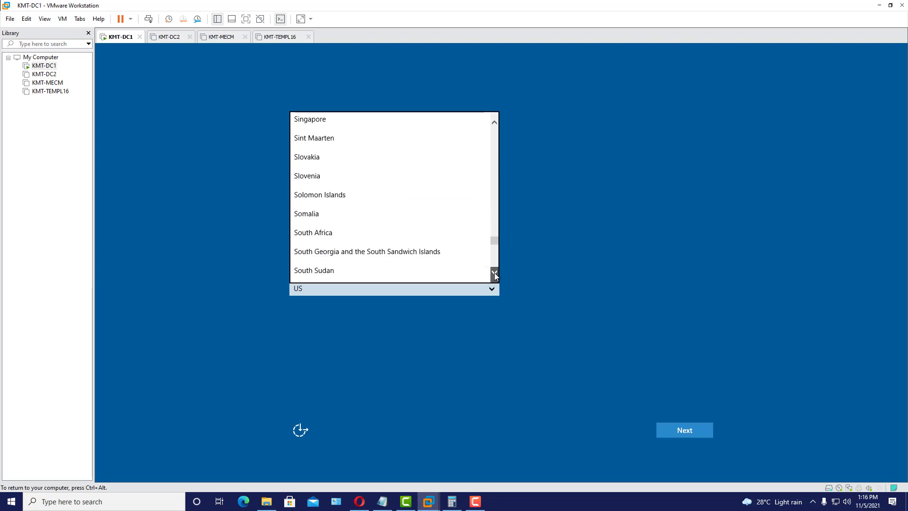
{"action": "left_click", "coordinate": [494, 123]}
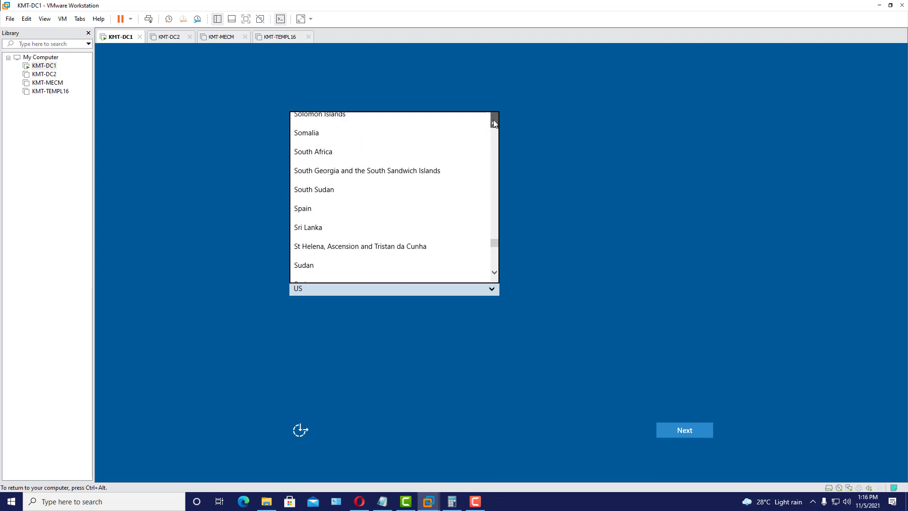
{"action": "left_click", "coordinate": [378, 164]}
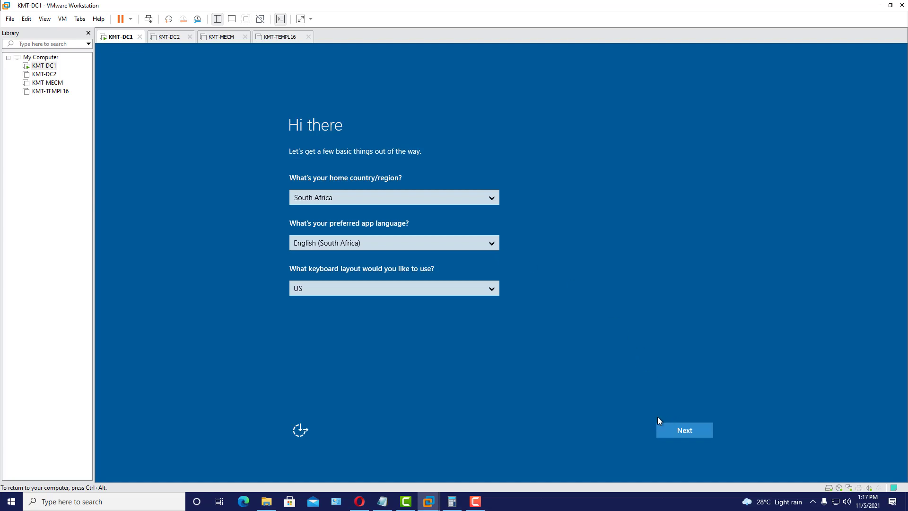
{"action": "left_click", "coordinate": [694, 430]}
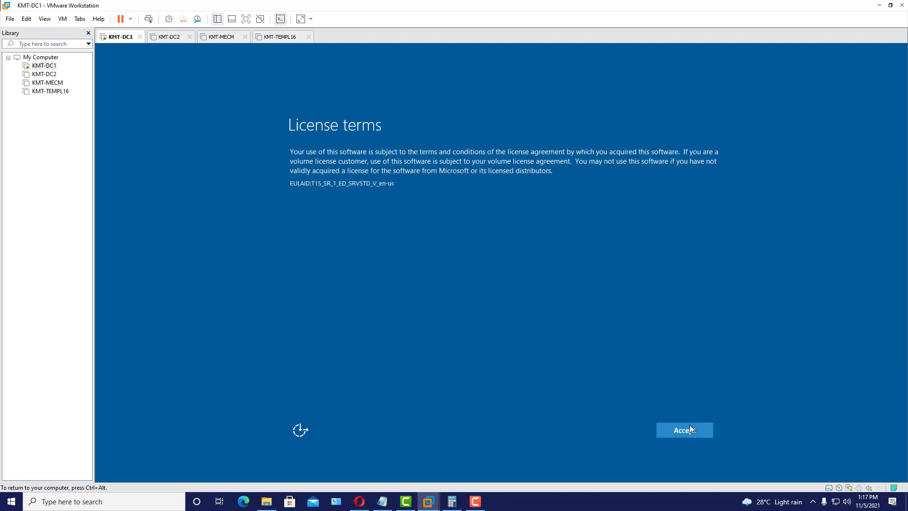
- Accept the licence terms, enter the Administrator password in both fields, and finish setup
{"action": "left_click", "coordinate": [690, 428]}
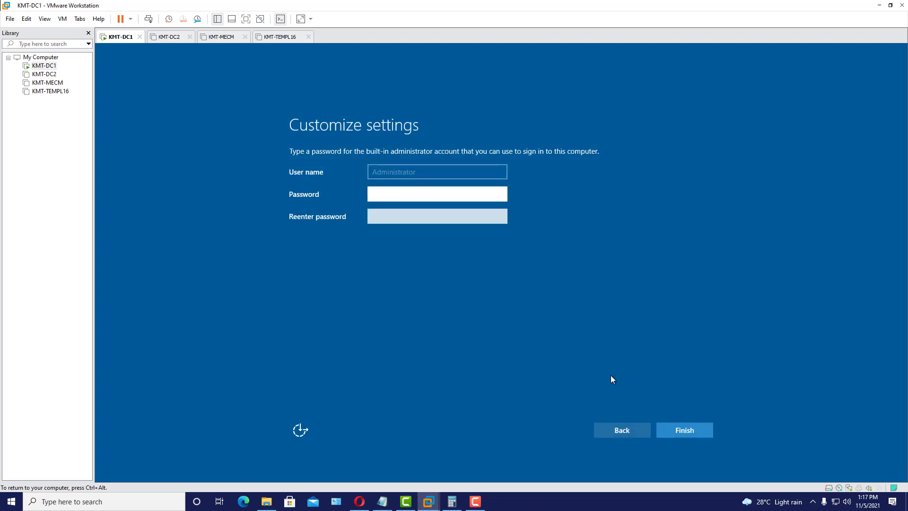
{"action": "type", "text": "Pa$$w0rd1"}
{"action": "key", "text": "Tab"}
{"action": "type", "text": "Pa$$w0"}
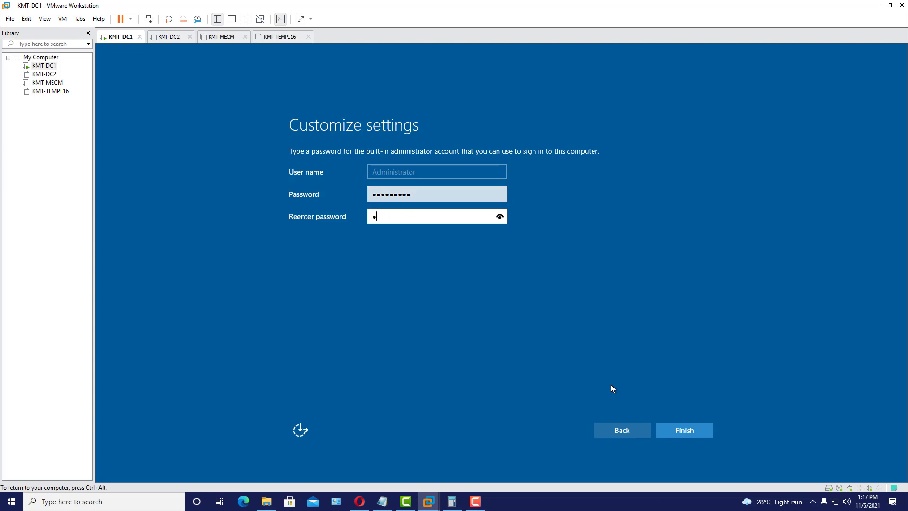
{"action": "type", "text": "rd1"}
{"action": "left_click", "coordinate": [684, 432]}
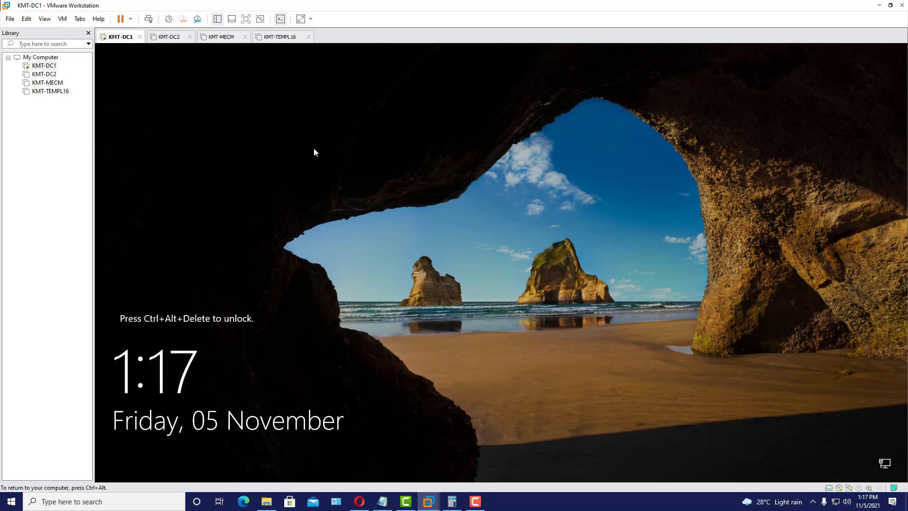
- Sign in to KMT-DC1 as Administrator and switch the VM to full-screen view
{"action": "left_click", "coordinate": [148, 20]}
{"action": "left_click", "coordinate": [470, 306]}
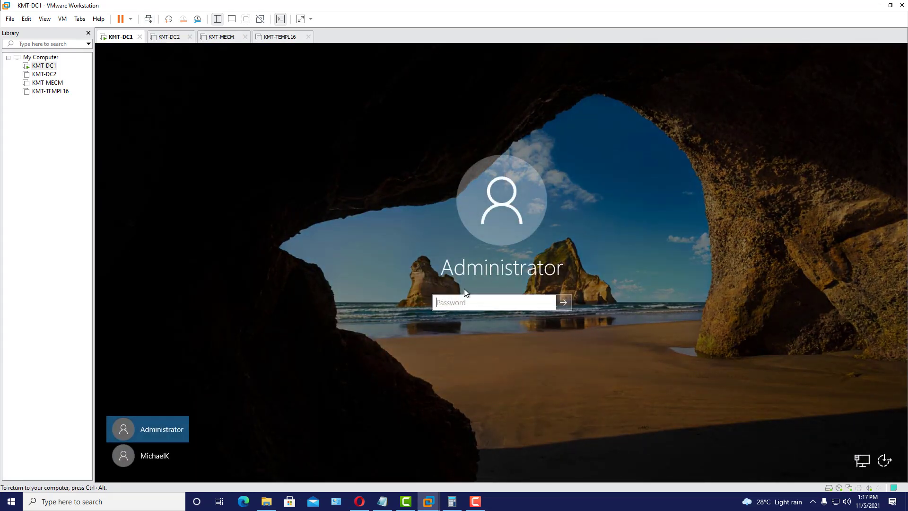
{"action": "type", "text": "*"}
{"action": "key", "text": "Return"}
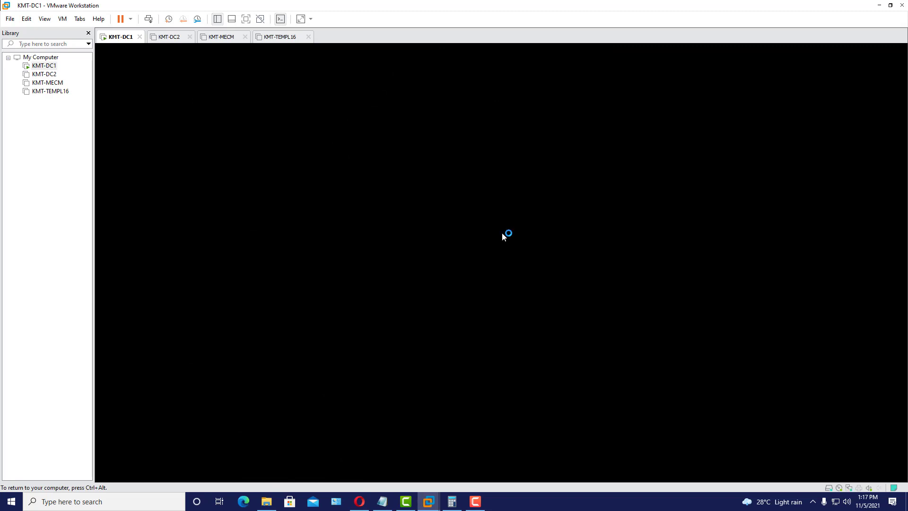
{"action": "key", "text": "ctrl+alt"}
{"action": "left_click", "coordinate": [245, 19]}
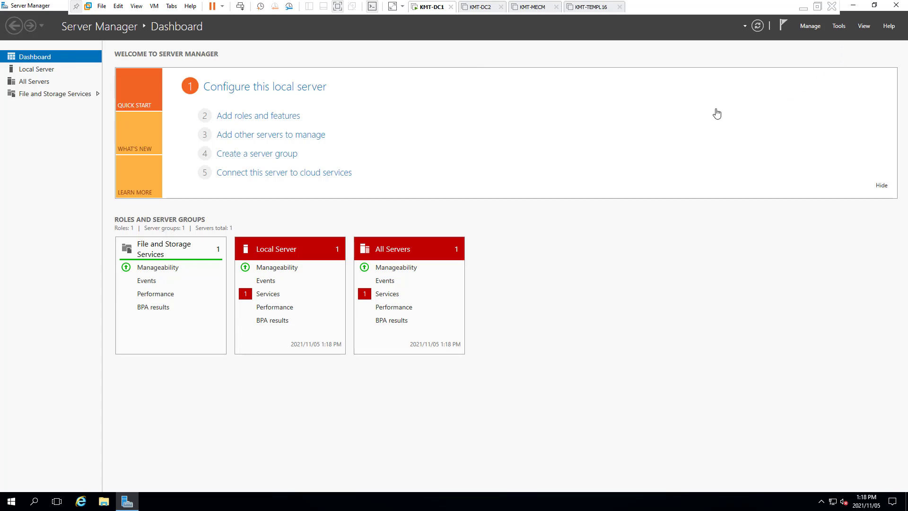
- Tick 'Do not start Server Manager automatically at logon' in Server Manager Properties
{"action": "left_click", "coordinate": [812, 27]}
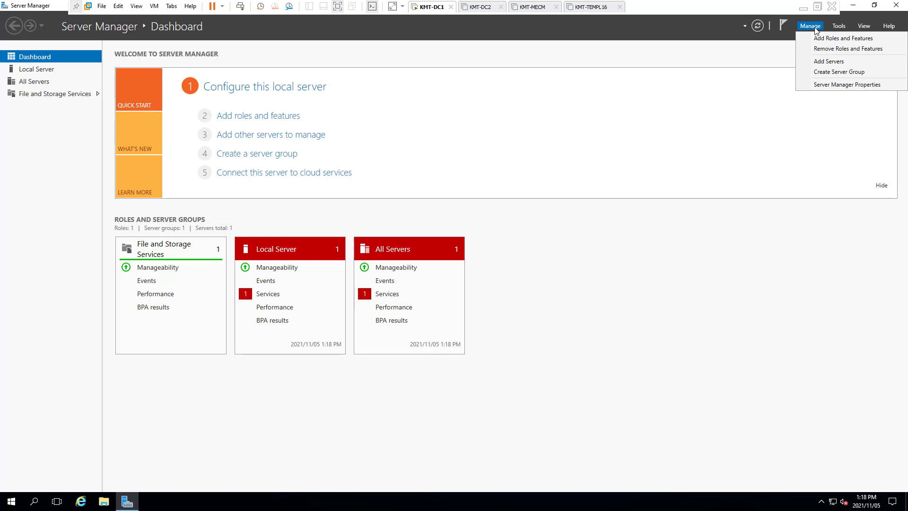
{"action": "left_click", "coordinate": [851, 86]}
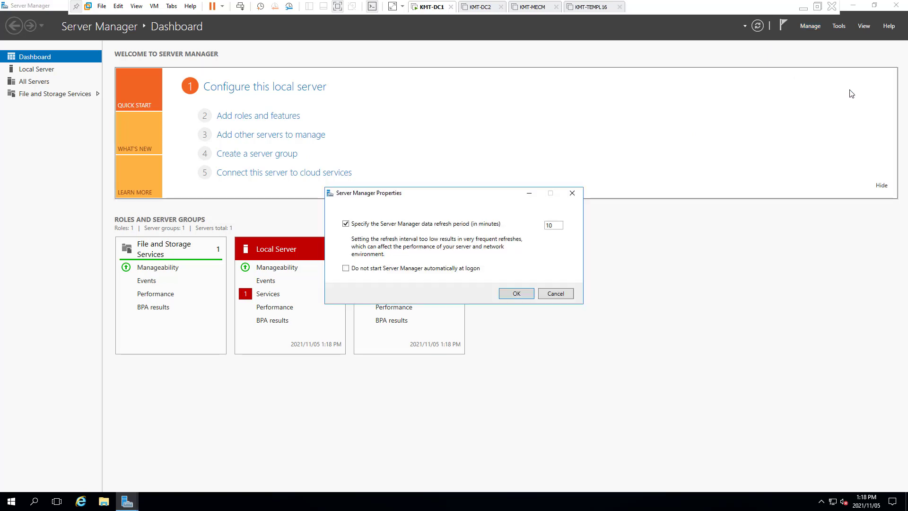
{"action": "left_click", "coordinate": [384, 270]}
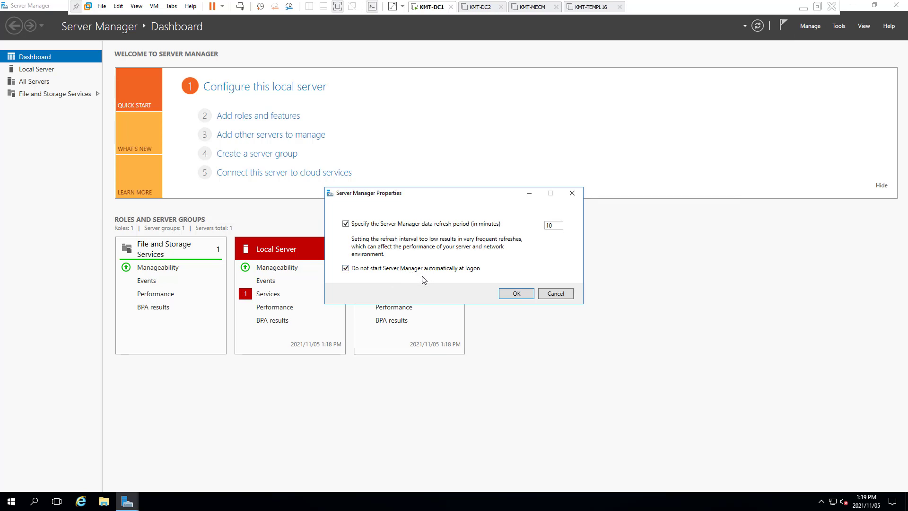
{"action": "left_click", "coordinate": [517, 294]}
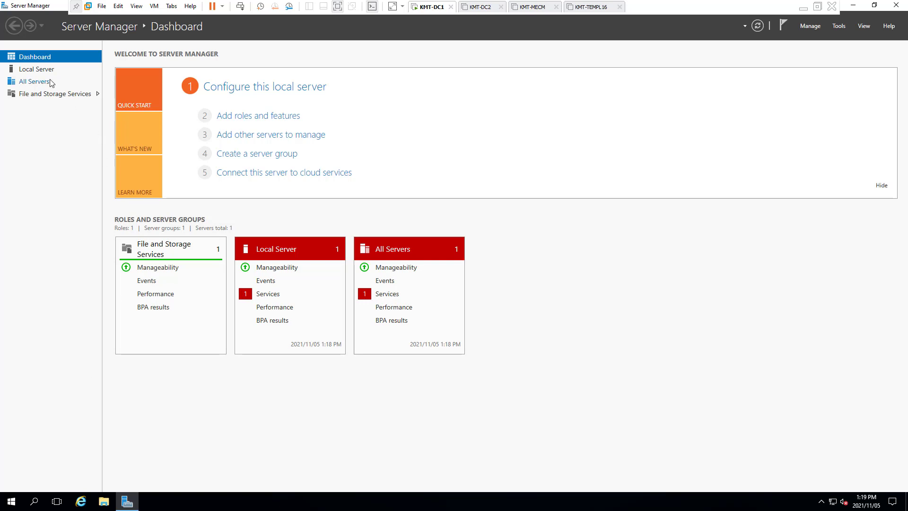
- Change the computer name to KMT-DC1 from Local Server properties and choose Restart Later
{"action": "left_click", "coordinate": [37, 70]}
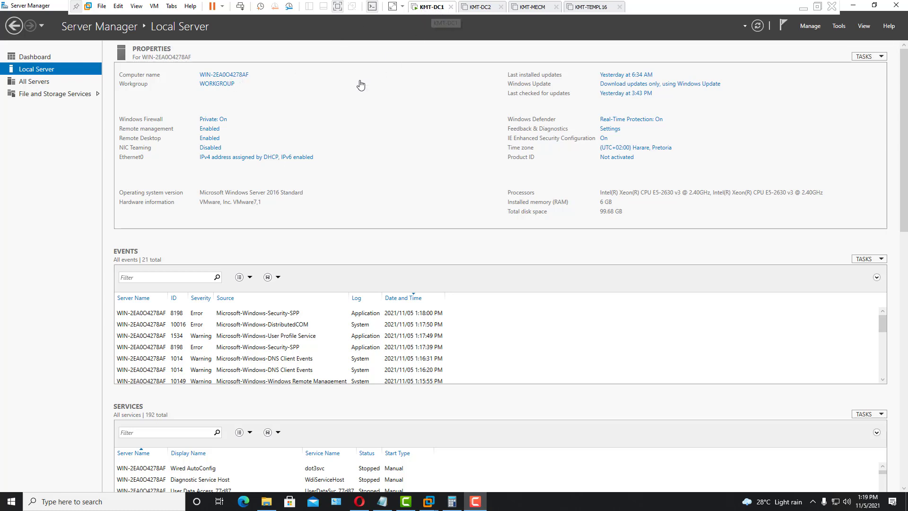
{"action": "left_click", "coordinate": [234, 76]}
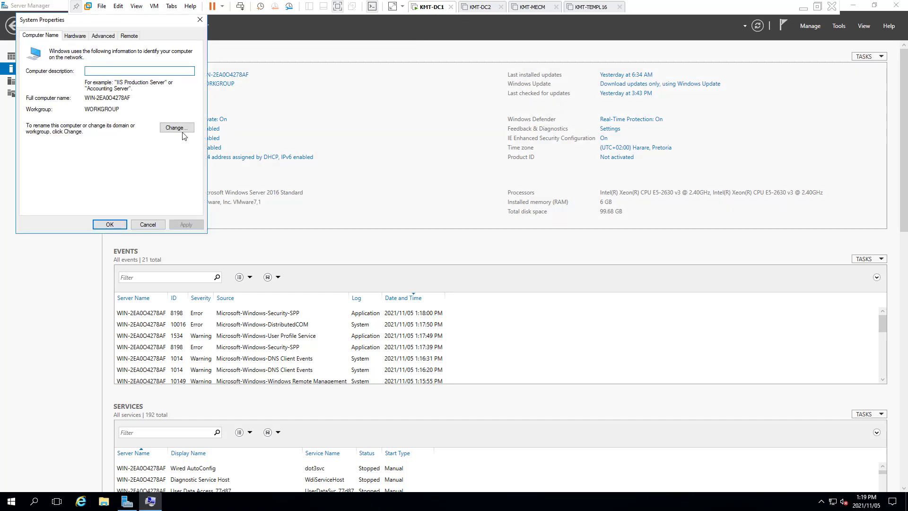
{"action": "left_click", "coordinate": [181, 131]}
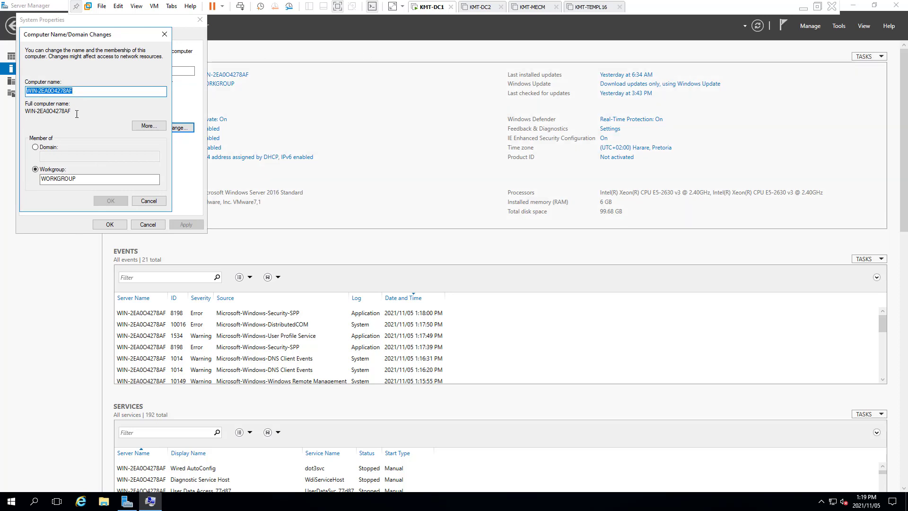
{"action": "type", "text": "KMT-DC1"}
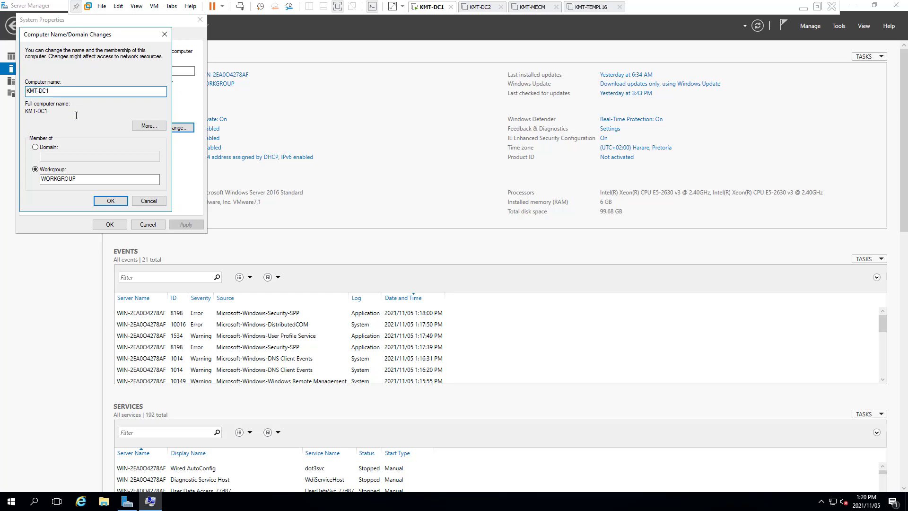
{"action": "left_click", "coordinate": [116, 203]}
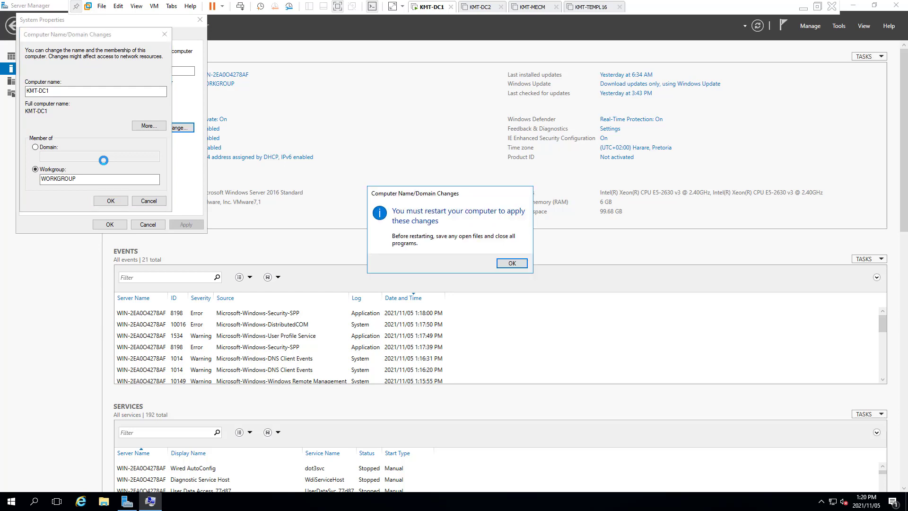
{"action": "left_click", "coordinate": [512, 263]}
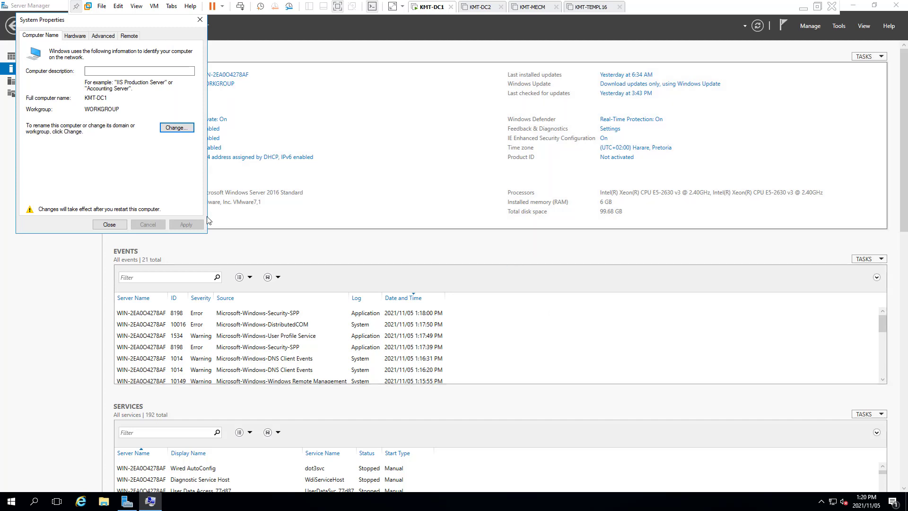
{"action": "left_click", "coordinate": [110, 225]}
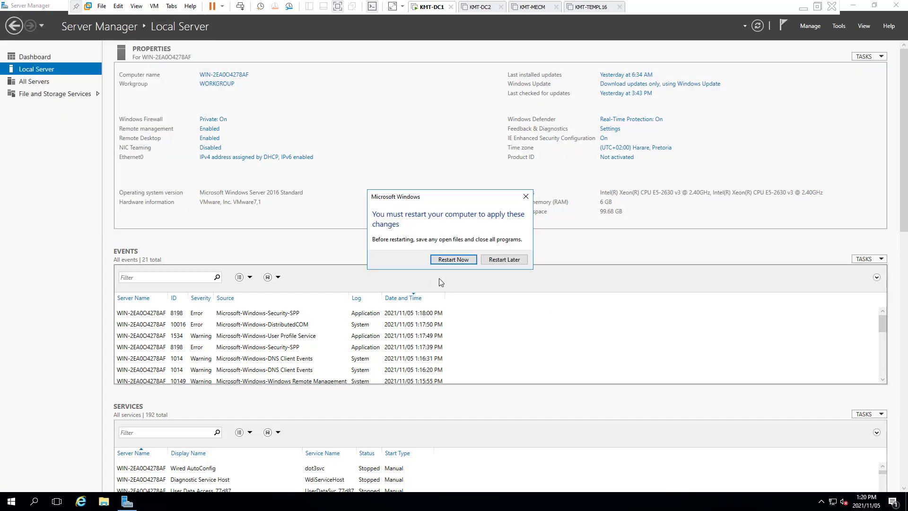
{"action": "left_click", "coordinate": [516, 261]}
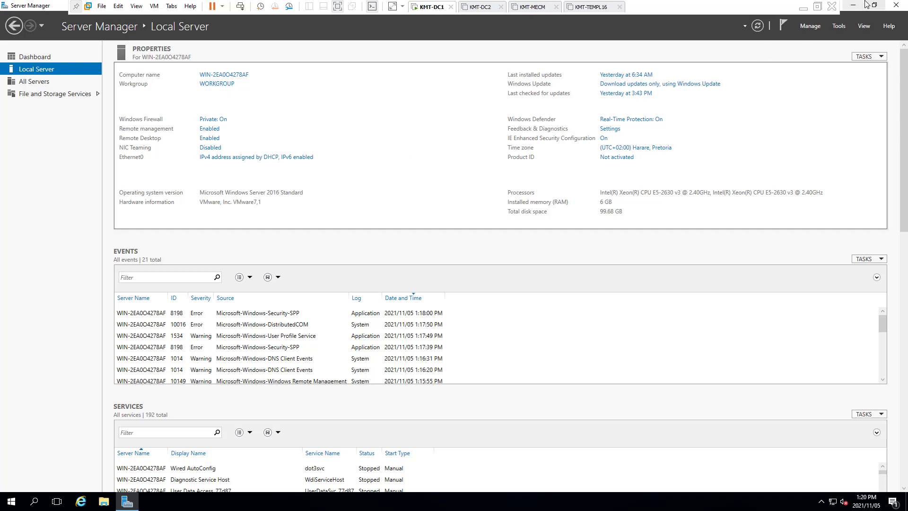
- Leave full screen and find KMT-DC1's IP 192.168.0.3 in the ServersSetup notes, then minimise them
{"action": "left_click", "coordinate": [338, 6]}
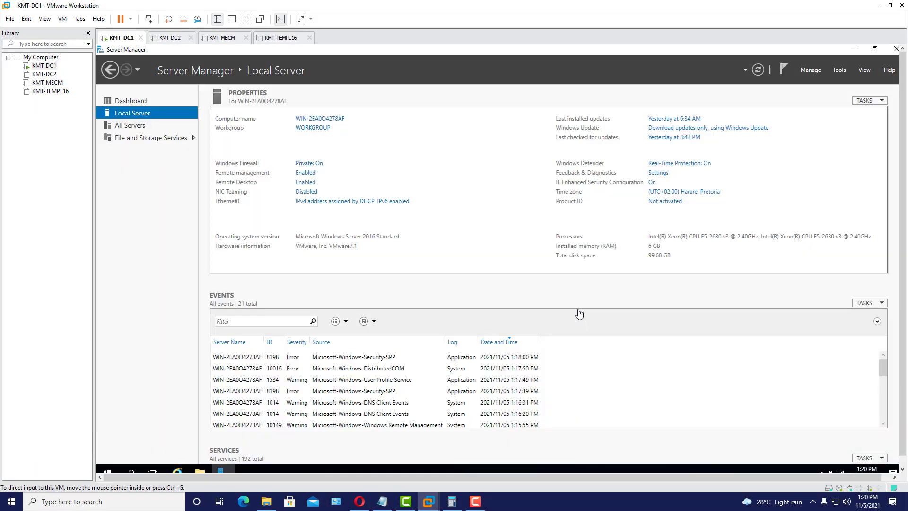
{"action": "left_click", "coordinate": [382, 502]}
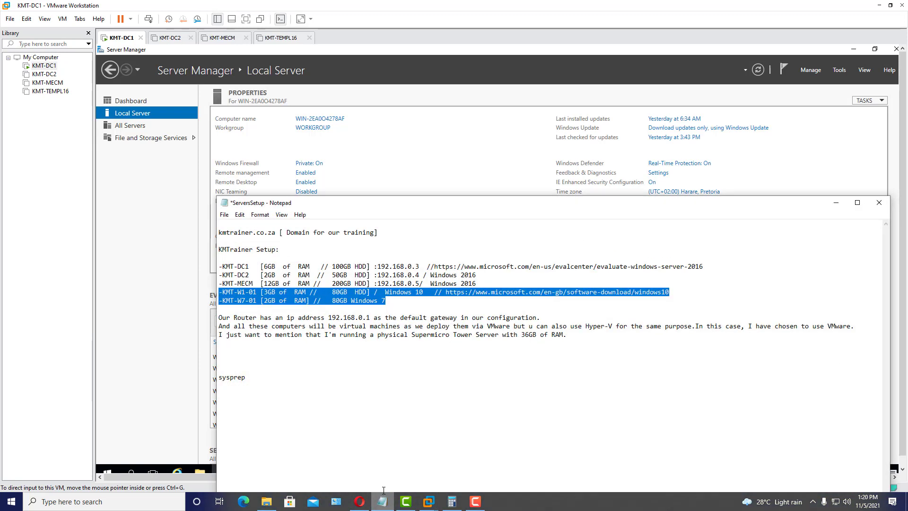
{"action": "left_click", "coordinate": [362, 353]}
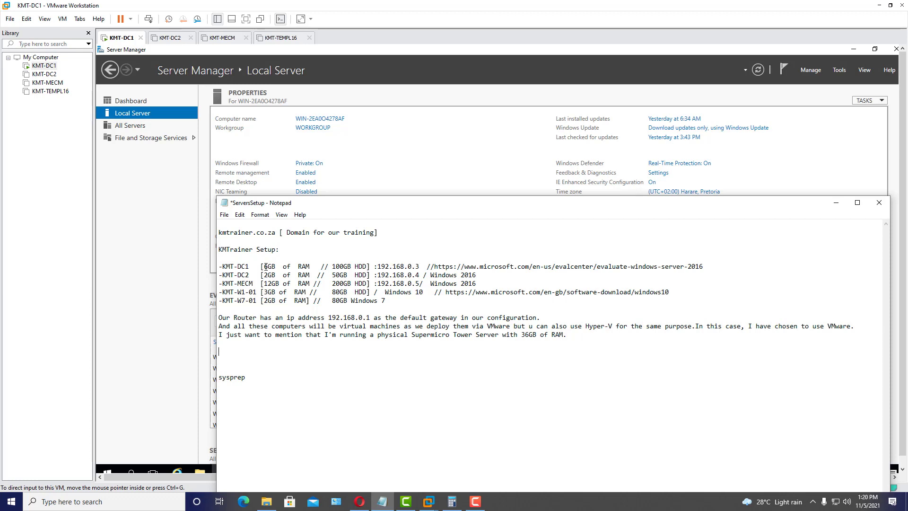
{"action": "left_click", "coordinate": [314, 273]}
{"action": "left_click_drag", "start_coordinate": [224, 266], "coordinate": [417, 267]}
{"action": "left_click", "coordinate": [408, 268]}
{"action": "left_click", "coordinate": [837, 203]}
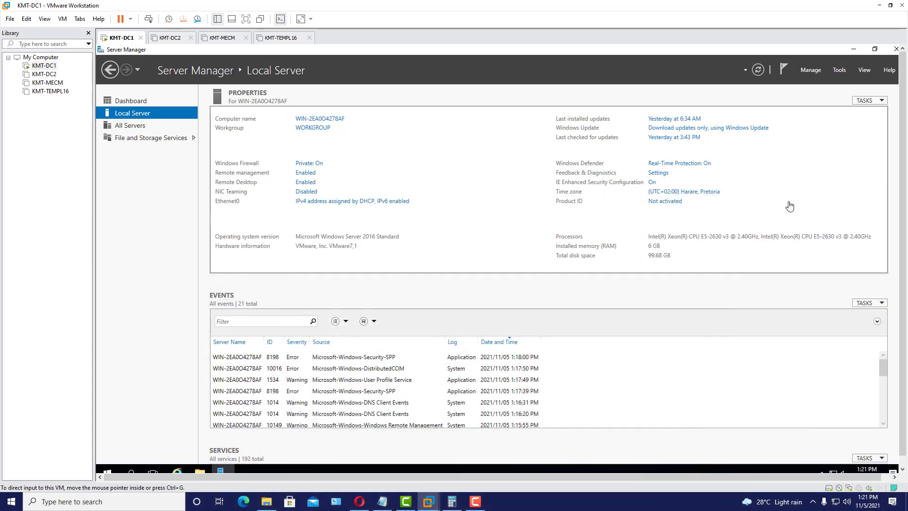
- Open the Ethernet0 adapter's properties from Network Connections
{"action": "left_click", "coordinate": [347, 202]}
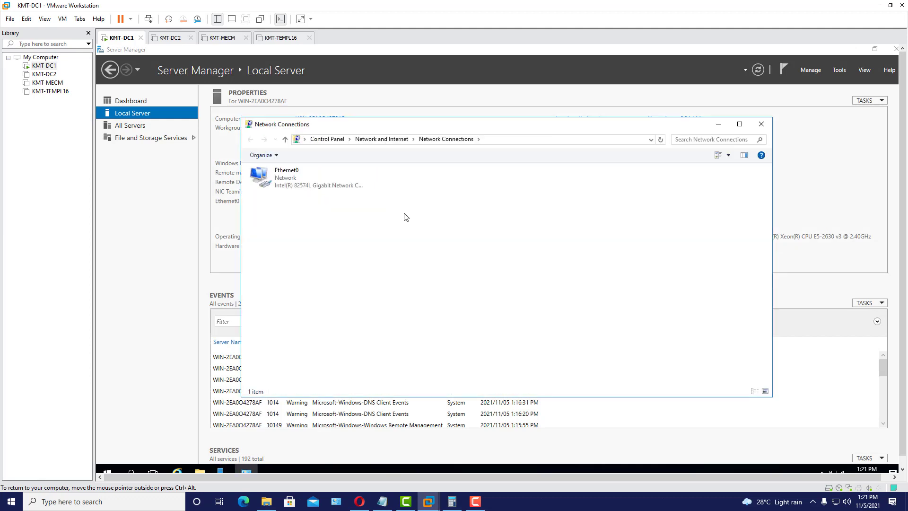
{"action": "left_click", "coordinate": [301, 188]}
{"action": "double_click", "coordinate": [301, 188]}
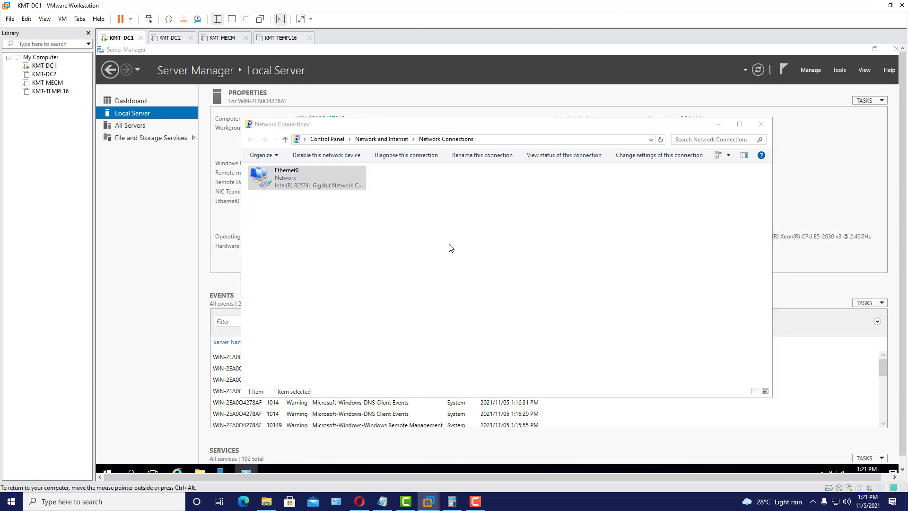
{"action": "left_click", "coordinate": [447, 338]}
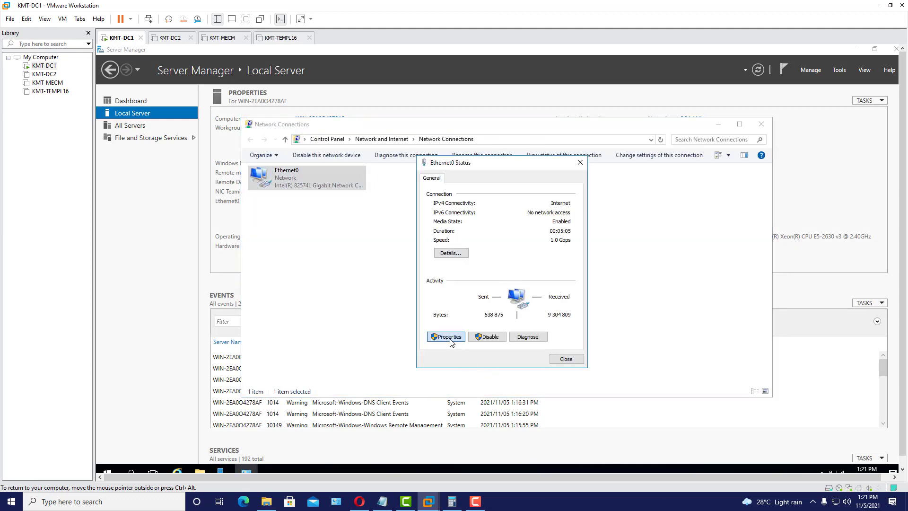
{"action": "left_click_drag", "start_coordinate": [581, 271], "coordinate": [581, 291]}
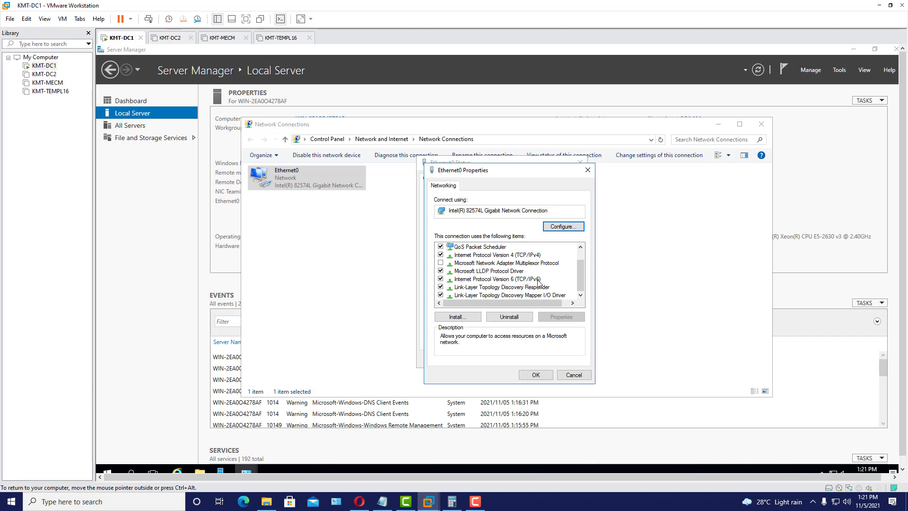
- Untick Internet Protocol Version 6 and open the TCP/IPv4 properties
{"action": "left_click", "coordinate": [441, 279]}
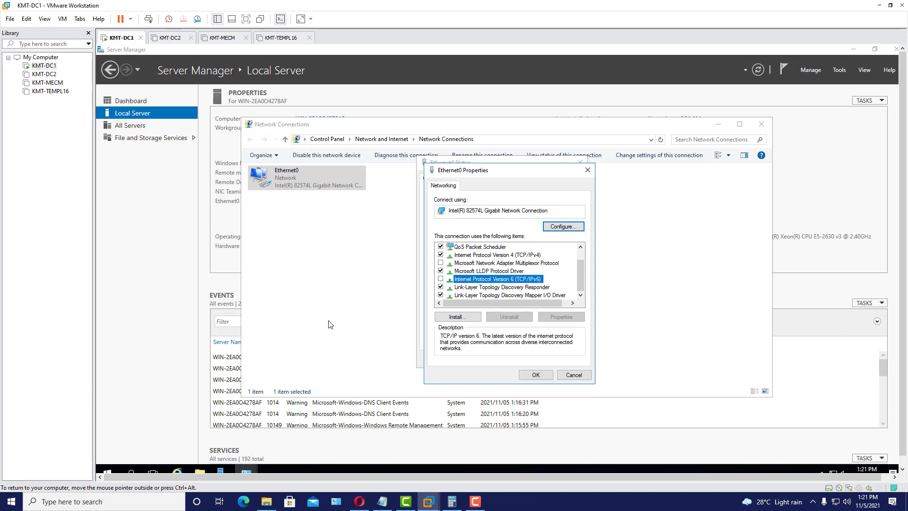
{"action": "left_click", "coordinate": [510, 256]}
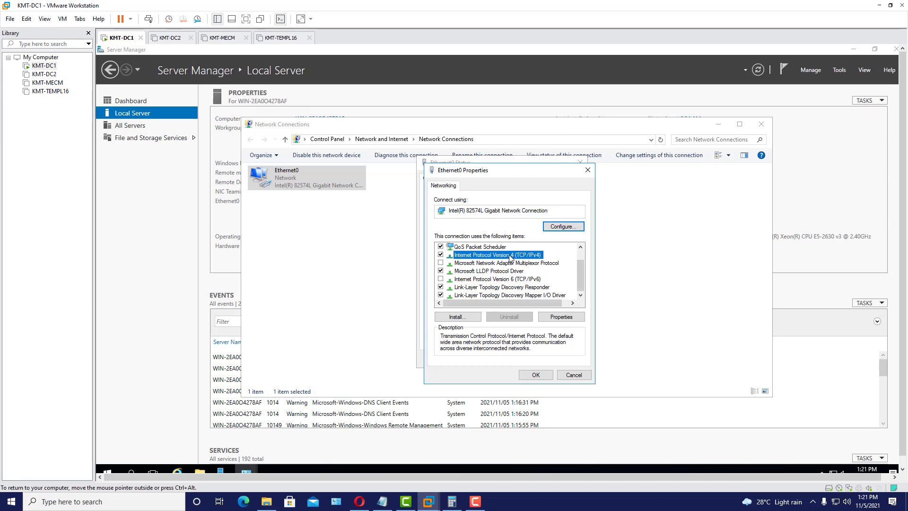
{"action": "left_click", "coordinate": [574, 319]}
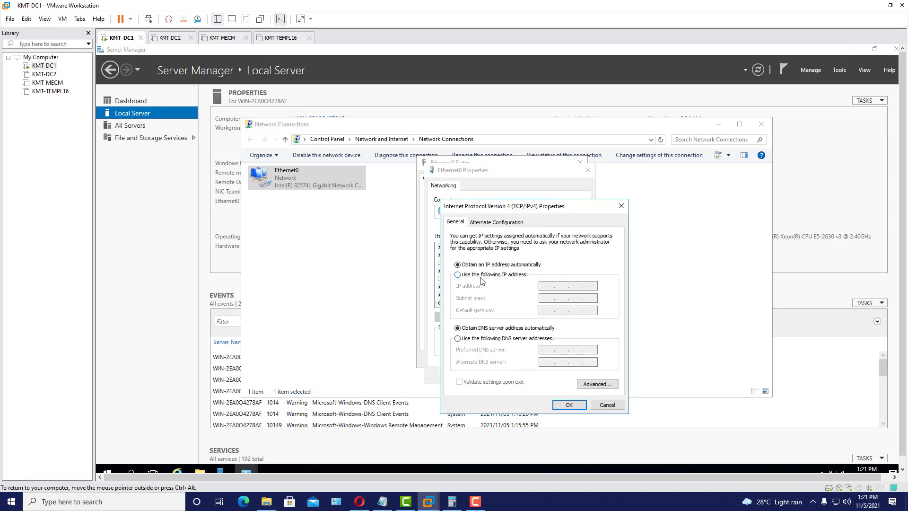
- Give Ethernet0 static IP 192.168.0.3, mask 255.255.255.0, gateway and DNS 192.168.0.1, then close its dialogs
{"action": "left_click", "coordinate": [458, 276]}
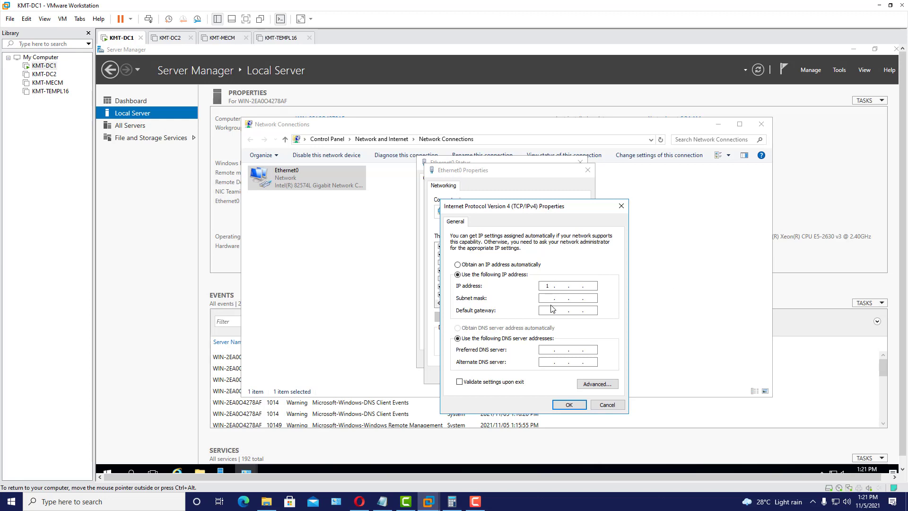
{"action": "type", "text": "8"}
{"action": "type", "text": "3"}
{"action": "left_click", "coordinate": [552, 299]}
{"action": "type", "text": "19"}
{"action": "left_click", "coordinate": [548, 350]}
{"action": "type", "text": "19"}
{"action": "left_click", "coordinate": [571, 405]}
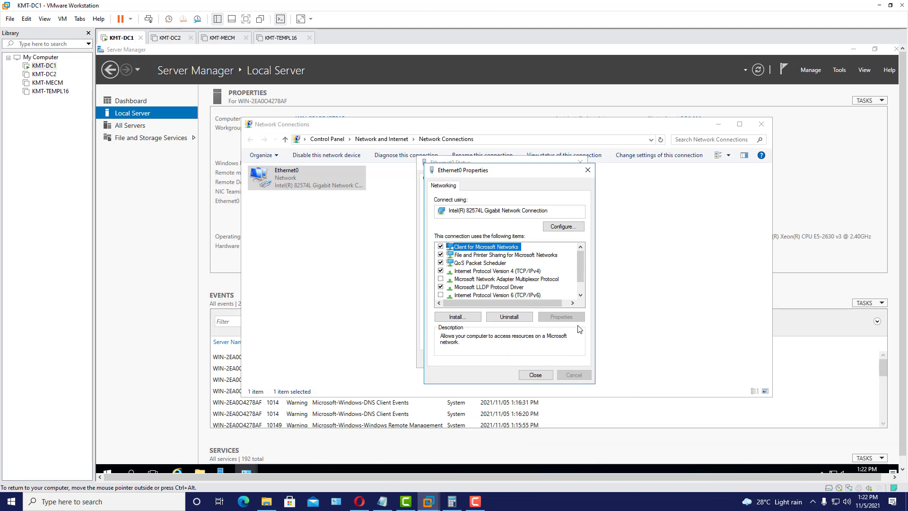
{"action": "scroll", "coordinate": [581, 271], "scroll_direction": "down", "scroll_amount": 1}
{"action": "left_click", "coordinate": [548, 375]}
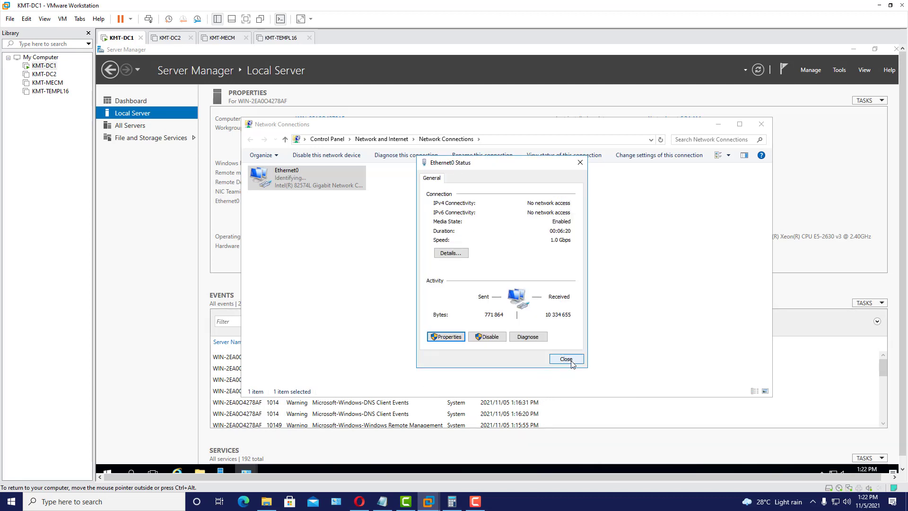
{"action": "left_click", "coordinate": [566, 359]}
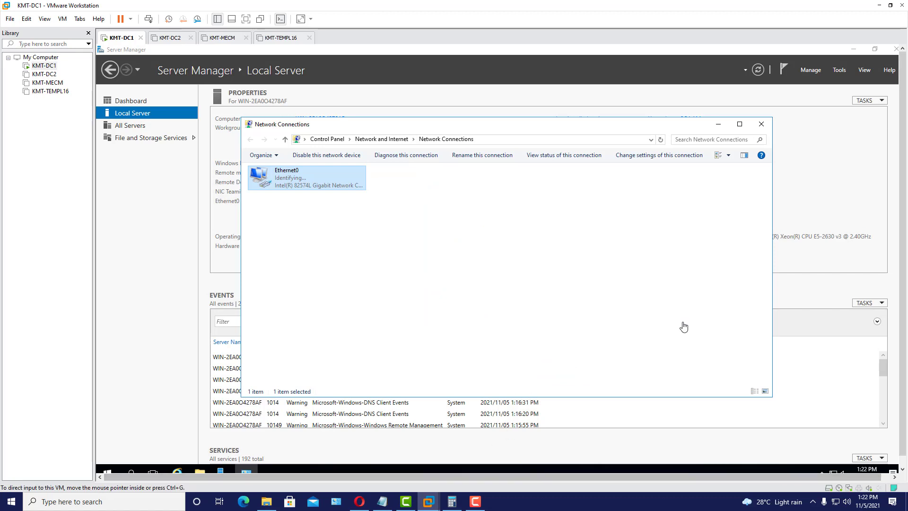
- Close Network Connections, then open and dismiss the Date and Time settings from Local Server
{"action": "left_click", "coordinate": [761, 124]}
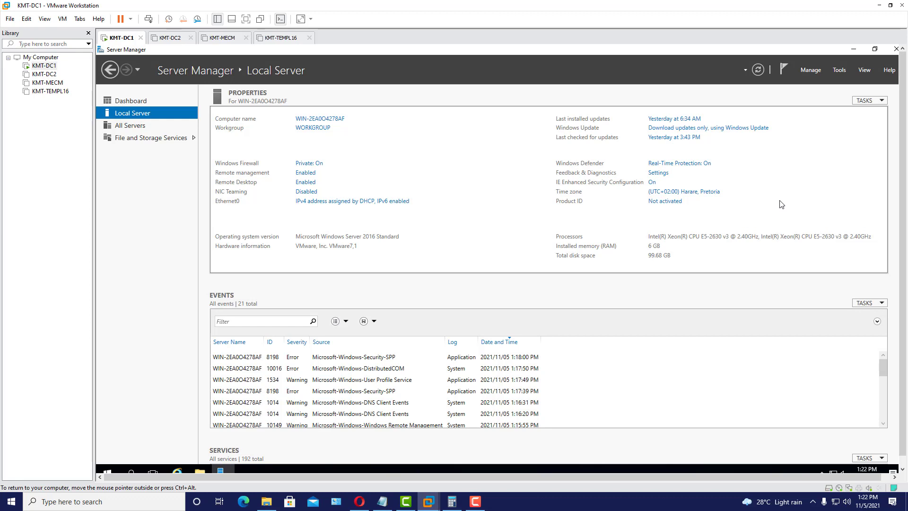
{"action": "left_click", "coordinate": [692, 193]}
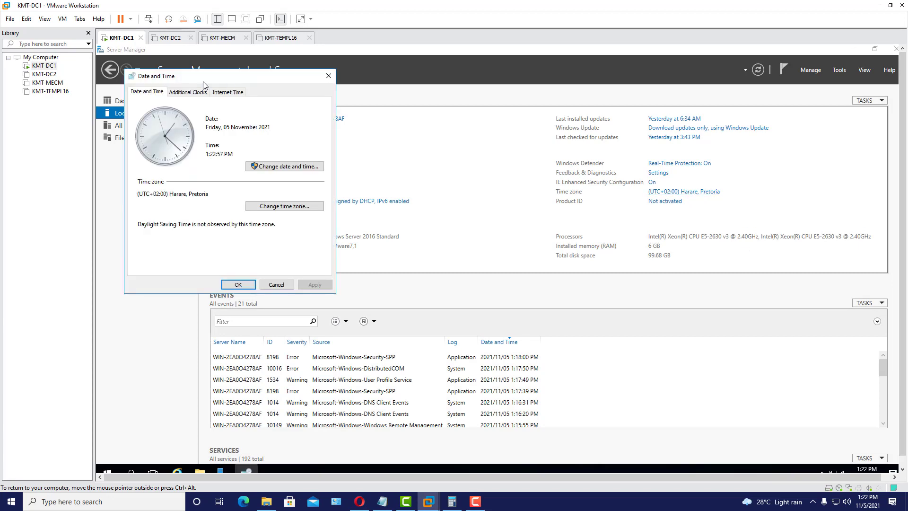
{"action": "left_click", "coordinate": [328, 76]}
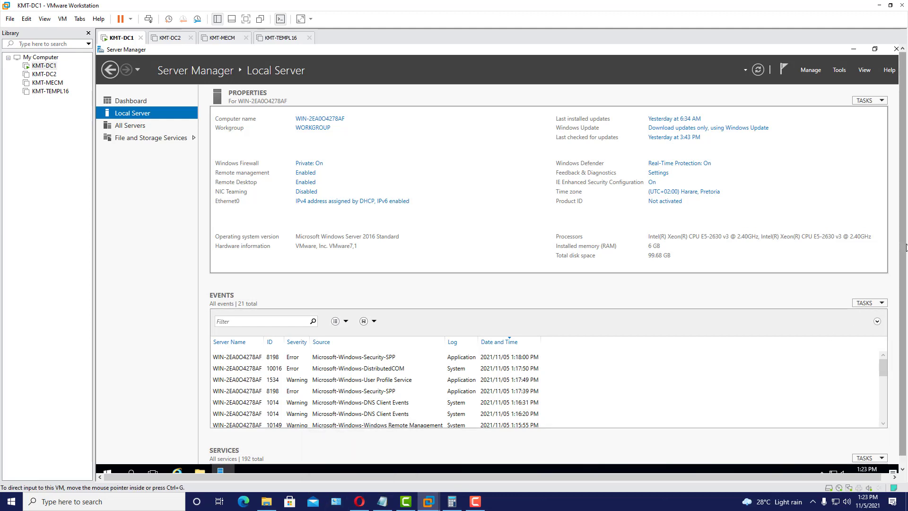
- Open Power Options from Control Panel, viewed as small icons
{"action": "left_click", "coordinate": [106, 465]}
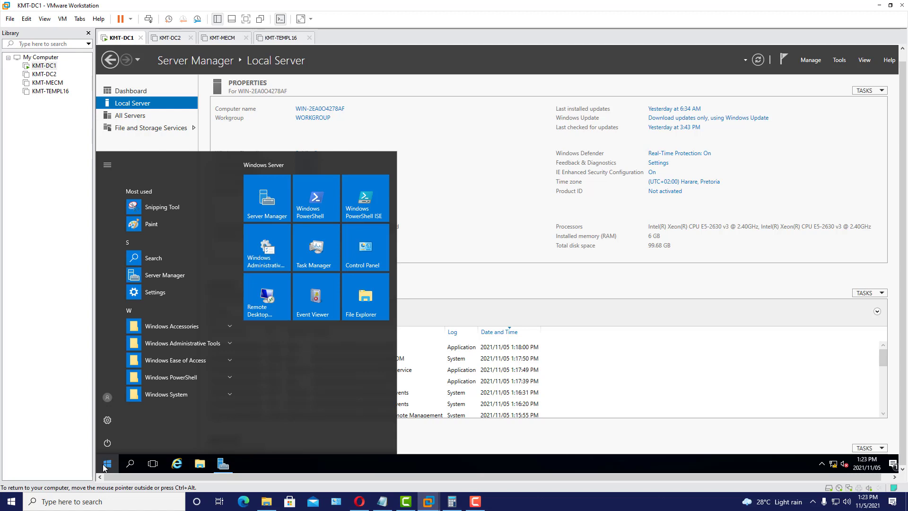
{"action": "left_click", "coordinate": [373, 255]}
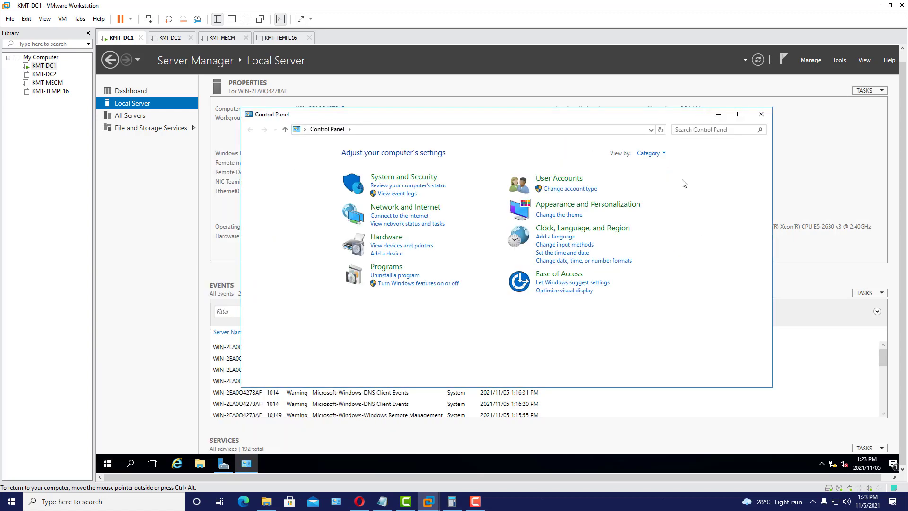
{"action": "left_click", "coordinate": [665, 155]}
{"action": "left_click", "coordinate": [668, 189]}
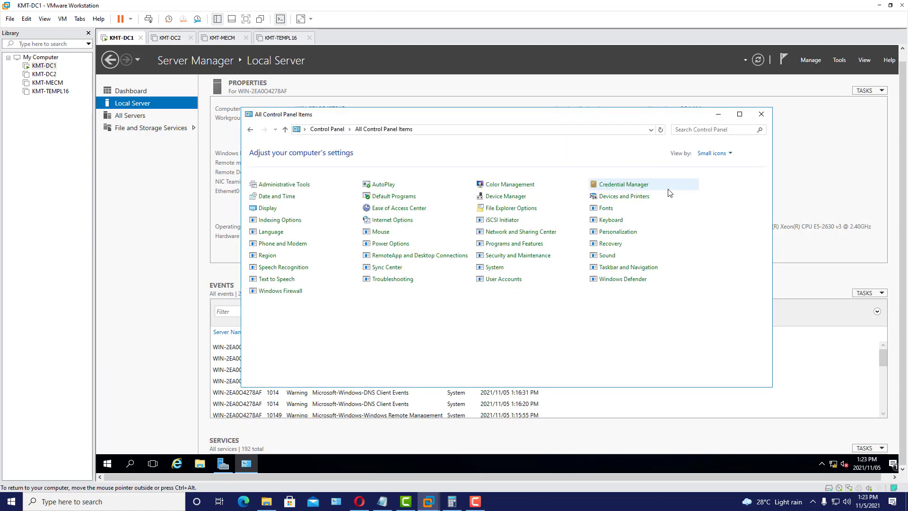
{"action": "left_click", "coordinate": [393, 245]}
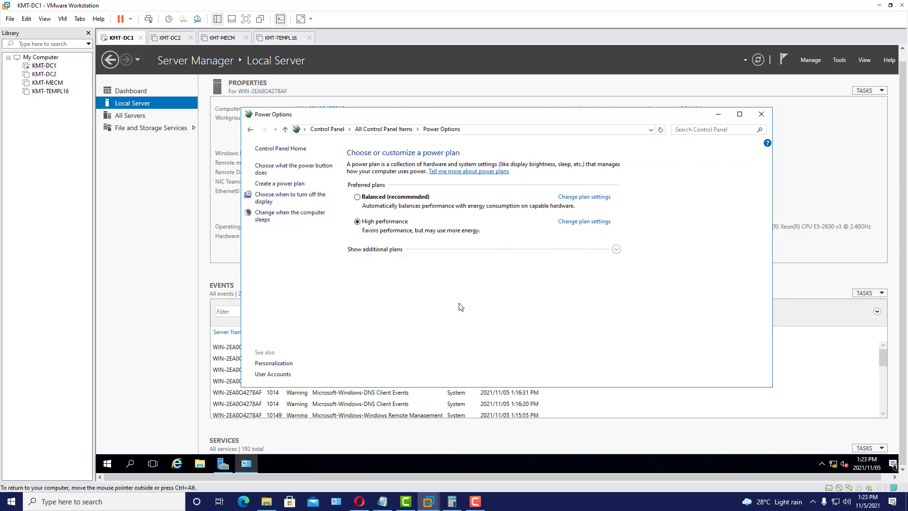
- Set the Balanced plan's 'Turn off the display' to Never, save, and close Power Options
{"action": "left_click", "coordinate": [592, 223]}
{"action": "left_click", "coordinate": [627, 270]}
{"action": "left_click", "coordinate": [585, 197]}
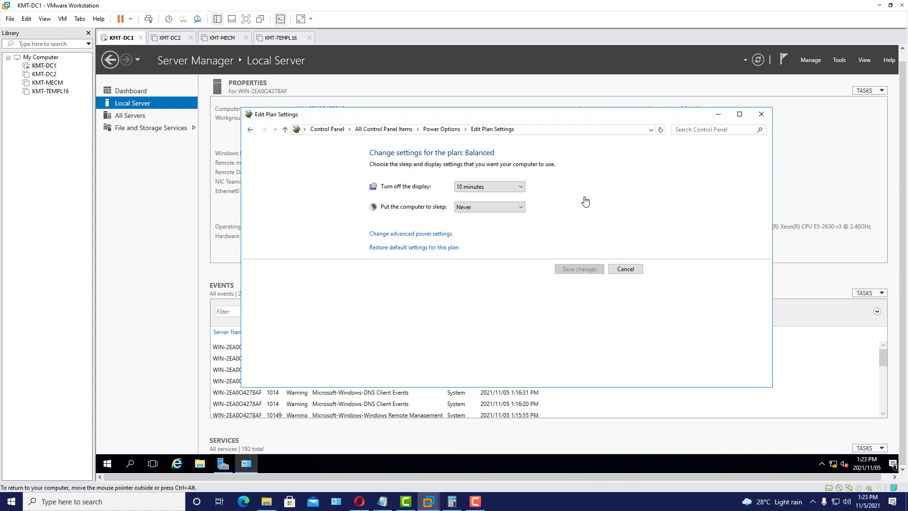
{"action": "left_click", "coordinate": [520, 188]}
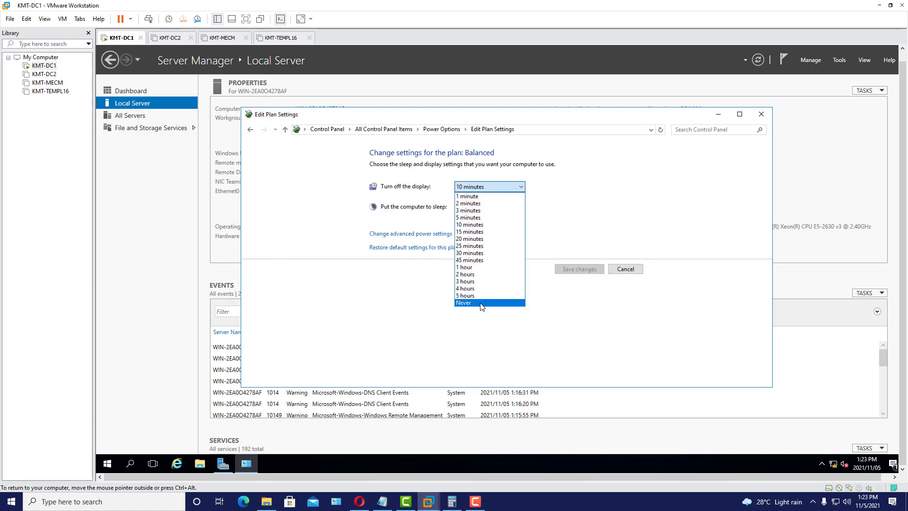
{"action": "left_click", "coordinate": [494, 304]}
{"action": "left_click", "coordinate": [578, 273]}
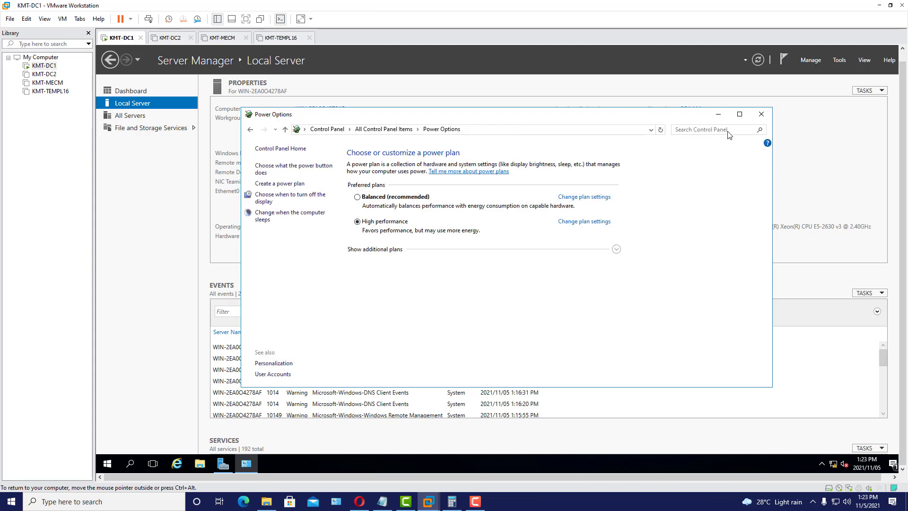
{"action": "left_click", "coordinate": [760, 116]}
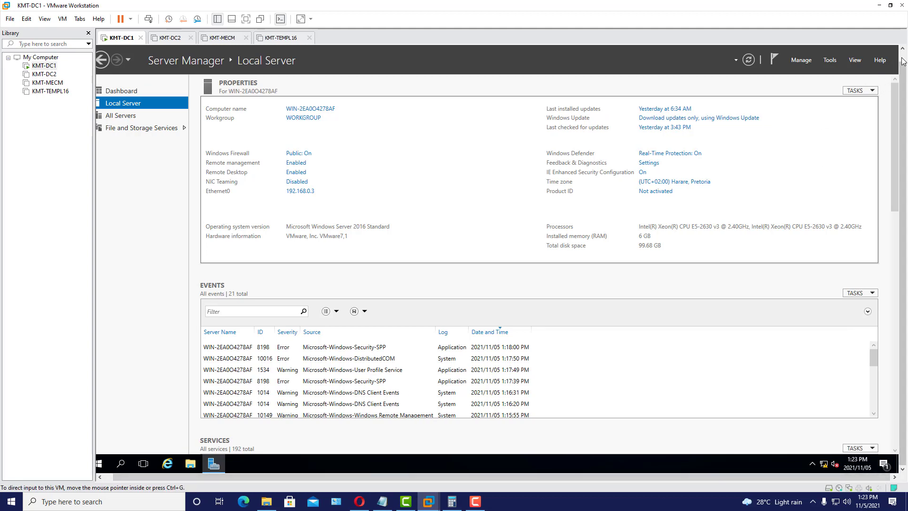
- Close Server Manager and restart the VM with reason 'Hardware: Installation (Unplanned)'
{"action": "left_click", "coordinate": [887, 49]}
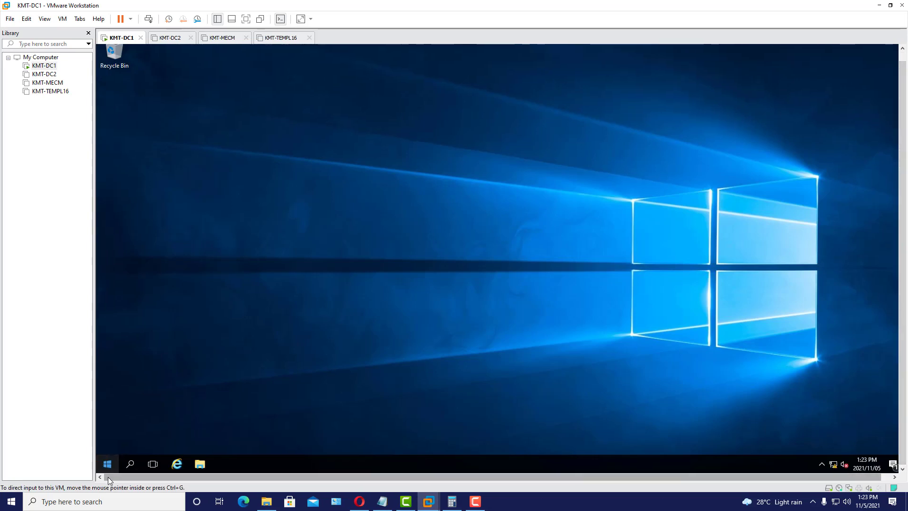
{"action": "left_click", "coordinate": [107, 465]}
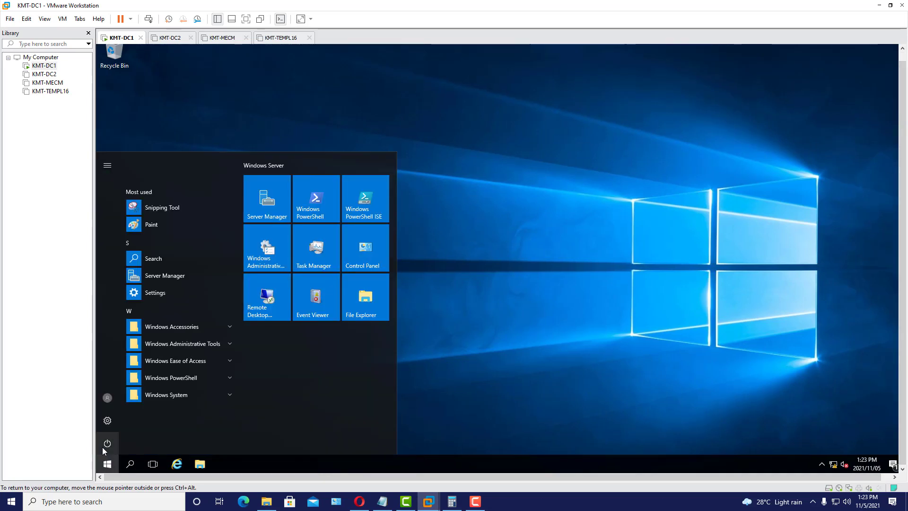
{"action": "left_click", "coordinate": [107, 443]}
{"action": "left_click", "coordinate": [122, 419]}
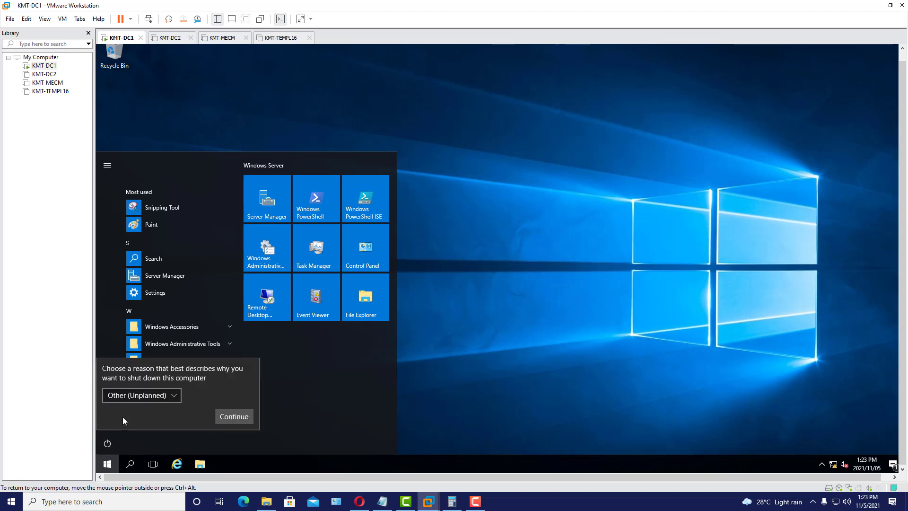
{"action": "left_click", "coordinate": [158, 400]}
{"action": "left_click", "coordinate": [173, 380]}
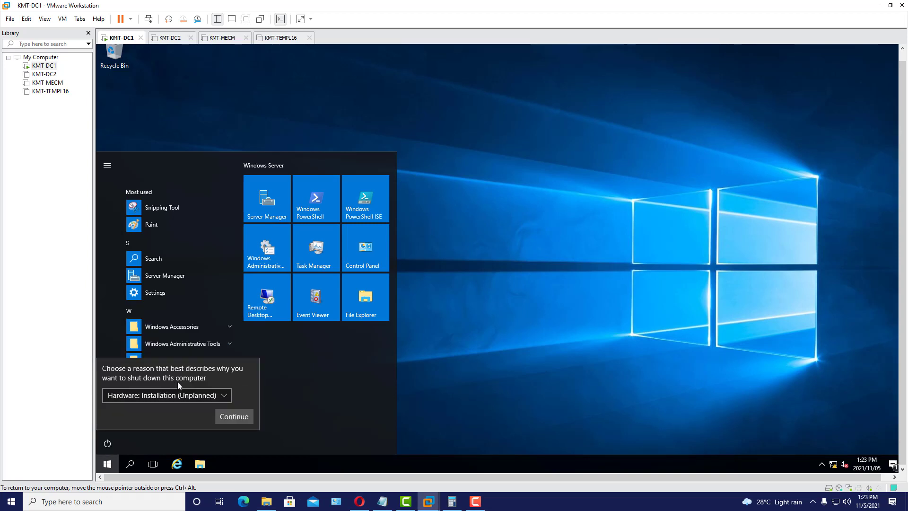
{"action": "left_click", "coordinate": [242, 419]}
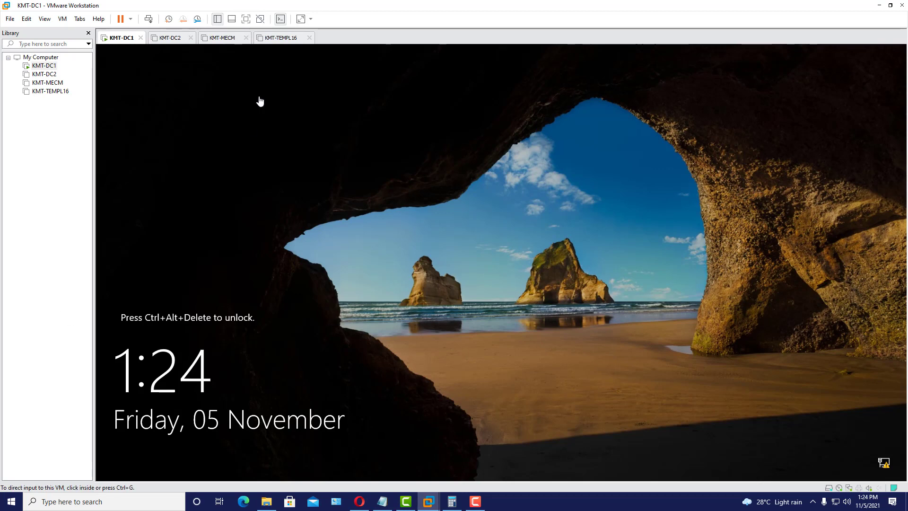
- Send Ctrl+Alt+Del, sign in with the Administrator password, and launch Server Manager
{"action": "left_click", "coordinate": [148, 19]}
{"action": "left_click", "coordinate": [496, 302]}
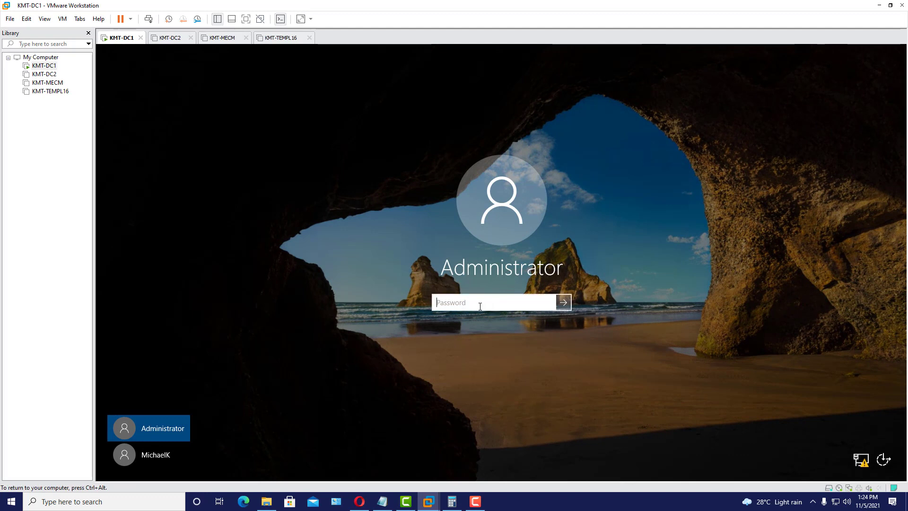
{"action": "type", "text": "***"}
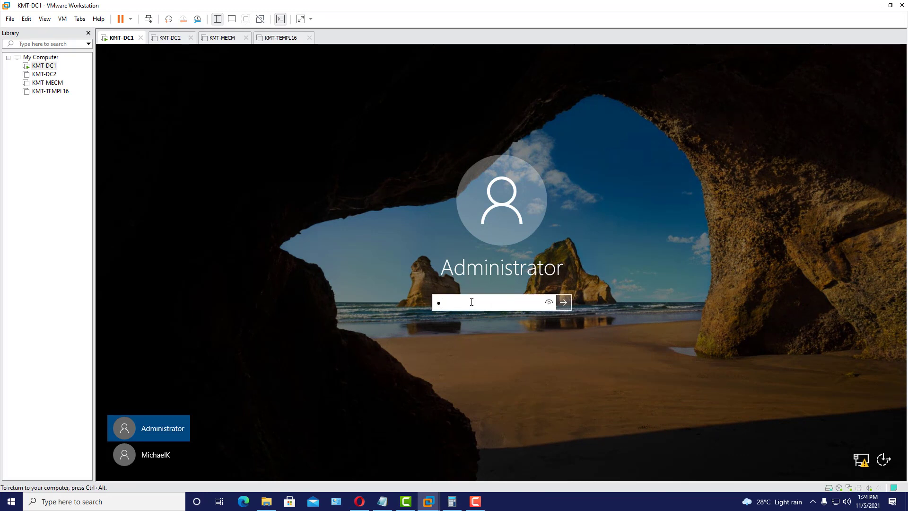
{"action": "type", "text": "******"}
{"action": "key", "text": "Return"}
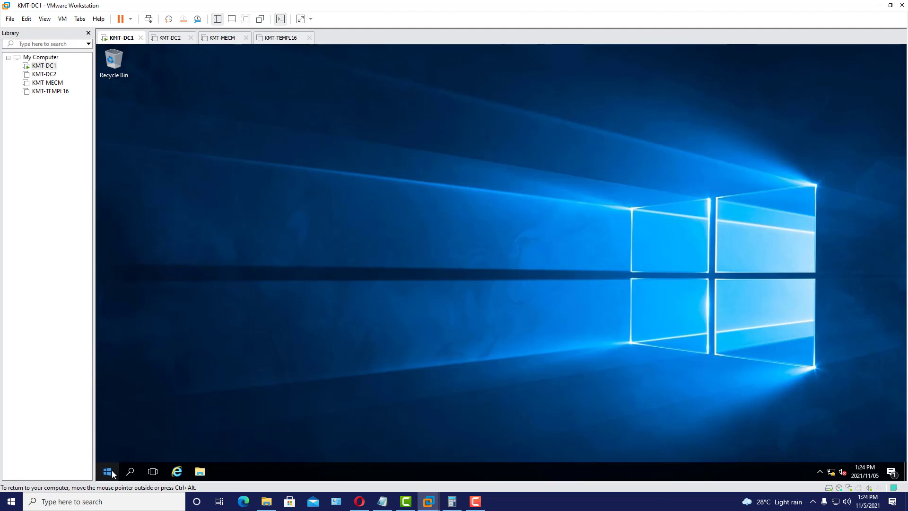
{"action": "left_click", "coordinate": [112, 473]}
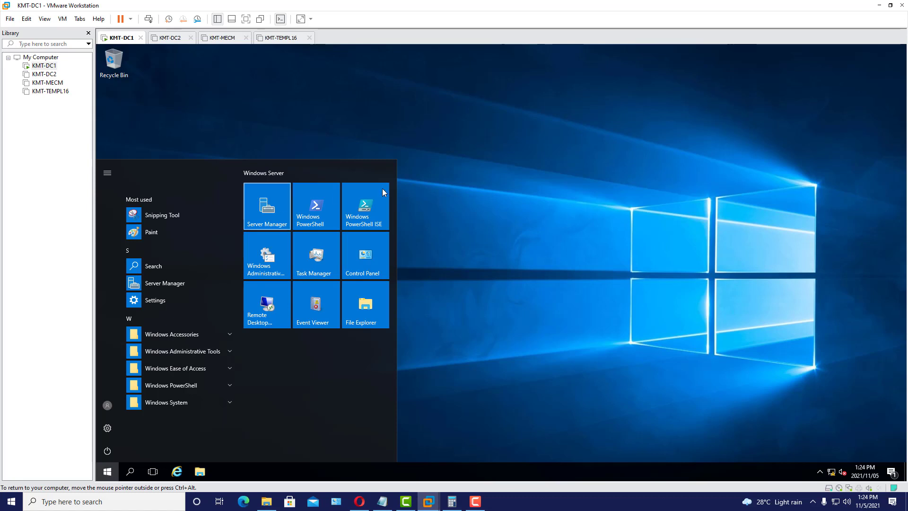
{"action": "left_click", "coordinate": [272, 218]}
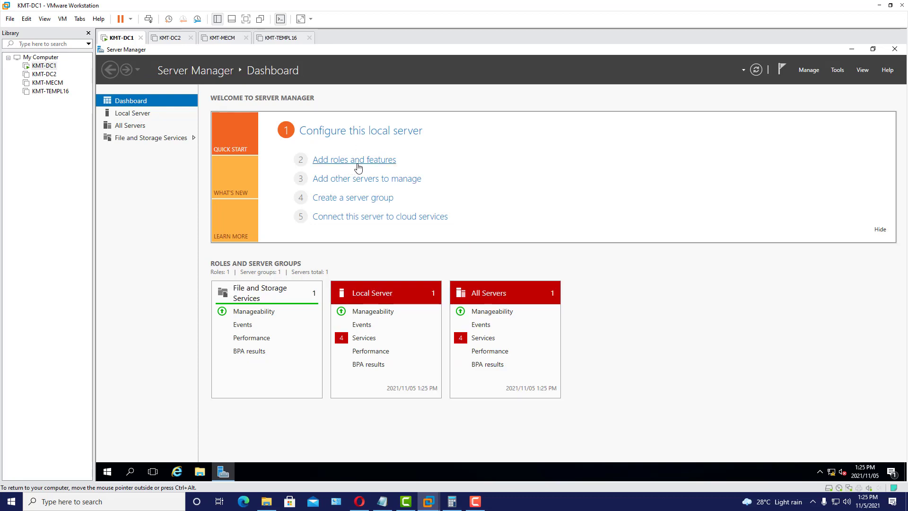
- Start Add Roles and Features, skipping the intro page and keeping role-based installation
{"action": "left_click", "coordinate": [838, 71]}
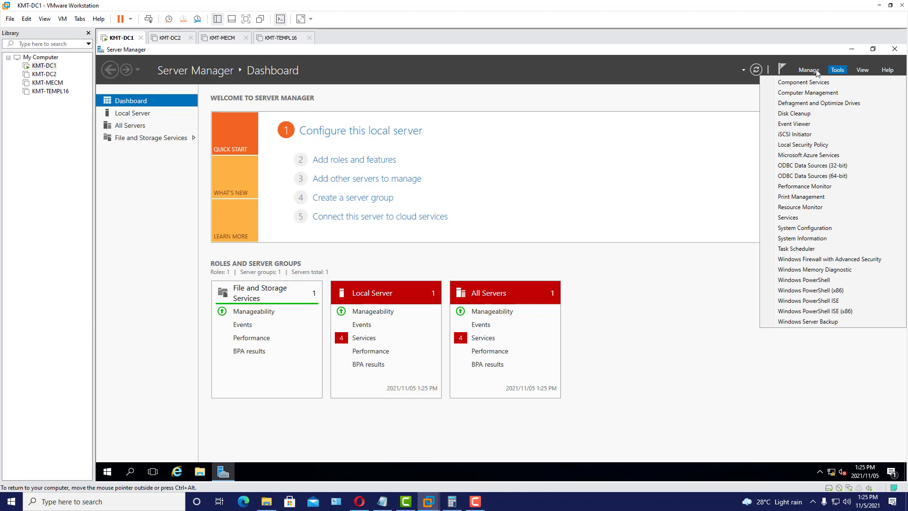
{"action": "key", "text": "Left"}
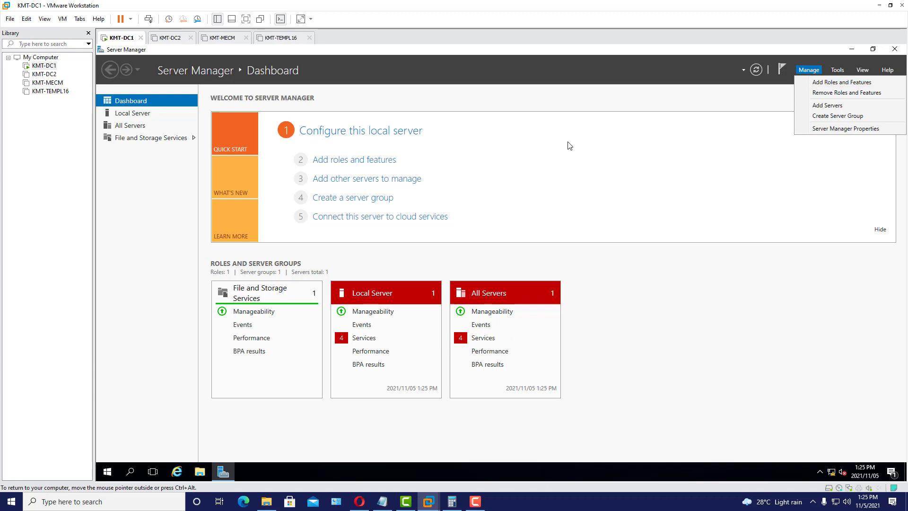
{"action": "left_click", "coordinate": [549, 144]}
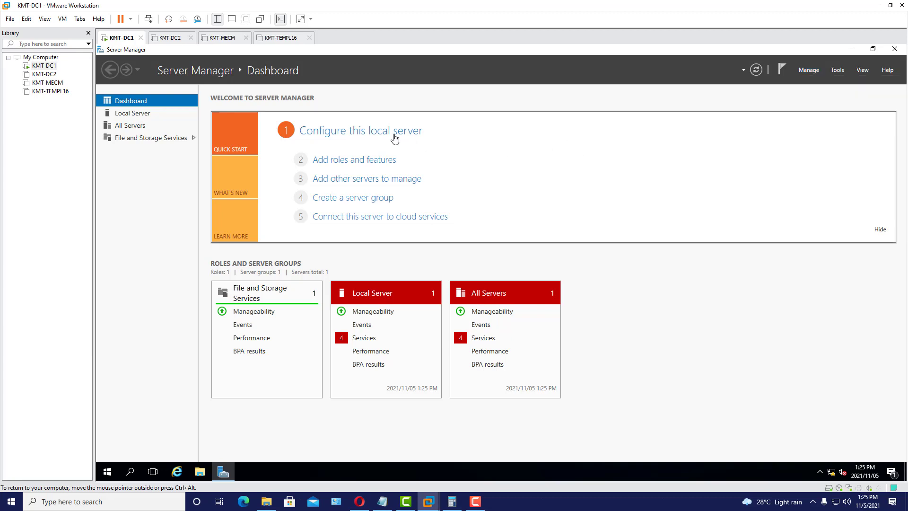
{"action": "left_click", "coordinate": [376, 160]}
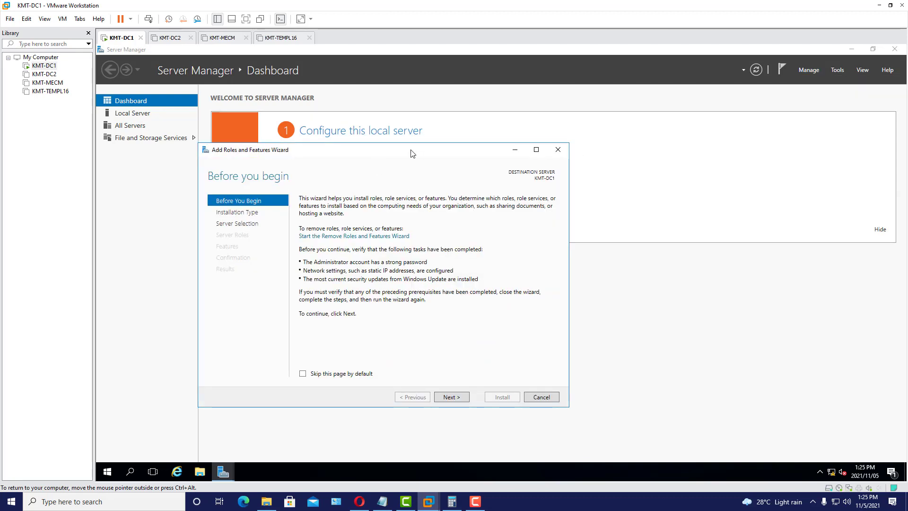
{"action": "left_click_drag", "start_coordinate": [426, 145], "coordinate": [426, 144]}
{"action": "left_click", "coordinate": [375, 367]}
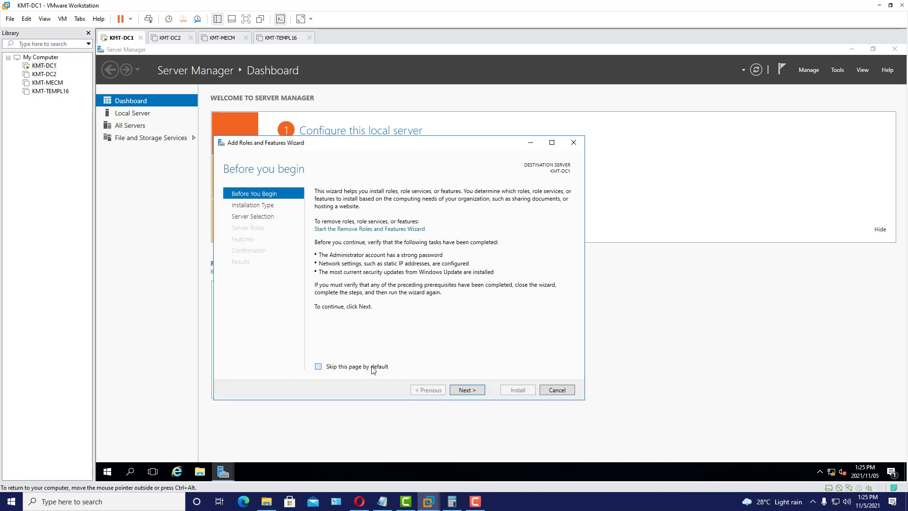
{"action": "left_click", "coordinate": [468, 391]}
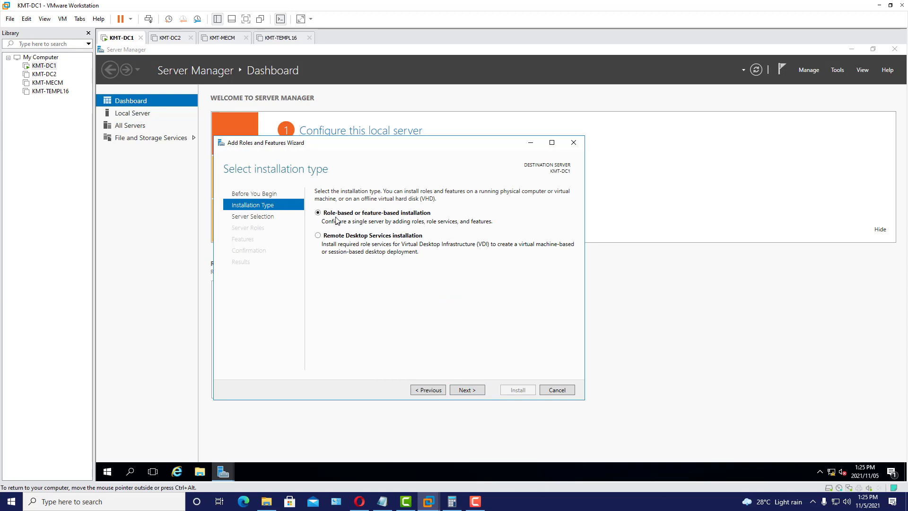
{"action": "left_click", "coordinate": [469, 390]}
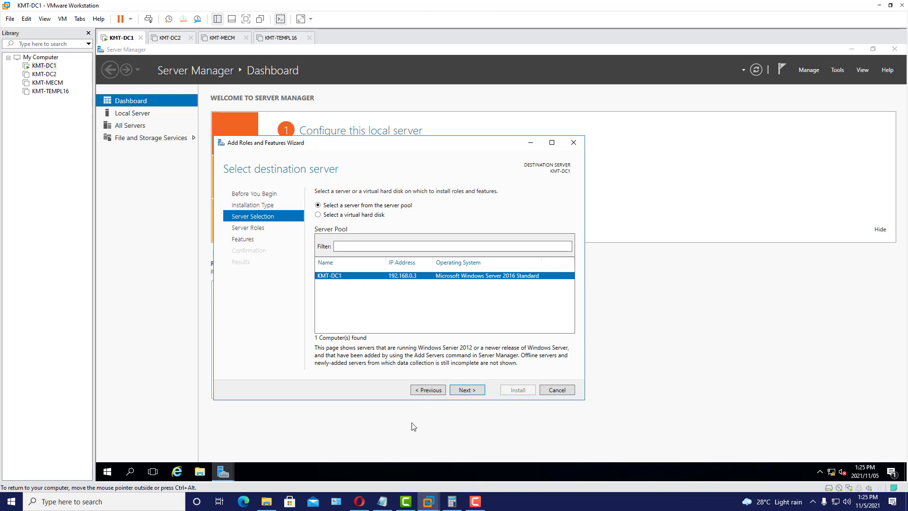
- Check KMT-DC1's IP in the notes, then keep KMT-DC1 as the destination server
{"action": "left_click", "coordinate": [383, 501]}
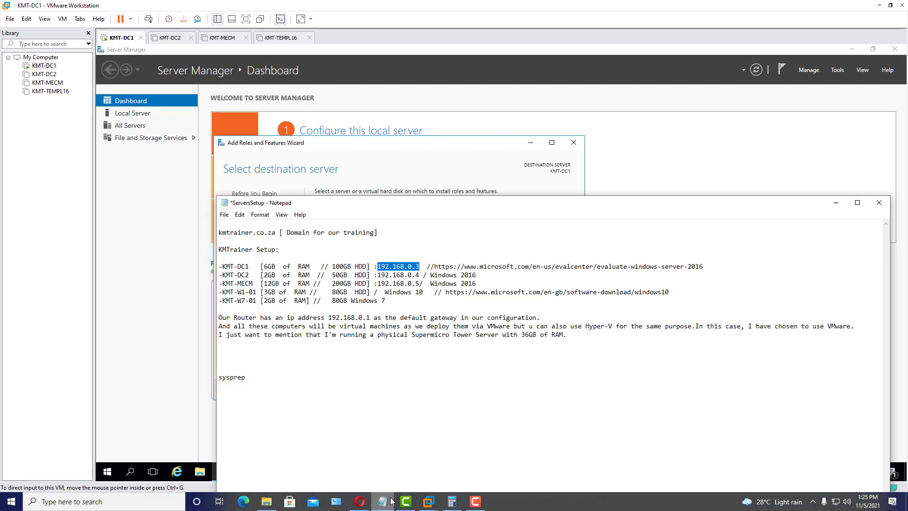
{"action": "left_click", "coordinate": [421, 266]}
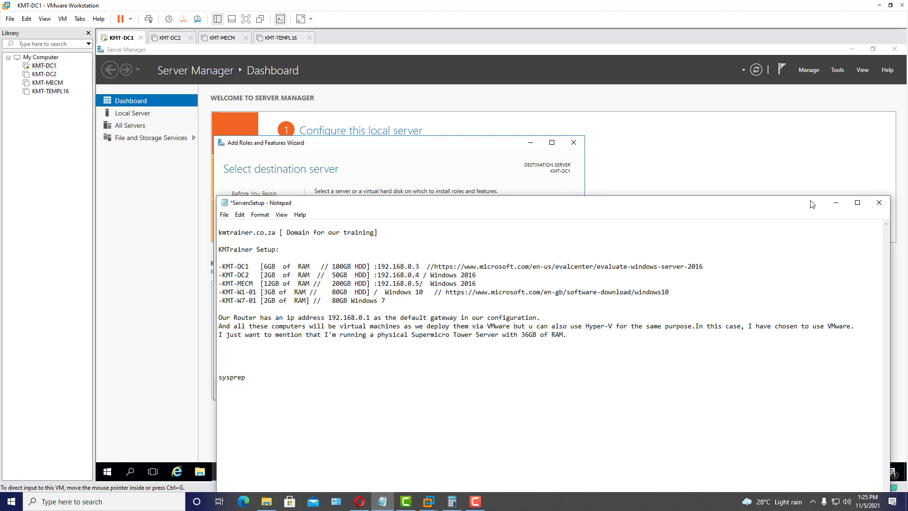
{"action": "left_click", "coordinate": [836, 202]}
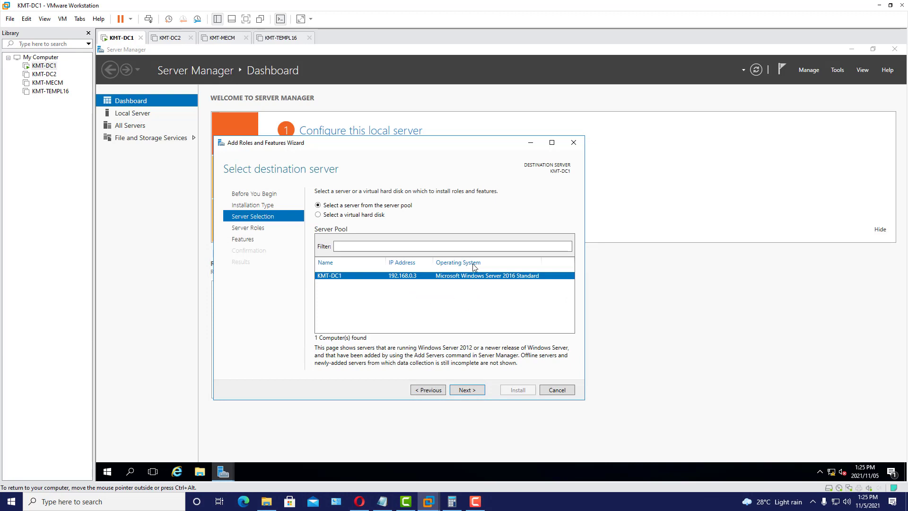
{"action": "left_click", "coordinate": [477, 391]}
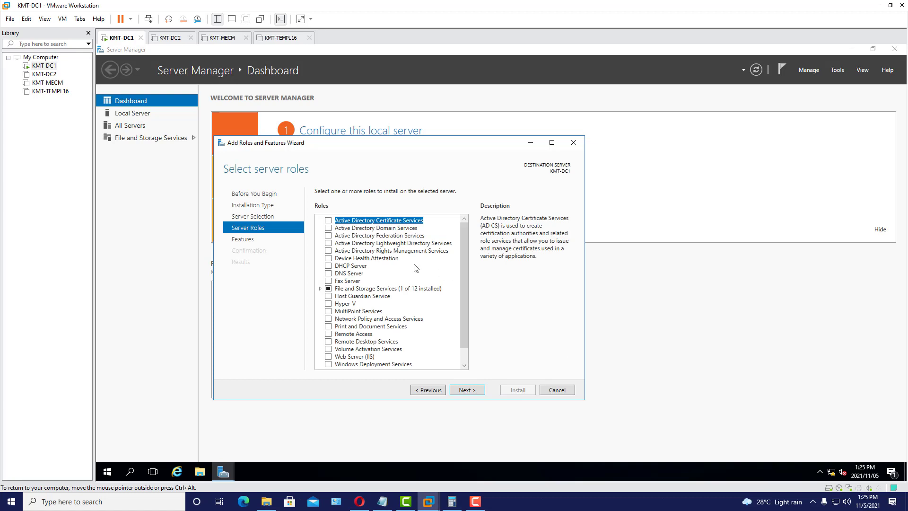
- Select the Active Directory Domain Services and DNS Server roles with their required features
{"action": "left_click", "coordinate": [328, 229]}
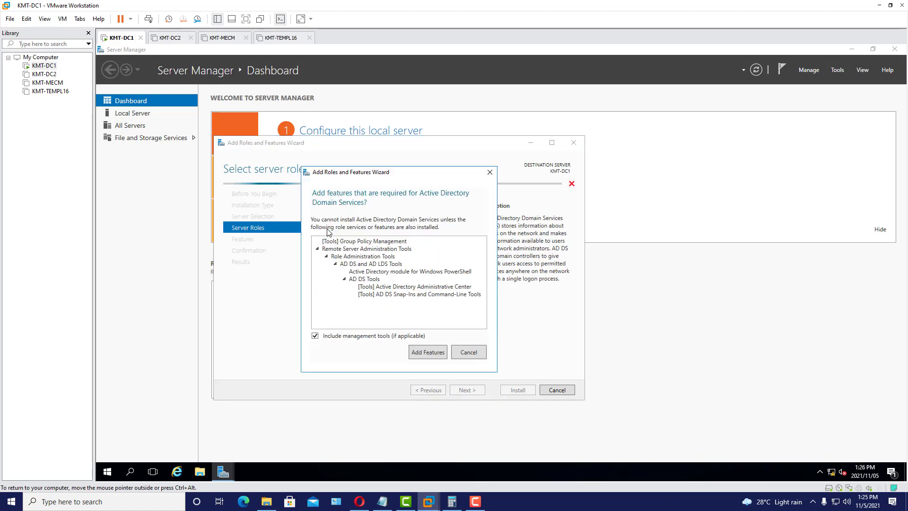
{"action": "left_click", "coordinate": [433, 352]}
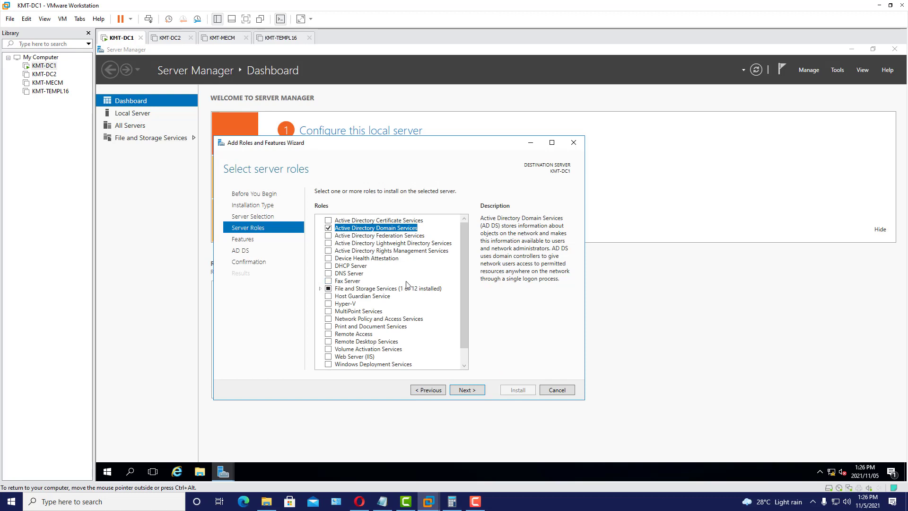
{"action": "left_click", "coordinate": [329, 273]}
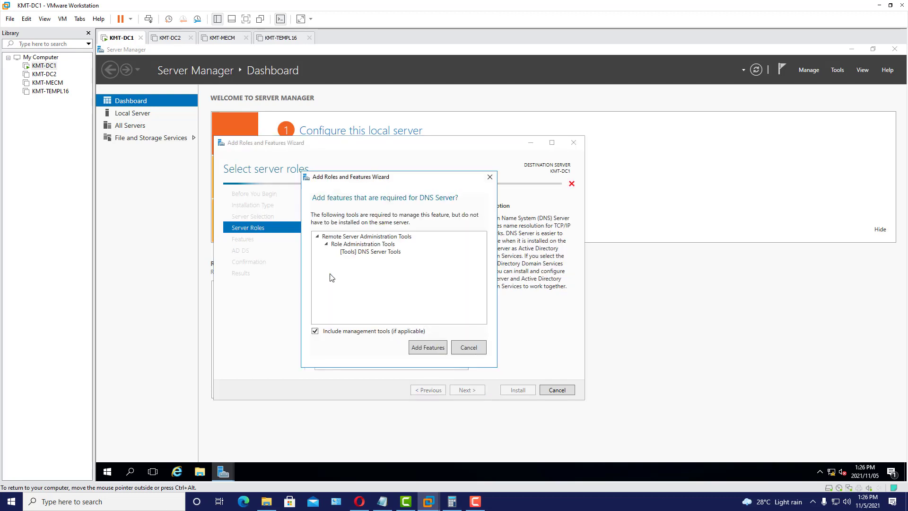
{"action": "left_click", "coordinate": [427, 347]}
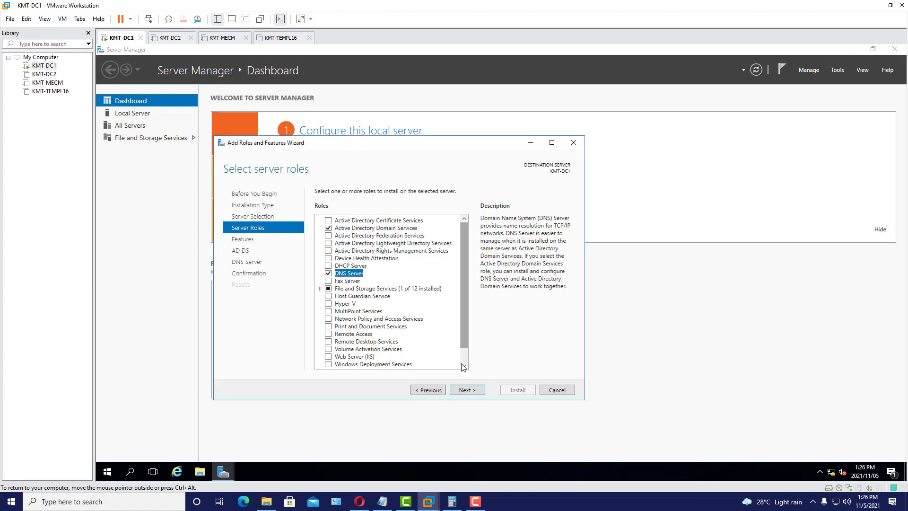
- Advance to confirmation, allow automatic restart, and install the roles
{"action": "left_click", "coordinate": [469, 393]}
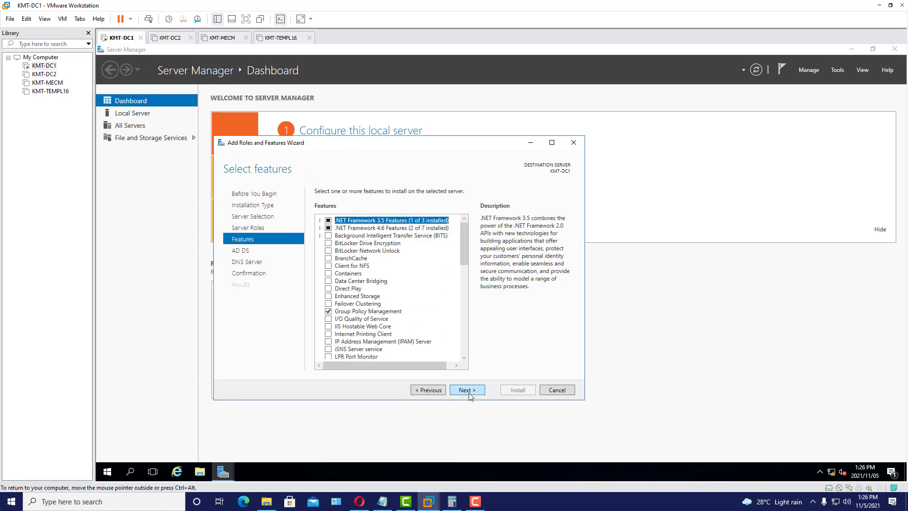
{"action": "left_click", "coordinate": [475, 393]}
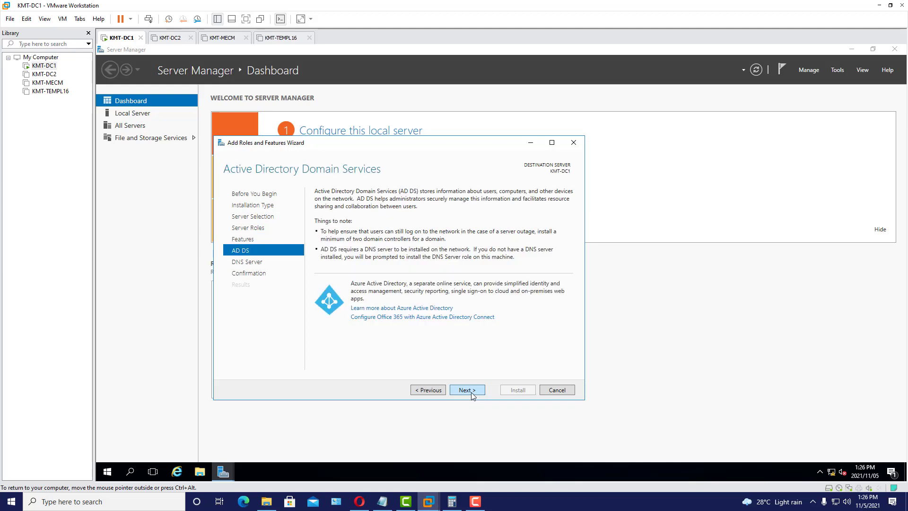
{"action": "left_click", "coordinate": [472, 394]}
{"action": "left_click", "coordinate": [472, 394]}
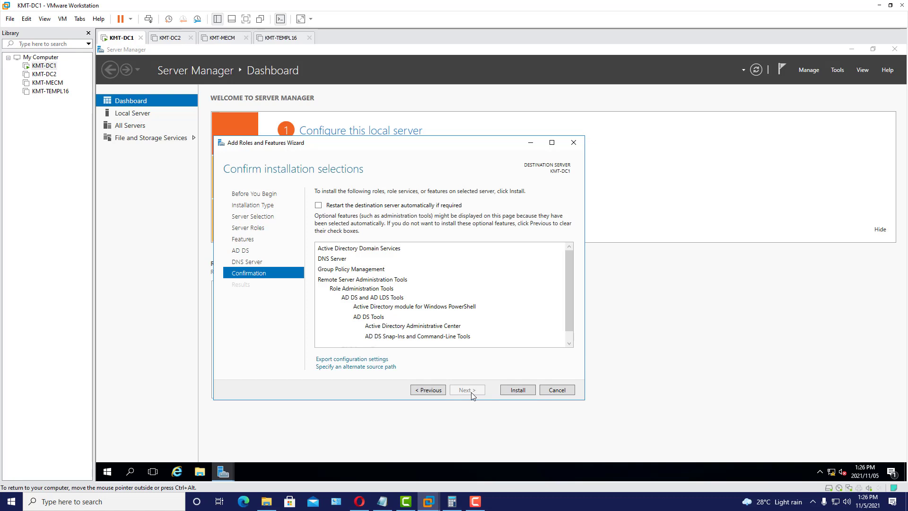
{"action": "left_click", "coordinate": [319, 206]}
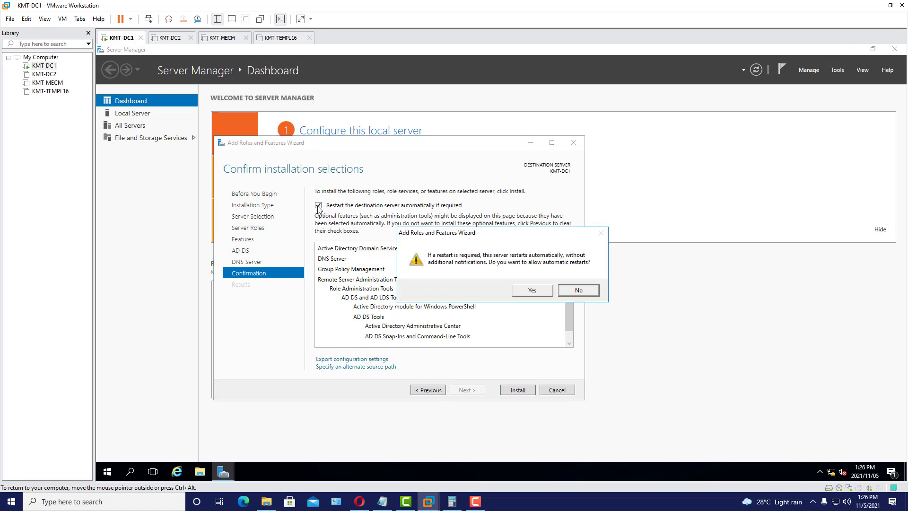
{"action": "left_click", "coordinate": [532, 292]}
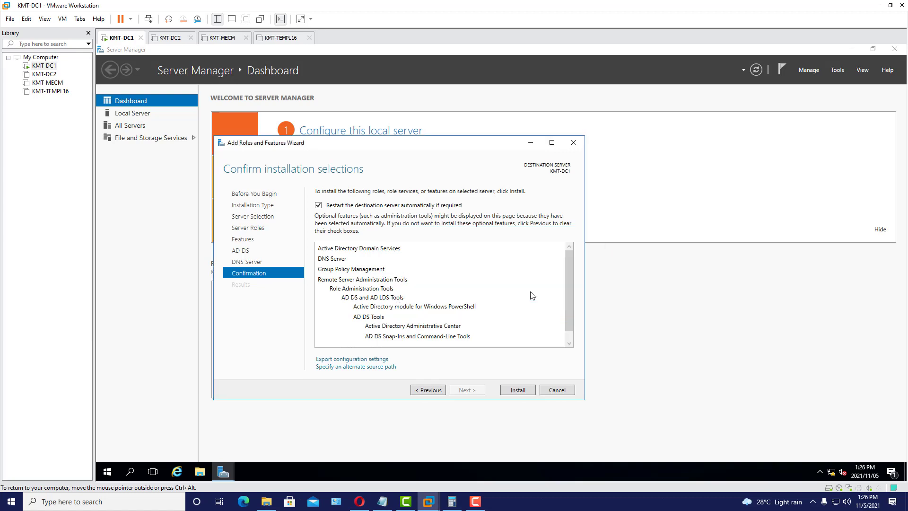
{"action": "left_click", "coordinate": [527, 390]}
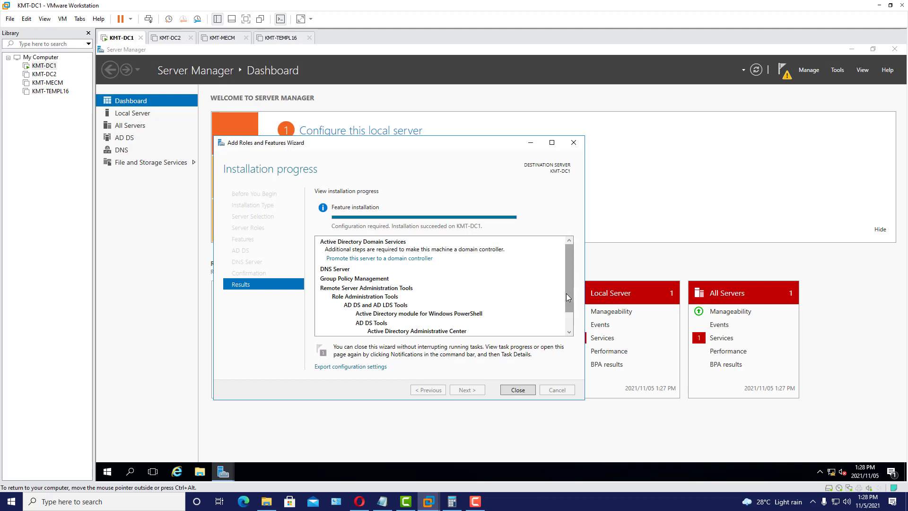
- Search dcpromo, then launch 'Promote this server to a domain controller' from the installation results
{"action": "left_click", "coordinate": [569, 332]}
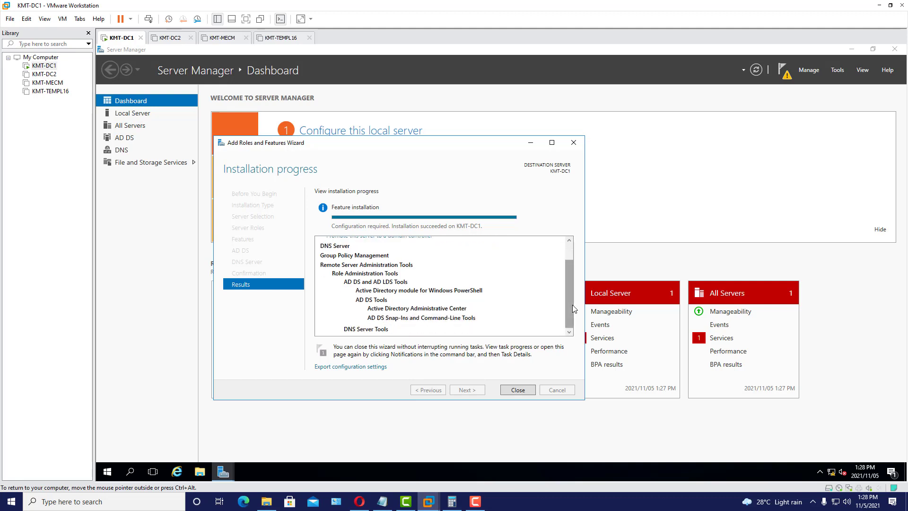
{"action": "left_click_drag", "start_coordinate": [569, 309], "coordinate": [567, 248]}
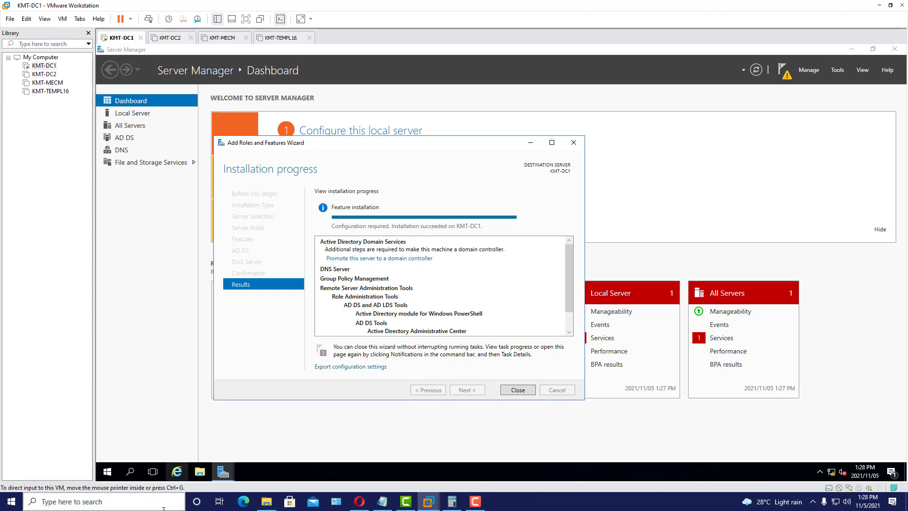
{"action": "left_click", "coordinate": [108, 473]}
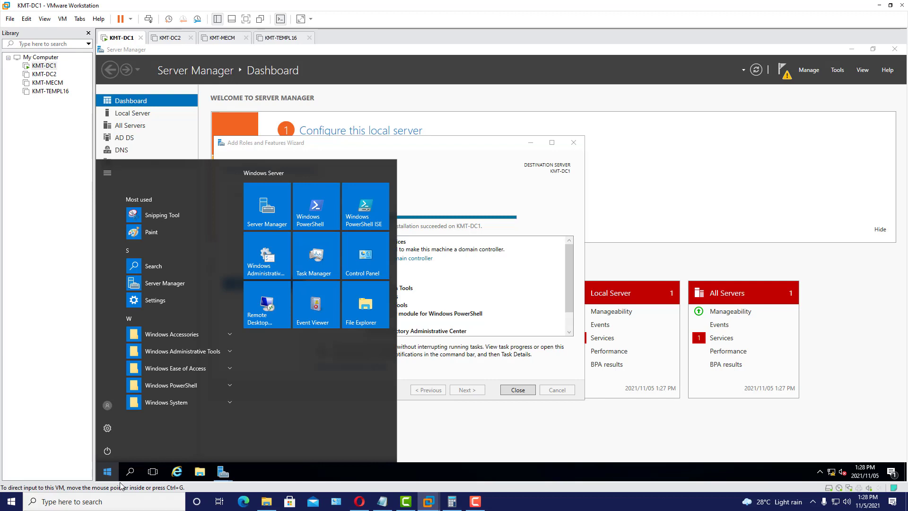
{"action": "left_click", "coordinate": [133, 475]}
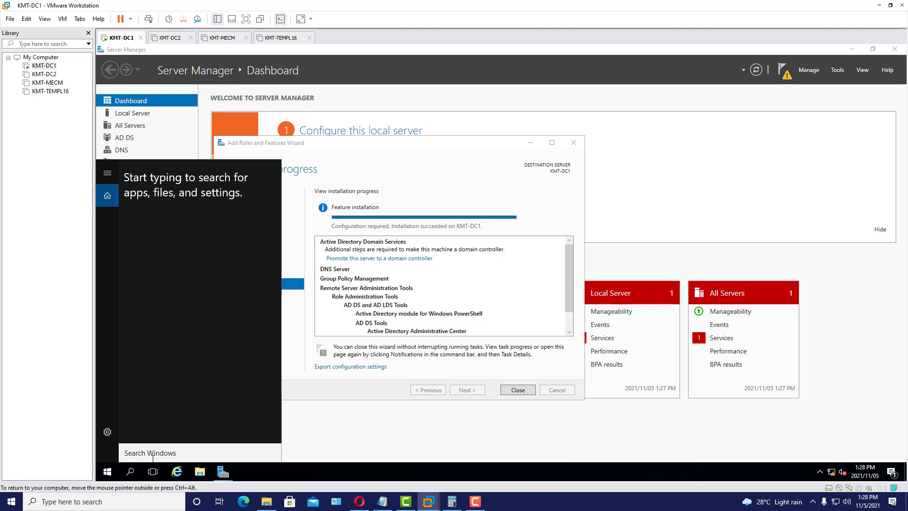
{"action": "type", "text": "d"}
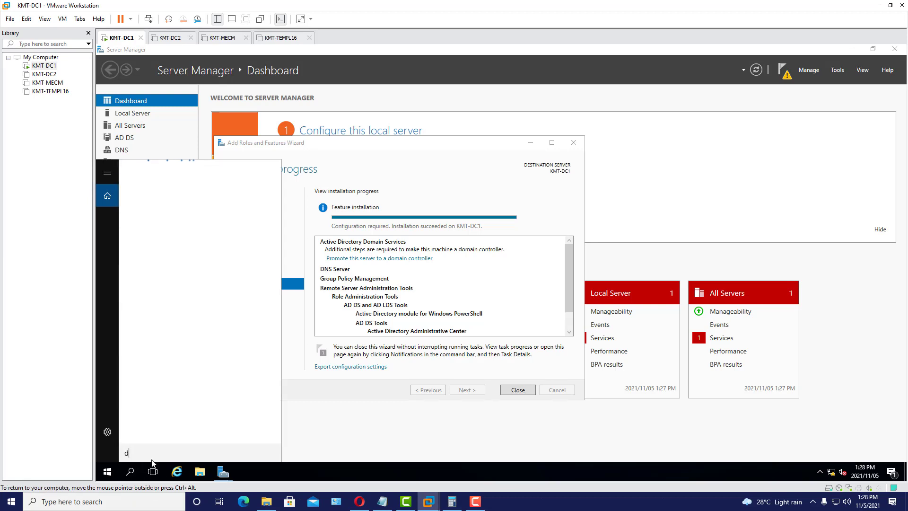
{"action": "type", "text": "cpromo"}
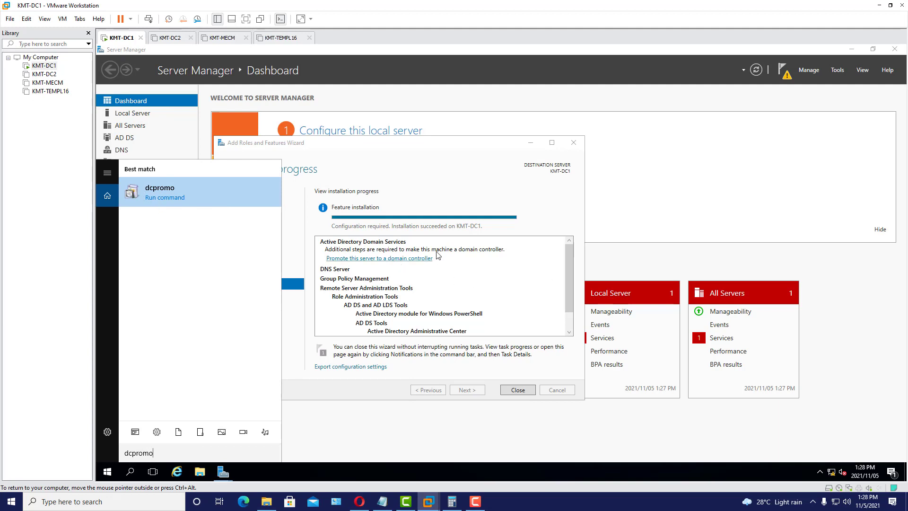
{"action": "left_click", "coordinate": [560, 214]}
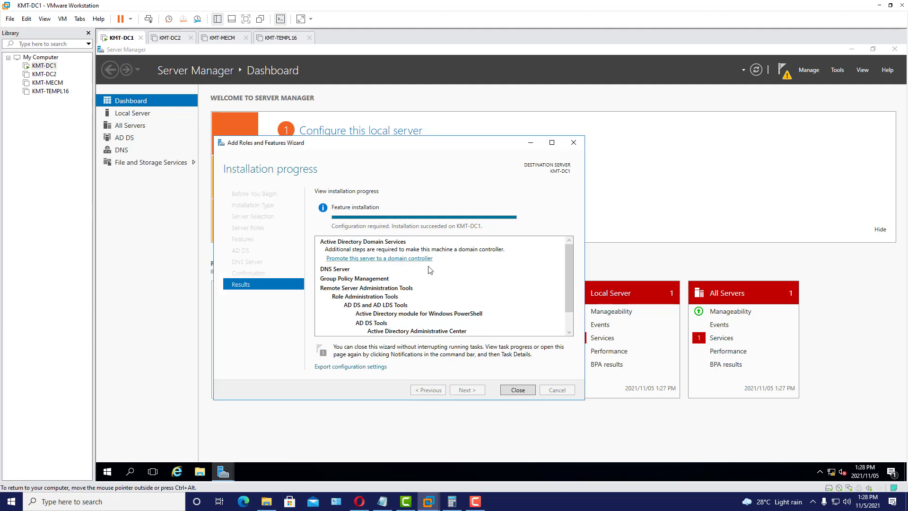
{"action": "left_click", "coordinate": [388, 260]}
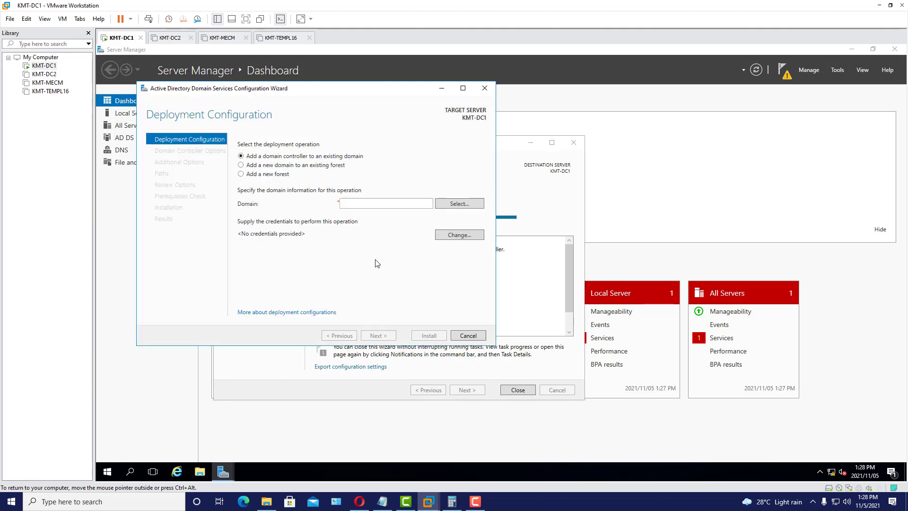
- Move the AD DS configuration wizard aside and bring up the ServersSetup notes showing kmtrainer.co.za
{"action": "left_click_drag", "start_coordinate": [313, 92], "coordinate": [319, 115]}
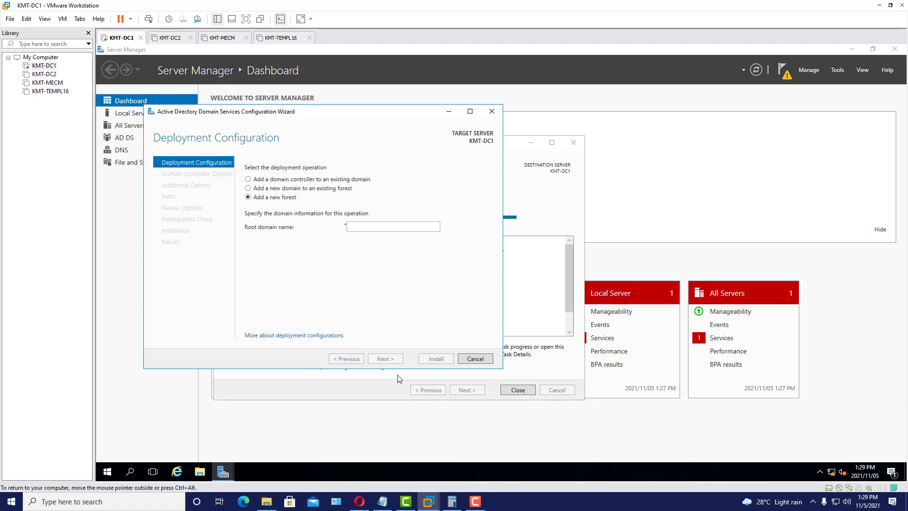
{"action": "left_click", "coordinate": [386, 502]}
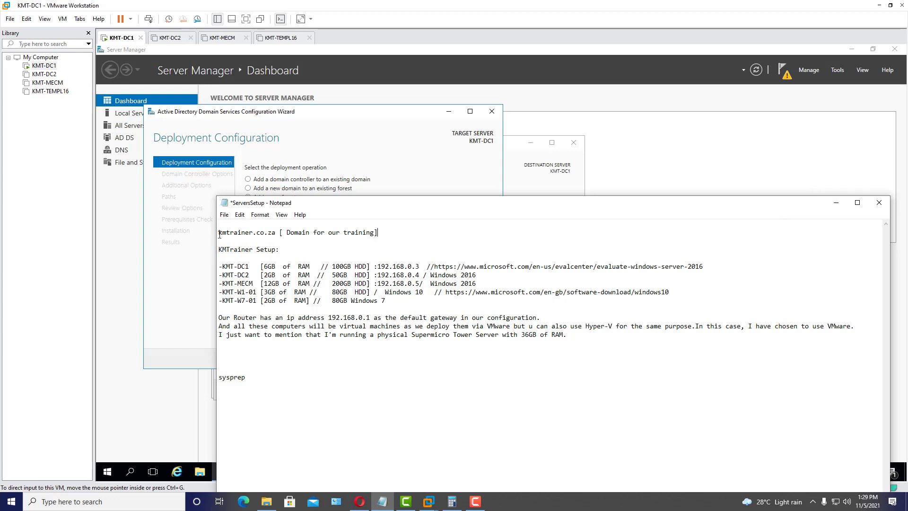
- Enter kmtrainer.co.za as the root domain of a new forest and continue
{"action": "left_click", "coordinate": [833, 205]}
{"action": "left_click", "coordinate": [381, 227]}
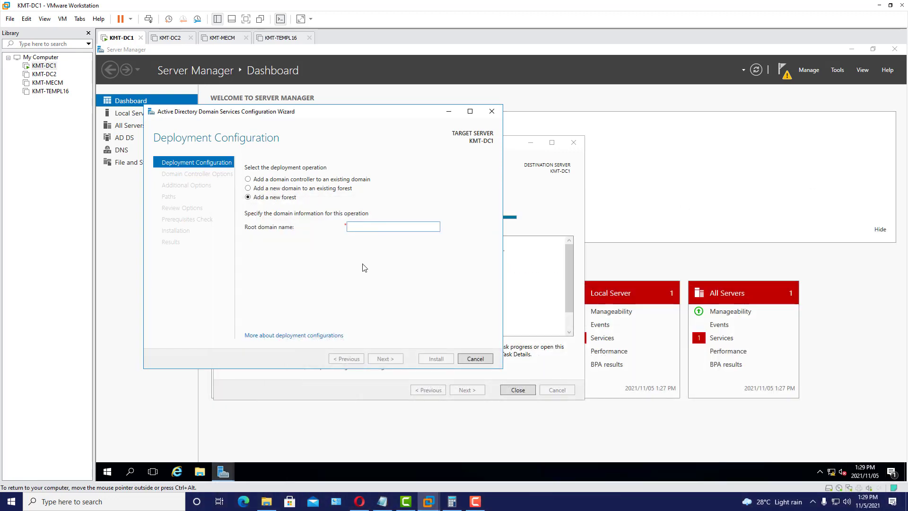
{"action": "type", "text": "kmtrainer.co.za"}
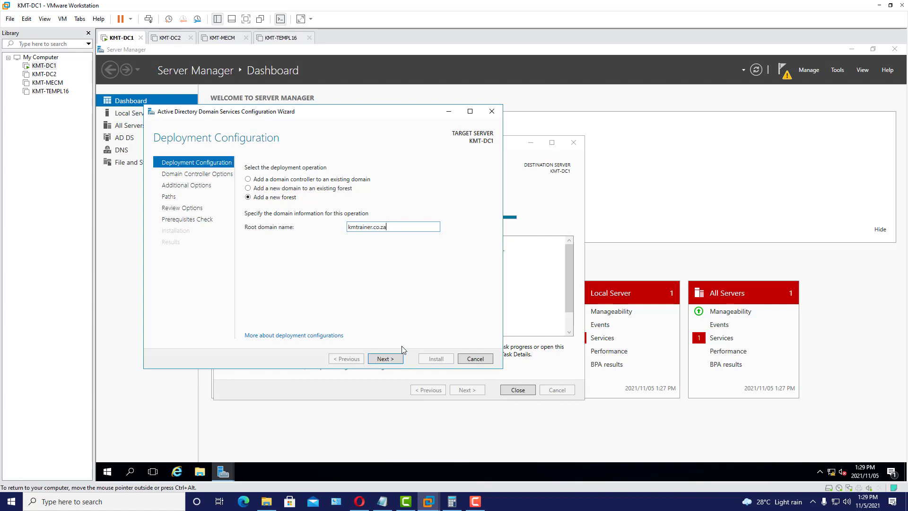
{"action": "left_click", "coordinate": [395, 362]}
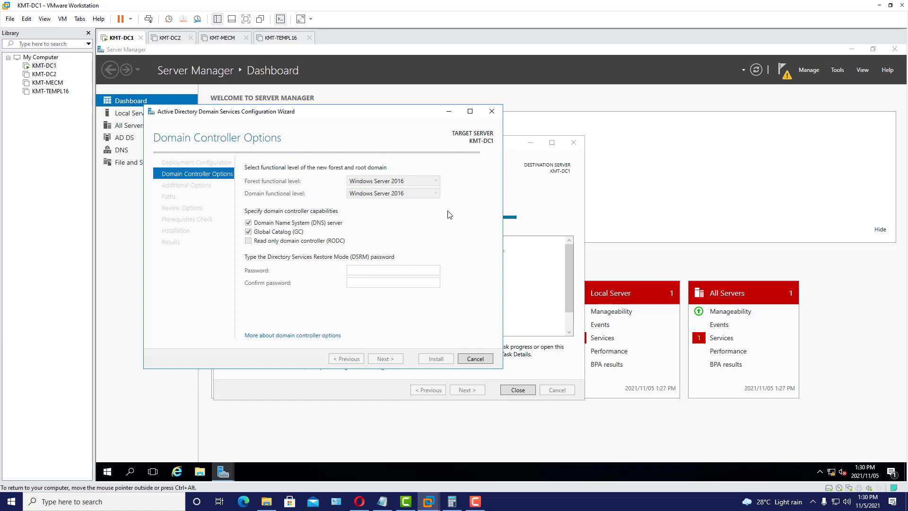
- Leave the forest and domain functional levels at Windows Server 2016
{"action": "left_click", "coordinate": [435, 182]}
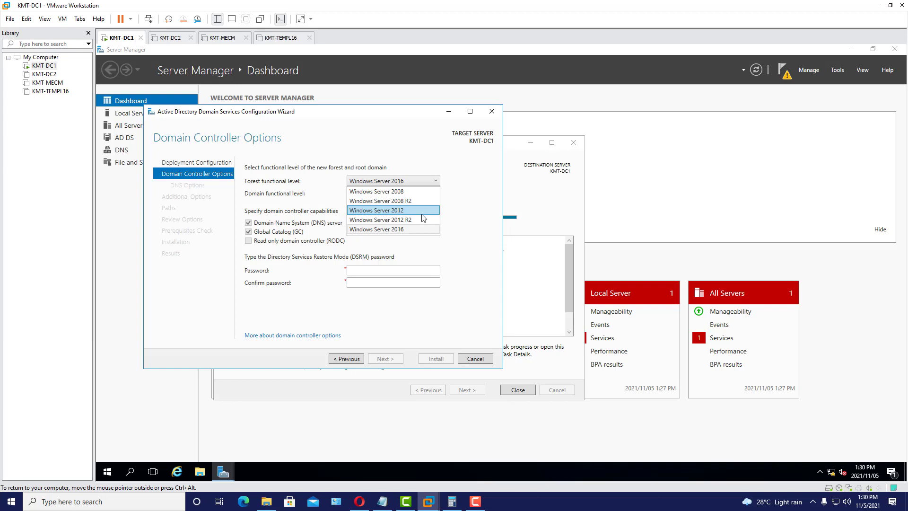
{"action": "left_click", "coordinate": [455, 198]}
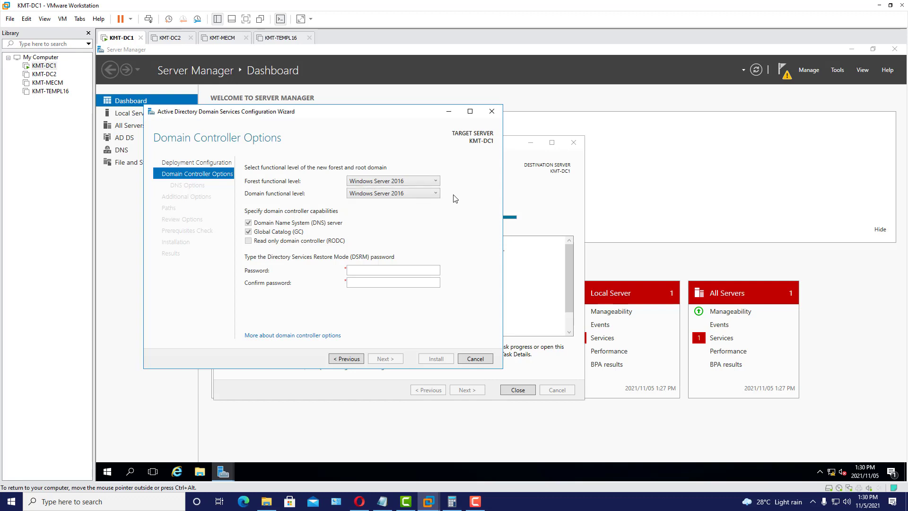
{"action": "left_click", "coordinate": [427, 182]}
{"action": "left_click", "coordinate": [427, 182]}
{"action": "left_click", "coordinate": [430, 195]}
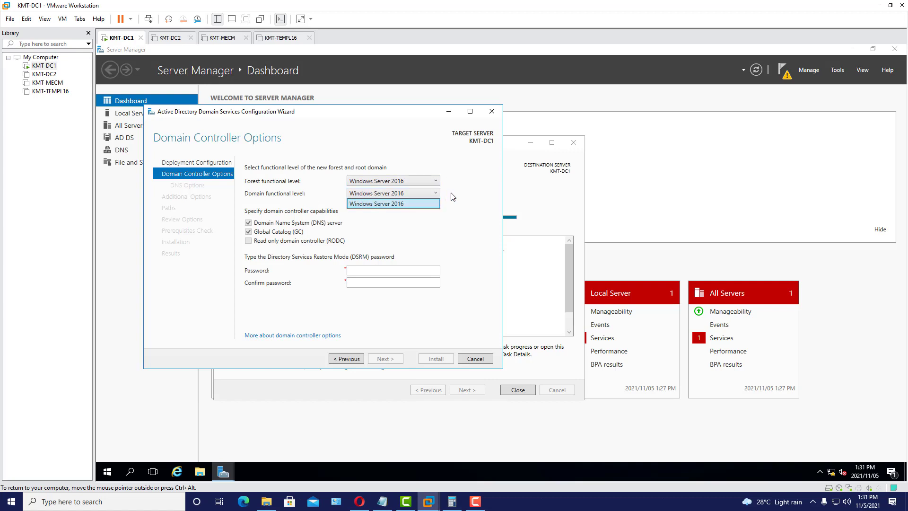
{"action": "left_click", "coordinate": [451, 196]}
- Enter and confirm the Directory Services Restore Mode password
{"action": "left_click", "coordinate": [370, 270]}
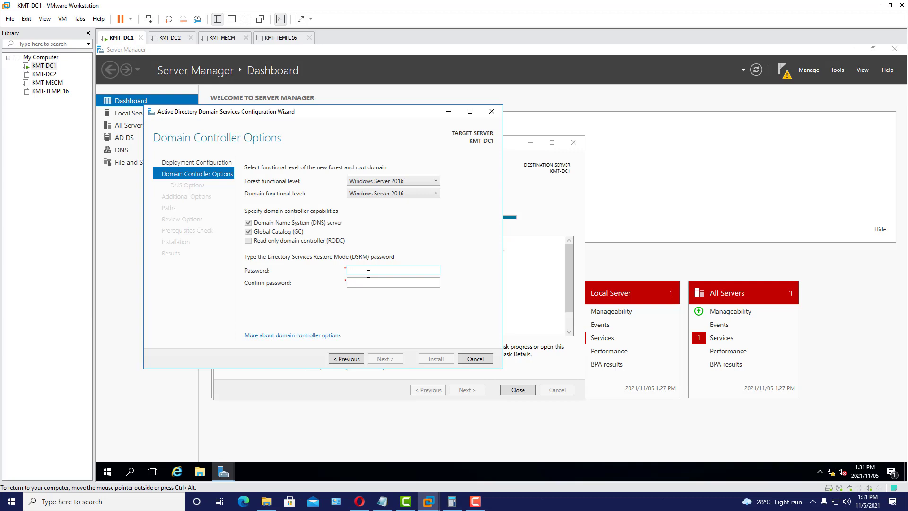
{"action": "type", "text": "••"}
{"action": "key", "text": "Tab"}
{"action": "type", "text": "•••••••"}
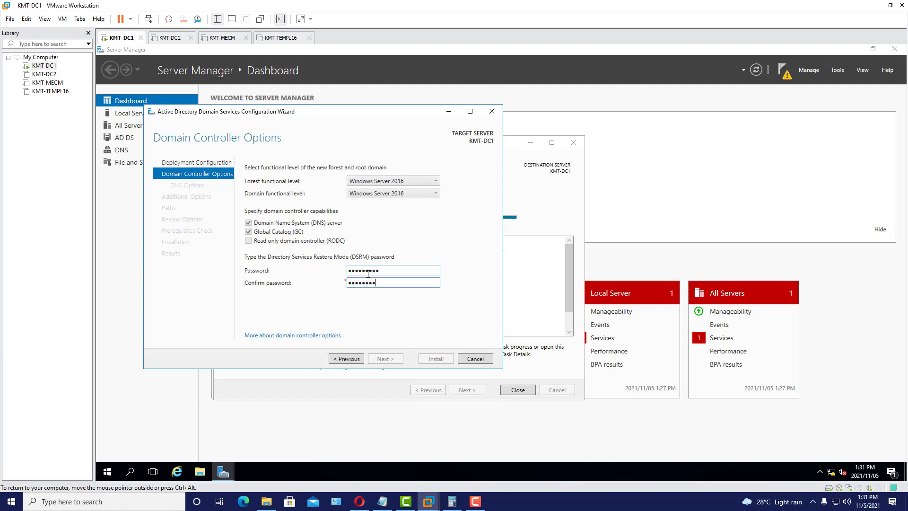
{"action": "type", "text": "••"}
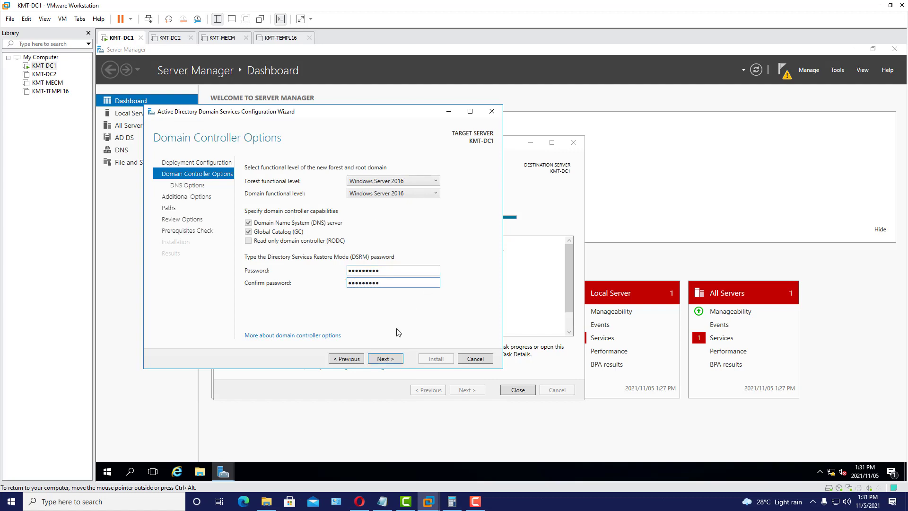
- Accept the default DNS options, NetBIOS name and folder paths, then scroll the review summary
{"action": "left_click", "coordinate": [392, 361]}
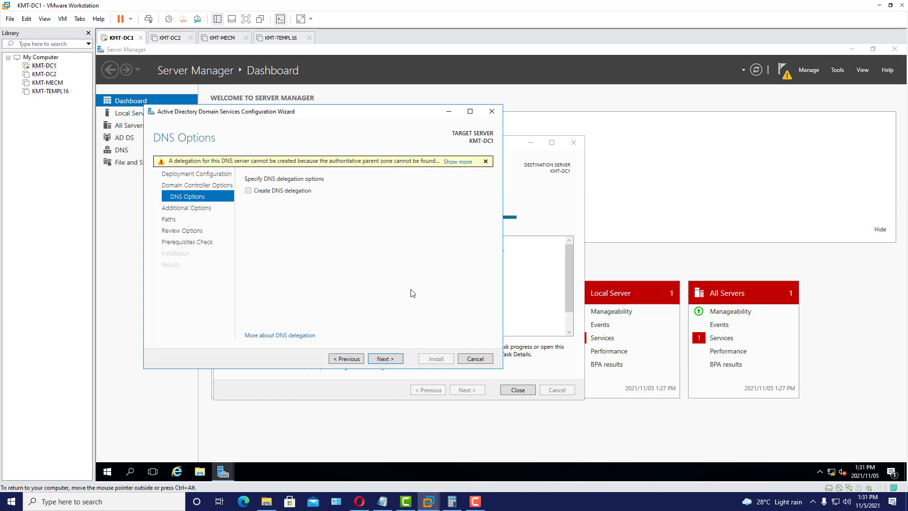
{"action": "left_click", "coordinate": [388, 361]}
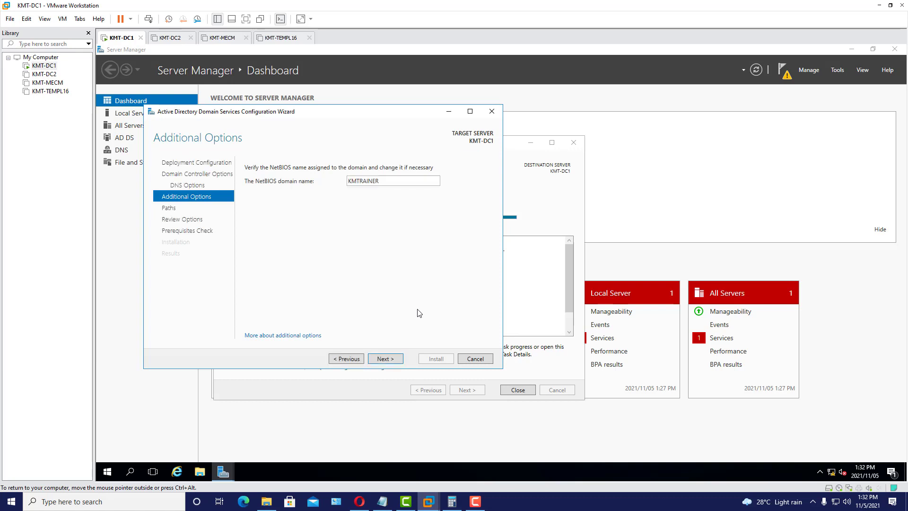
{"action": "left_click", "coordinate": [386, 361]}
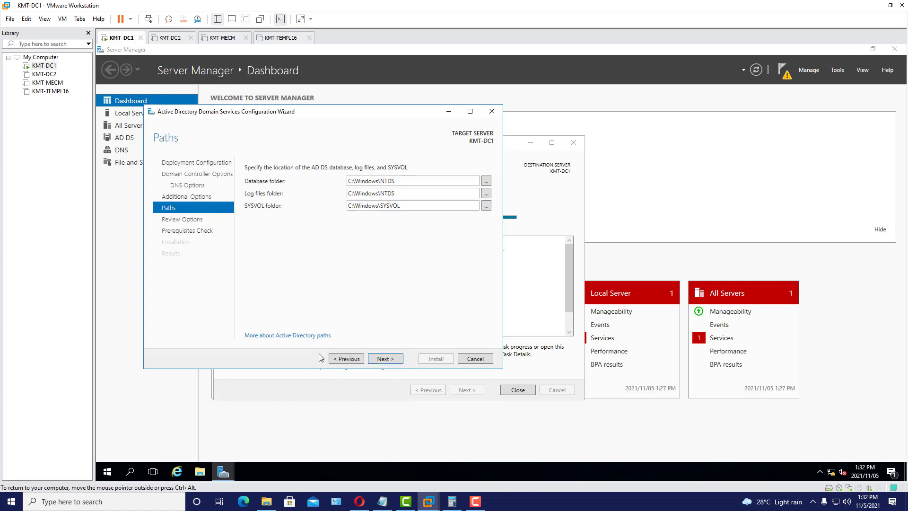
{"action": "left_click", "coordinate": [390, 361]}
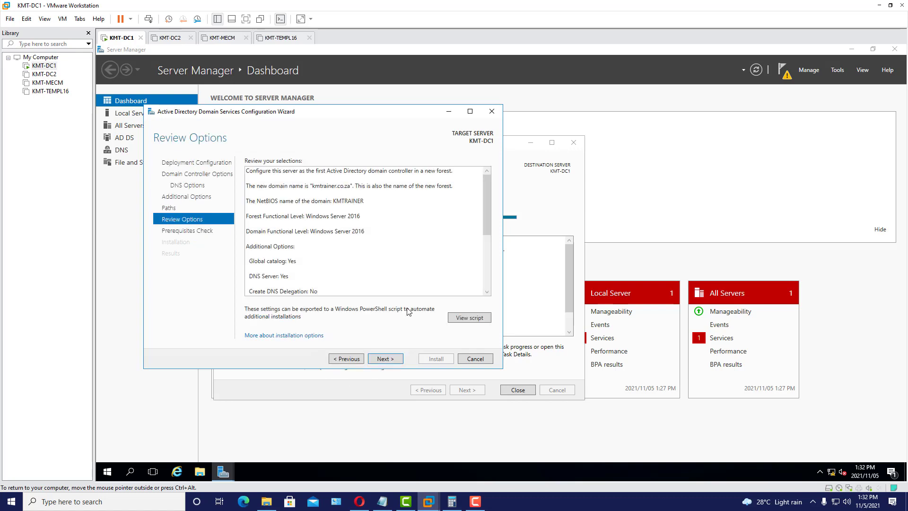
{"action": "left_click_drag", "start_coordinate": [490, 226], "coordinate": [489, 279]}
- Pass the prerequisites check, install AD DS and dismiss the sign-out notice
{"action": "left_click", "coordinate": [393, 359]}
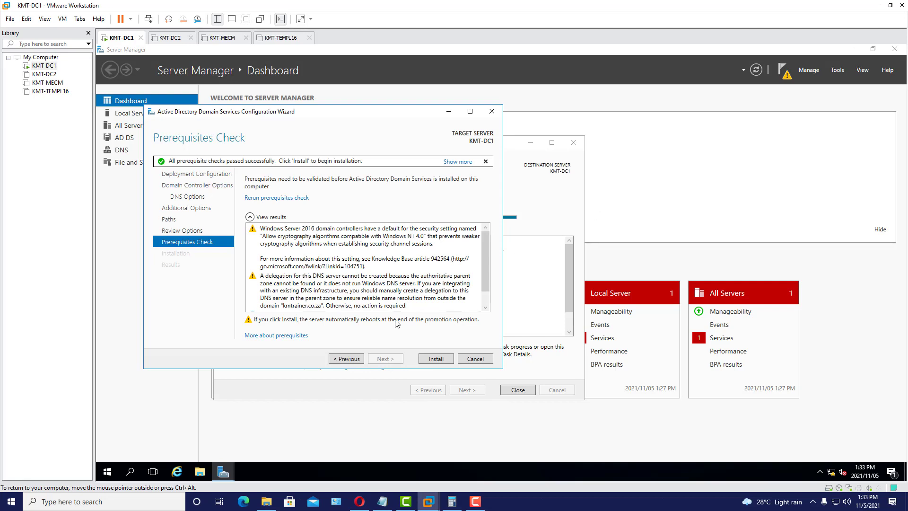
{"action": "left_click", "coordinate": [445, 360]}
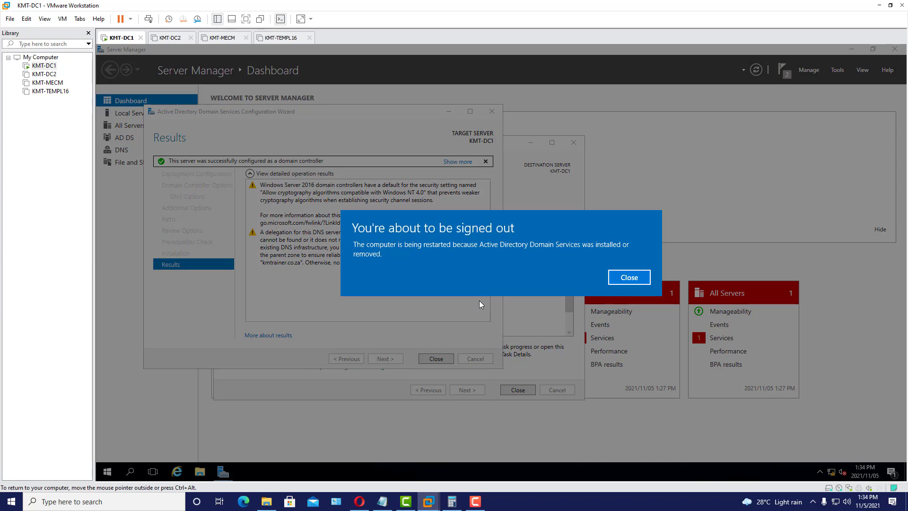
{"action": "left_click", "coordinate": [625, 279]}
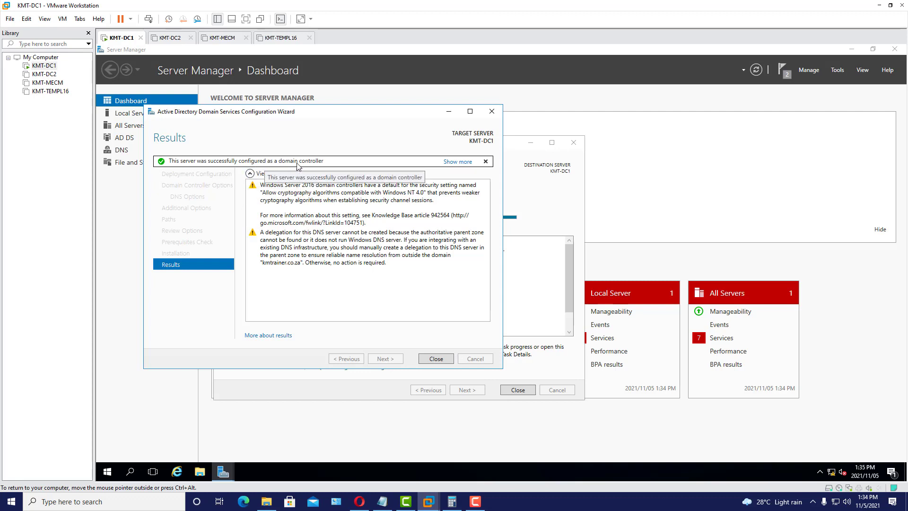
- Close the wizard and sign into the restarted KMT-DC1 with the Administrator password
{"action": "left_click", "coordinate": [447, 358]}
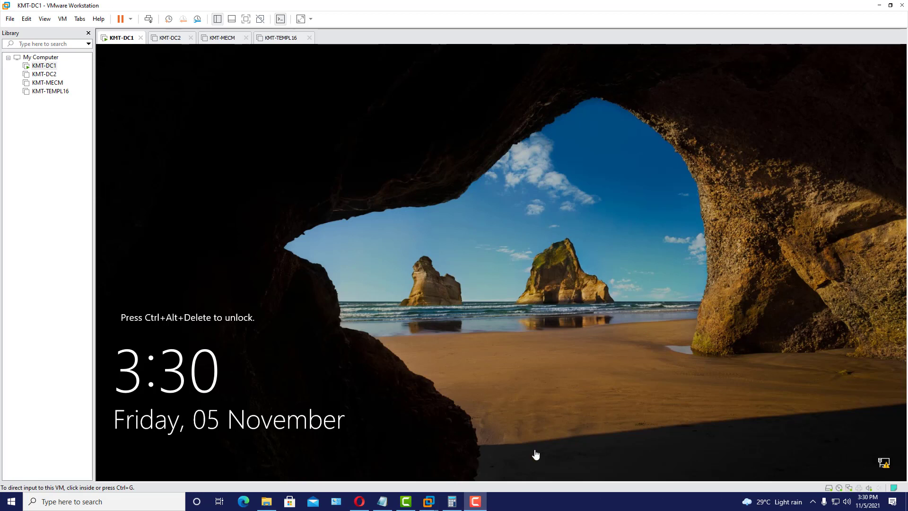
{"action": "left_click", "coordinate": [146, 23]}
{"action": "type", "text": "•••••••"}
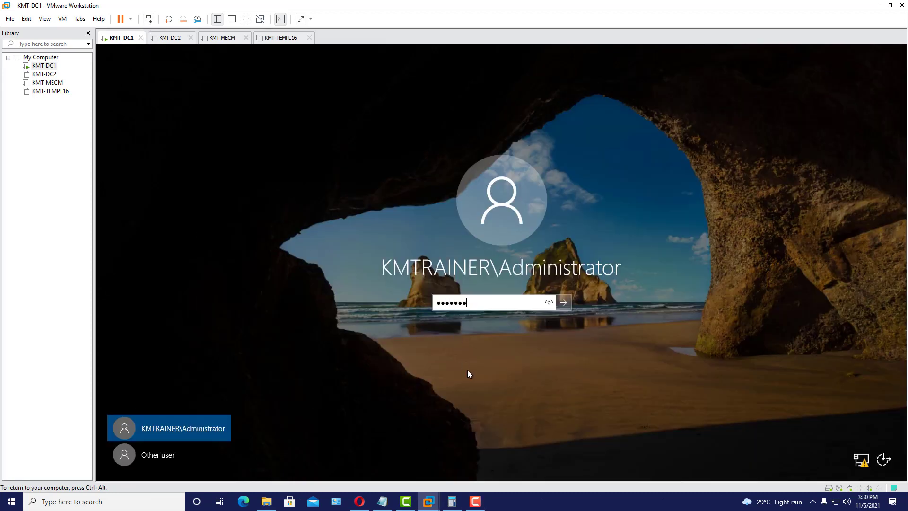
{"action": "key", "text": "Return"}
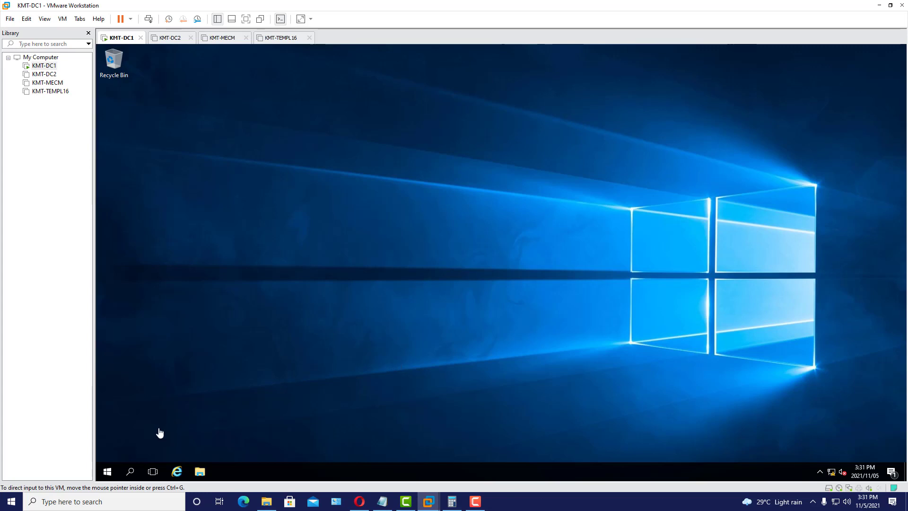
- Launch Server Manager from the Start menu and open its Tools menu
{"action": "left_click", "coordinate": [108, 472]}
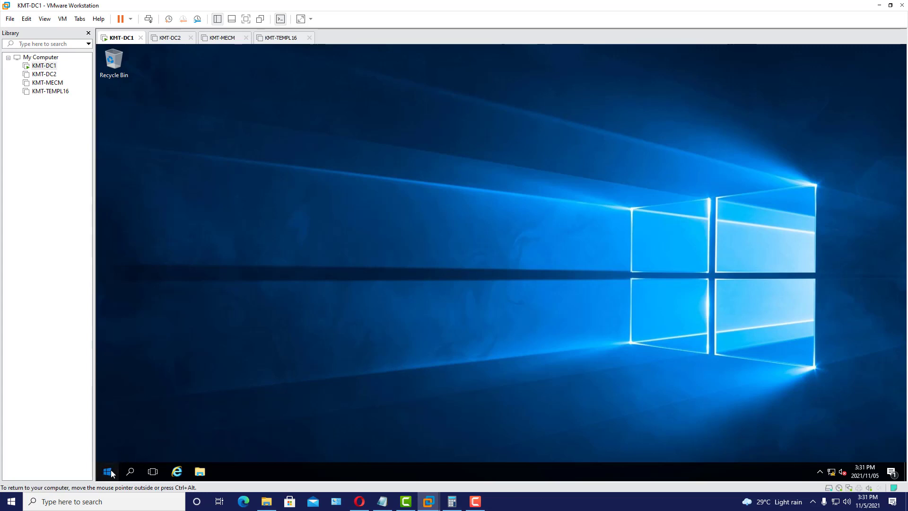
{"action": "left_click", "coordinate": [285, 217]}
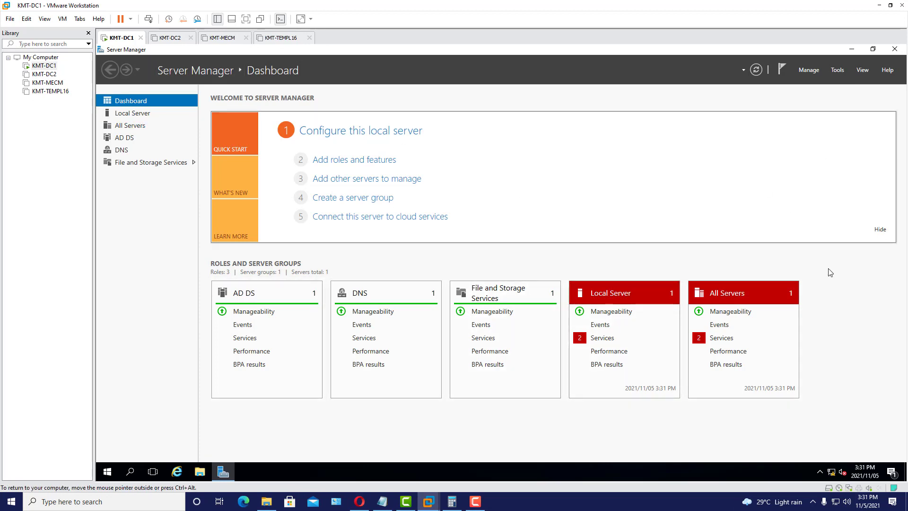
{"action": "left_click", "coordinate": [839, 73]}
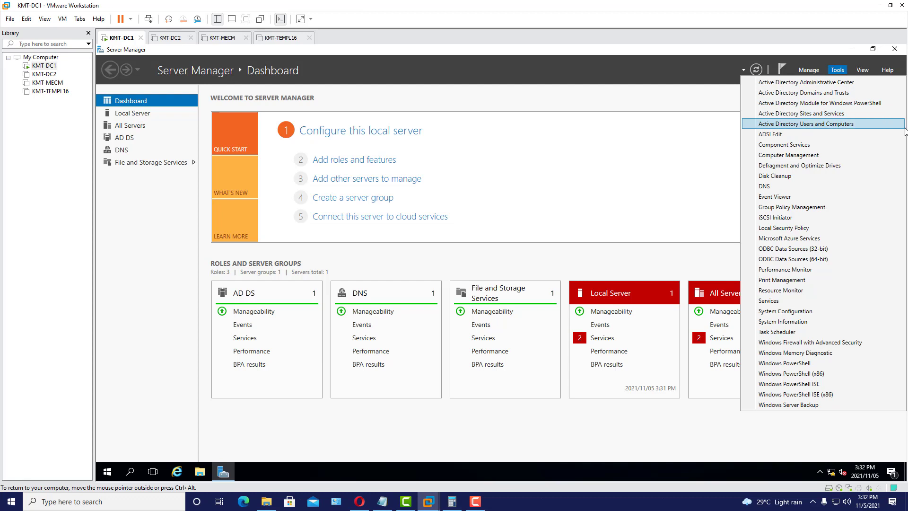
- Open Active Directory Users and Computers, expand kmtrainer.co.za and show Builtin in a larger window
{"action": "left_click", "coordinate": [816, 127]}
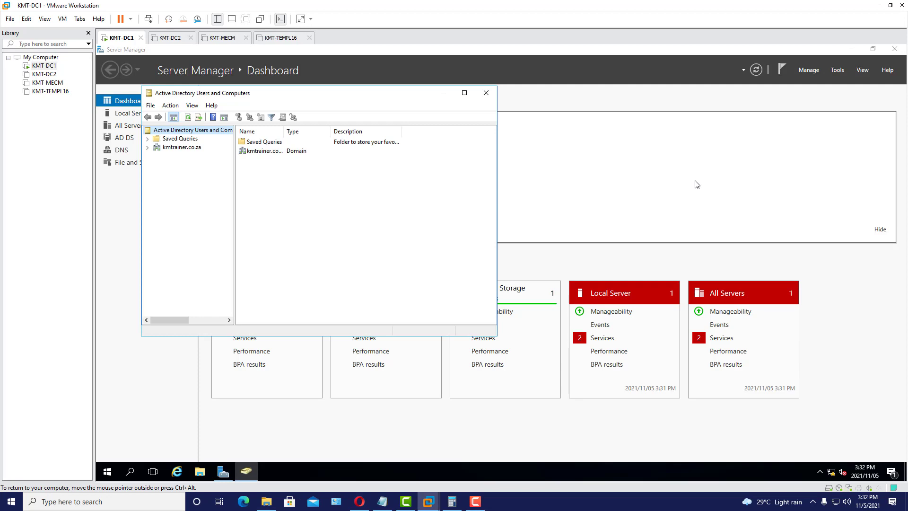
{"action": "left_click", "coordinate": [182, 147]}
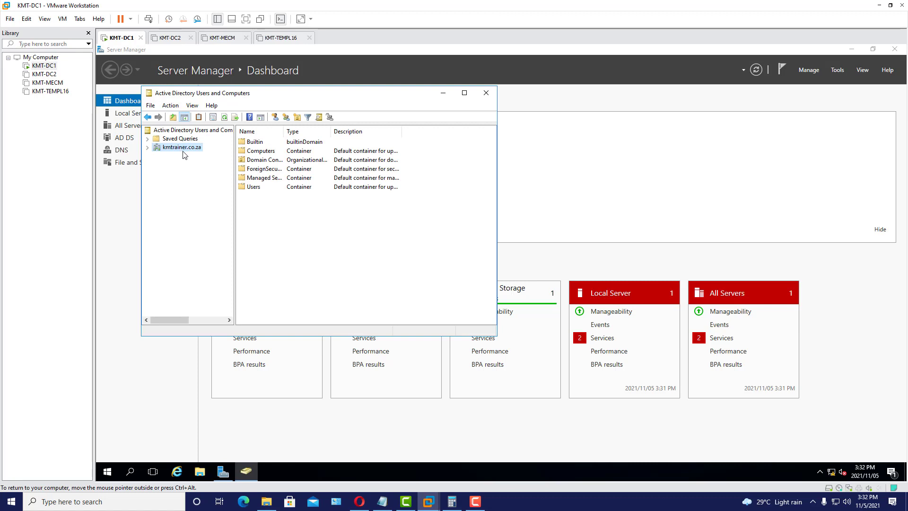
{"action": "left_click", "coordinate": [148, 147]}
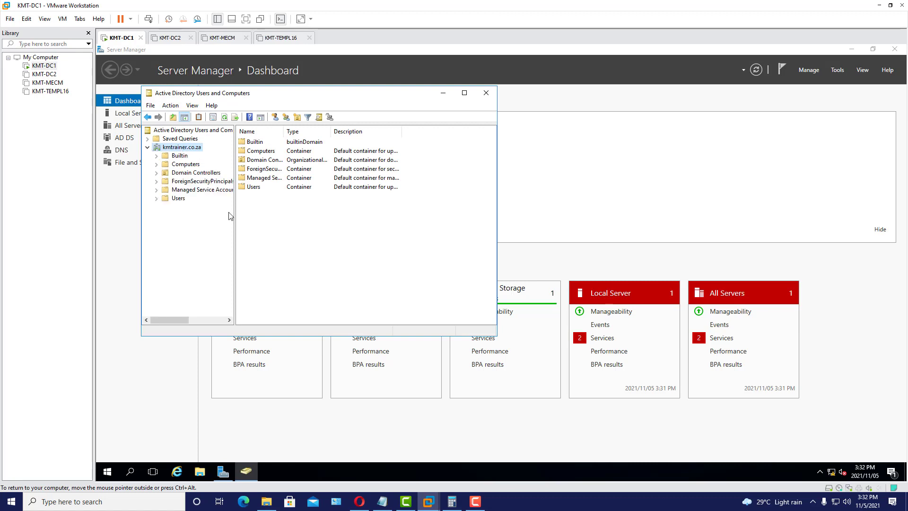
{"action": "left_click", "coordinate": [180, 156]}
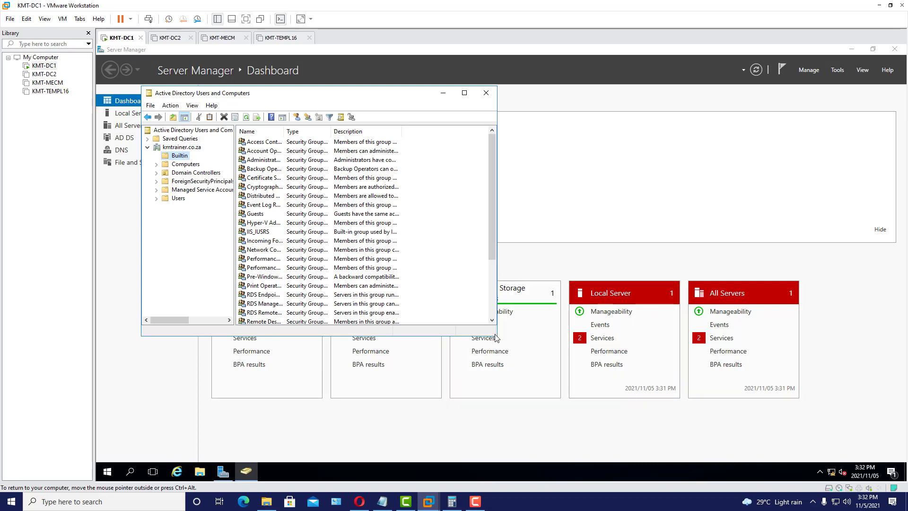
{"action": "left_click_drag", "start_coordinate": [493, 334], "coordinate": [590, 388]}
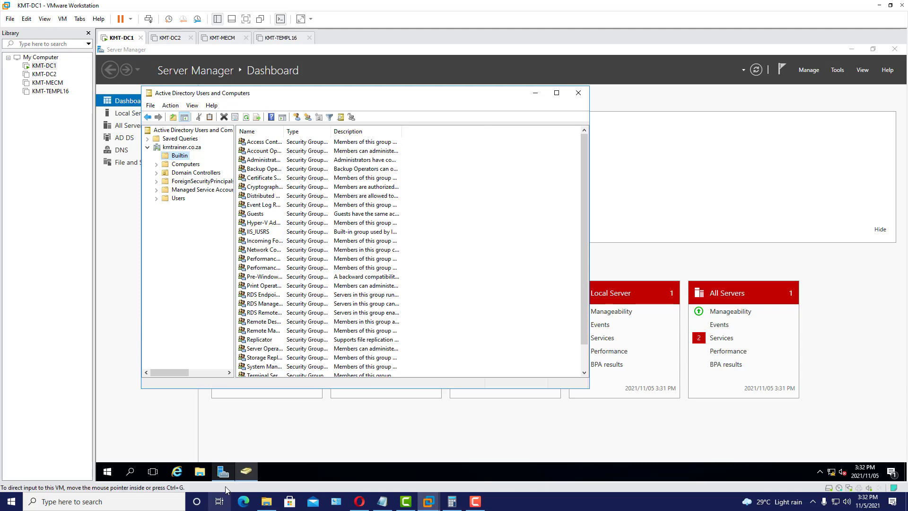
{"action": "right_click", "coordinate": [103, 477]}
- Pin Active Directory Users and Computers to the taskbar from Windows Administrative Tools
{"action": "left_click", "coordinate": [104, 477]}
{"action": "left_click", "coordinate": [107, 477]}
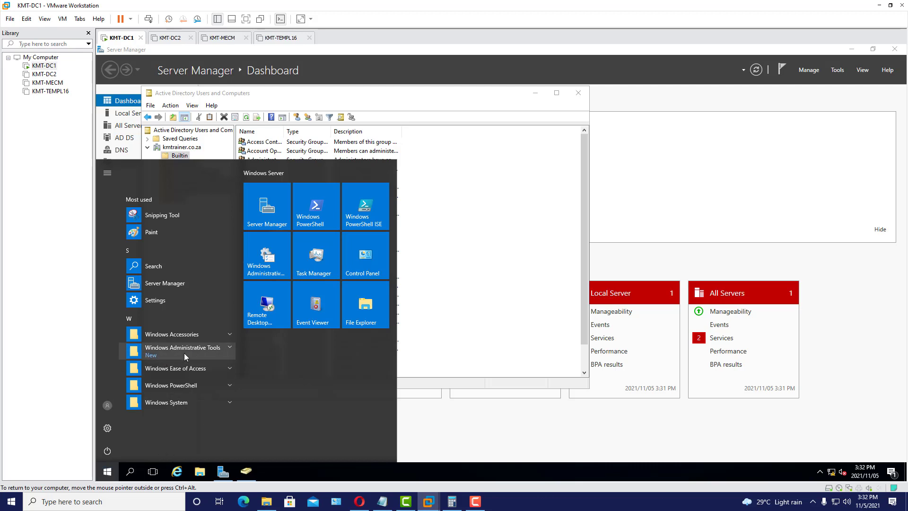
{"action": "left_click", "coordinate": [229, 350]}
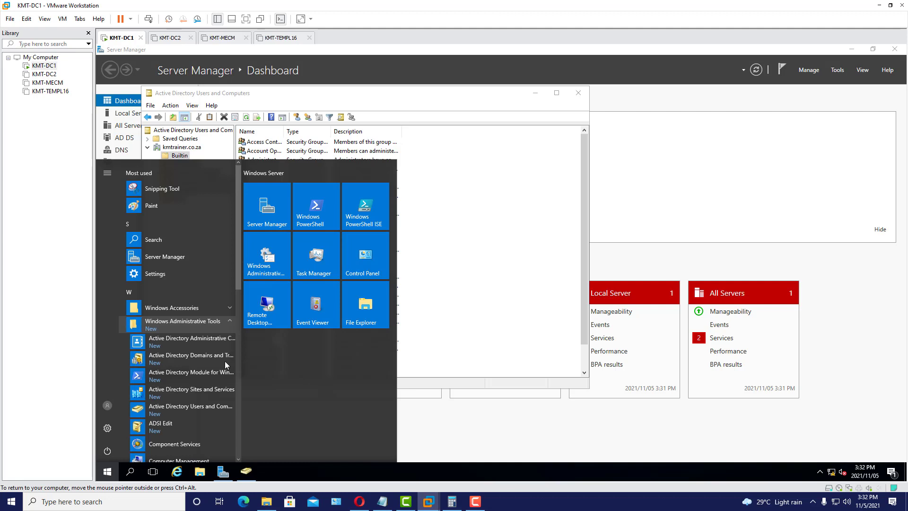
{"action": "left_click_drag", "start_coordinate": [237, 285], "coordinate": [241, 318]}
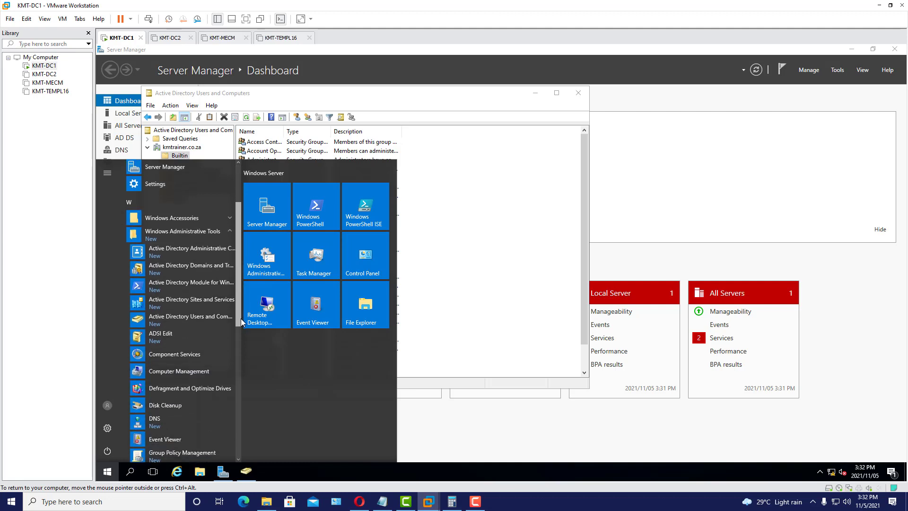
{"action": "right_click", "coordinate": [186, 322]}
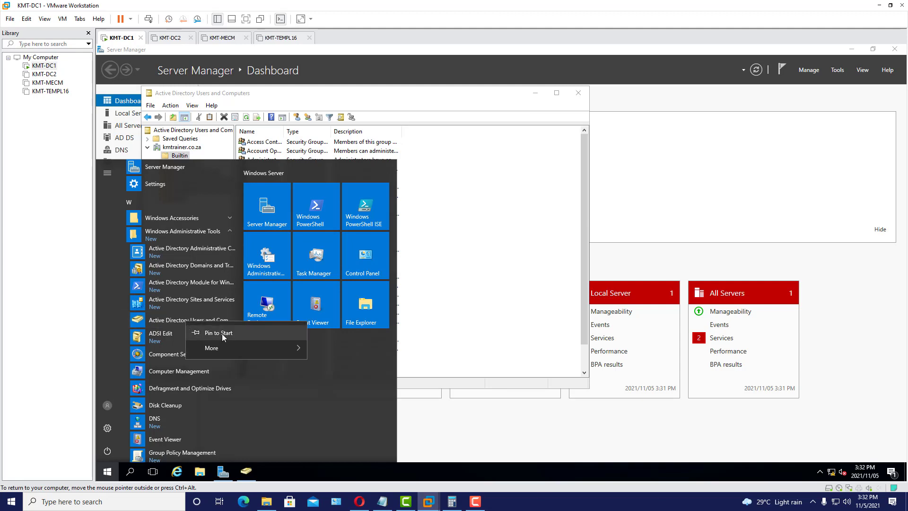
{"action": "mouse_move", "coordinate": [244, 353]}
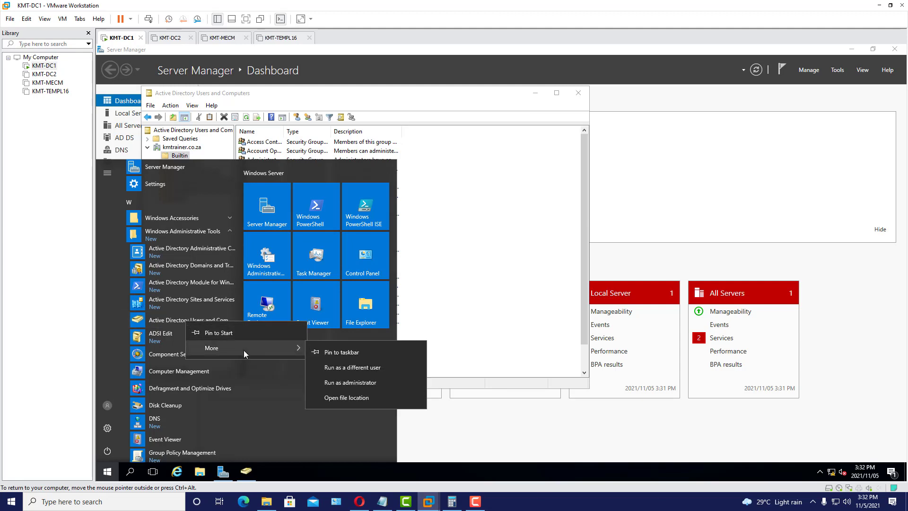
{"action": "left_click", "coordinate": [363, 353]}
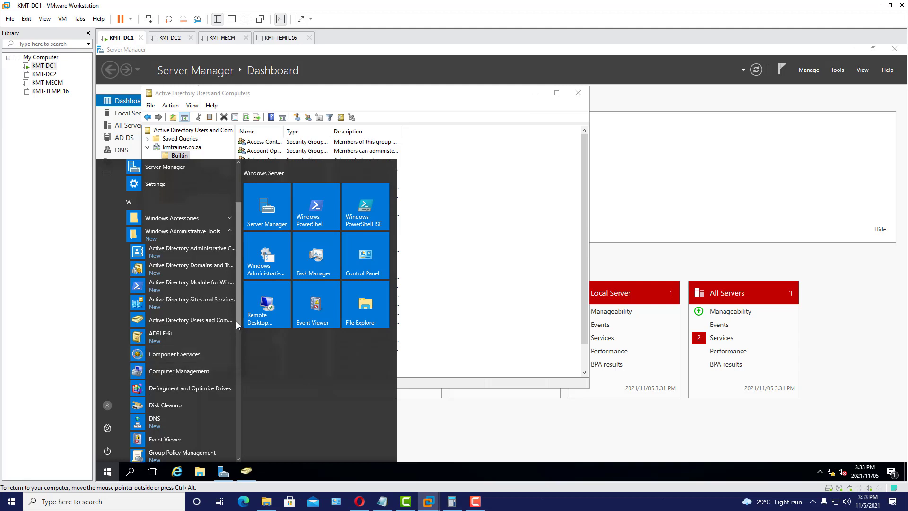
- Pin the DNS console to the taskbar and shift the directory console window right
{"action": "right_click", "coordinate": [153, 428]}
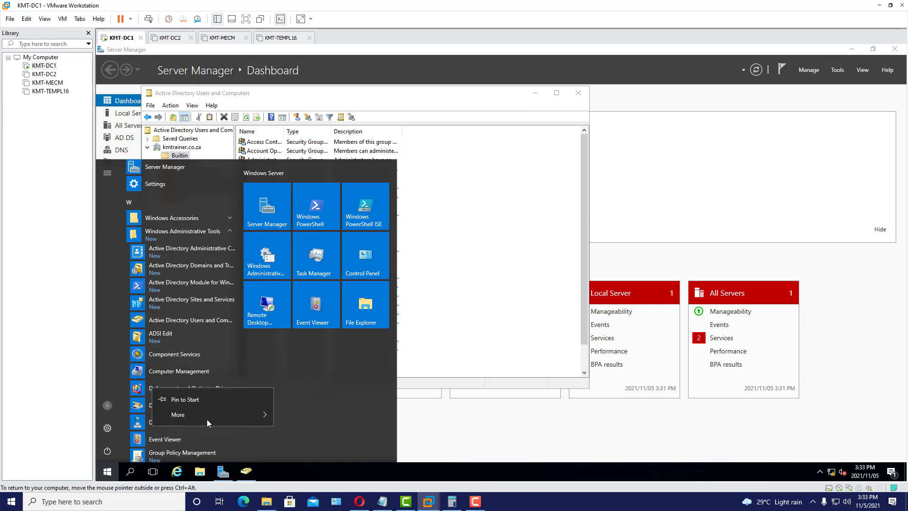
{"action": "mouse_move", "coordinate": [221, 414]}
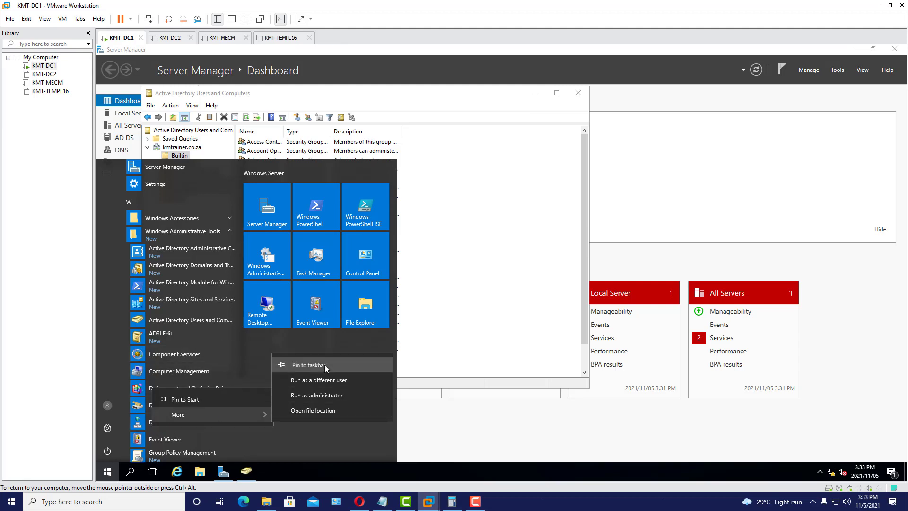
{"action": "left_click", "coordinate": [312, 365]}
{"action": "left_click_drag", "start_coordinate": [240, 319], "coordinate": [222, 252]}
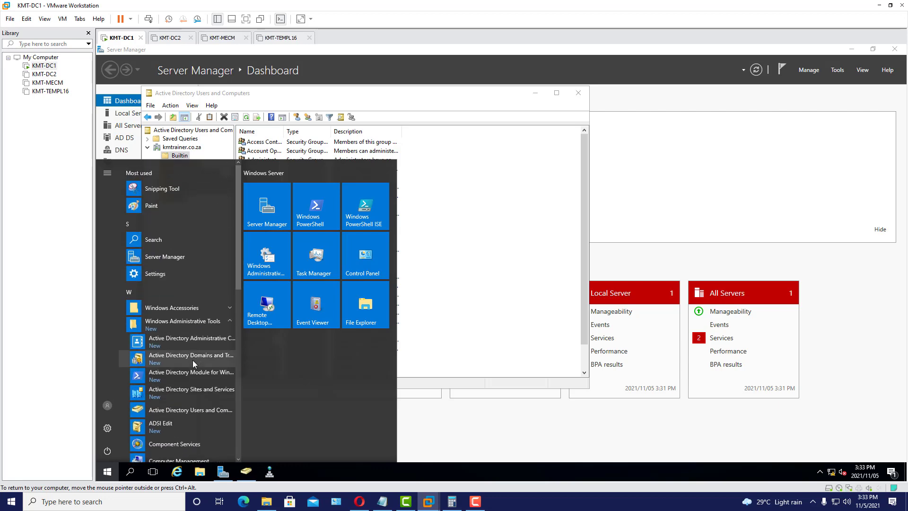
{"action": "scroll", "coordinate": [202, 348], "scroll_direction": "down", "scroll_amount": 1}
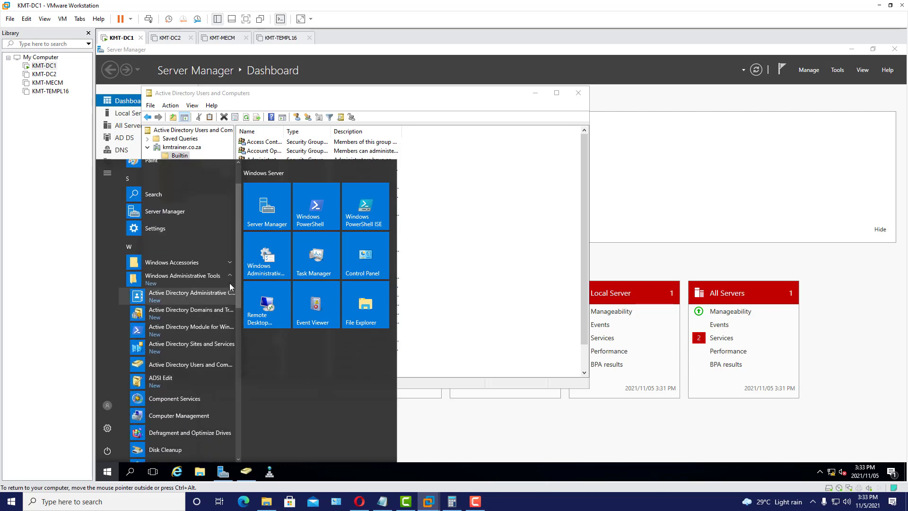
{"action": "scroll", "coordinate": [241, 345], "scroll_direction": "down", "scroll_amount": 6}
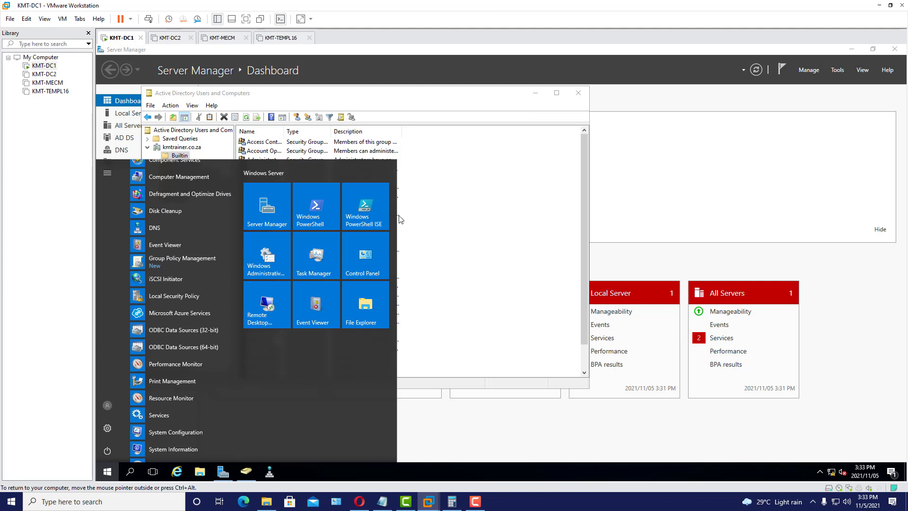
{"action": "left_click_drag", "start_coordinate": [372, 98], "coordinate": [411, 93]}
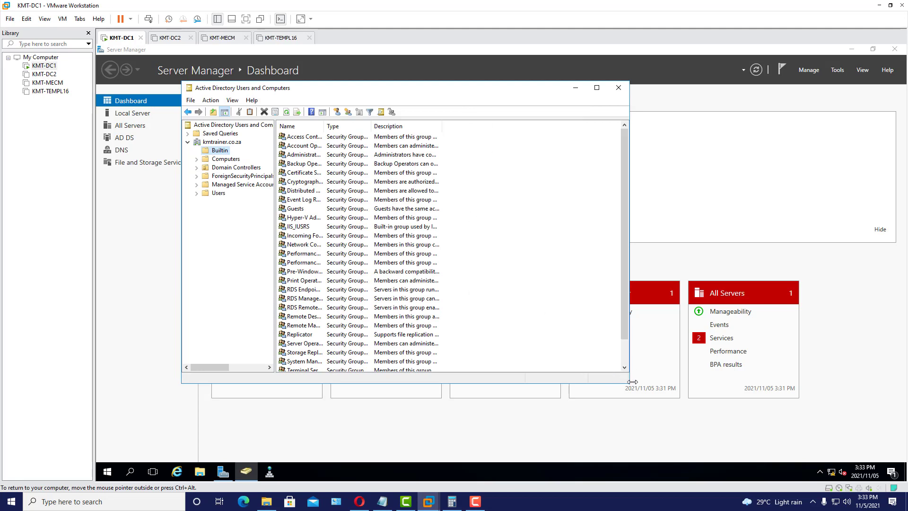
- Enlarge the console, list Builtin then Users, and widen the Name column for full names
{"action": "left_click_drag", "start_coordinate": [625, 382], "coordinate": [660, 413]}
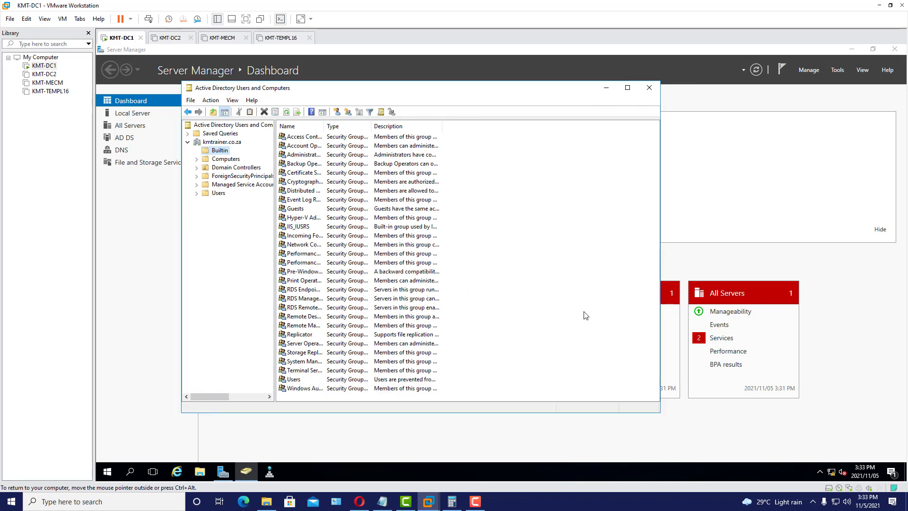
{"action": "left_click", "coordinate": [219, 143]}
{"action": "left_click", "coordinate": [220, 151]}
{"action": "left_click_drag", "start_coordinate": [324, 126], "coordinate": [411, 122]}
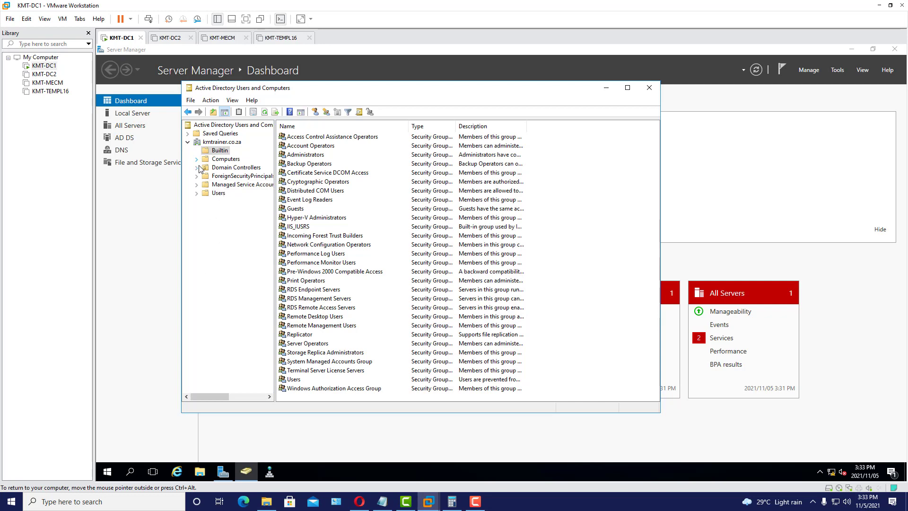
{"action": "left_click", "coordinate": [216, 194]}
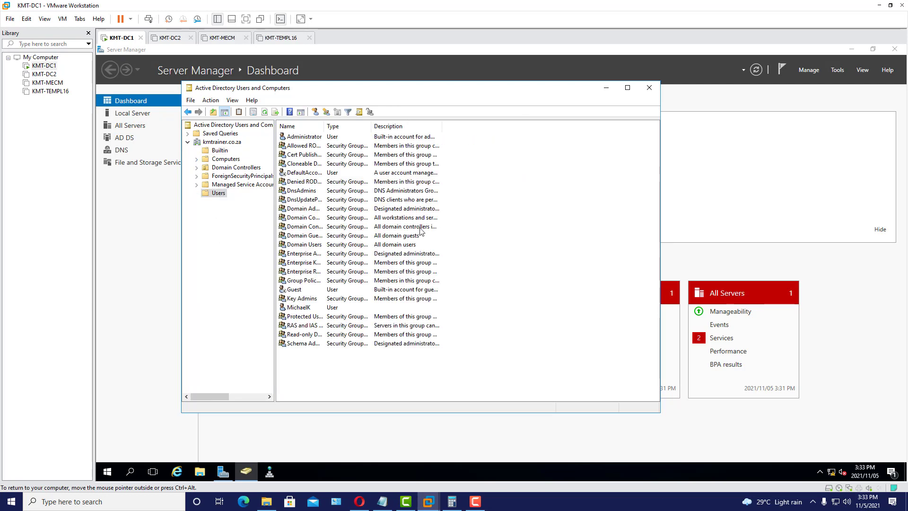
{"action": "left_click_drag", "start_coordinate": [326, 129], "coordinate": [387, 128]}
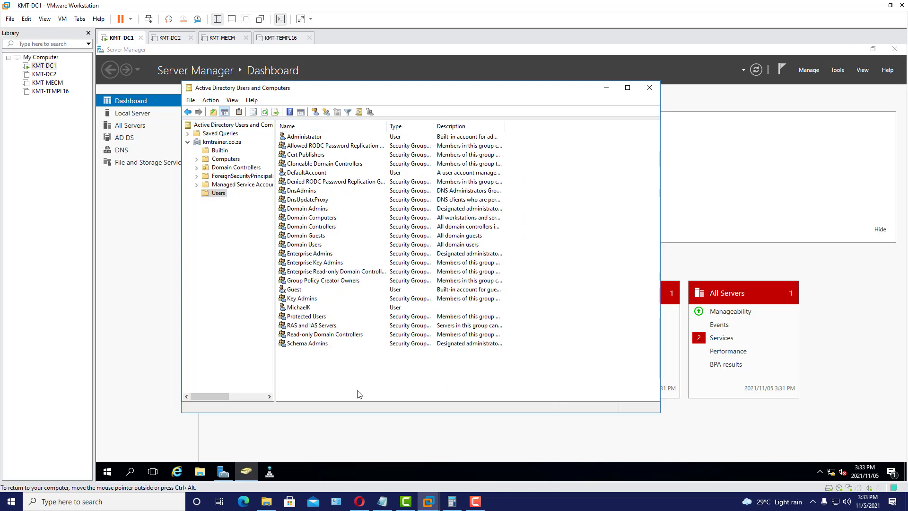
{"action": "right_click", "coordinate": [307, 138]}
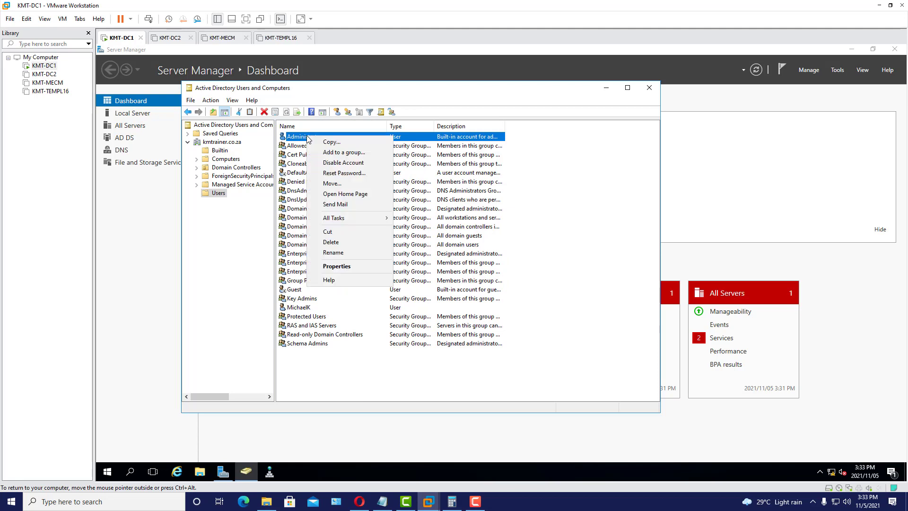
{"action": "left_click", "coordinate": [351, 269]}
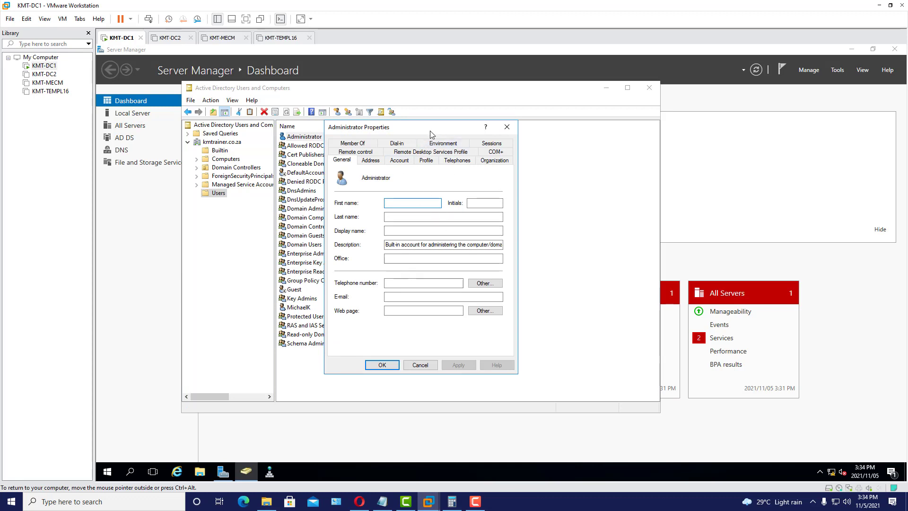
{"action": "left_click_drag", "start_coordinate": [425, 137], "coordinate": [415, 145]}
{"action": "left_click", "coordinate": [343, 151]}
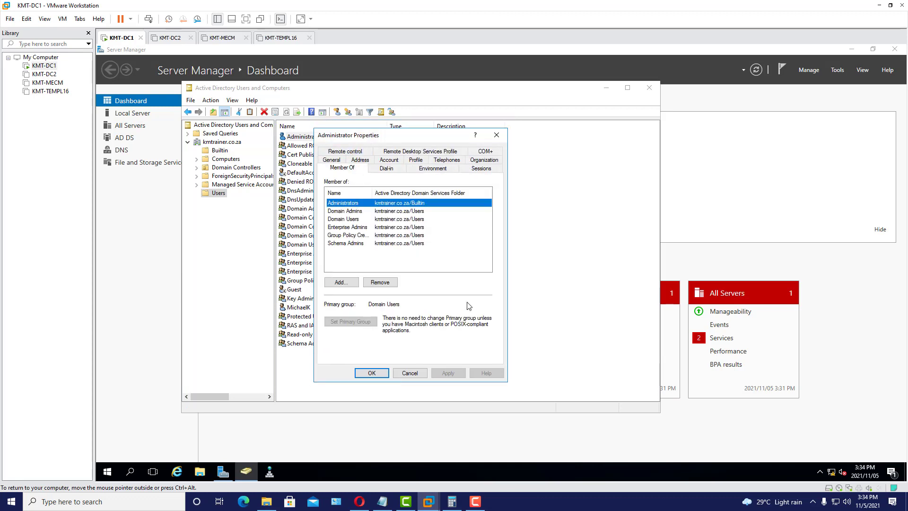
{"action": "left_click", "coordinate": [346, 229]}
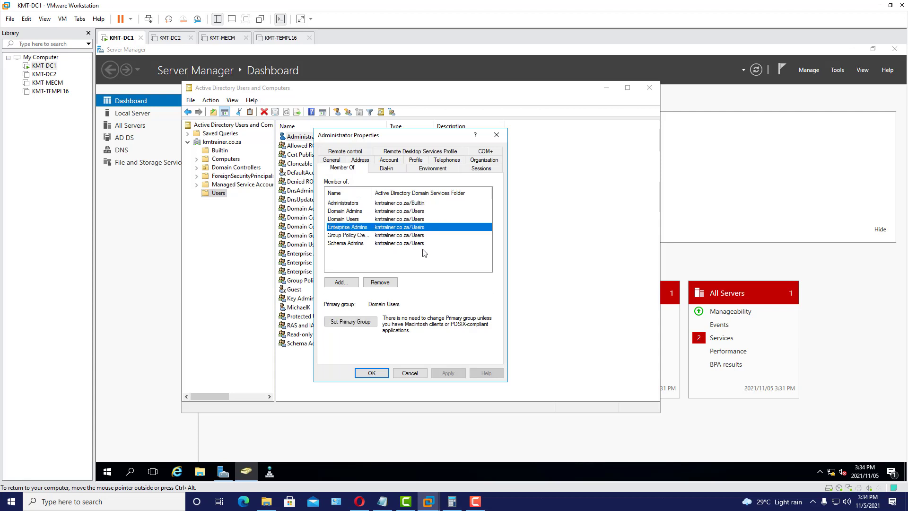
{"action": "left_click", "coordinate": [355, 235]}
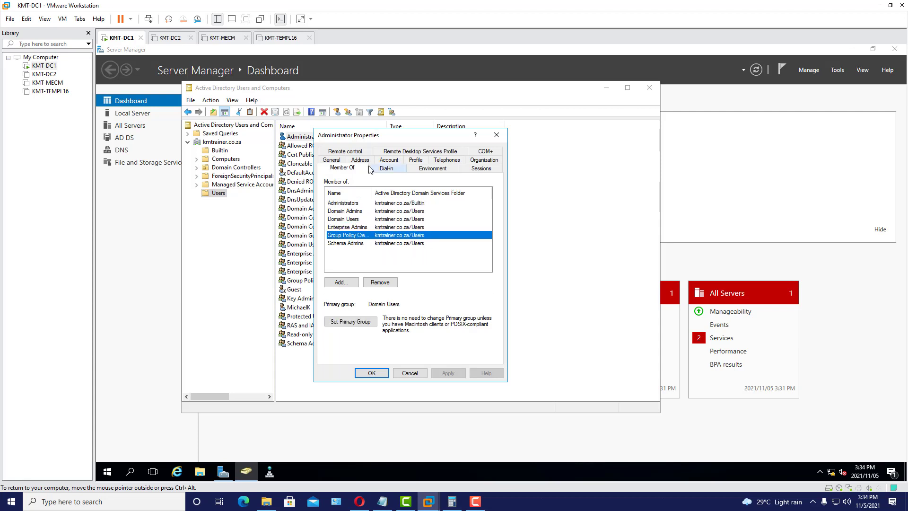
{"action": "left_click_drag", "start_coordinate": [375, 193], "coordinate": [417, 193]}
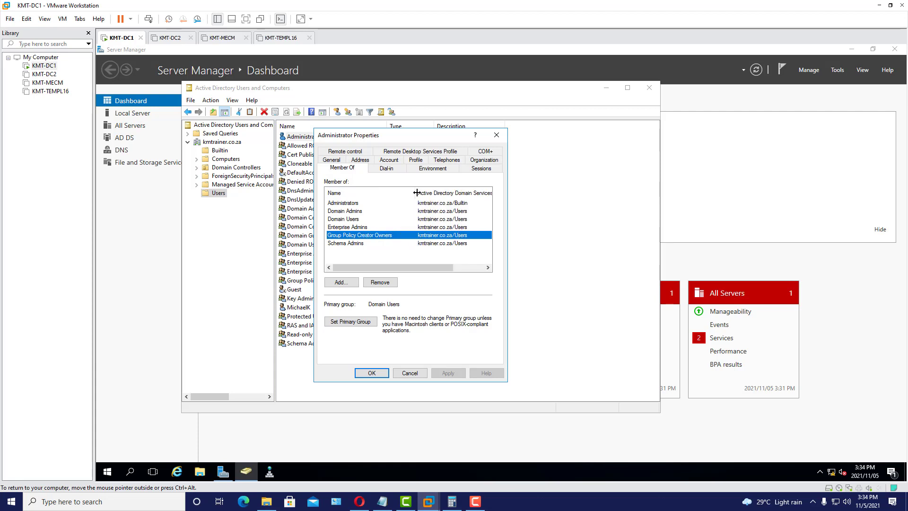
{"action": "left_click", "coordinate": [359, 243]}
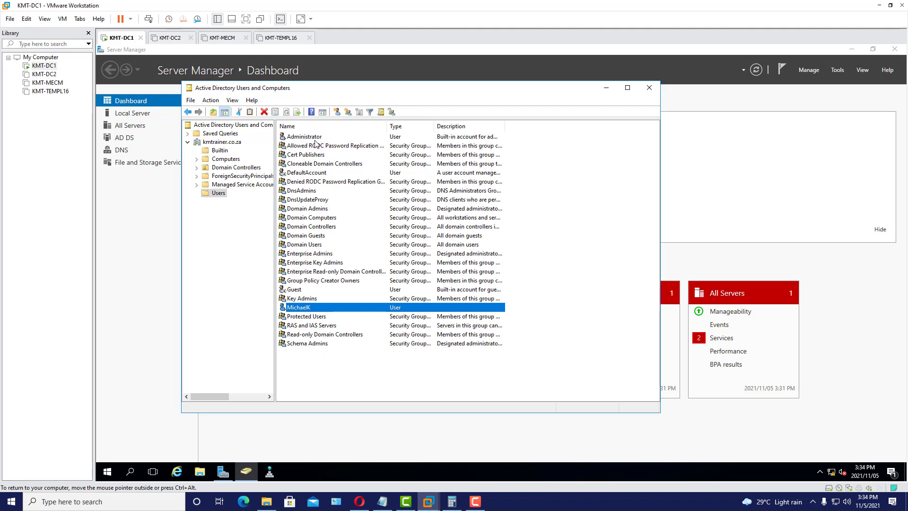
- Rename the built-in Administrator account to Archangel and confirm the warning
{"action": "left_click", "coordinate": [315, 140]}
{"action": "right_click", "coordinate": [315, 141]}
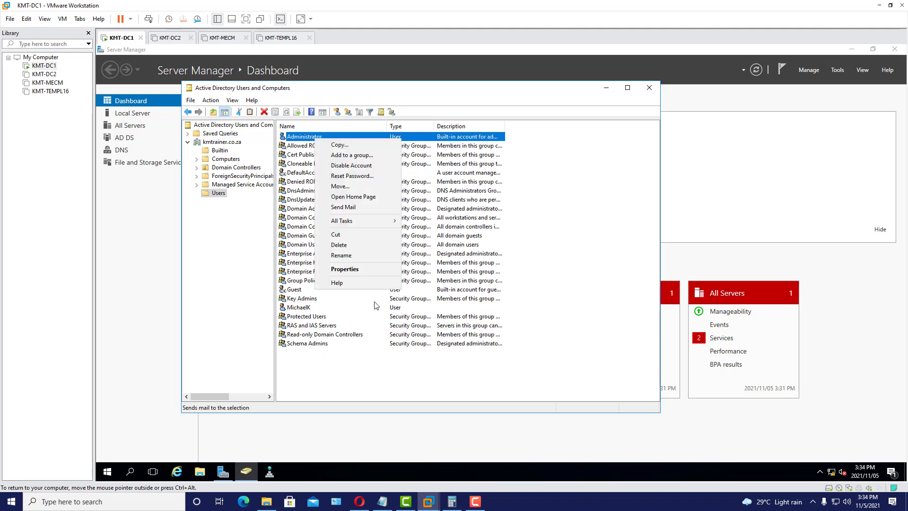
{"action": "left_click", "coordinate": [362, 256]}
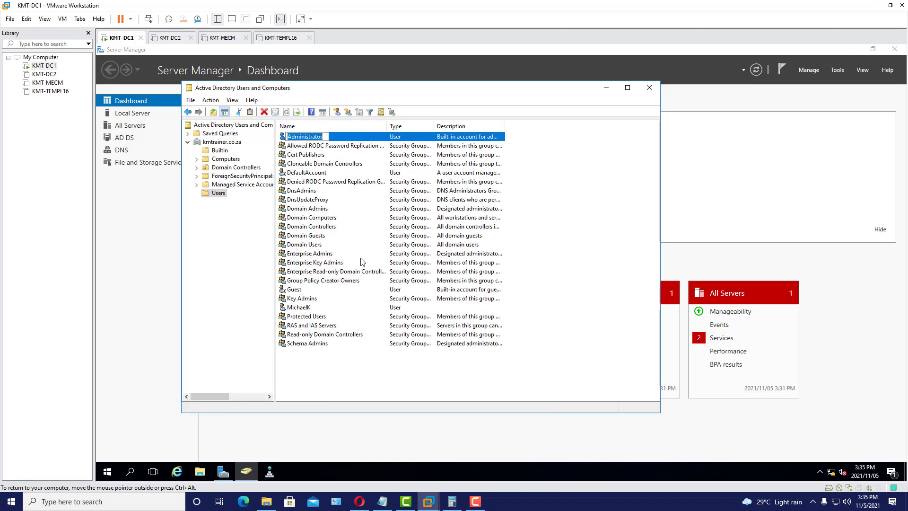
{"action": "type", "text": "Archangel"}
{"action": "key", "text": "Return"}
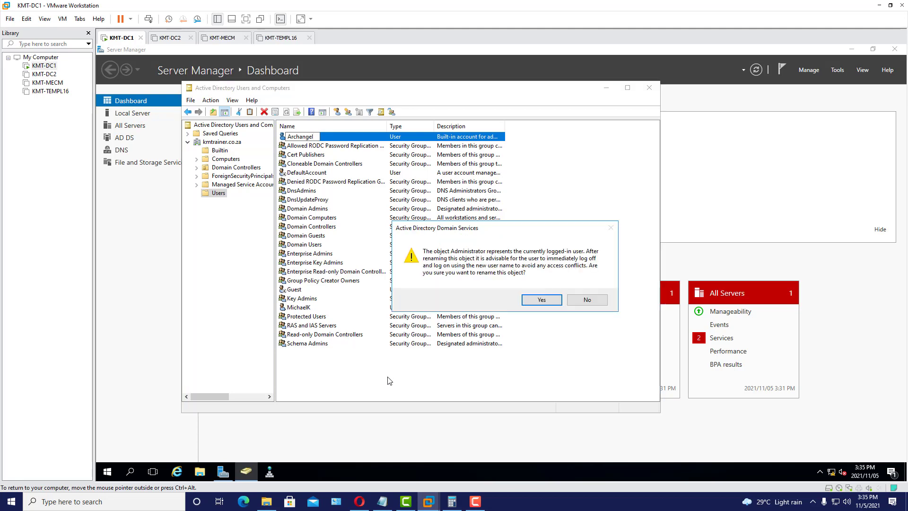
{"action": "left_click", "coordinate": [556, 302]}
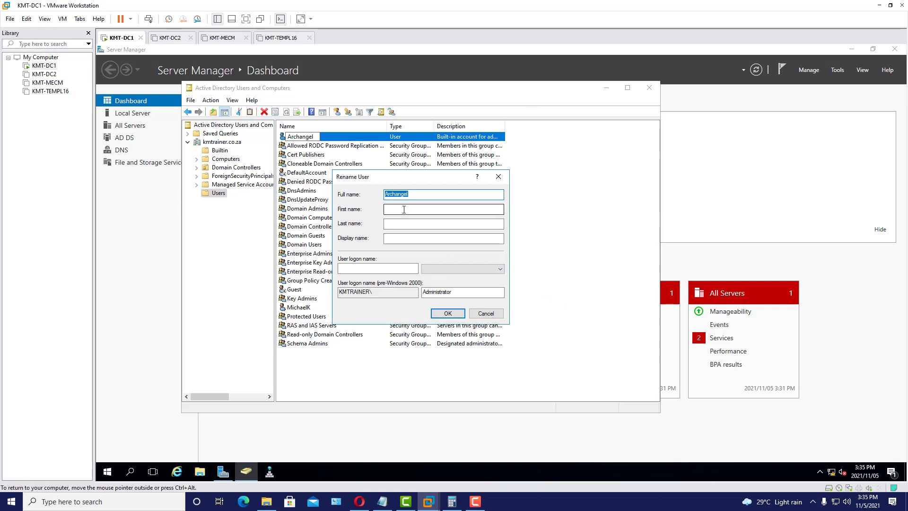
{"action": "left_click", "coordinate": [395, 238]}
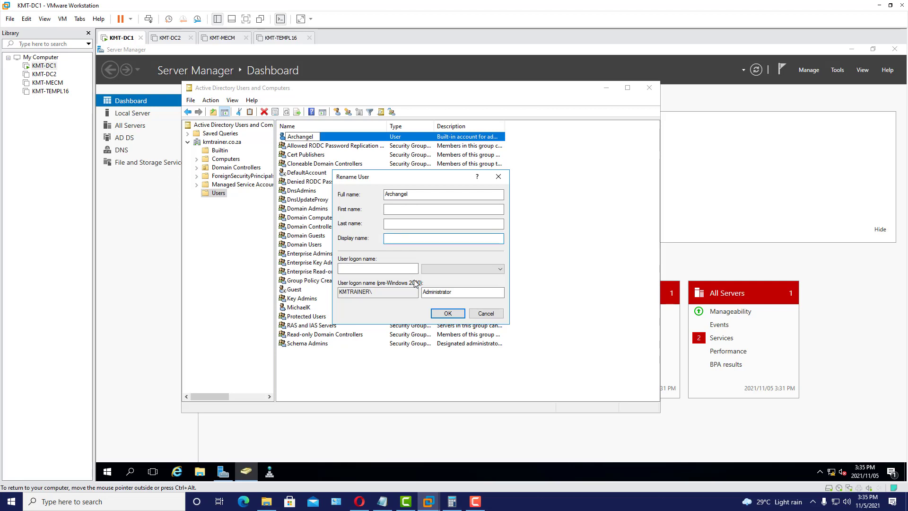
{"action": "type", "text": "SuperAdmin"}
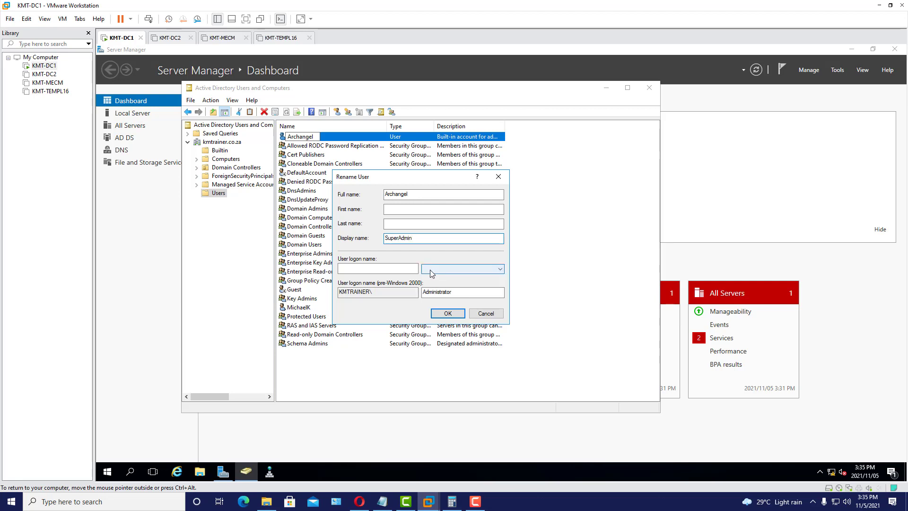
{"action": "double_click", "coordinate": [422, 193]}
{"action": "key", "text": "ctrl+c"}
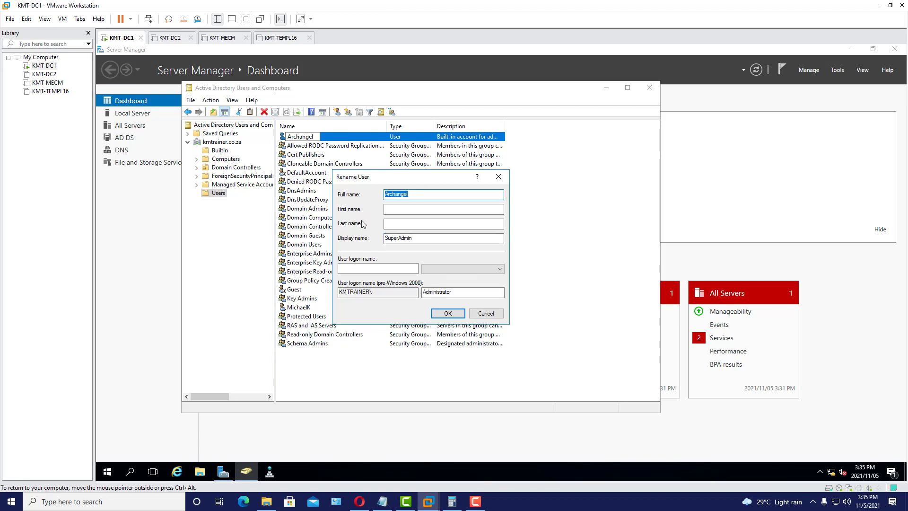
{"action": "left_click", "coordinate": [374, 269]}
{"action": "key", "text": "ctrl+v"}
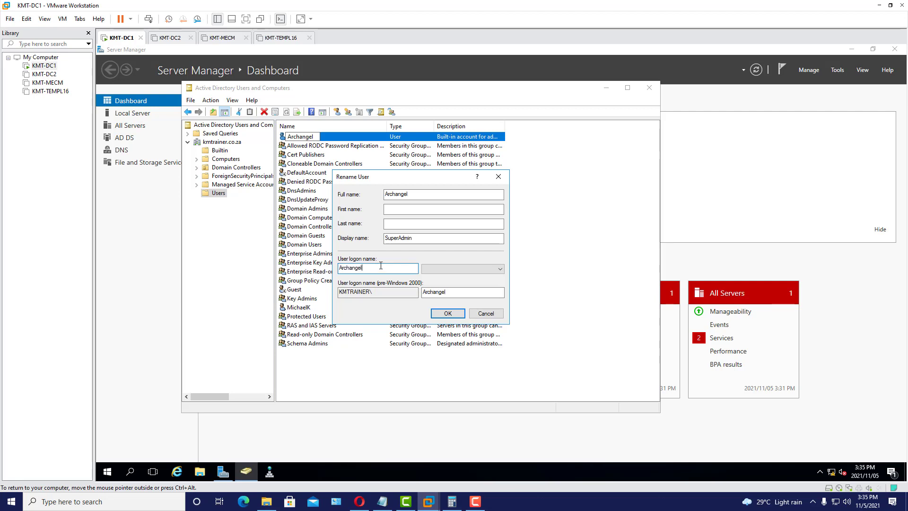
{"action": "left_click", "coordinate": [498, 270]}
{"action": "left_click", "coordinate": [491, 284]}
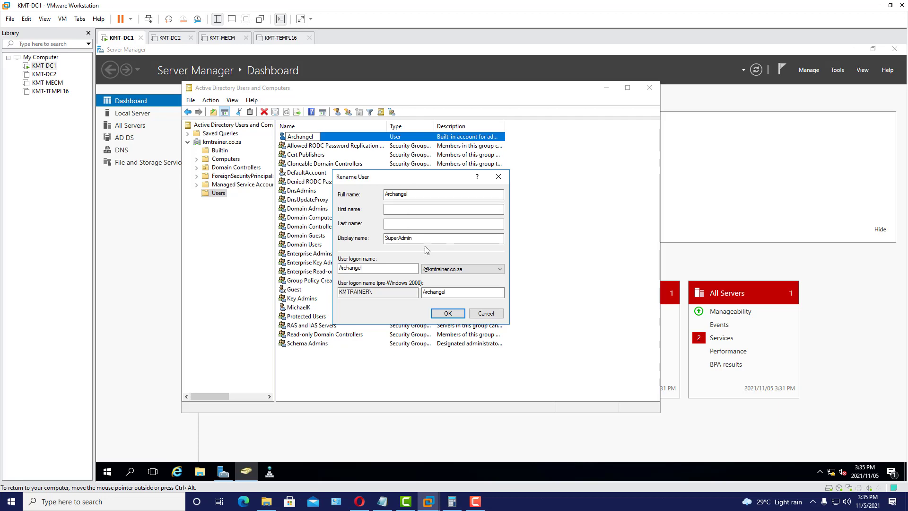
{"action": "left_click", "coordinate": [449, 314]}
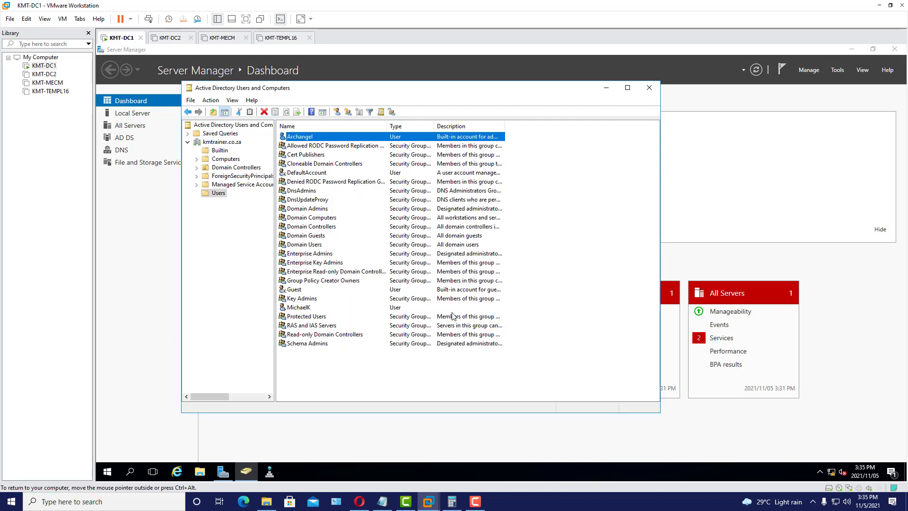
{"action": "left_click", "coordinate": [649, 87]}
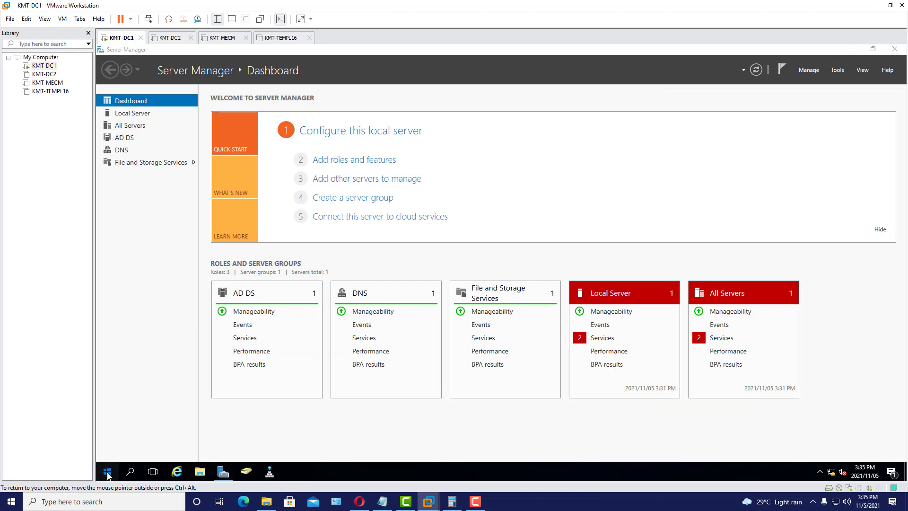
- Sign out of the KMT-DC1 administrator session through the Start menu's user account icon
{"action": "left_click", "coordinate": [108, 472]}
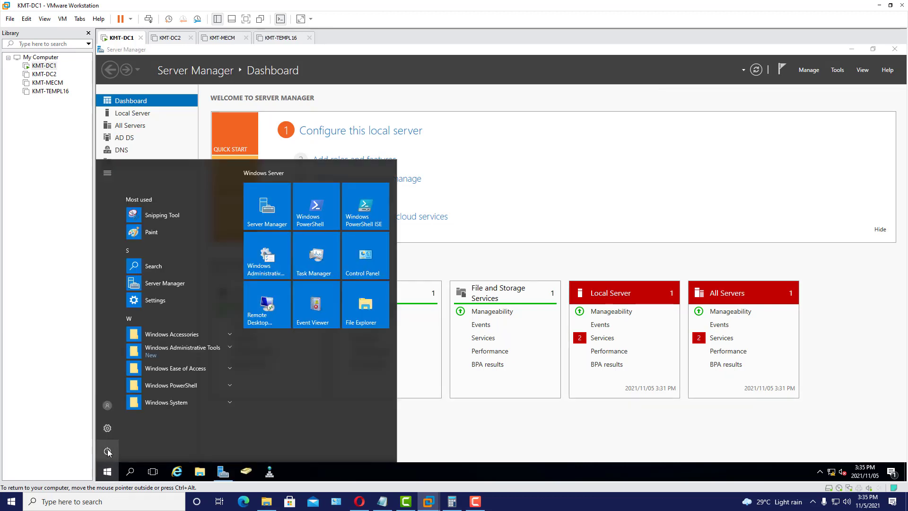
{"action": "left_click", "coordinate": [108, 452]}
{"action": "left_click", "coordinate": [108, 453]}
{"action": "left_click", "coordinate": [115, 406]}
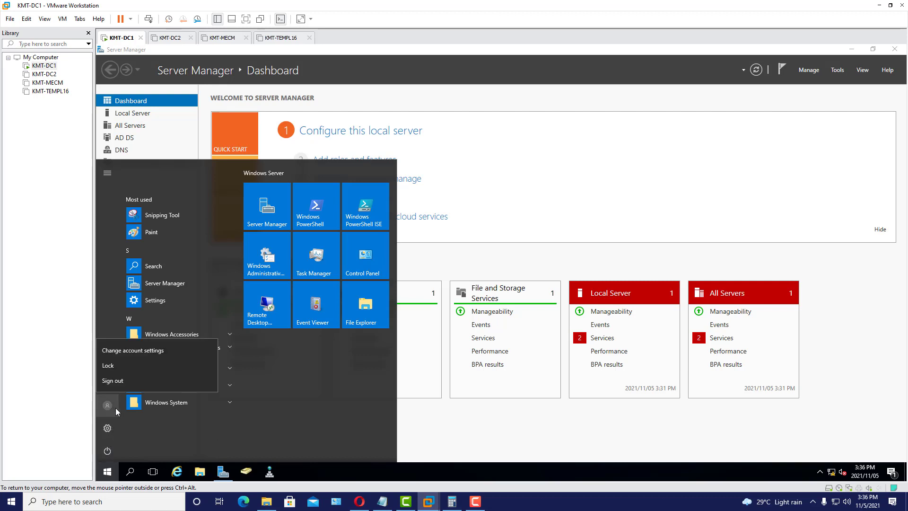
{"action": "left_click", "coordinate": [121, 381]}
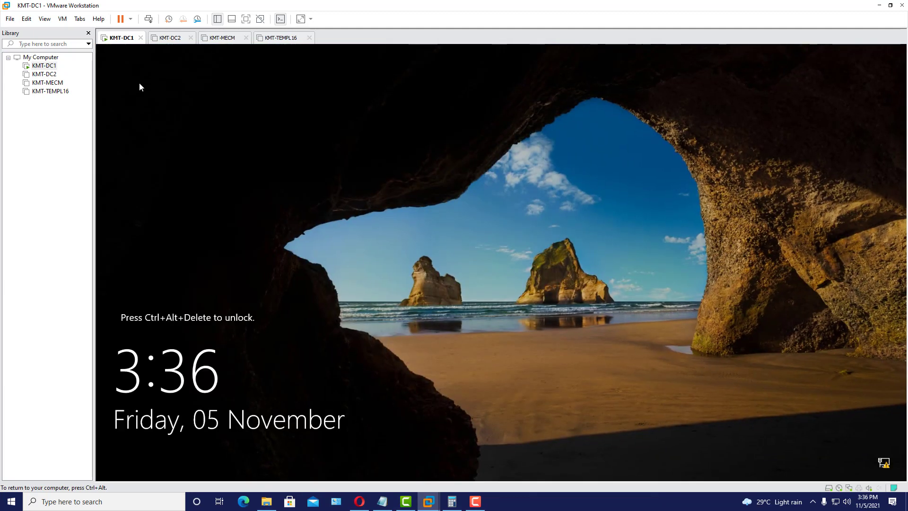
- Sign back in to KMT-DC1 as another domain user, entering that account's username and password
{"action": "left_click", "coordinate": [148, 19]}
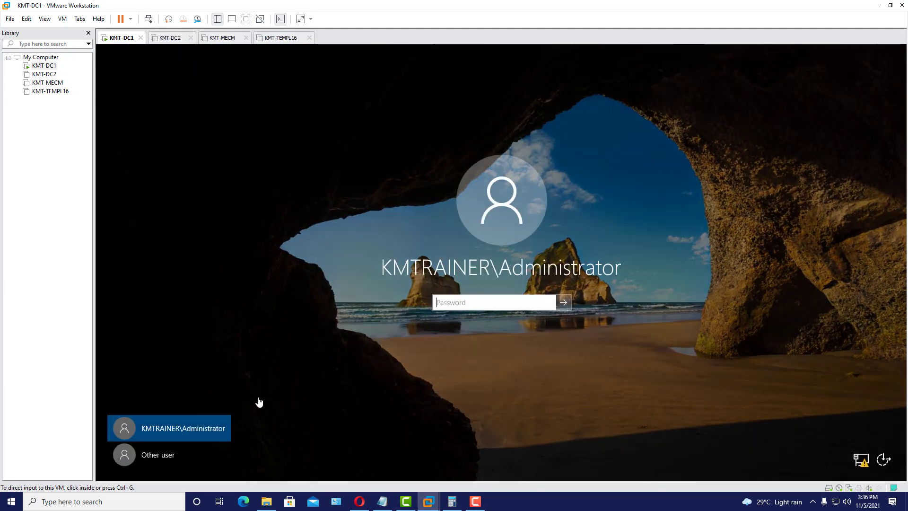
{"action": "left_click", "coordinate": [154, 455]}
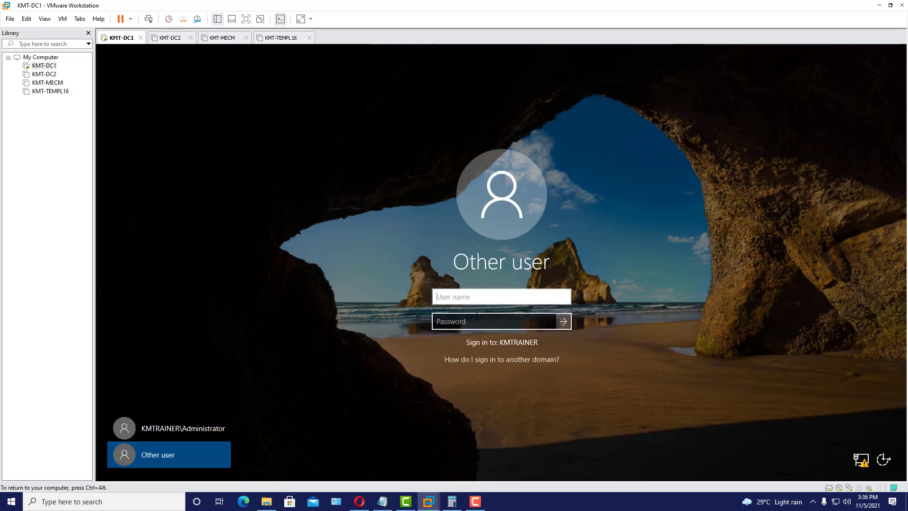
{"action": "type", "text": "Archangel"}
{"action": "left_click", "coordinate": [479, 320]}
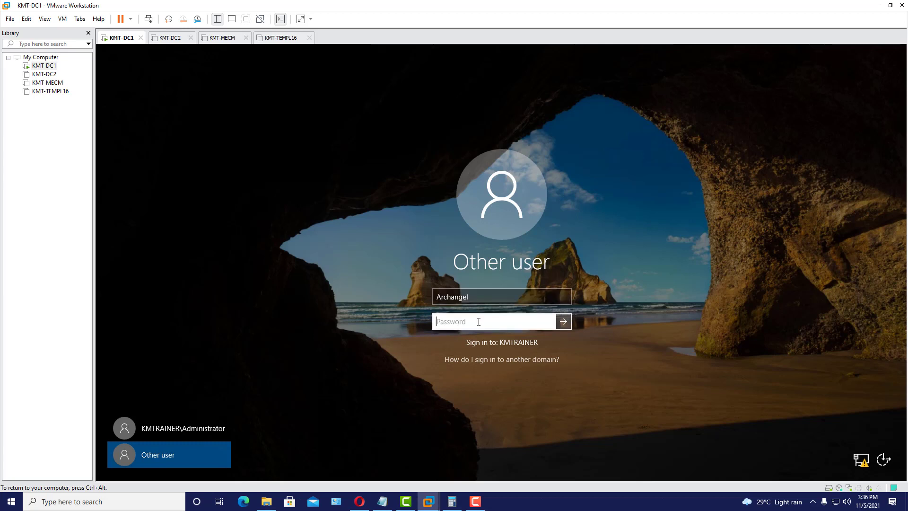
{"action": "type", "text": "•••"}
{"action": "key", "text": "Return"}
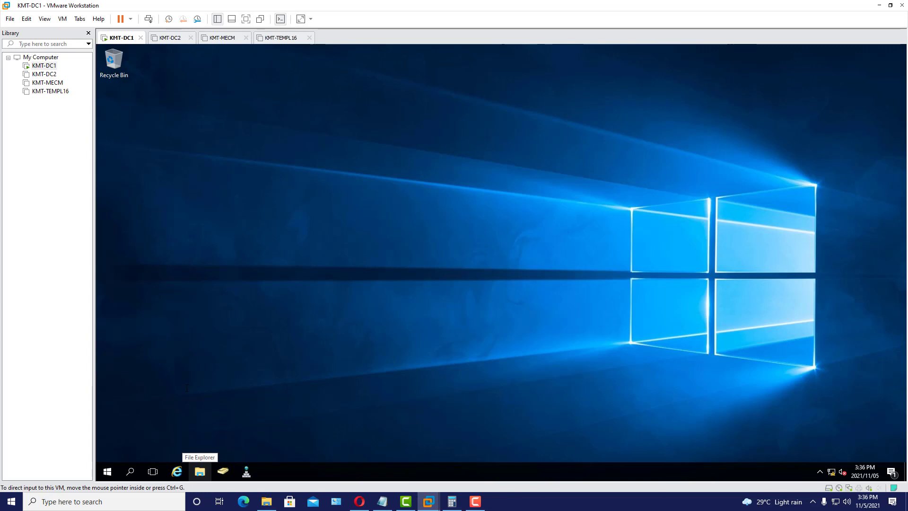
{"action": "left_click", "coordinate": [107, 471]}
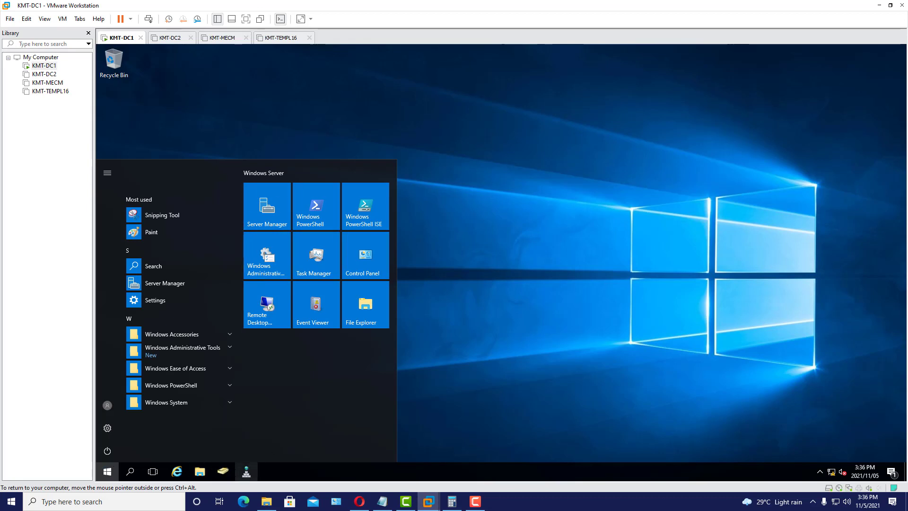
{"action": "left_click", "coordinate": [506, 230]}
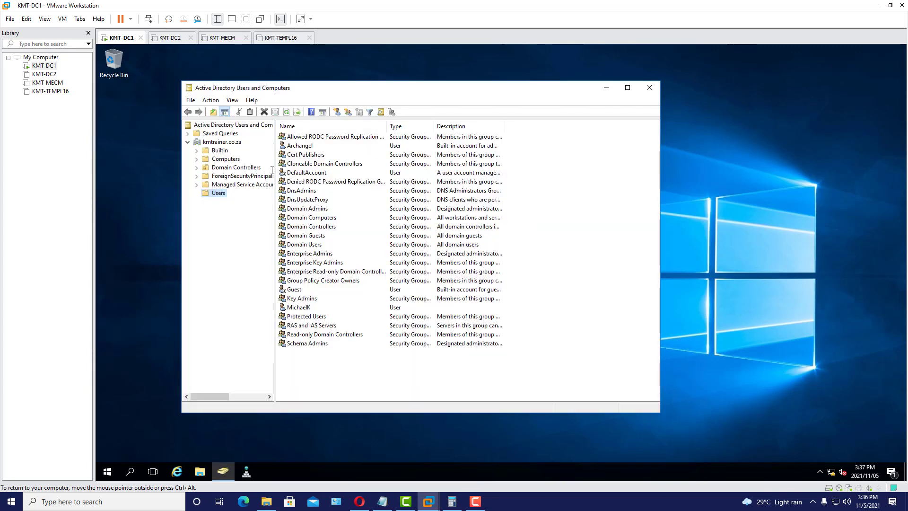
{"action": "left_click", "coordinate": [305, 147]}
{"action": "right_click", "coordinate": [304, 148]}
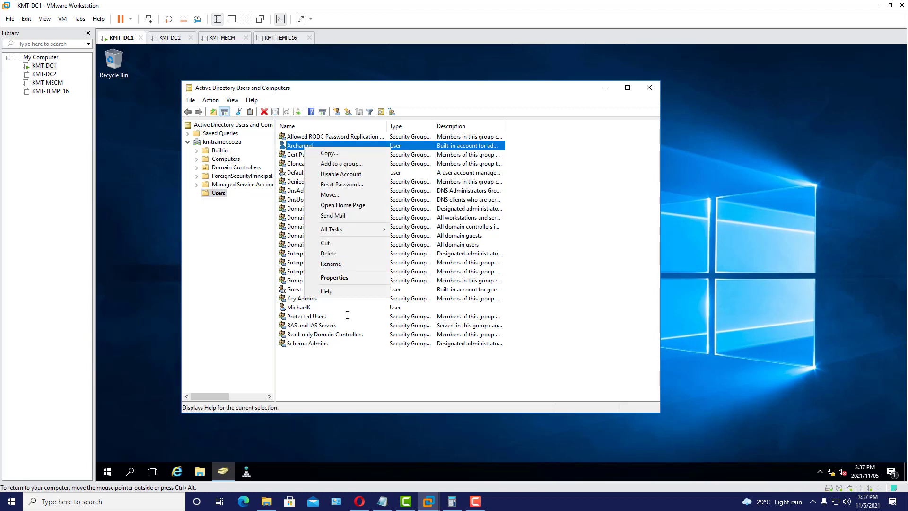
{"action": "left_click", "coordinate": [348, 277]}
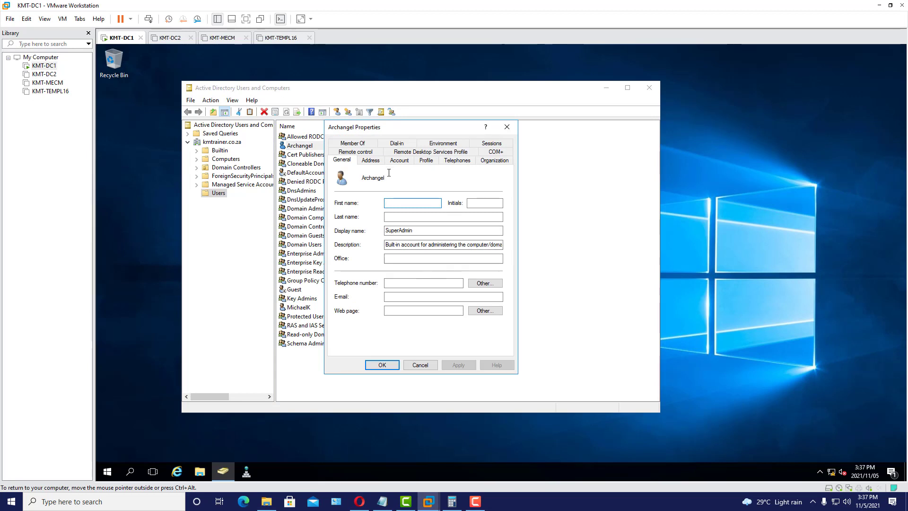
{"action": "left_click", "coordinate": [353, 143]}
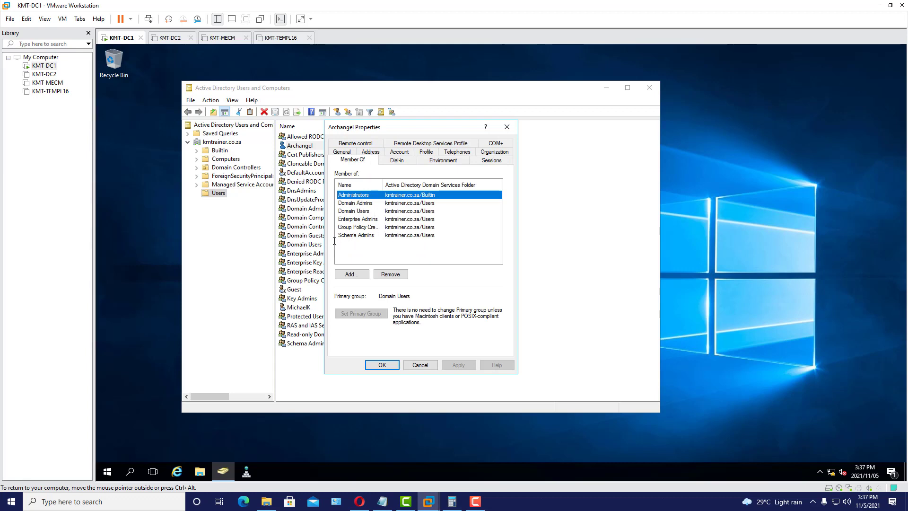
{"action": "left_click", "coordinate": [383, 365]}
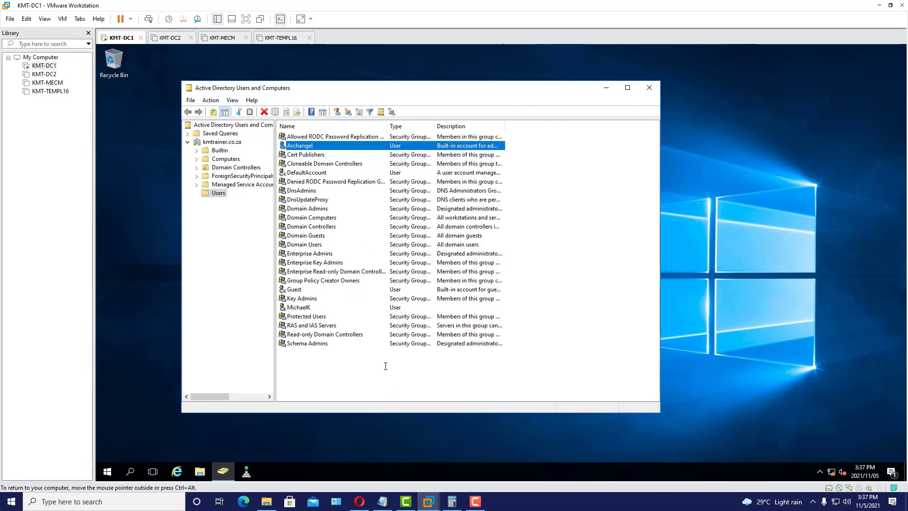
{"action": "left_click", "coordinate": [649, 87]}
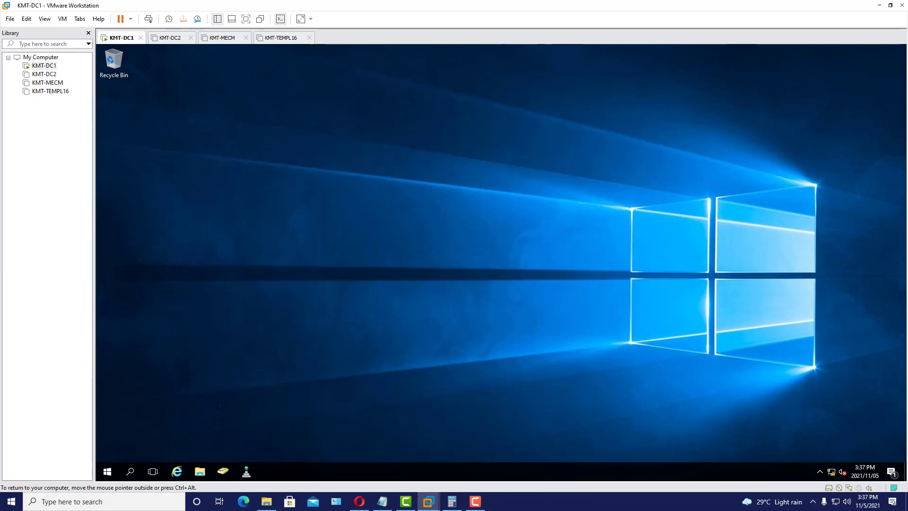
- Launch Active Directory Sites and Services from Windows Administrative Tools, enlarge it, and expand Sites to Default-First-Site-Name
{"action": "left_click", "coordinate": [108, 471]}
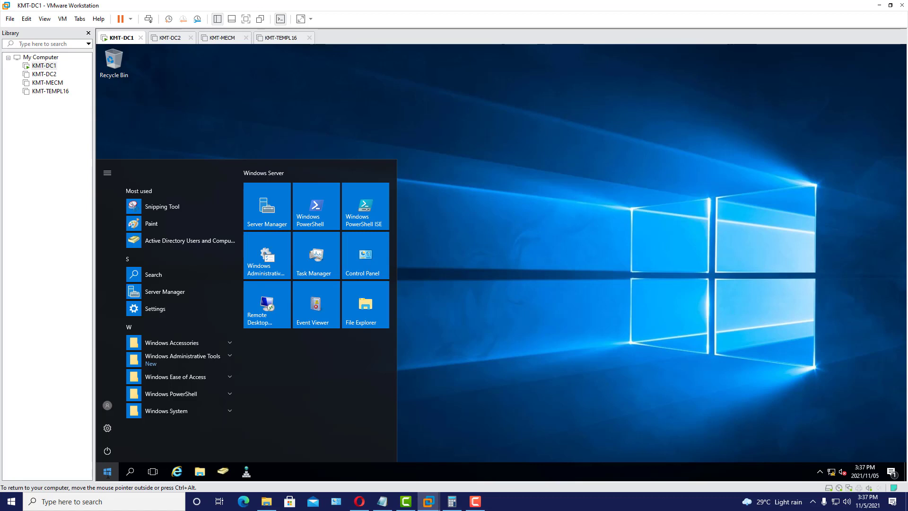
{"action": "left_click", "coordinate": [184, 242]}
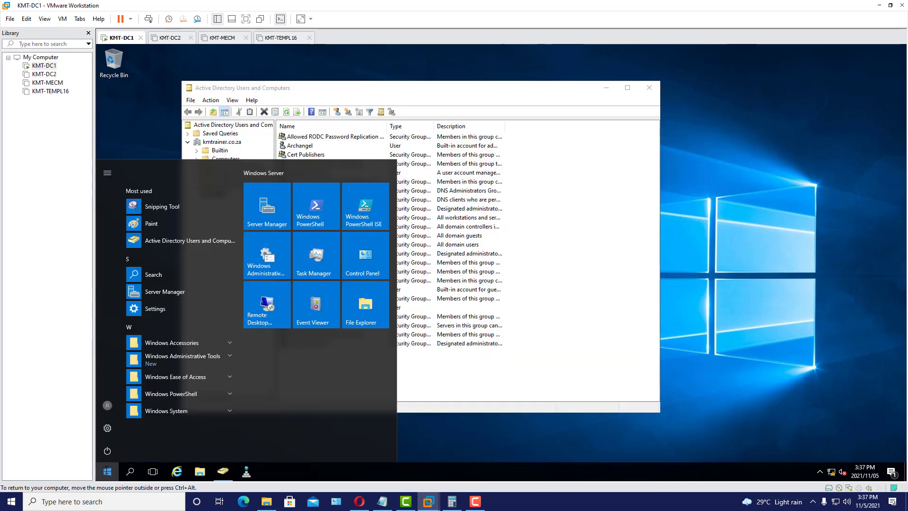
{"action": "left_click", "coordinate": [225, 358]}
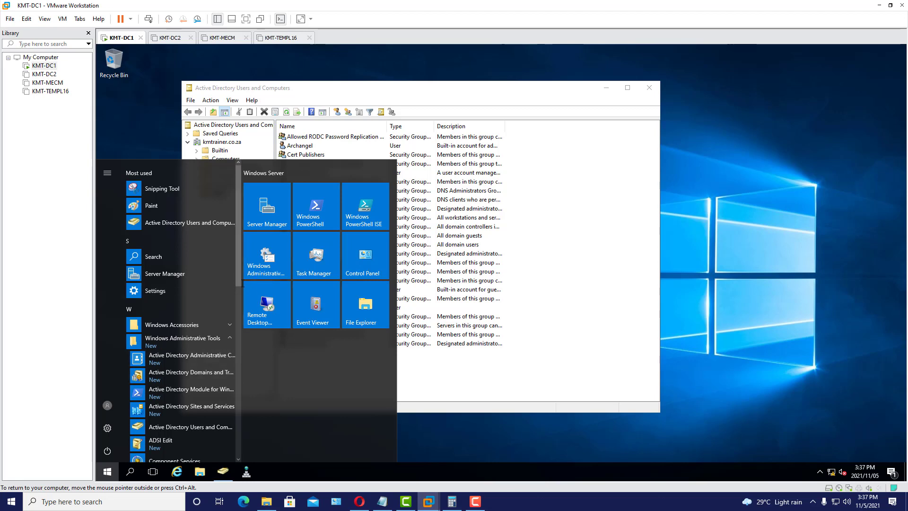
{"action": "scroll", "coordinate": [242, 289], "scroll_direction": "down", "scroll_amount": 1}
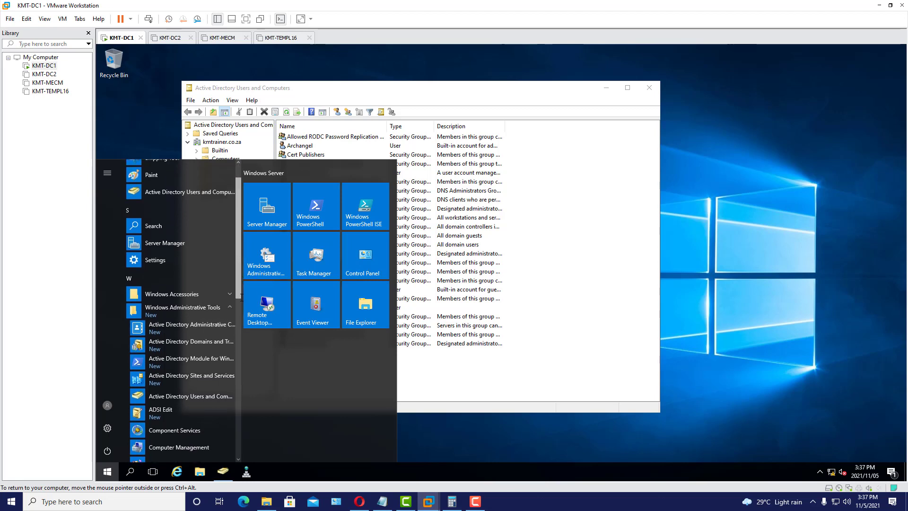
{"action": "scroll", "coordinate": [241, 299], "scroll_direction": "down", "scroll_amount": 1}
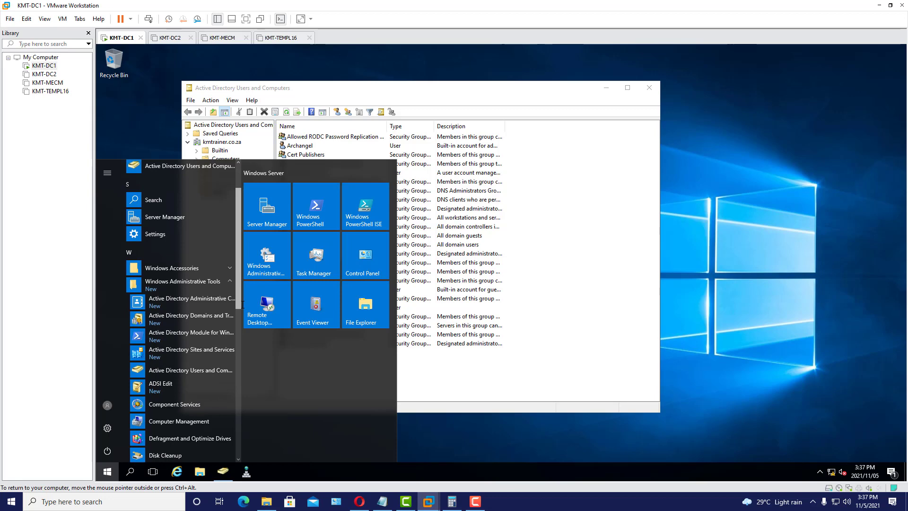
{"action": "left_click", "coordinate": [191, 354]}
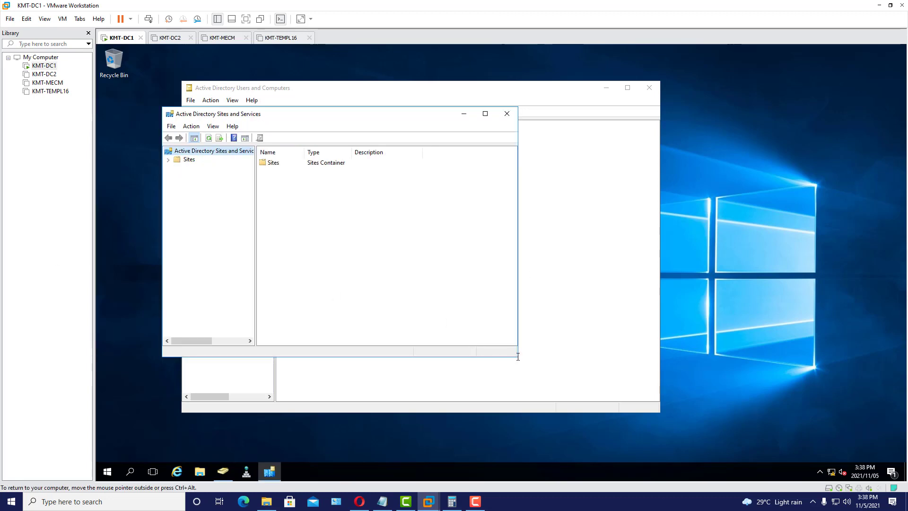
{"action": "left_click_drag", "start_coordinate": [519, 357], "coordinate": [577, 389]}
{"action": "left_click", "coordinate": [168, 161]}
{"action": "left_click", "coordinate": [215, 187]}
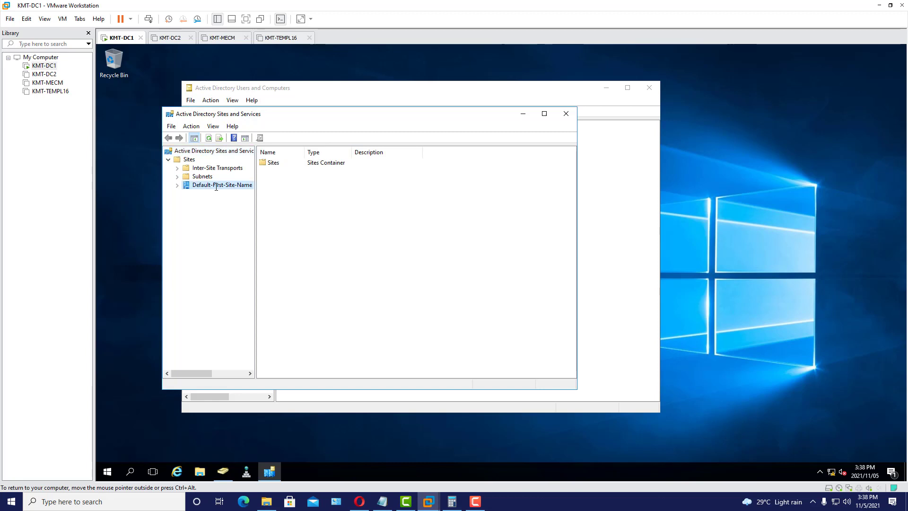
- Use the site's context-menu Rename to change Default-First-Site-Name to JHB
{"action": "right_click", "coordinate": [216, 186]}
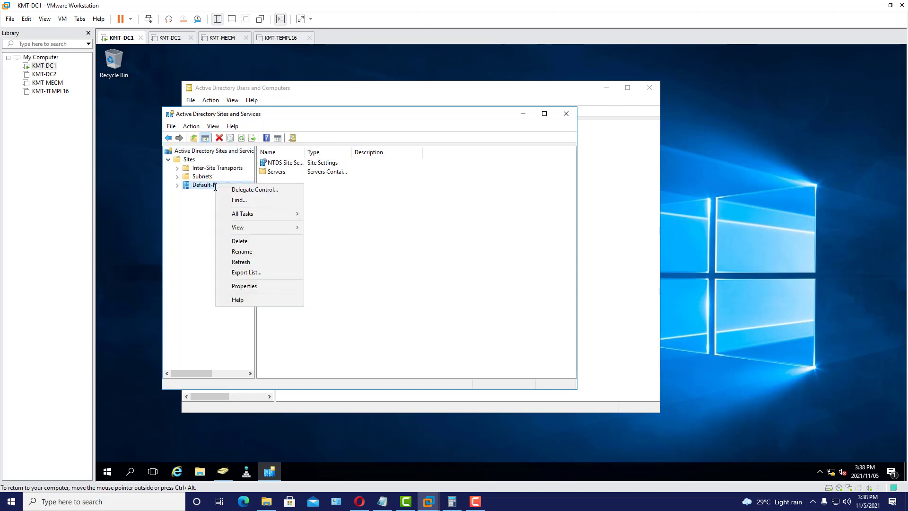
{"action": "left_click", "coordinate": [241, 252]}
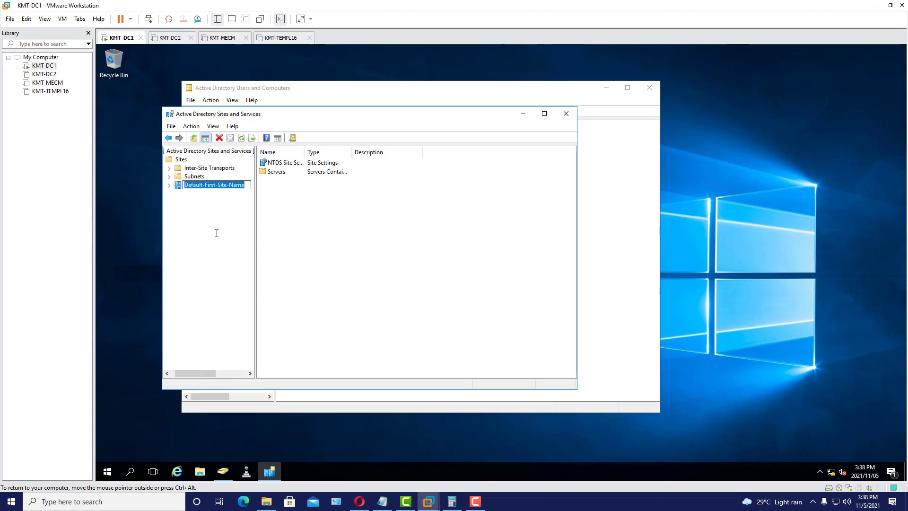
{"action": "type", "text": "J"}
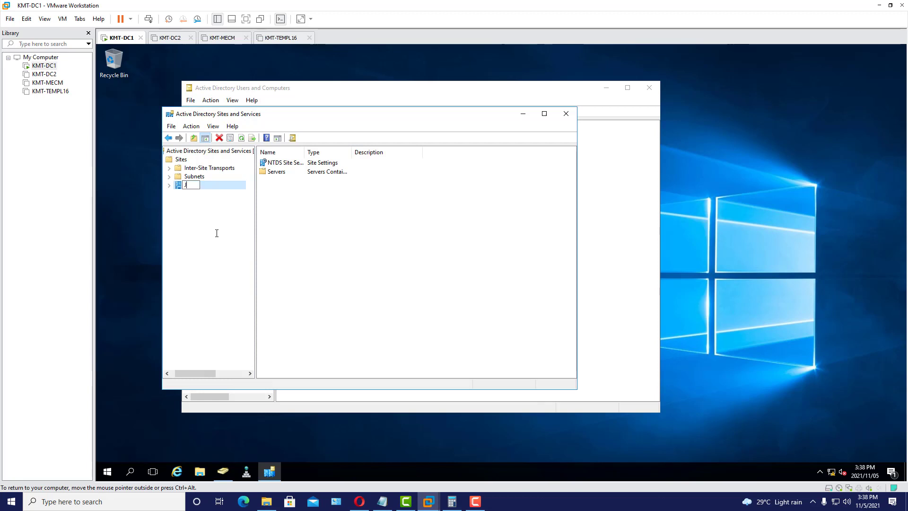
{"action": "type", "text": "HB"}
{"action": "key", "text": "Return"}
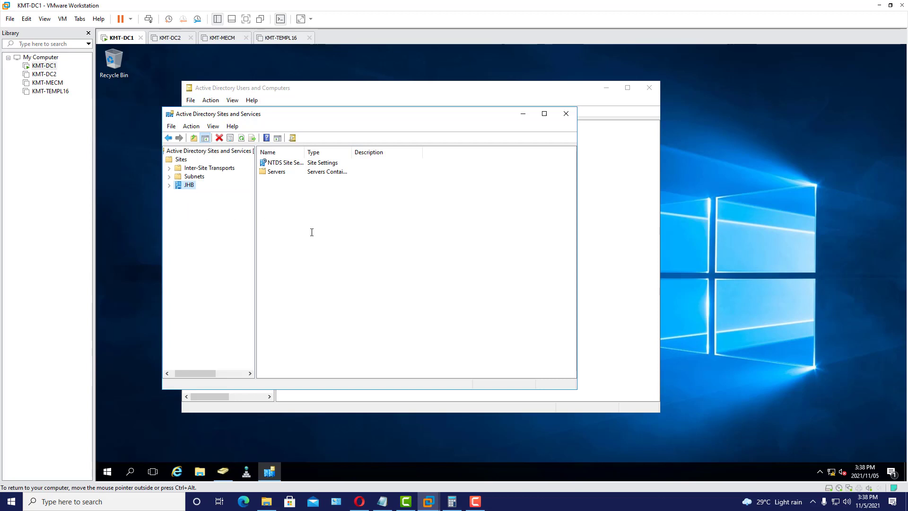
- Close Sites and Services, reposition the Users and Computers window, and switch to the KMT-DC2 tab
{"action": "left_click", "coordinate": [566, 114]}
{"action": "left_click_drag", "start_coordinate": [453, 90], "coordinate": [482, 81]}
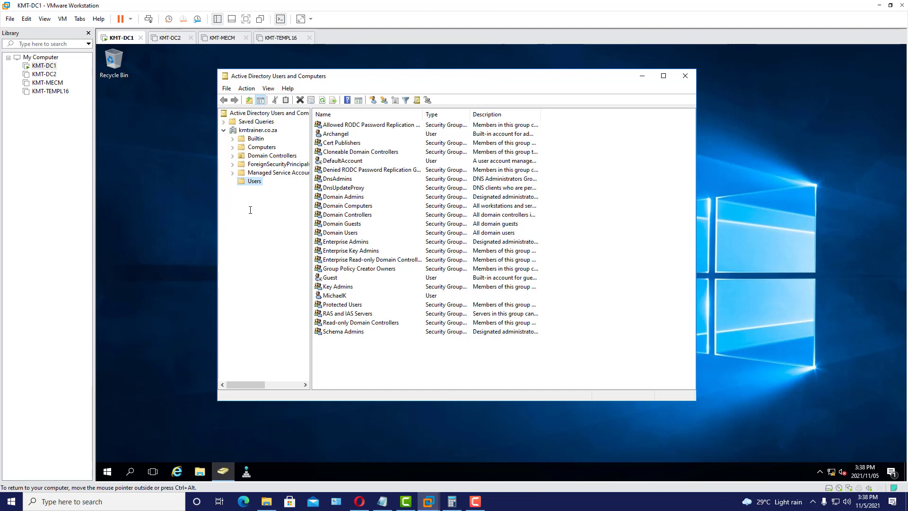
{"action": "mouse_move", "coordinate": [443, 70]}
{"action": "left_mouse_down"}
{"action": "mouse_move", "coordinate": [444, 52]}
{"action": "mouse_move", "coordinate": [446, 60]}
{"action": "left_mouse_up"}
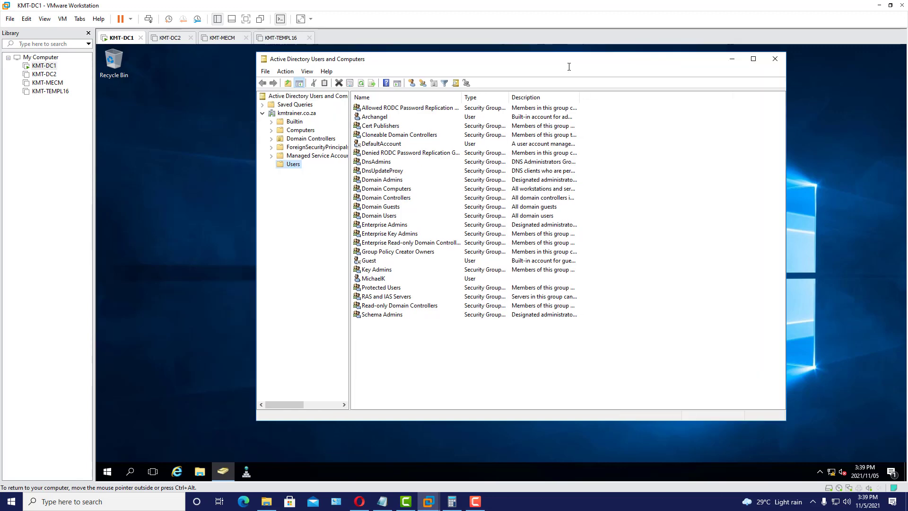
{"action": "left_click_drag", "start_coordinate": [518, 64], "coordinate": [461, 67]}
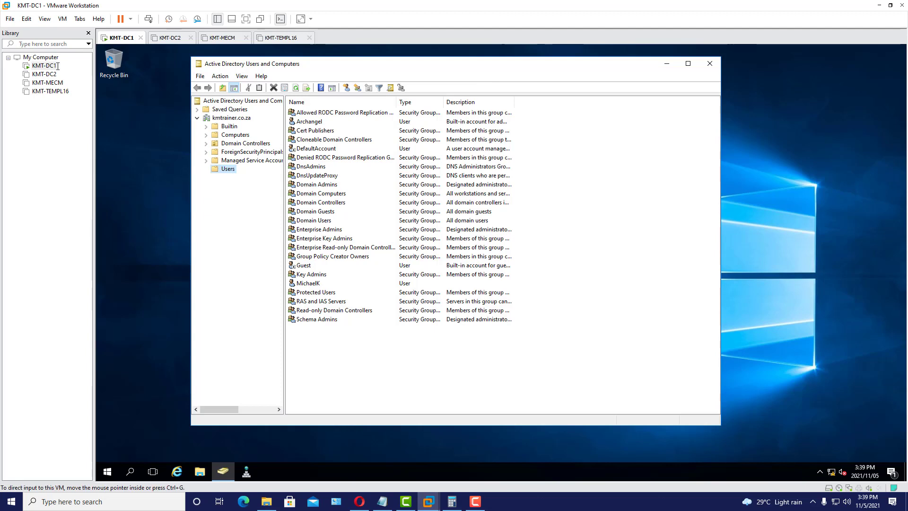
{"action": "left_click", "coordinate": [382, 501]}
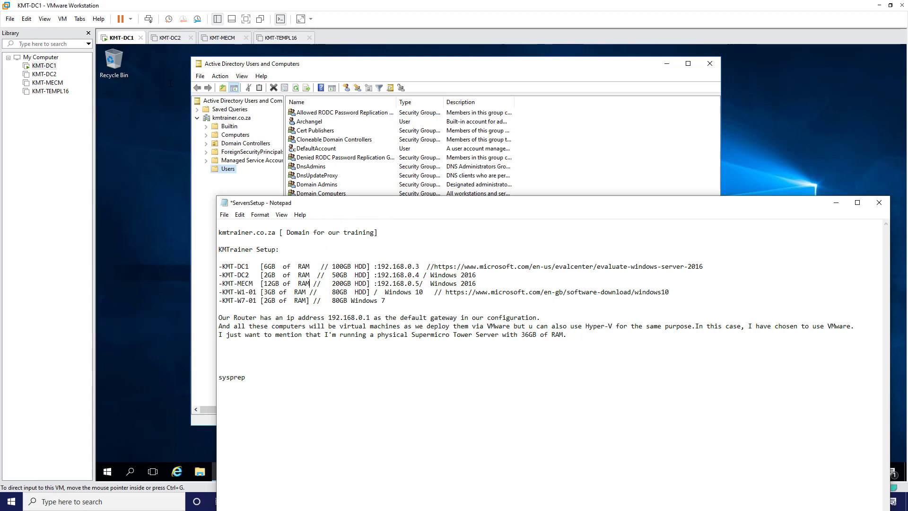
{"action": "left_click", "coordinate": [165, 37]}
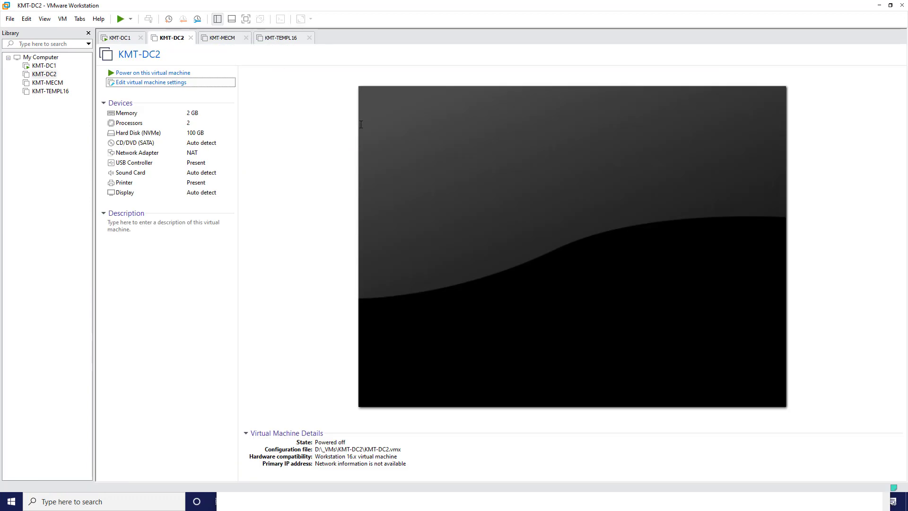
- Power on KMT-DC2 and rearrange the host's setup notes window around it
{"action": "left_click", "coordinate": [170, 74]}
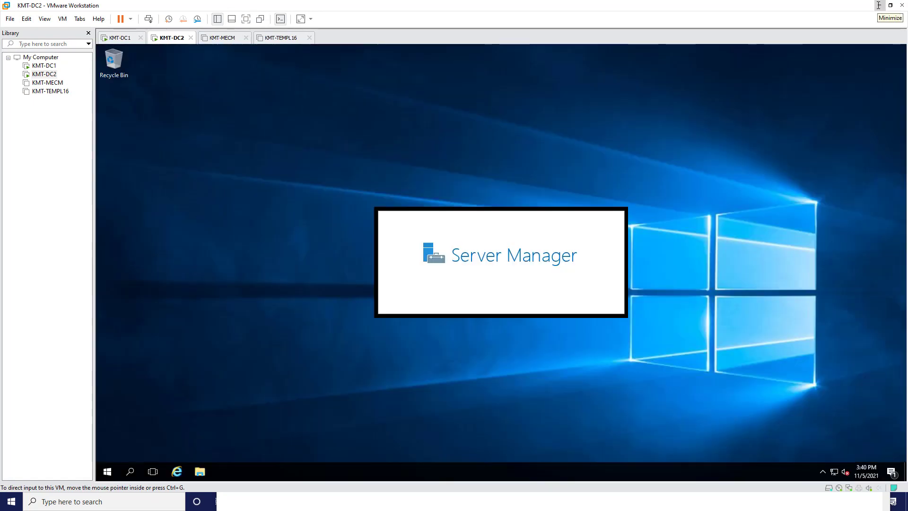
{"action": "left_click", "coordinate": [879, 5]}
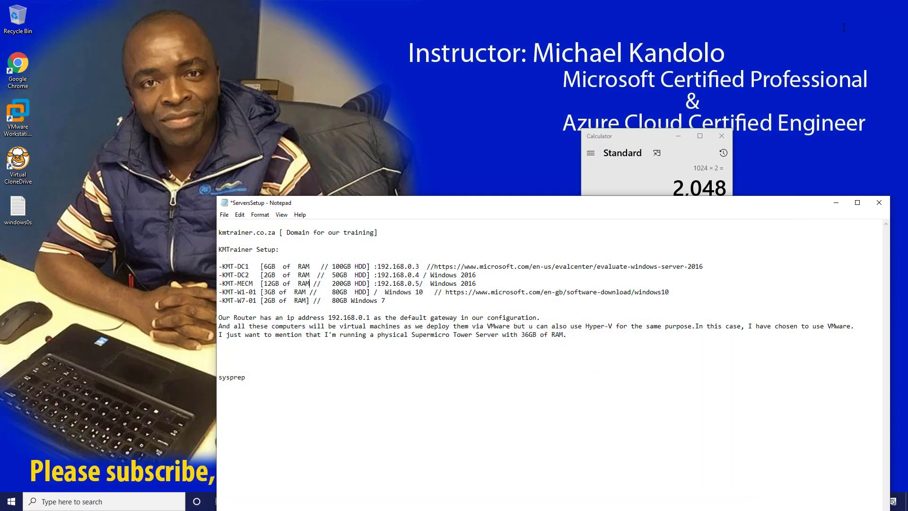
{"action": "left_click_drag", "start_coordinate": [604, 205], "coordinate": [552, 79]}
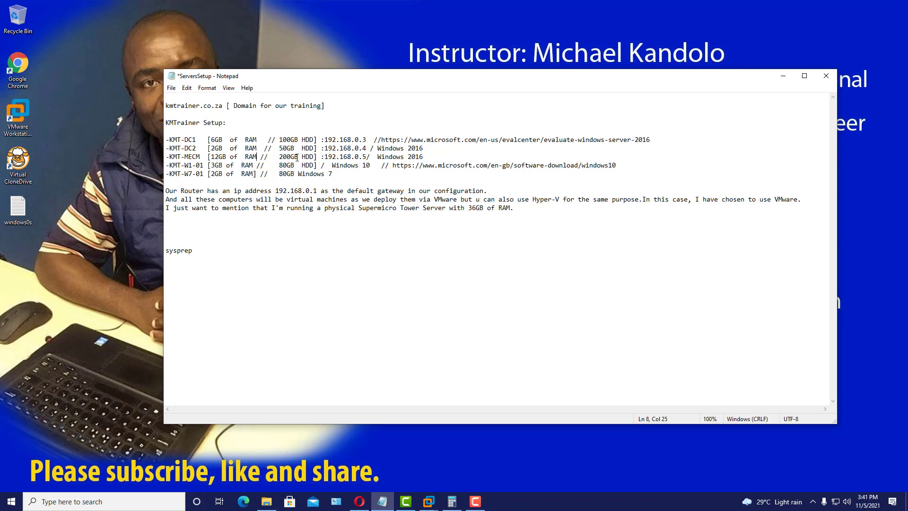
{"action": "left_click", "coordinate": [783, 76]}
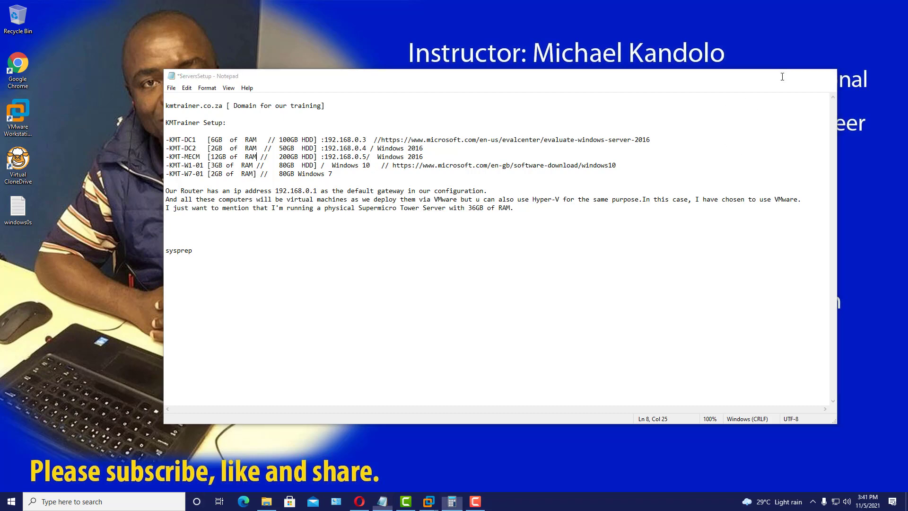
{"action": "left_click", "coordinate": [430, 502]}
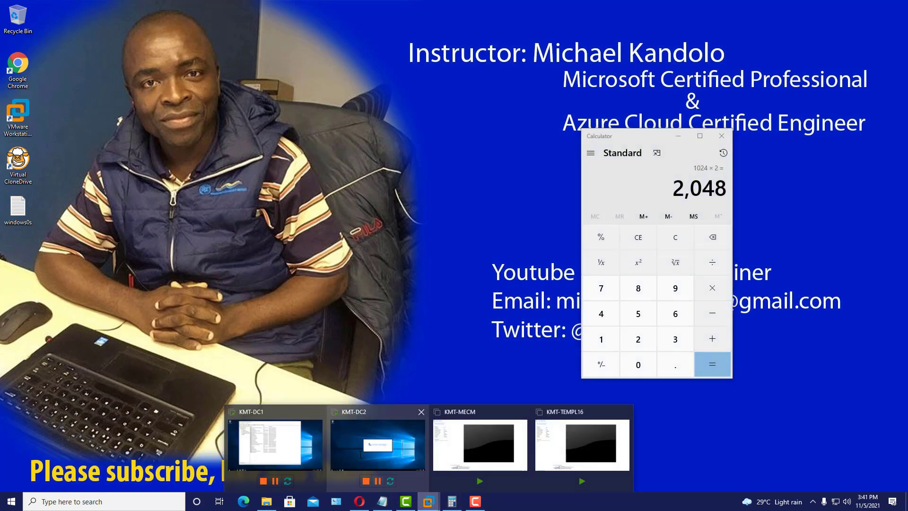
{"action": "left_click", "coordinate": [373, 452]}
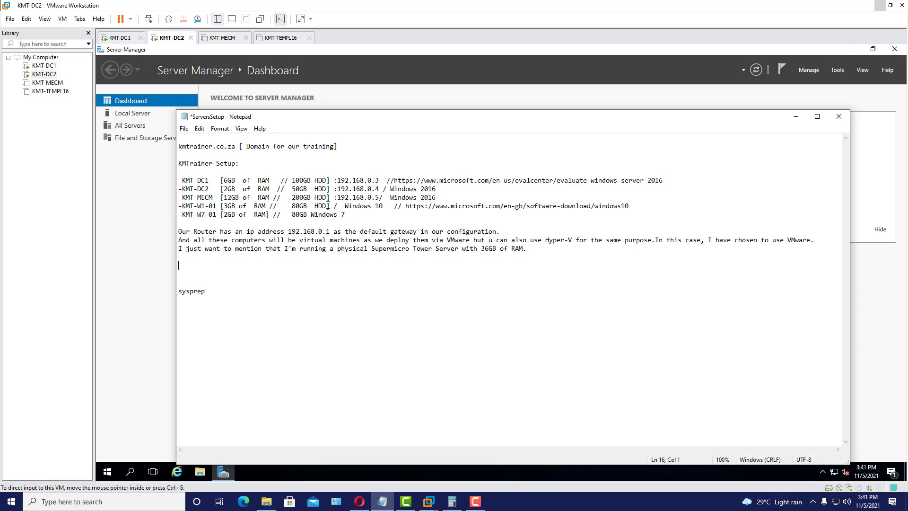
- Change 50GB to 100GB on the KMT-DC2 line of the setup notes and save
{"action": "key", "text": "shift+Left"}
{"action": "type", "text": "10"}
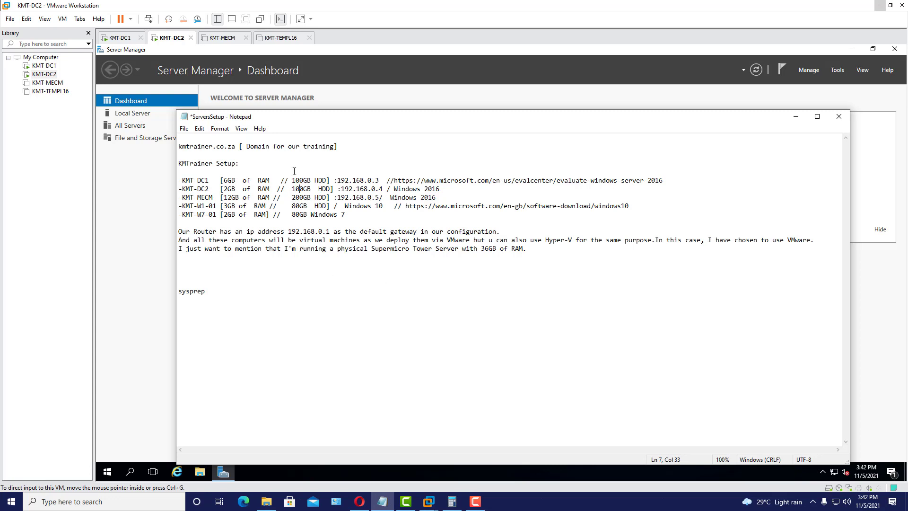
{"action": "left_click", "coordinate": [184, 128]}
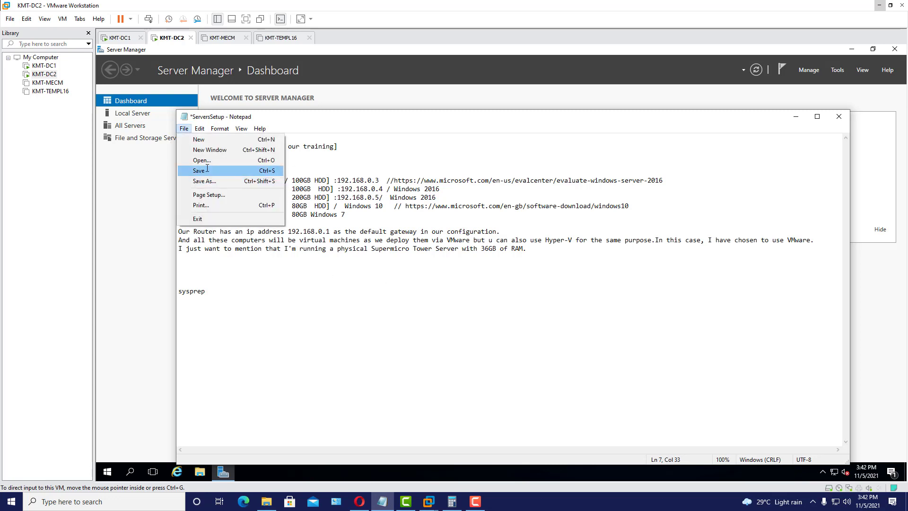
{"action": "left_click", "coordinate": [207, 169]}
{"action": "left_click", "coordinate": [423, 292]}
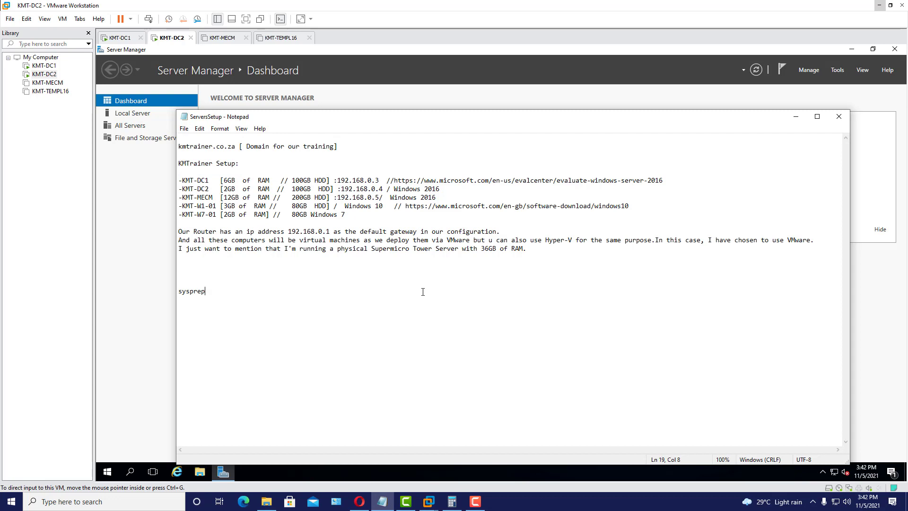
{"action": "left_click", "coordinate": [184, 128]}
{"action": "left_click", "coordinate": [207, 170]}
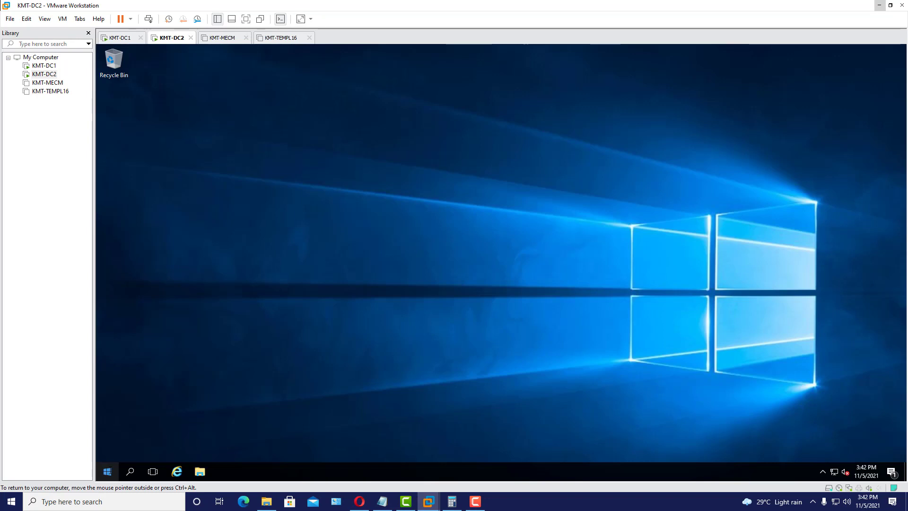
- Open the sysprep folder on KMT-DC2 through the Win+X Run box
{"action": "right_click", "coordinate": [107, 471]}
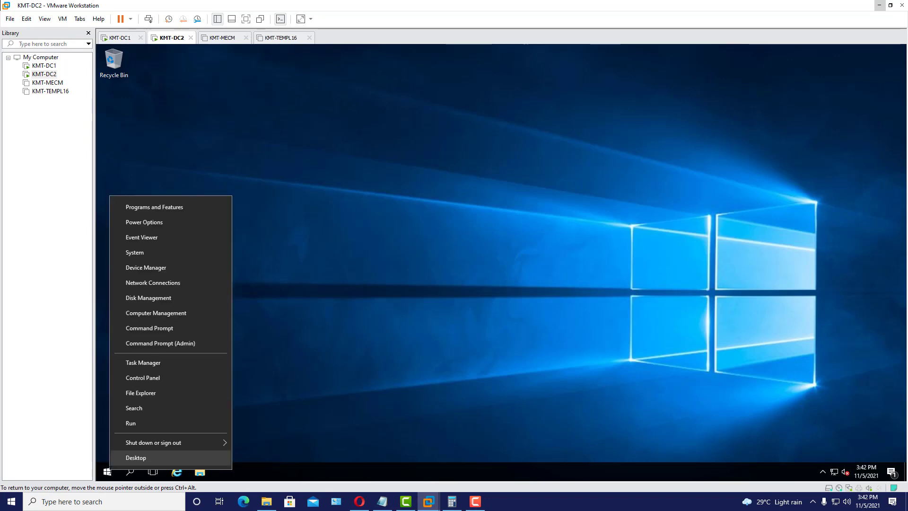
{"action": "left_click", "coordinate": [153, 421]}
{"action": "type", "text": "sysprep"}
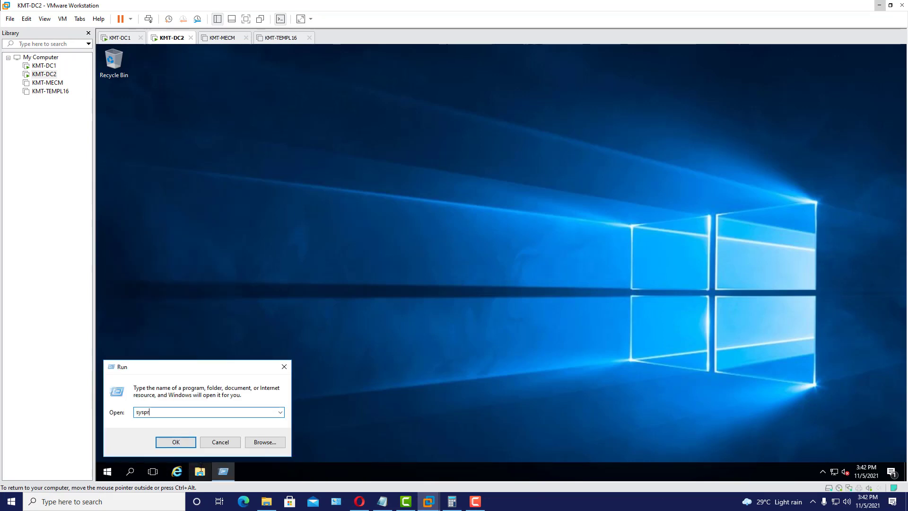
{"action": "left_click", "coordinate": [162, 444]}
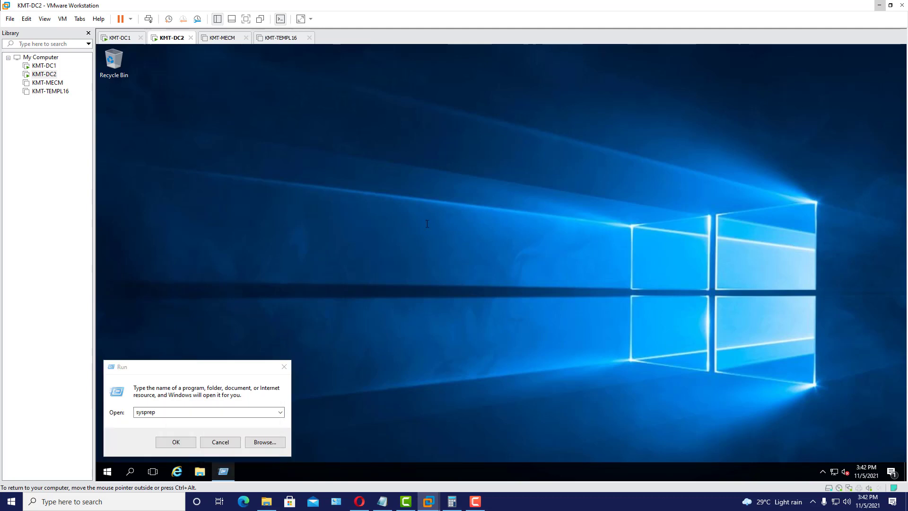
{"action": "left_click", "coordinate": [175, 442]}
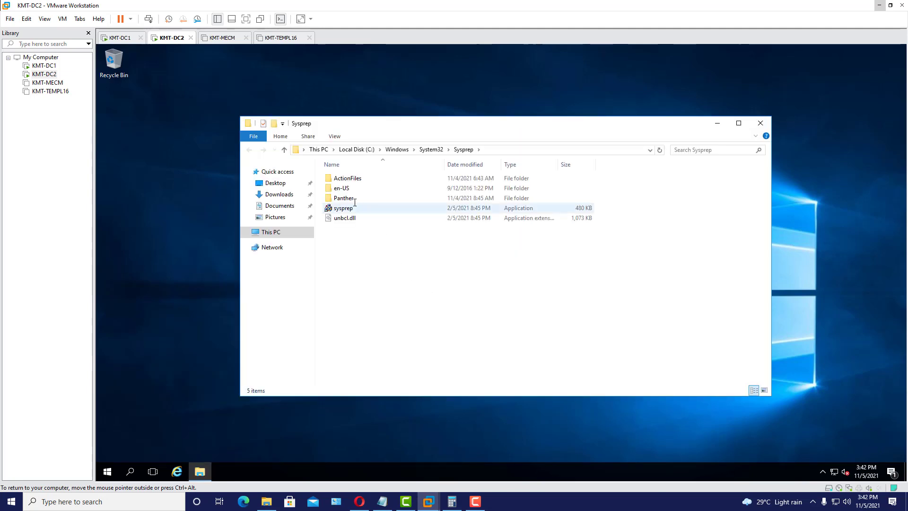
- Run sysprep as administrator with Generalize and reboot, then switch back to KMT-DC1
{"action": "left_click", "coordinate": [344, 208]}
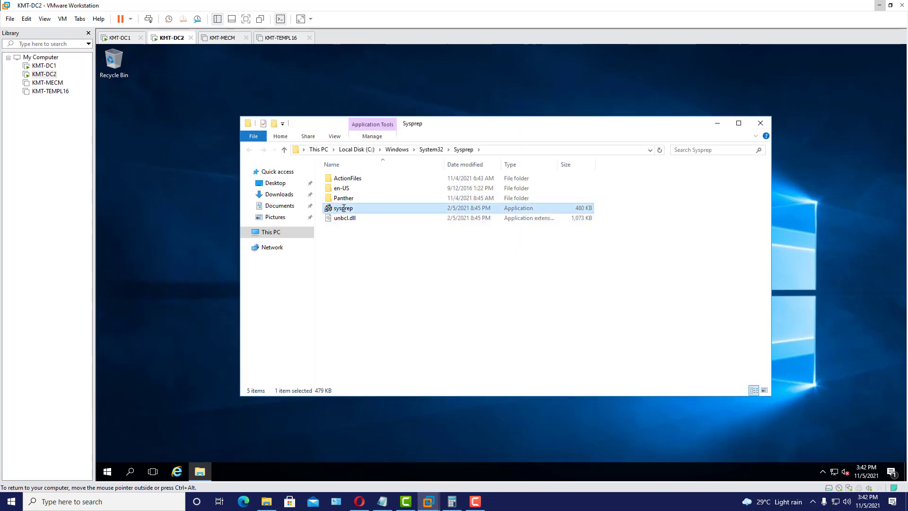
{"action": "right_click", "coordinate": [344, 208]}
{"action": "left_click", "coordinate": [362, 225]}
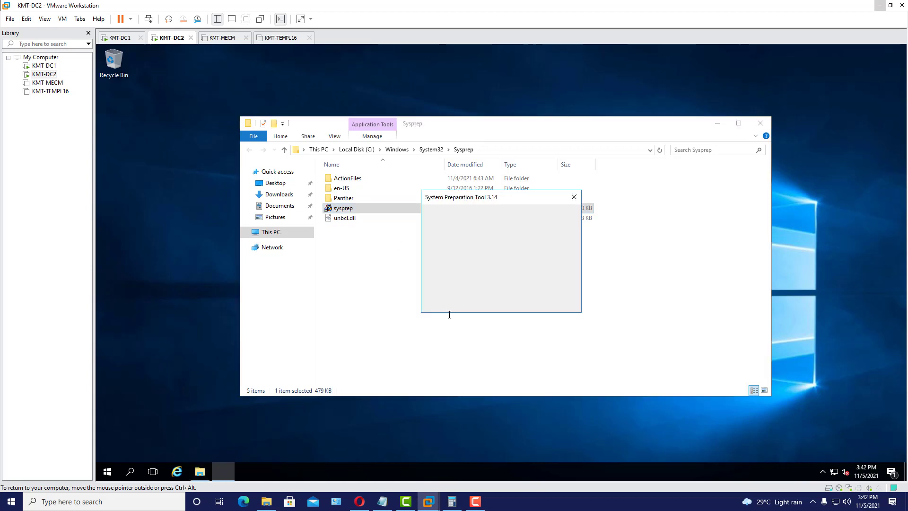
{"action": "left_click", "coordinate": [443, 252]}
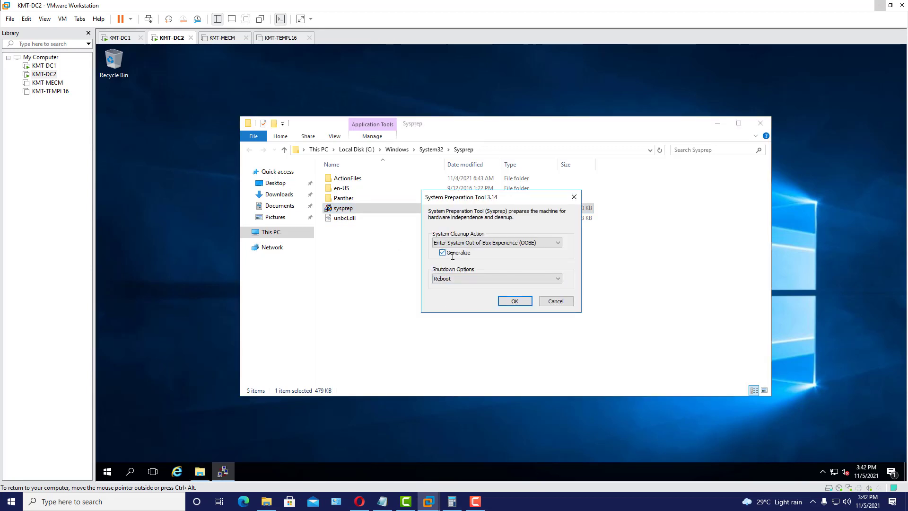
{"action": "left_click", "coordinate": [515, 302]}
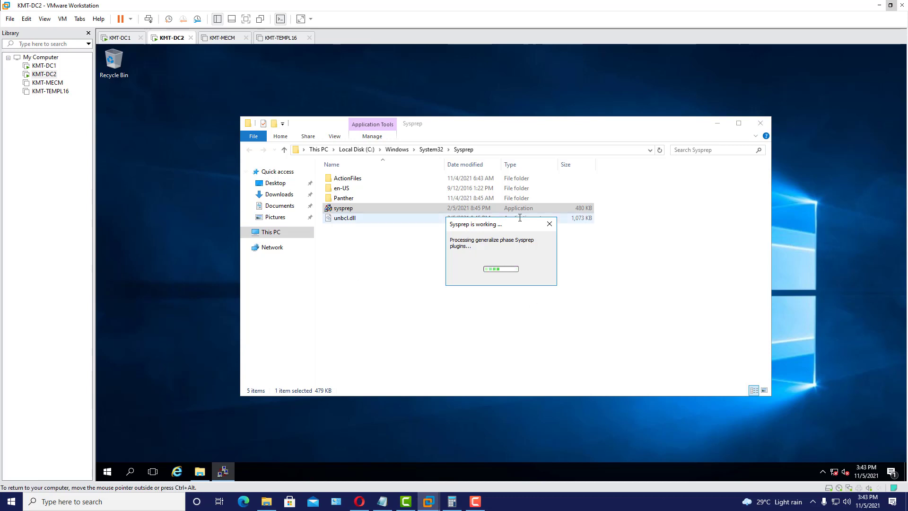
{"action": "left_click", "coordinate": [117, 38]}
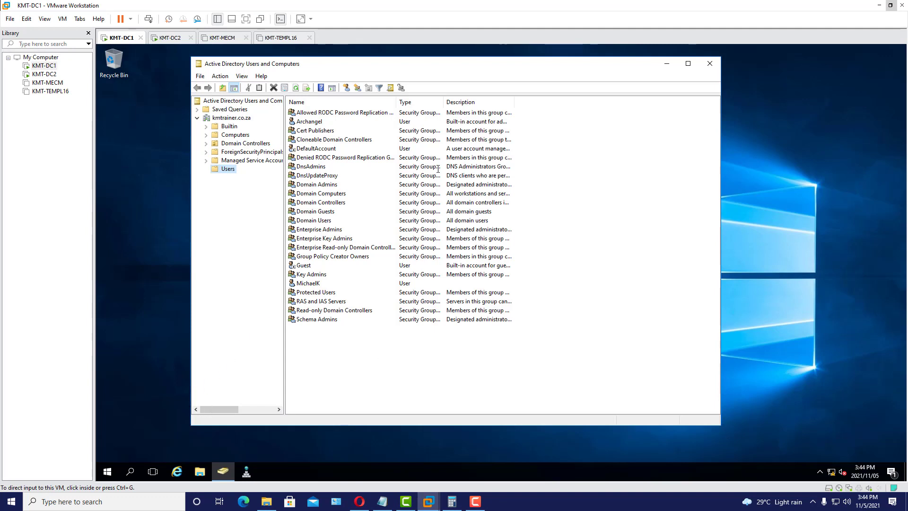
- Open Server Manager, view kmtrainer.co.za in Active Directory Domains and Trusts, then close that console
{"action": "left_click", "coordinate": [107, 472]}
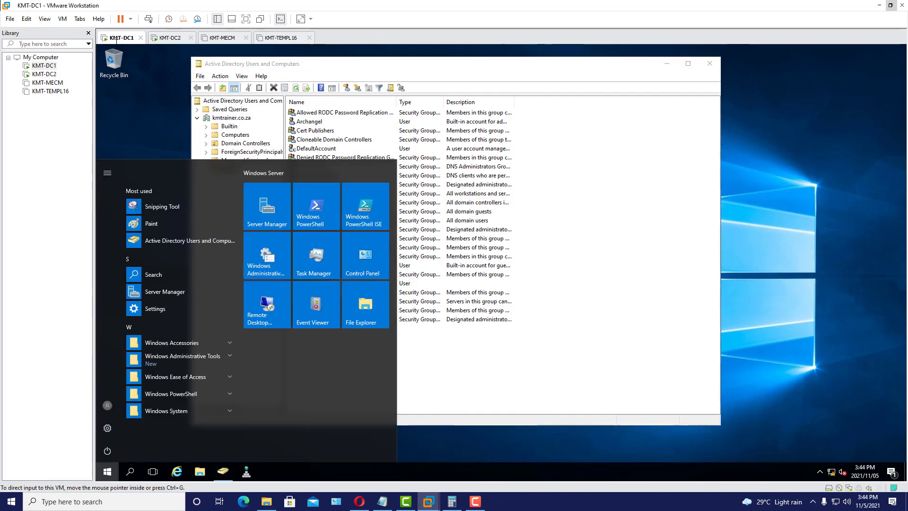
{"action": "left_click", "coordinate": [267, 208]}
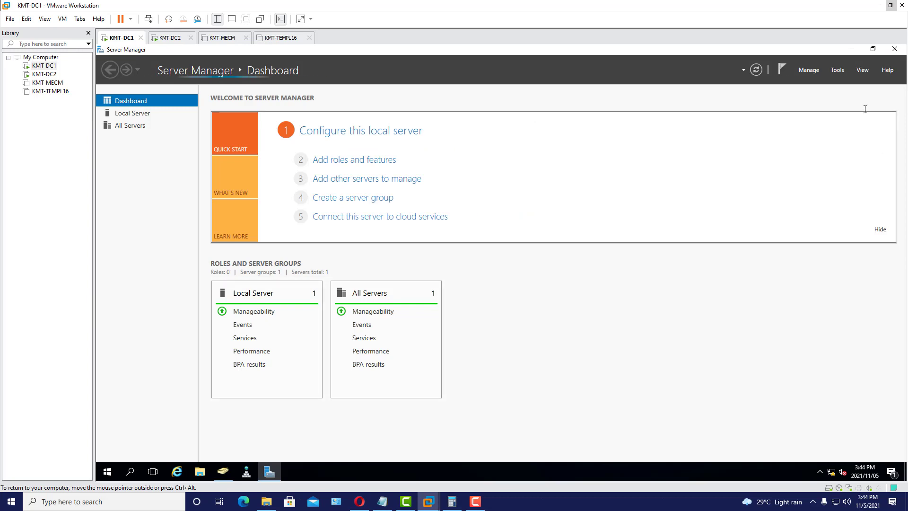
{"action": "left_click", "coordinate": [838, 70]}
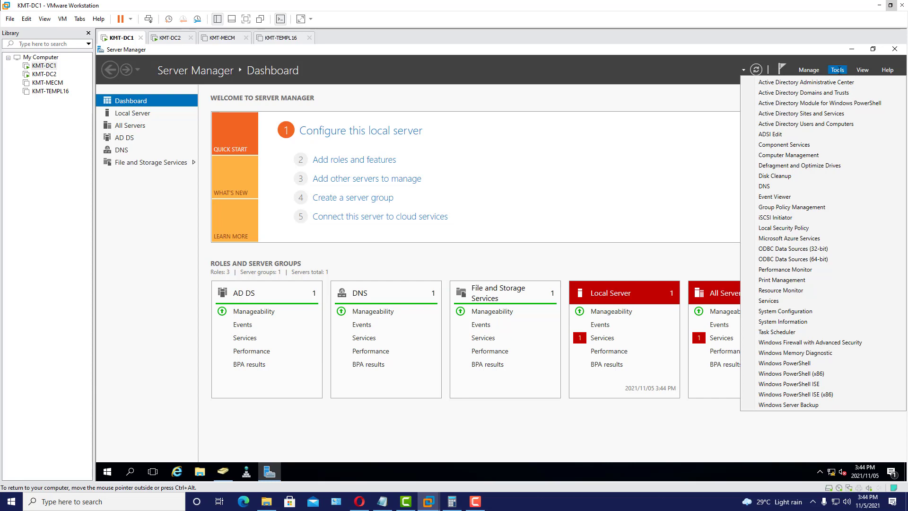
{"action": "left_click", "coordinate": [847, 93]}
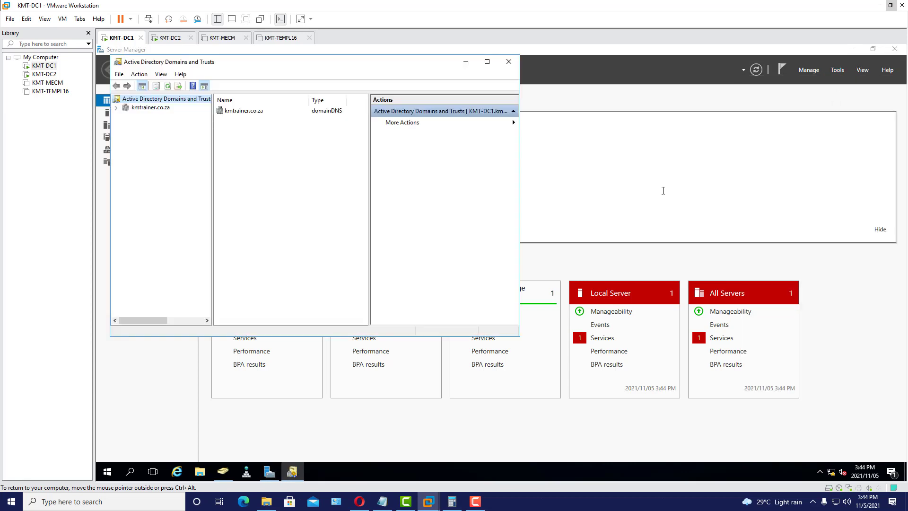
{"action": "left_click_drag", "start_coordinate": [314, 65], "coordinate": [391, 90]}
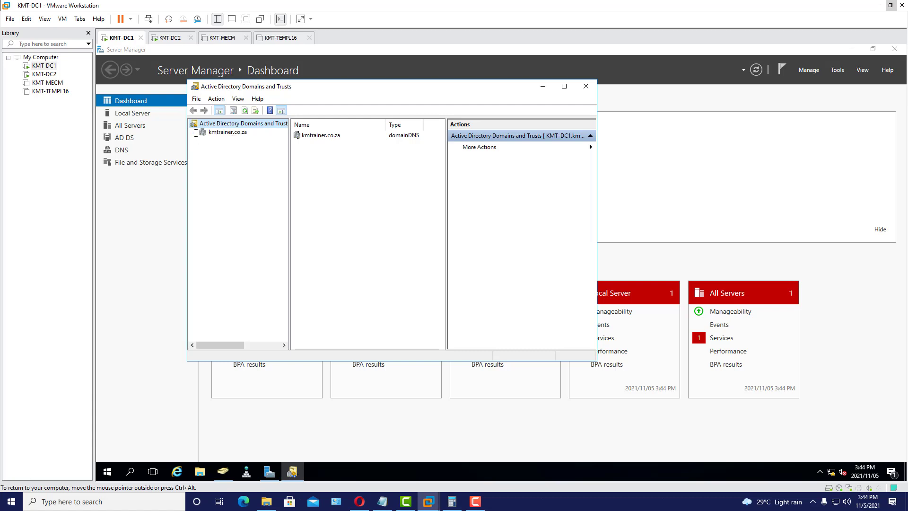
{"action": "left_click", "coordinate": [231, 133]}
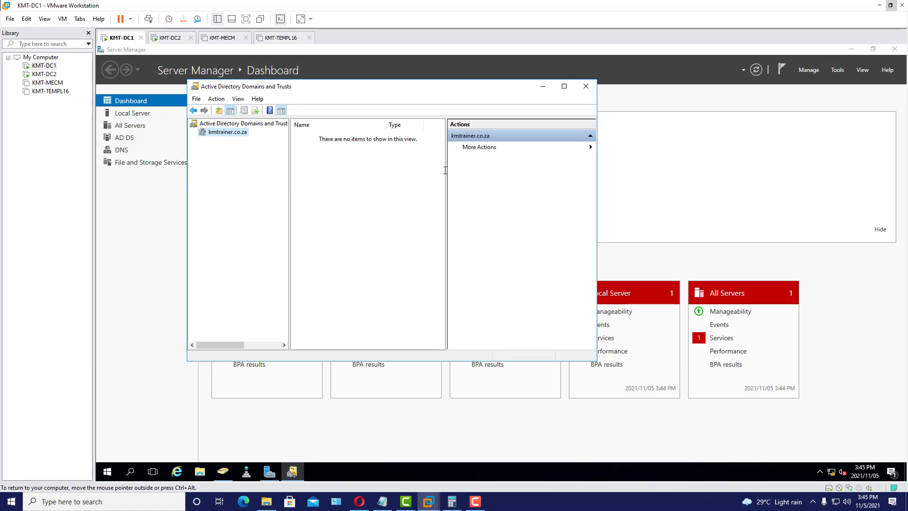
{"action": "left_click", "coordinate": [585, 86]}
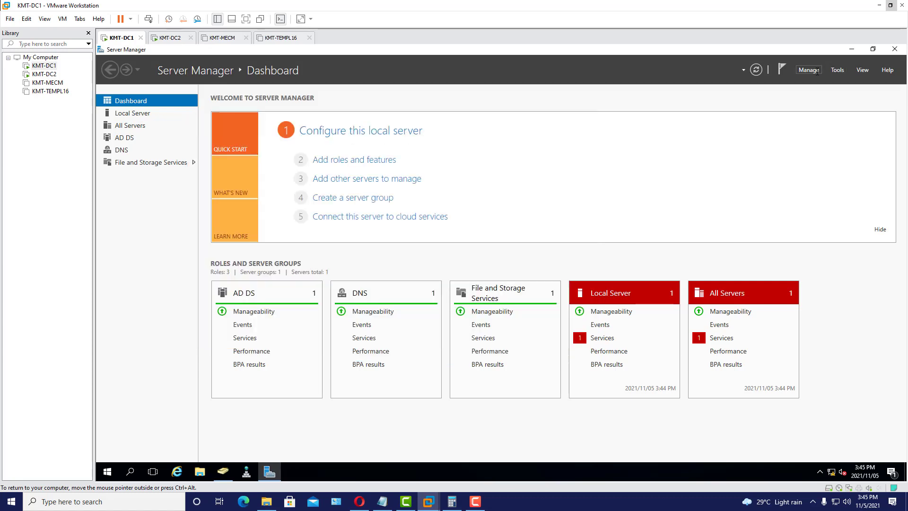
- Open Active Directory Administrative Center from Server Manager Tools and select the Builtin container
{"action": "left_click", "coordinate": [817, 71]}
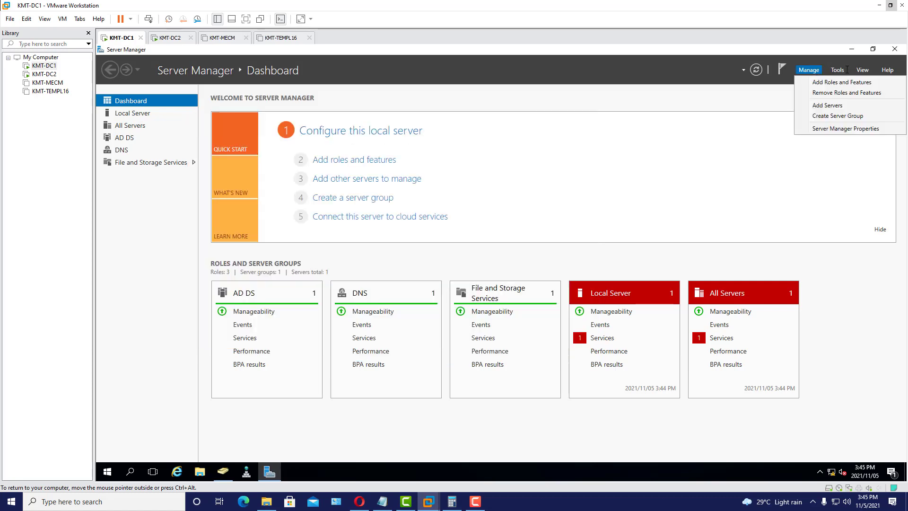
{"action": "left_click", "coordinate": [841, 70]}
{"action": "left_click", "coordinate": [820, 86]}
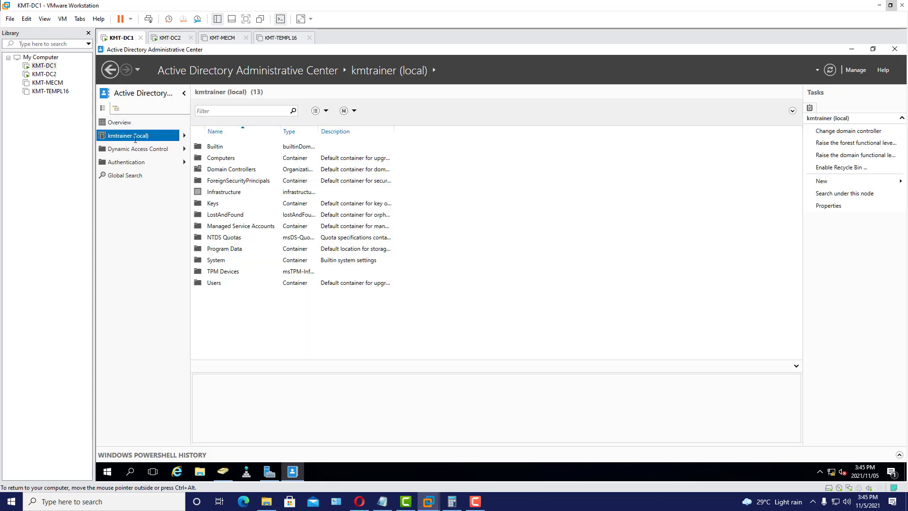
{"action": "left_click", "coordinate": [223, 472]}
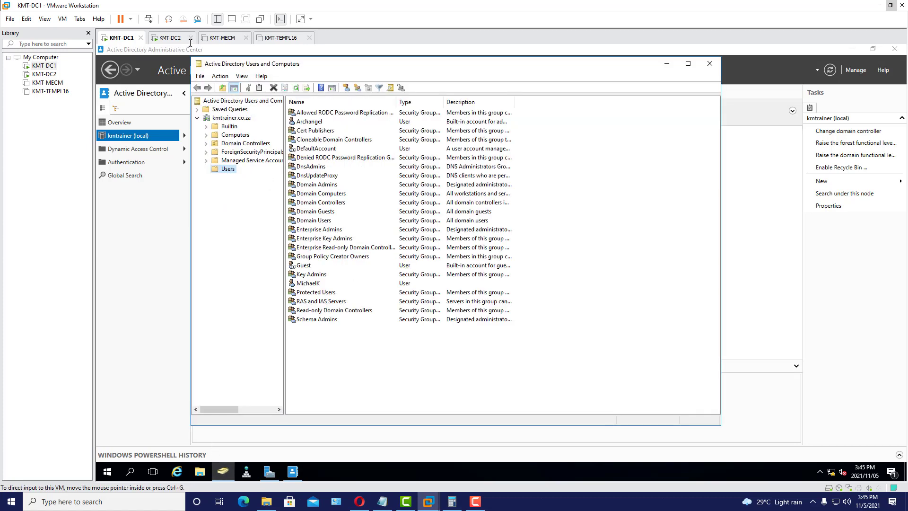
{"action": "left_click_drag", "start_coordinate": [346, 63], "coordinate": [517, 116]}
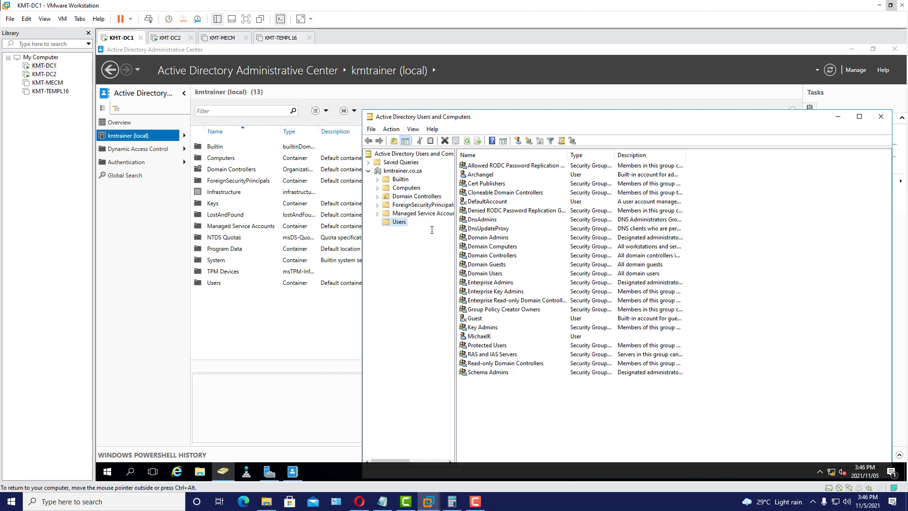
{"action": "left_click", "coordinate": [256, 310]}
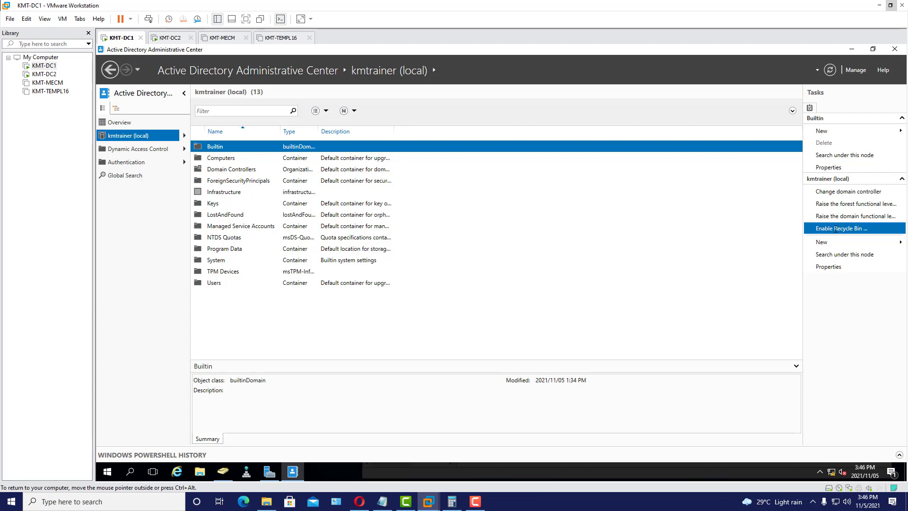
- Enable the AD Recycle Bin, confirm both prompts, refresh with F5, and close the center
{"action": "left_click", "coordinate": [836, 229]}
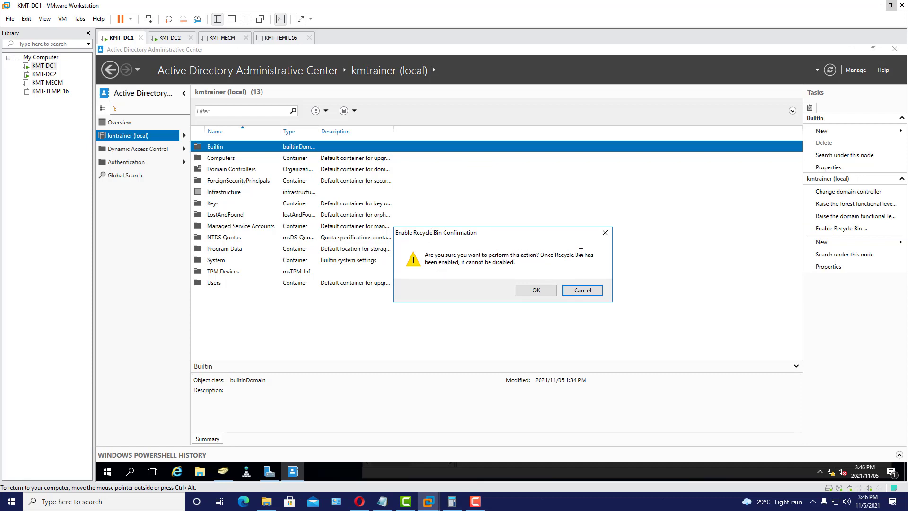
{"action": "left_click", "coordinate": [537, 290]}
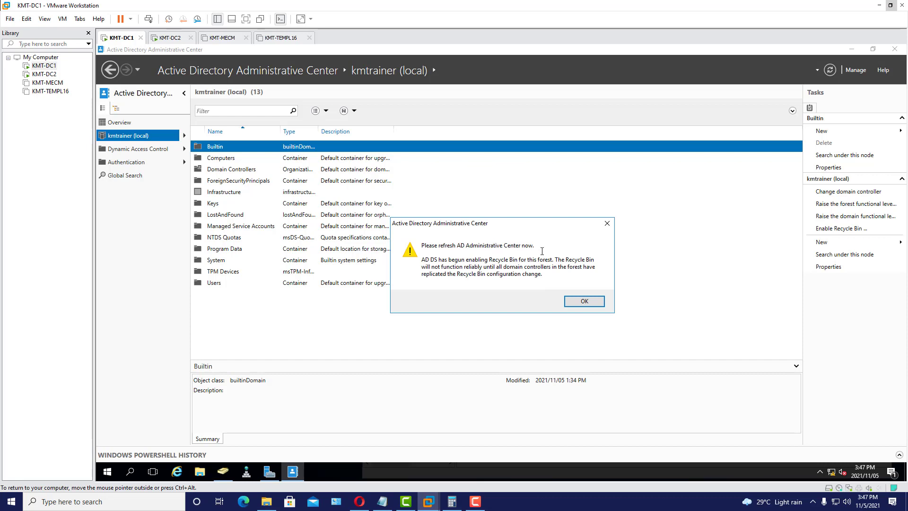
{"action": "left_click", "coordinate": [584, 301]}
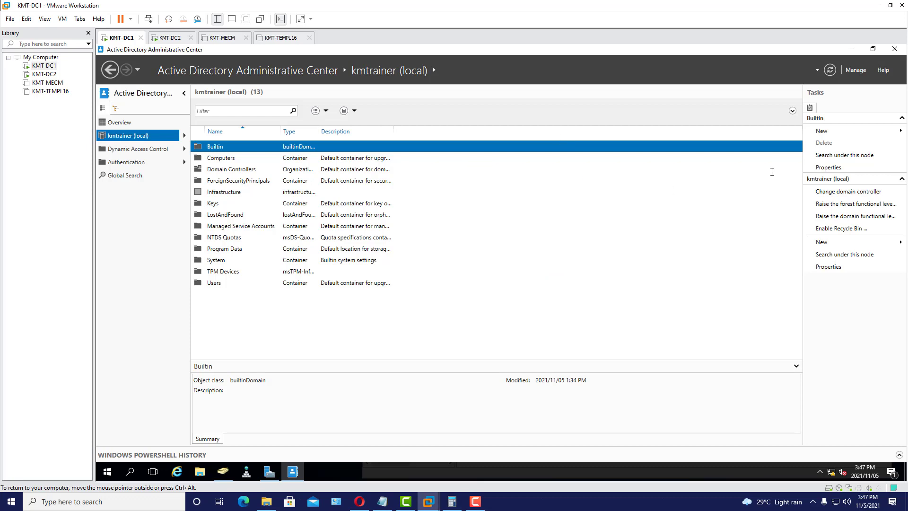
{"action": "key", "text": "F5"}
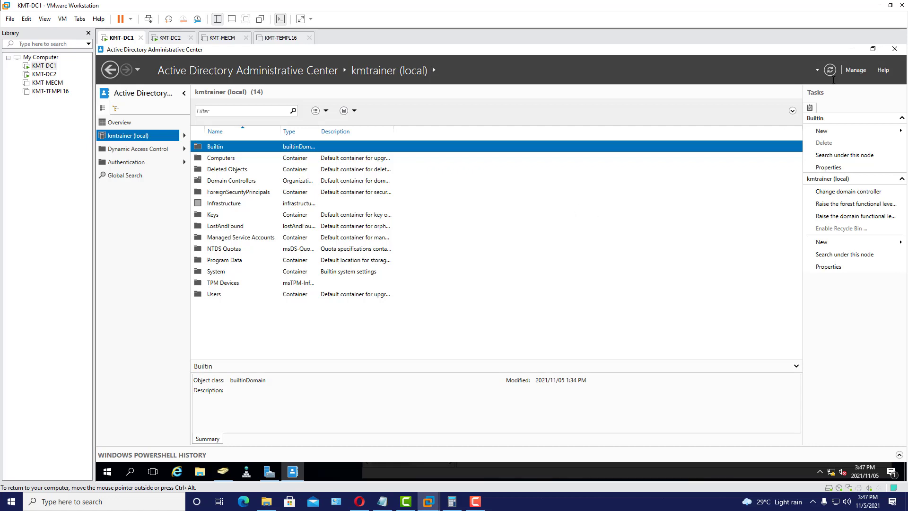
{"action": "left_click", "coordinate": [895, 49]}
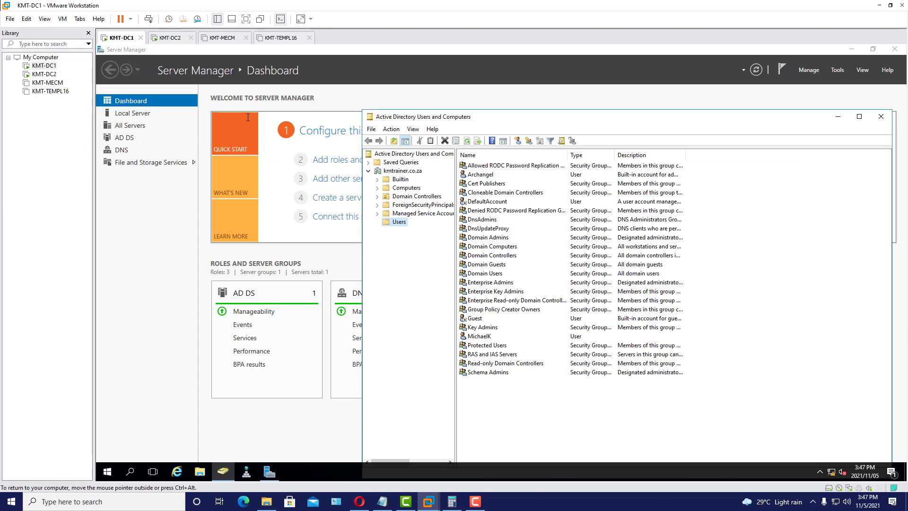
- On KMT-DC2, choose South Africa as the home country/region and continue
{"action": "left_click", "coordinate": [171, 38]}
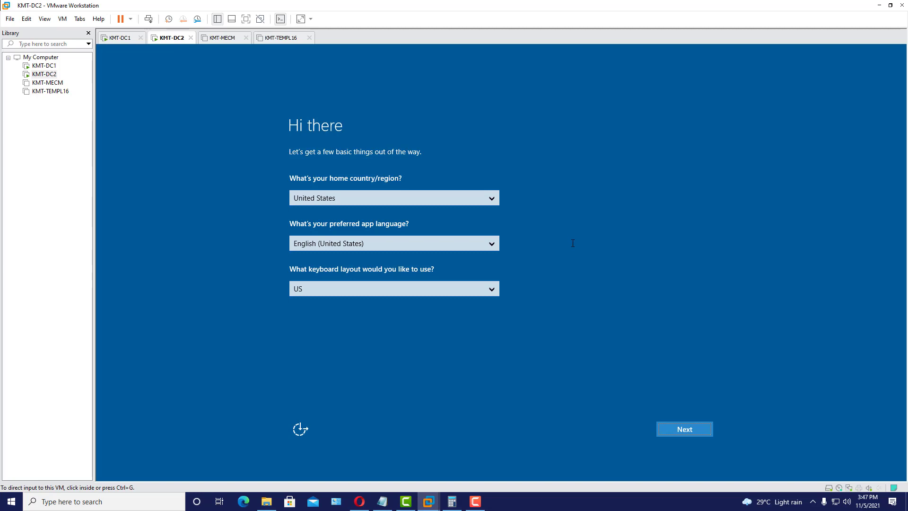
{"action": "left_click", "coordinate": [504, 210]}
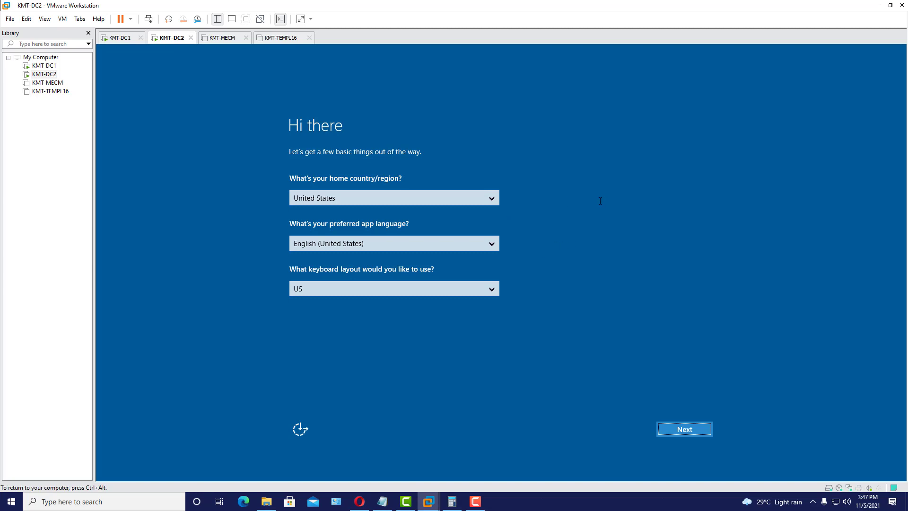
{"action": "left_click", "coordinate": [497, 200]}
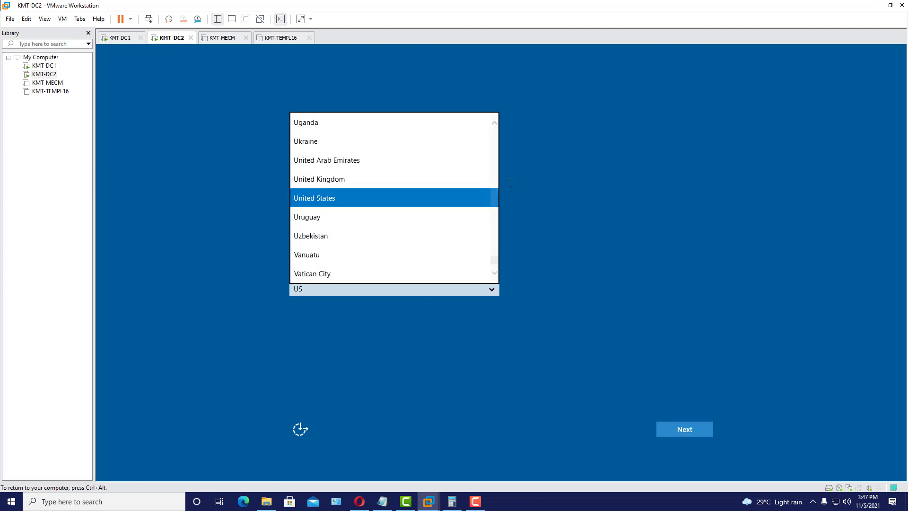
{"action": "scroll", "coordinate": [467, 211], "scroll_direction": "down", "scroll_amount": 1}
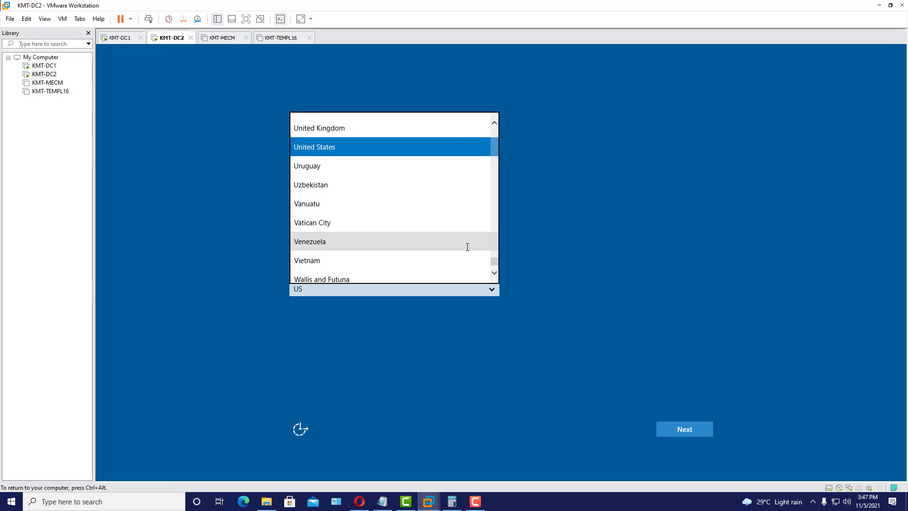
{"action": "scroll", "coordinate": [468, 246], "scroll_direction": "down", "scroll_amount": 2}
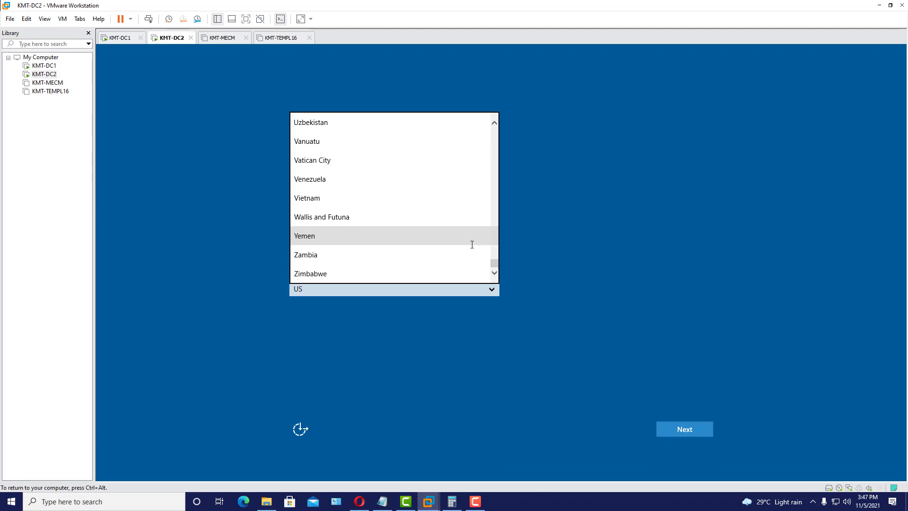
{"action": "scroll", "coordinate": [475, 244], "scroll_direction": "up", "scroll_amount": 8}
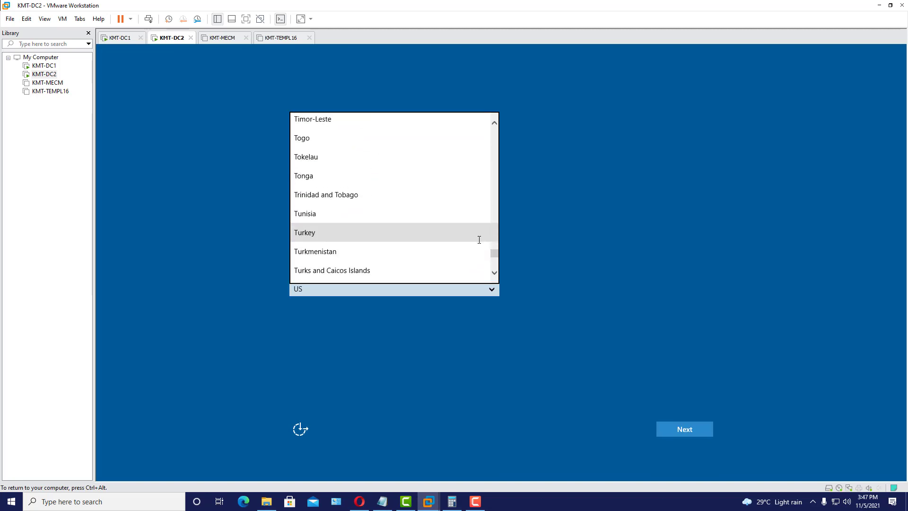
{"action": "scroll", "coordinate": [485, 238], "scroll_direction": "up", "scroll_amount": 5}
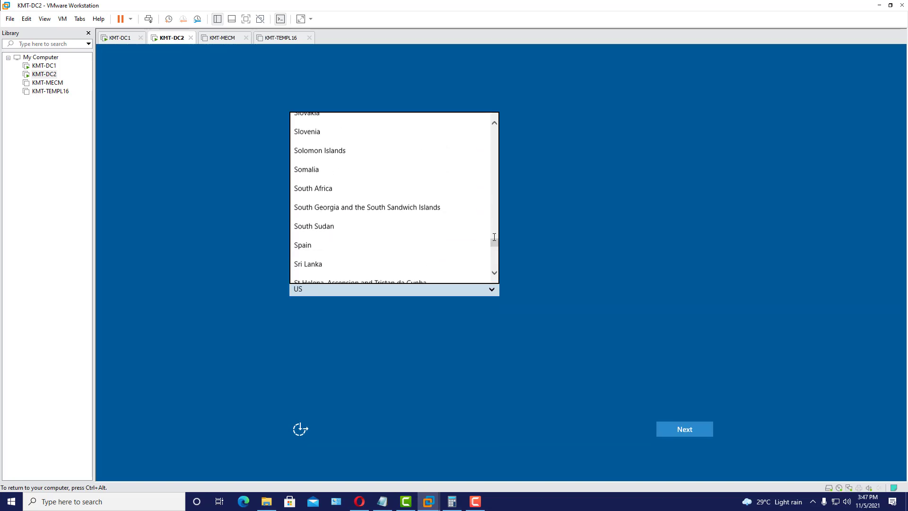
{"action": "left_click", "coordinate": [411, 201]}
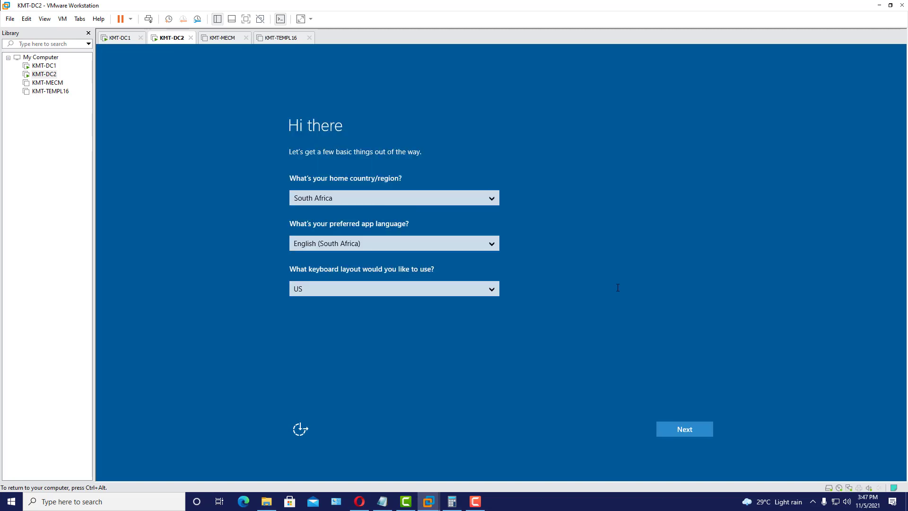
{"action": "left_click", "coordinate": [692, 429]}
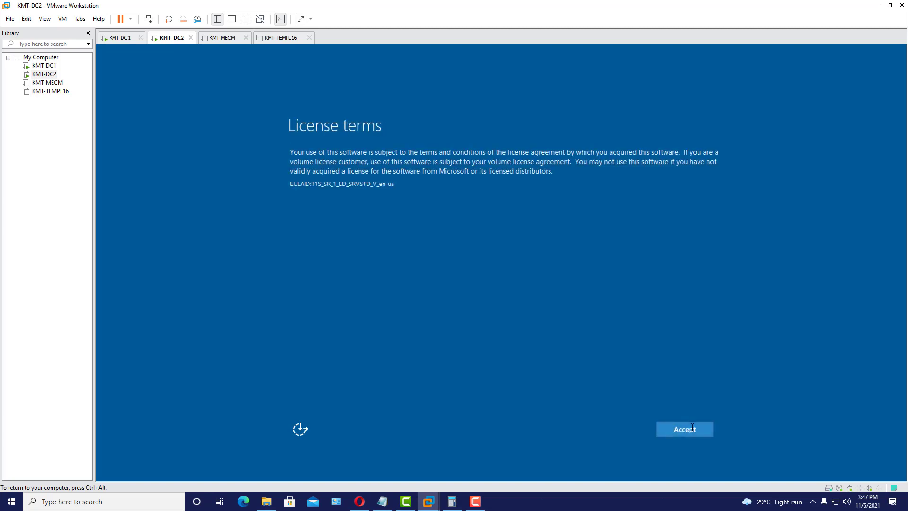
- Accept the licence terms and set and confirm the Administrator password
{"action": "left_click", "coordinate": [691, 430]}
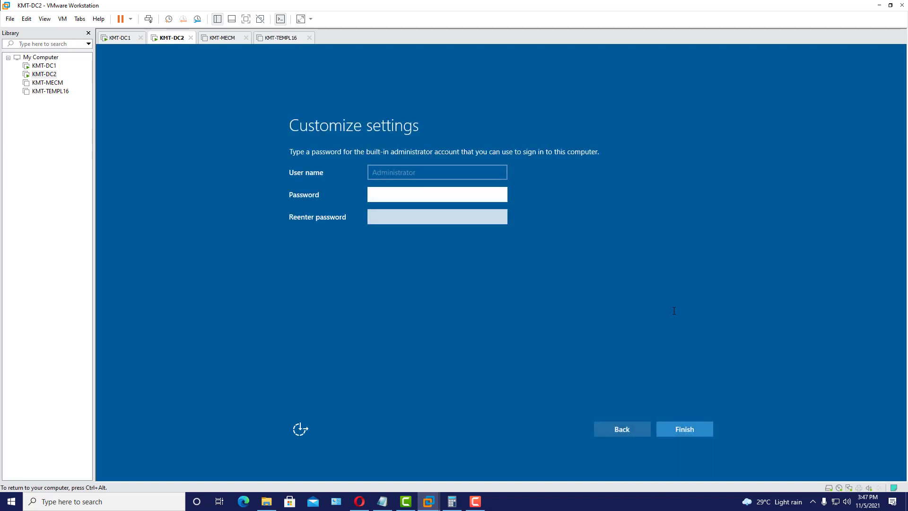
{"action": "type", "text": "•••••"}
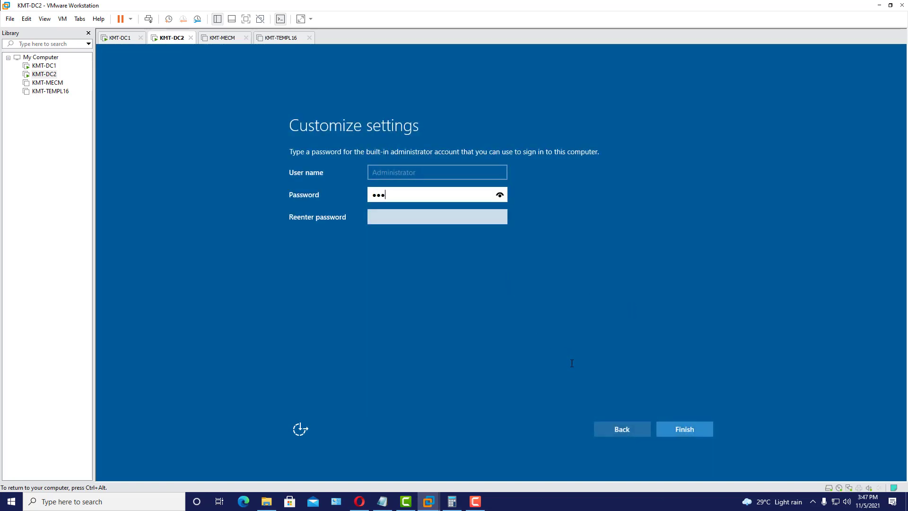
{"action": "key", "text": "BackSpace"}
{"action": "key", "text": "BackSpace"}
{"action": "key", "text": "BackSpace"}
{"action": "key", "text": "BackSpace"}
{"action": "key", "text": "BackSpace"}
{"action": "type", "text": "•••••••••"}
{"action": "key", "text": "Tab"}
{"action": "type", "text": "••••••"}
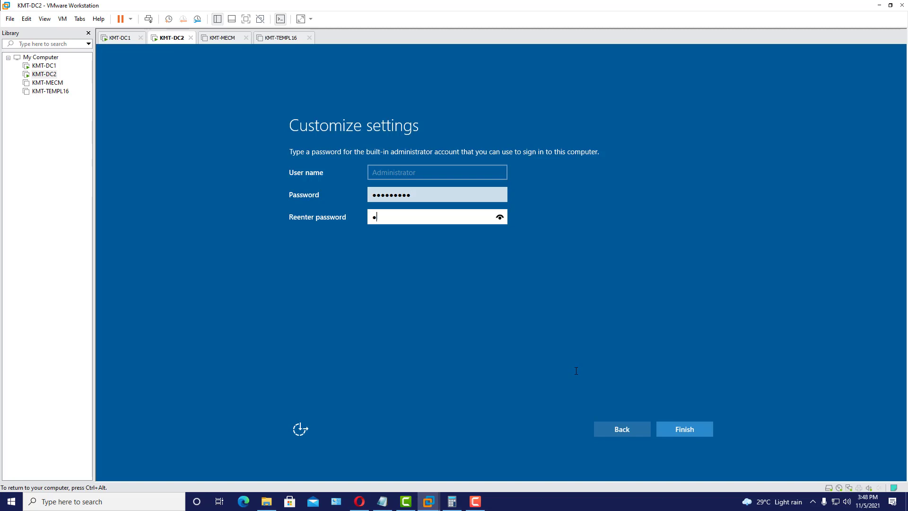
{"action": "type", "text": "•••"}
{"action": "key", "text": "Return"}
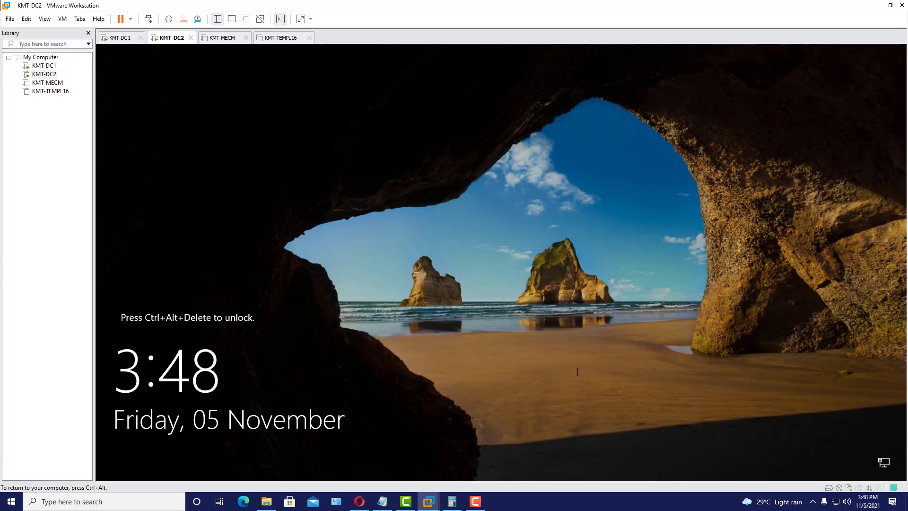
- Unlock KMT-DC2 with Ctrl+Alt+Del and sign in with the Administrator password
{"action": "left_click", "coordinate": [148, 19]}
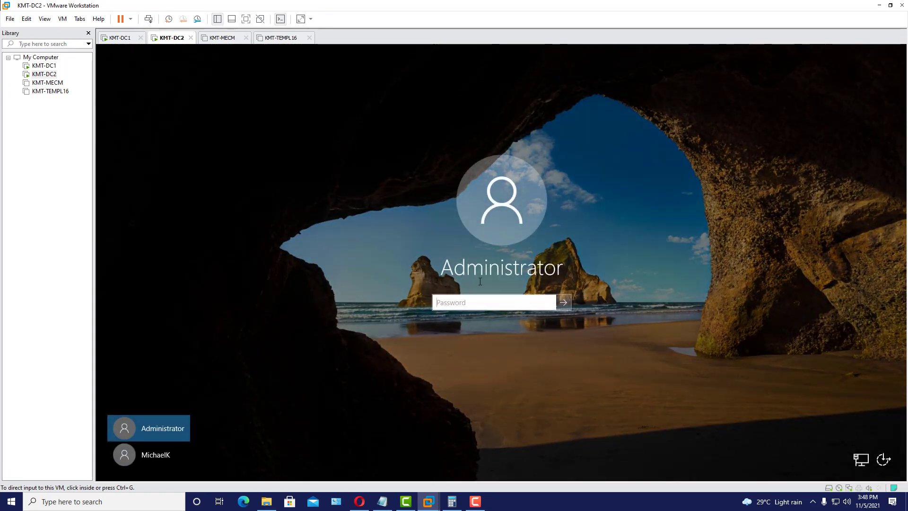
{"action": "left_click", "coordinate": [474, 302]}
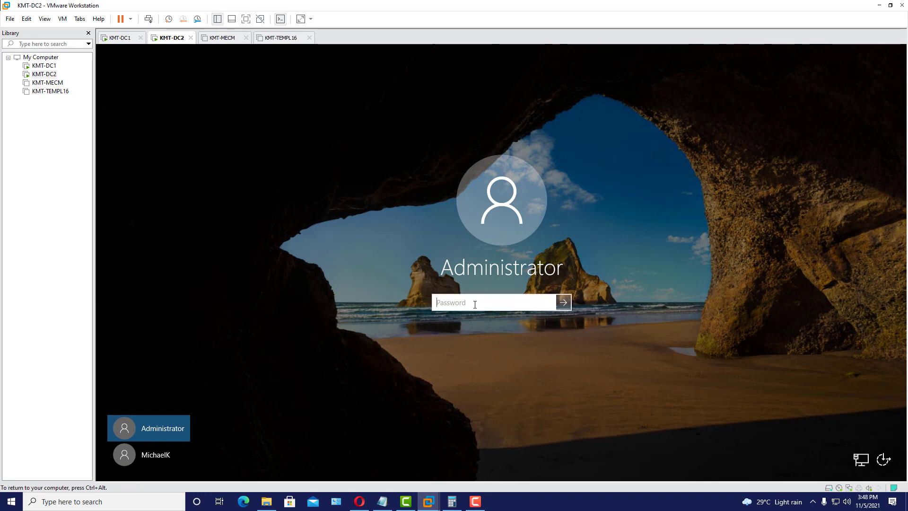
{"action": "type", "text": "•••••••"}
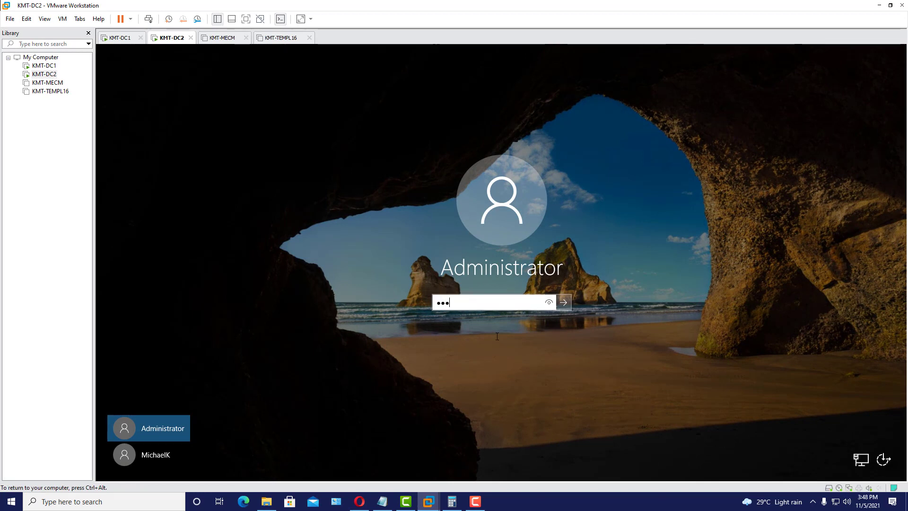
{"action": "type", "text": "••"}
{"action": "key", "text": "Return"}
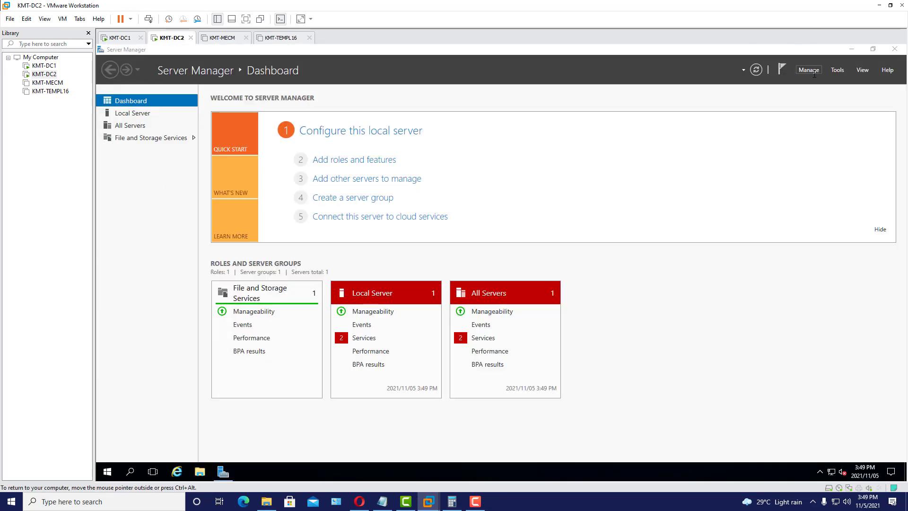
- Set Server Manager Properties to 'Do not start Server Manager automatically at logon'
{"action": "left_click", "coordinate": [810, 71]}
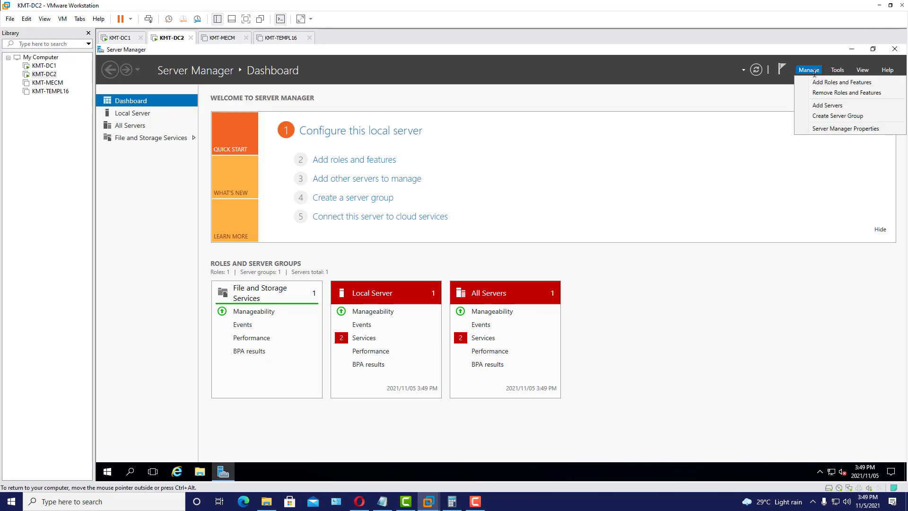
{"action": "left_click", "coordinate": [832, 129]}
{"action": "left_click", "coordinate": [394, 275]}
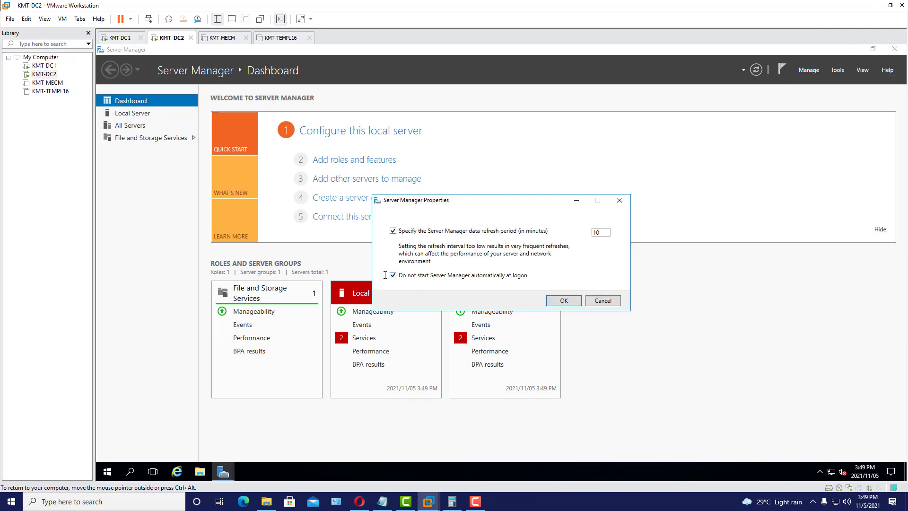
{"action": "left_click", "coordinate": [564, 301]}
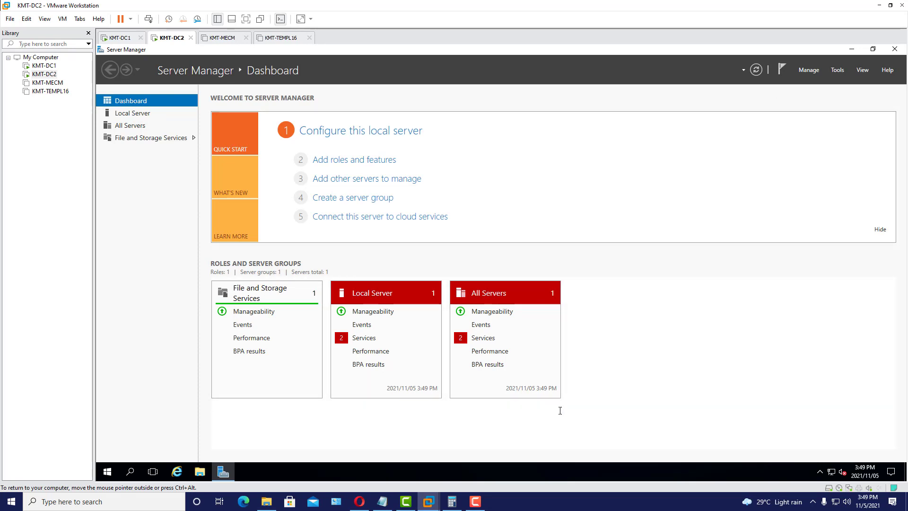
- Show the Local Server properties page, checking the ServersSetup notes alongside
{"action": "left_click", "coordinate": [387, 498]}
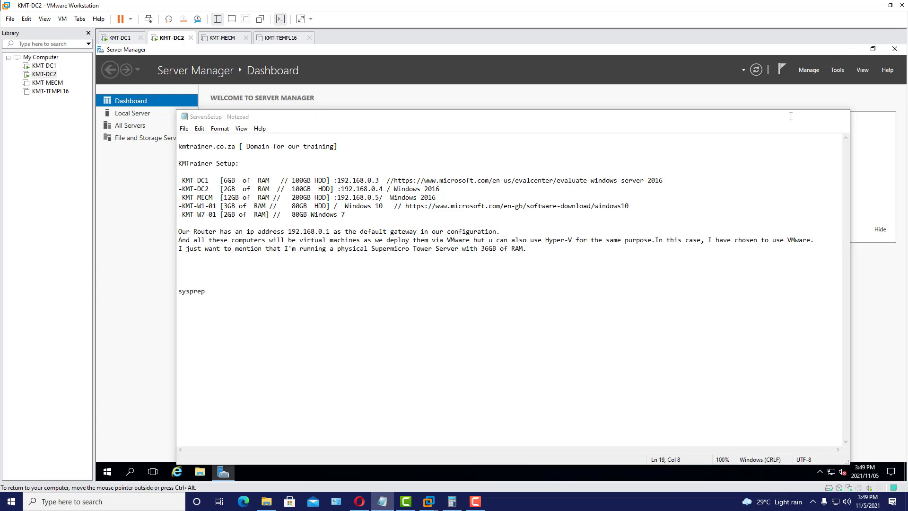
{"action": "left_click", "coordinate": [796, 116]}
{"action": "left_click", "coordinate": [141, 113]}
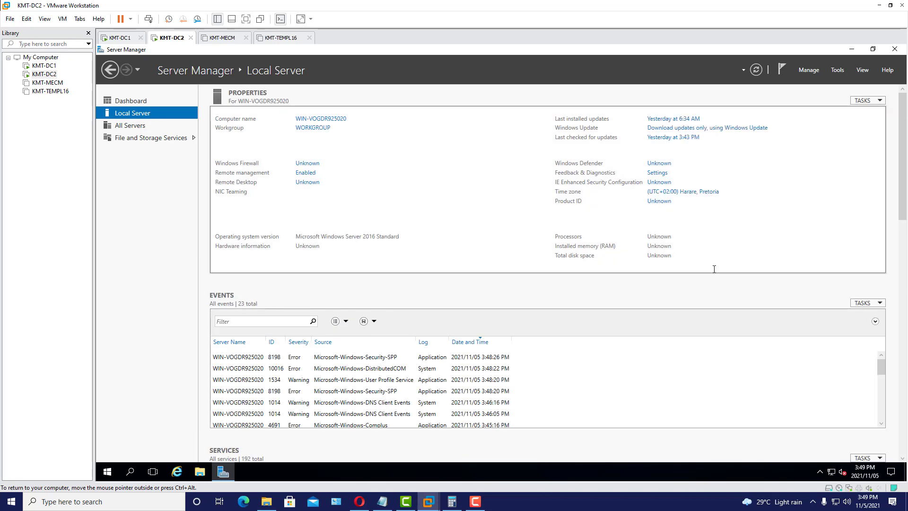
{"action": "left_click", "coordinate": [387, 499]}
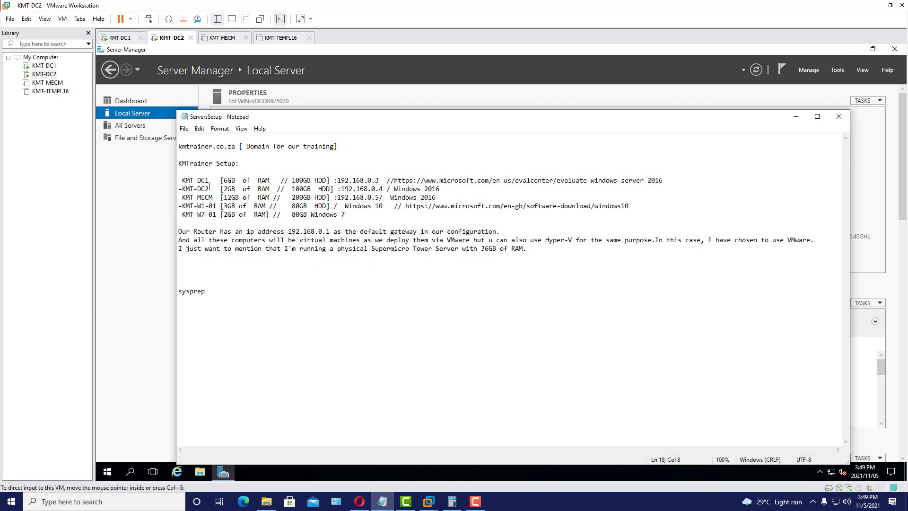
{"action": "left_click", "coordinate": [797, 117]}
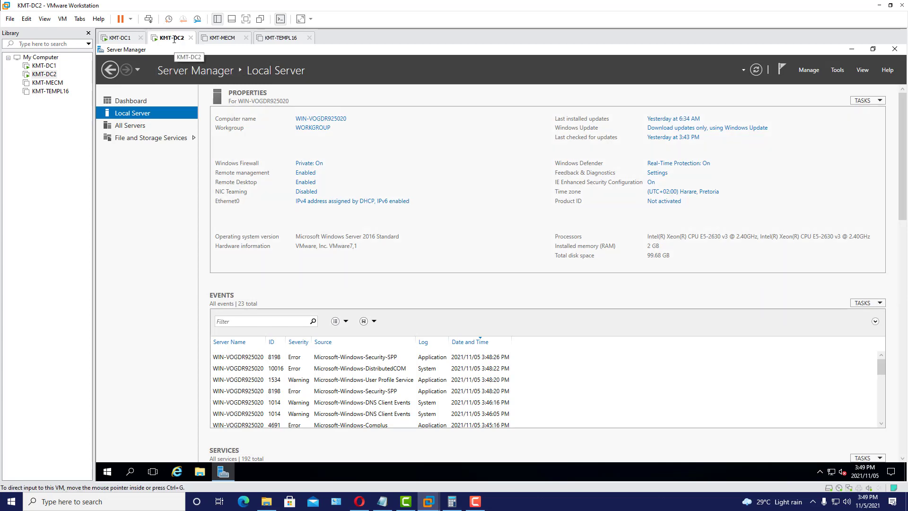
- Change the computer name to KMT-DC2 in System Properties and choose Restart Later
{"action": "left_click", "coordinate": [326, 118]}
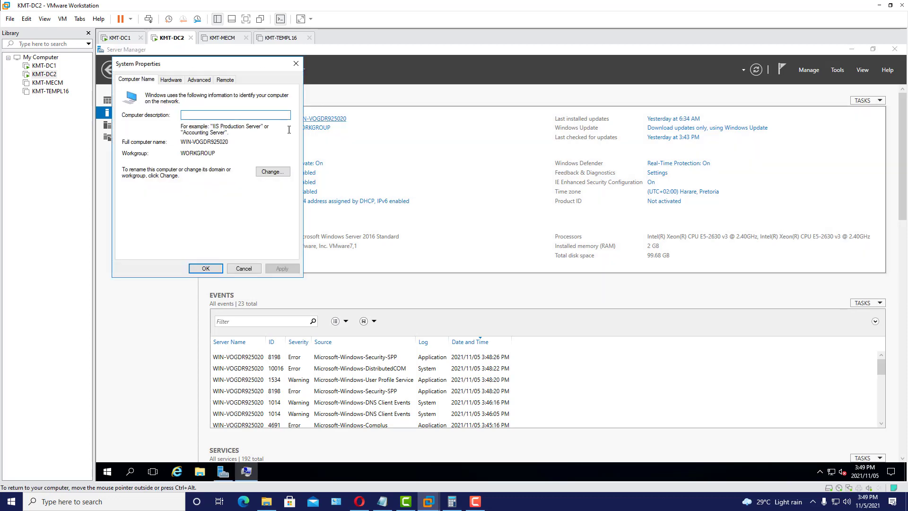
{"action": "left_click", "coordinate": [272, 171]}
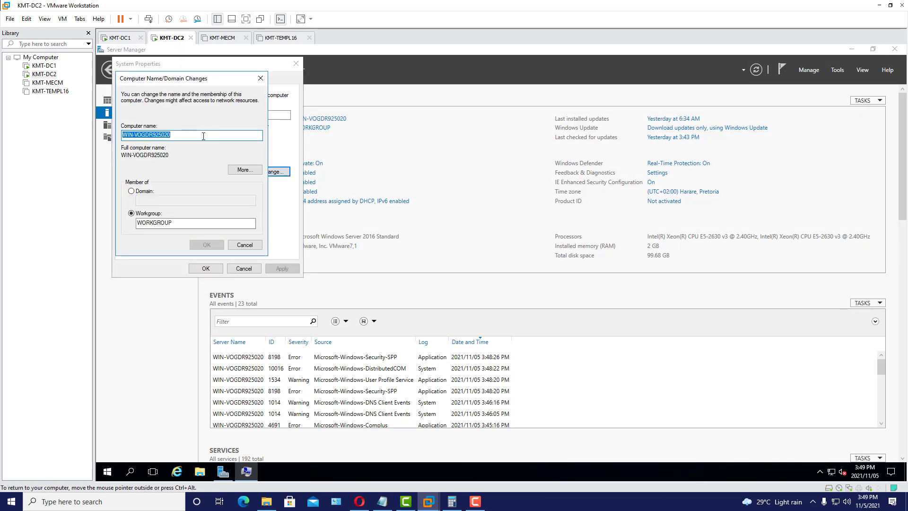
{"action": "type", "text": "KMT-DC2"}
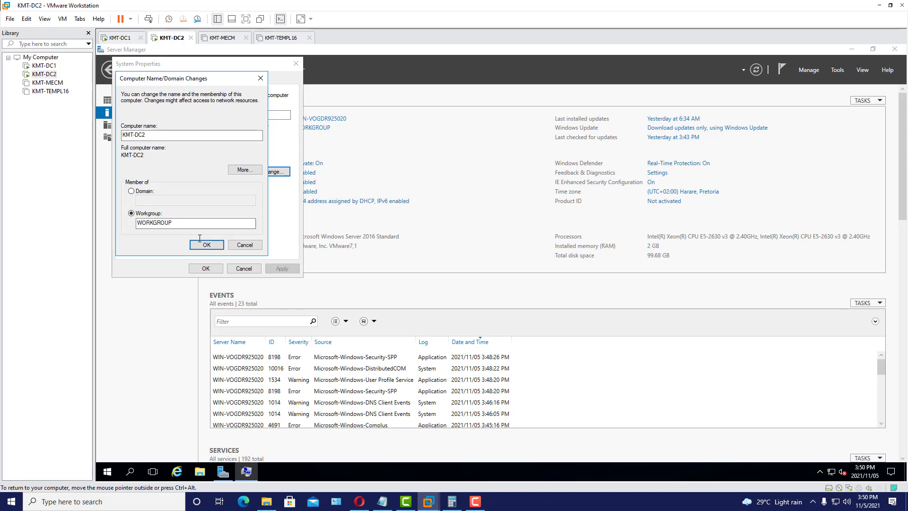
{"action": "left_click", "coordinate": [199, 239]}
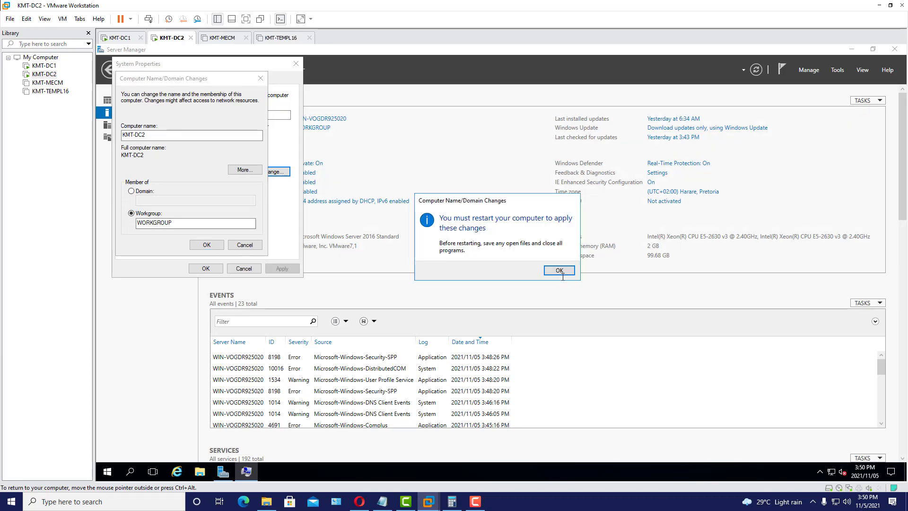
{"action": "left_click", "coordinate": [560, 270]}
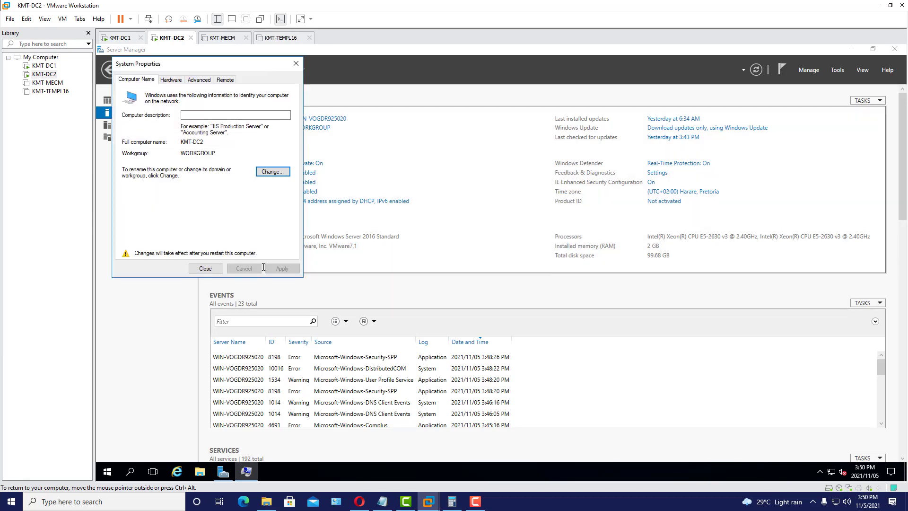
{"action": "left_click", "coordinate": [207, 268]}
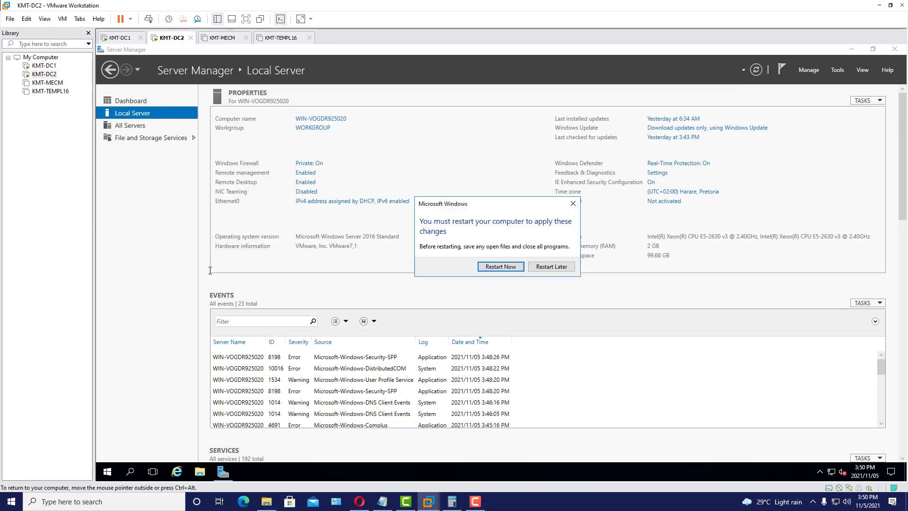
{"action": "left_click", "coordinate": [551, 267]}
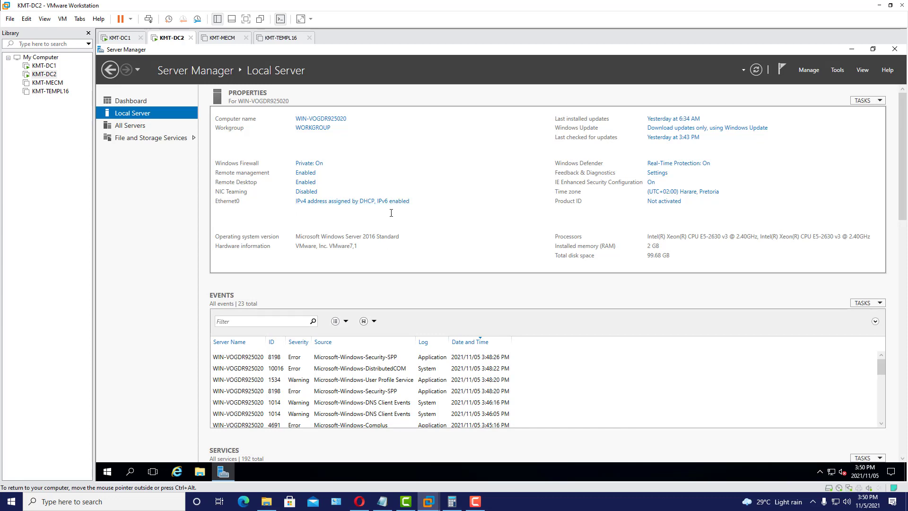
- Disable Internet Protocol Version 6 on the Ethernet0 adapter
{"action": "left_click", "coordinate": [336, 202]}
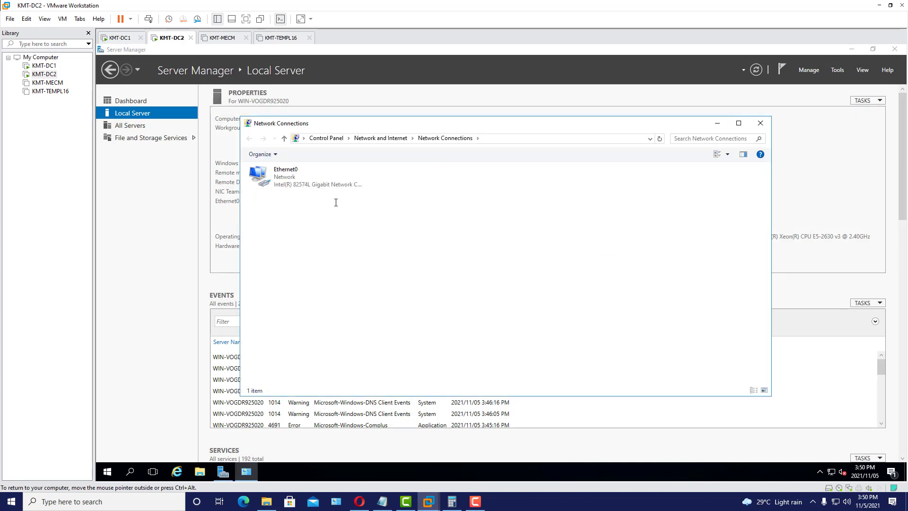
{"action": "double_click", "coordinate": [287, 180]}
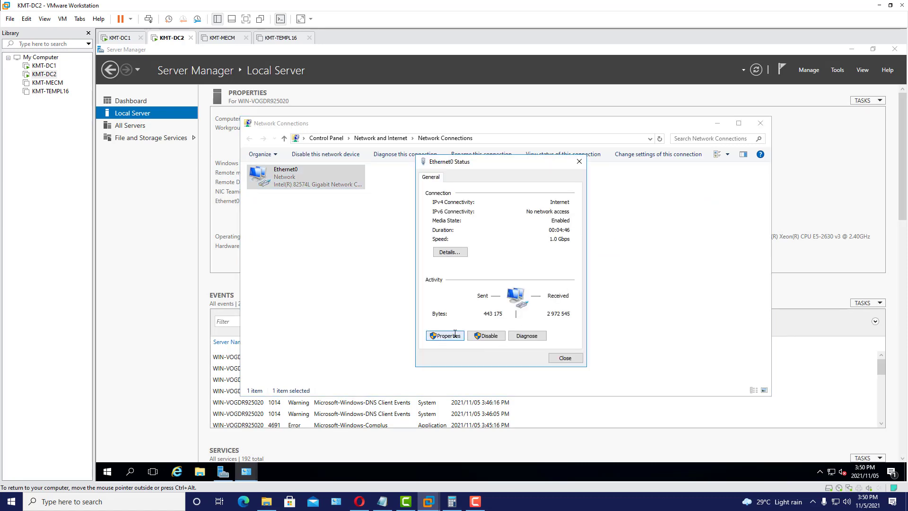
{"action": "left_click", "coordinate": [455, 336]}
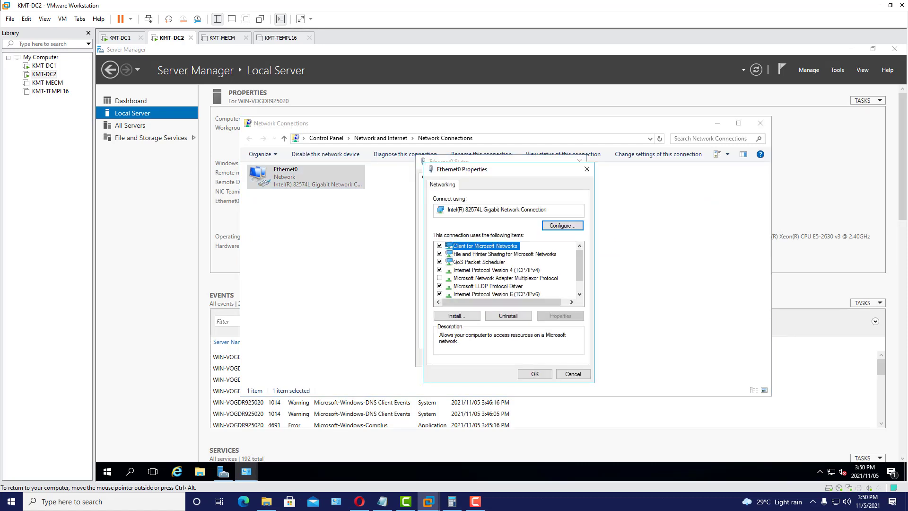
{"action": "left_click", "coordinate": [522, 295]}
{"action": "left_click", "coordinate": [440, 294]}
- Give IPv4 the static address 192.168.0.4, mask 255.255.255.0, gateway 192.168.0.1
{"action": "left_click", "coordinate": [506, 270]}
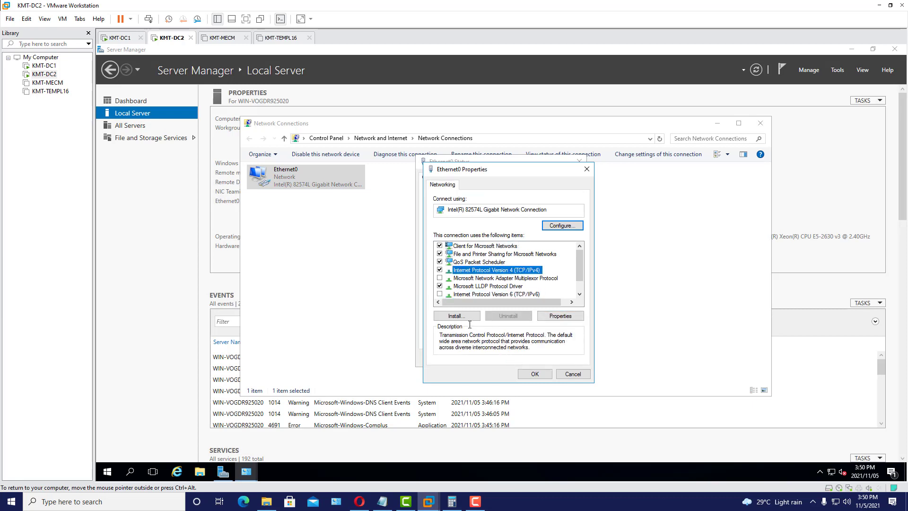
{"action": "left_click", "coordinate": [569, 316]}
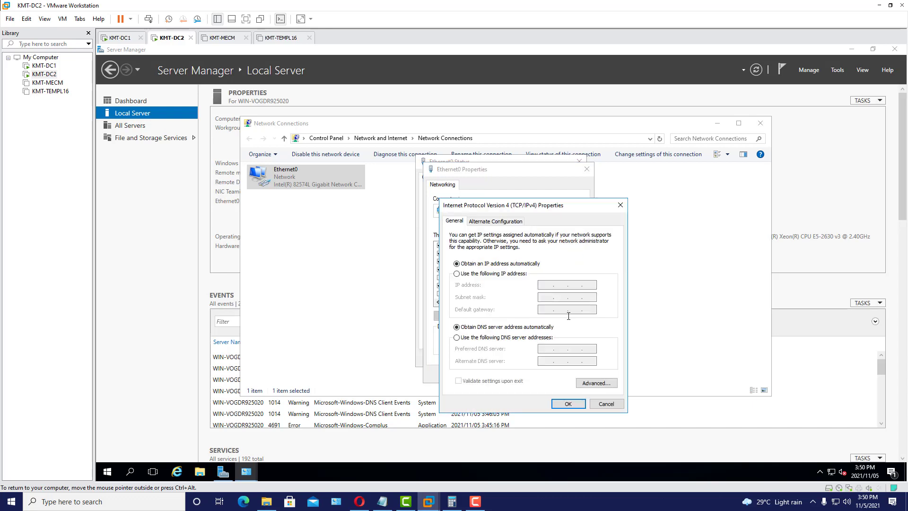
{"action": "left_click", "coordinate": [486, 275]}
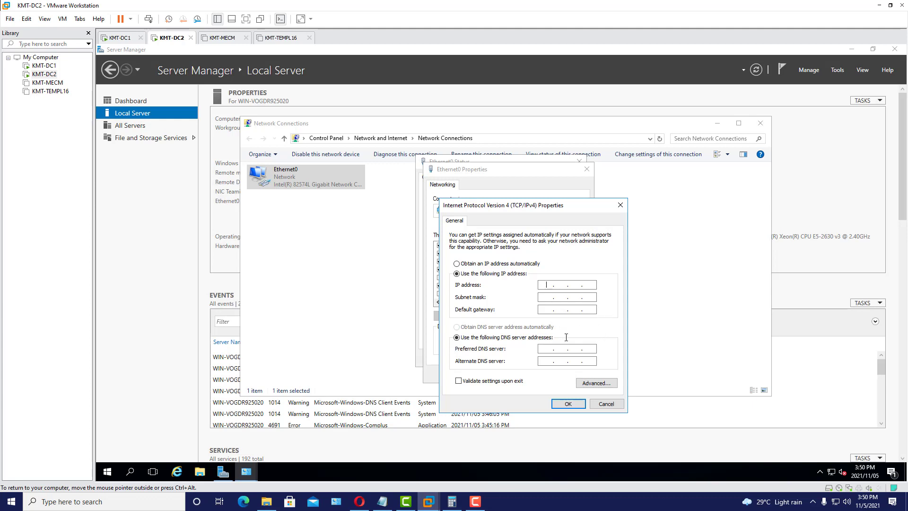
{"action": "type", "text": "192 . 168"}
{"action": "left_click", "coordinate": [540, 296]}
{"action": "left_click", "coordinate": [545, 309]}
{"action": "type", "text": "192 . 168"}
{"action": "left_click", "coordinate": [118, 39]}
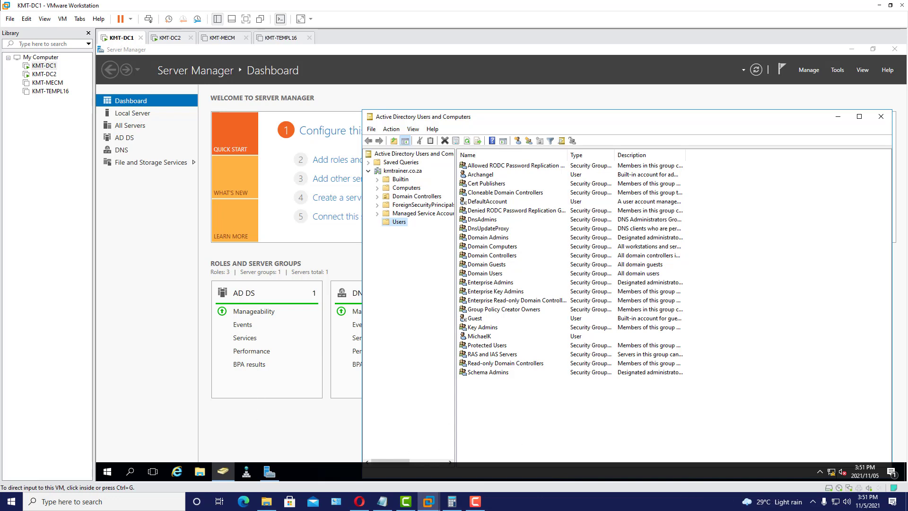
- On KMT-DC1, open the Network and Sharing Center from the network tray icon
{"action": "right_click", "coordinate": [833, 472]}
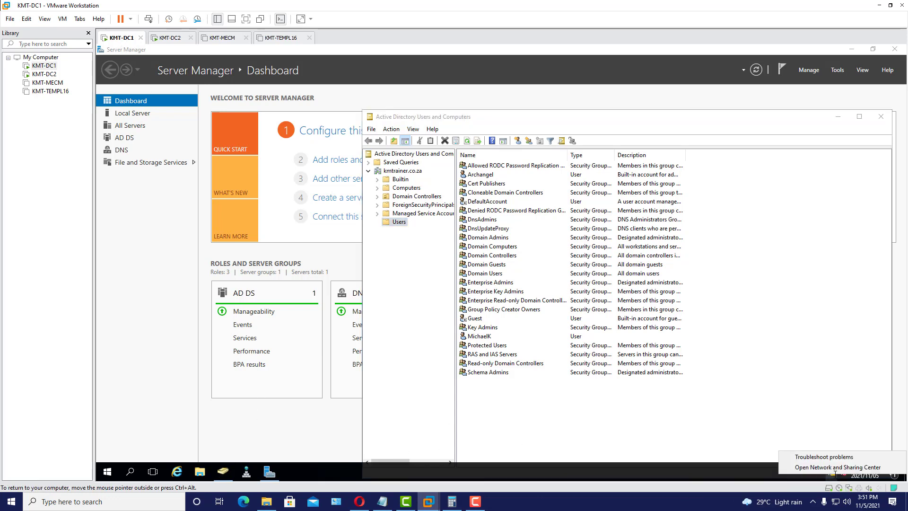
{"action": "left_click", "coordinate": [748, 436]}
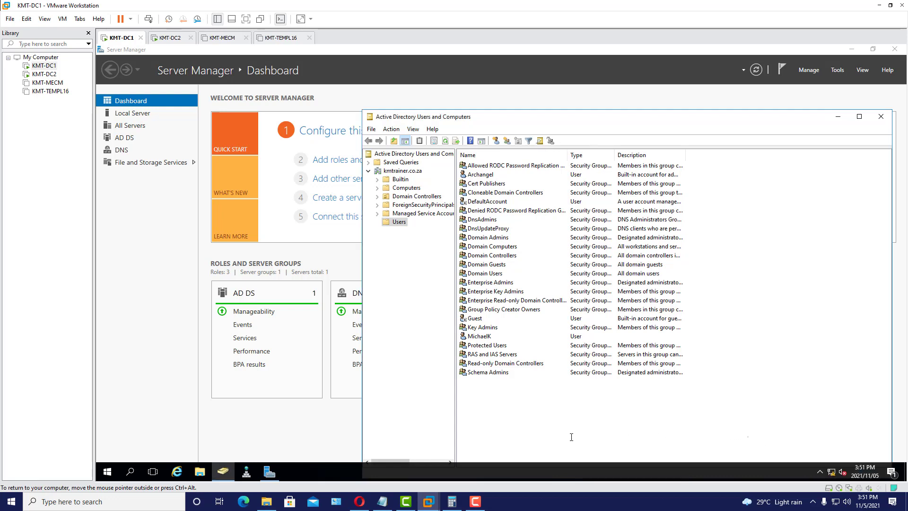
{"action": "left_click", "coordinate": [476, 501]}
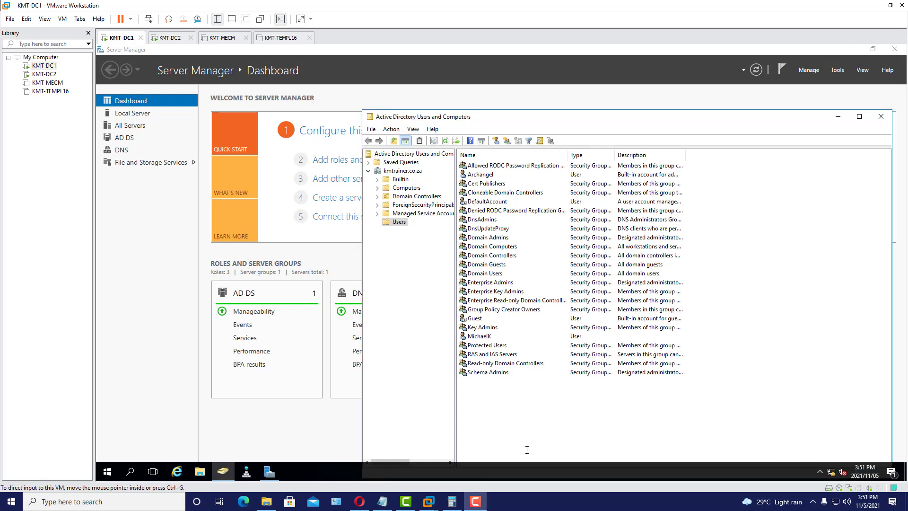
{"action": "left_click", "coordinate": [666, 436]}
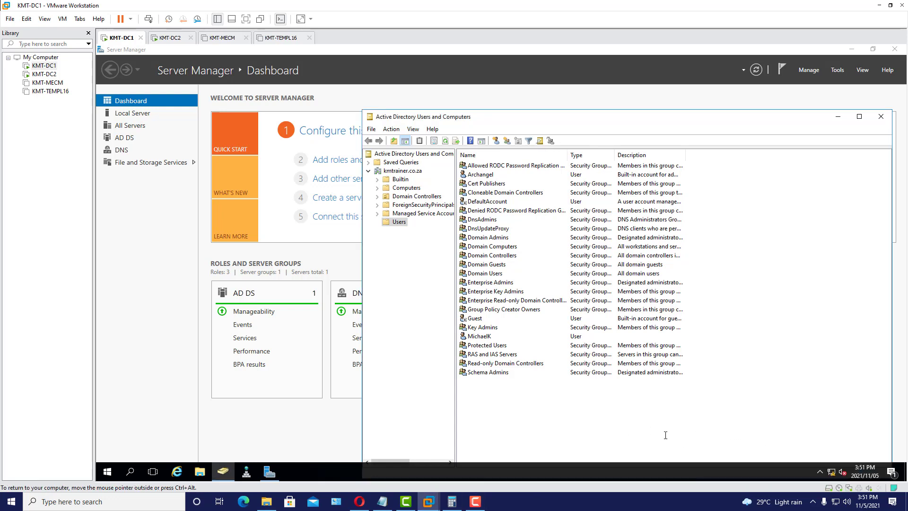
{"action": "left_click", "coordinate": [787, 438]}
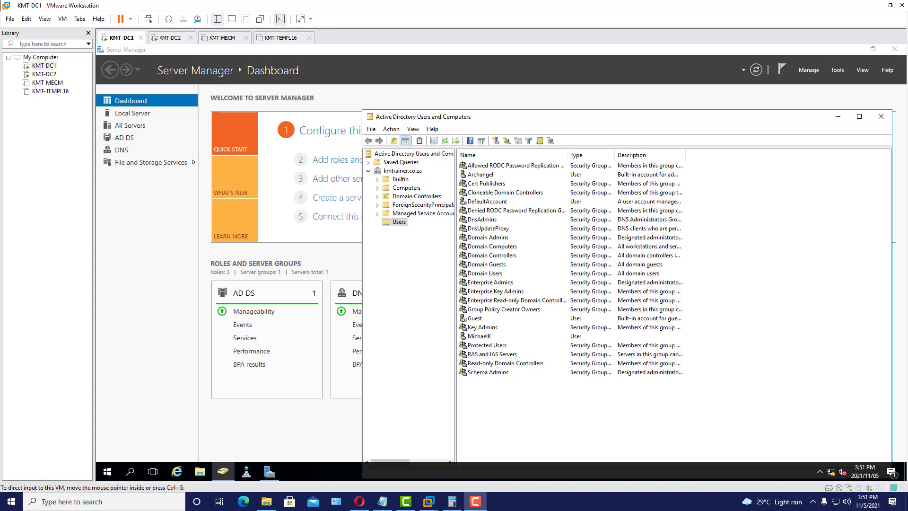
{"action": "right_click", "coordinate": [832, 472]}
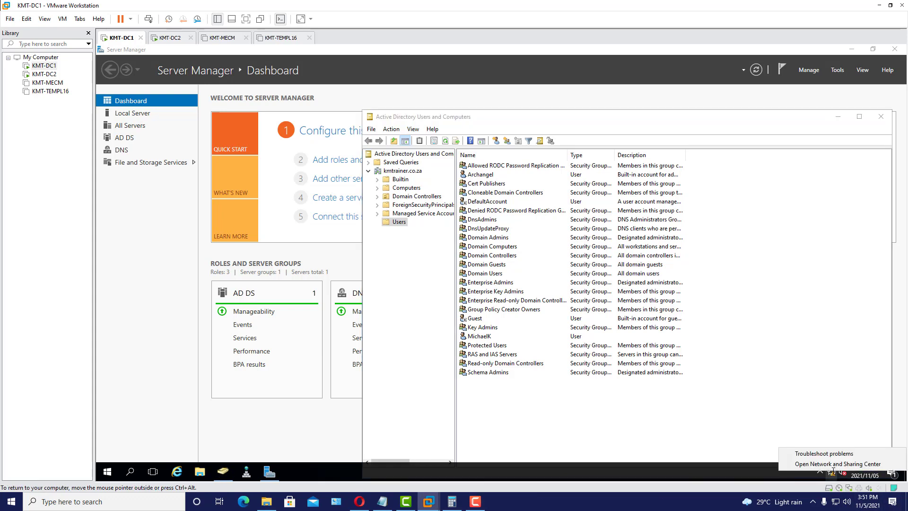
{"action": "left_click", "coordinate": [835, 465]}
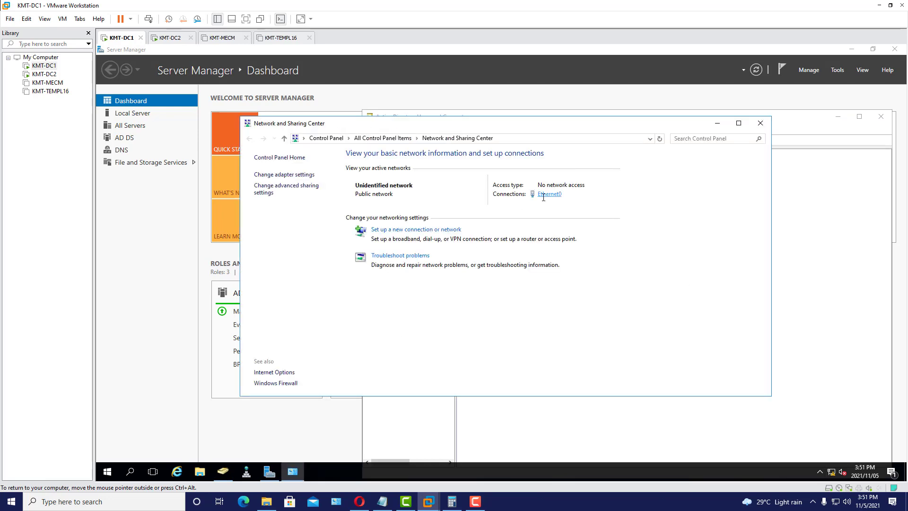
- View KMT-DC1's Ethernet0 IPv4 properties: address 192.168.0.3, DNS 127.0.0.1
{"action": "left_click", "coordinate": [545, 195]}
{"action": "left_click", "coordinate": [446, 337]}
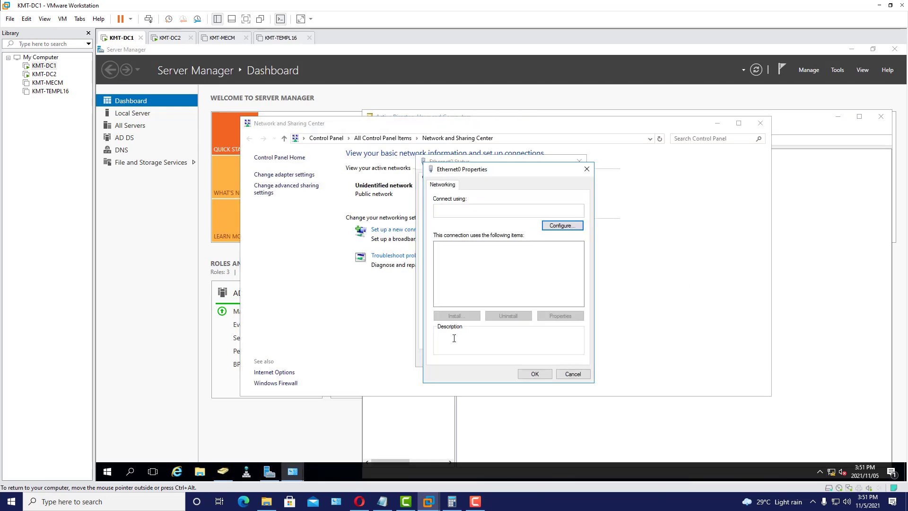
{"action": "scroll", "coordinate": [539, 284], "scroll_direction": "down", "scroll_amount": 1}
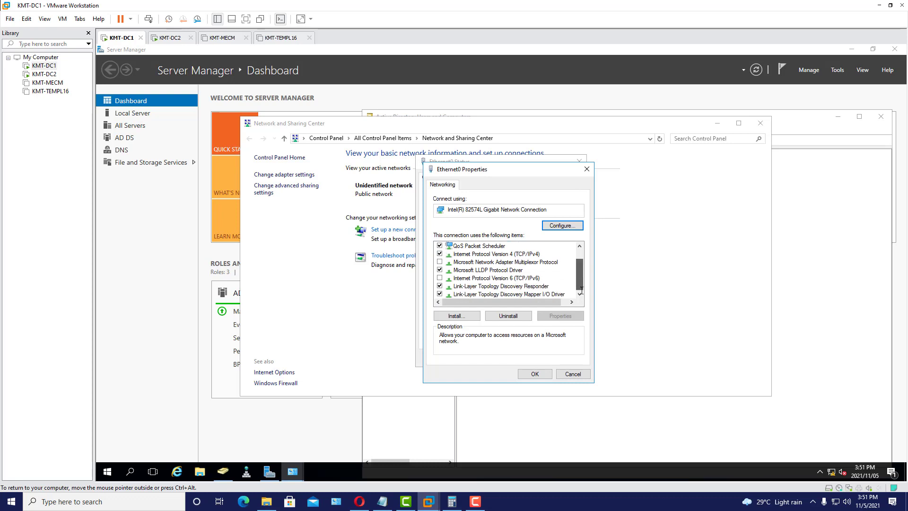
{"action": "left_click", "coordinate": [529, 254]}
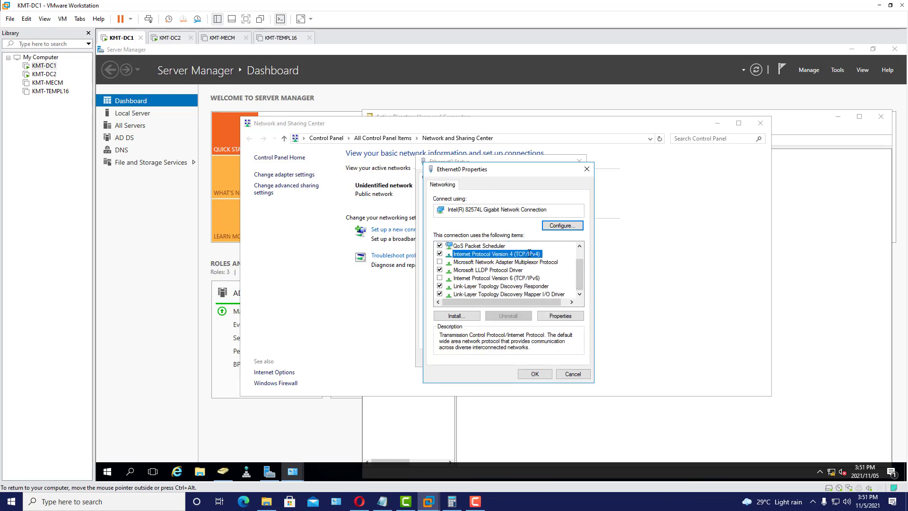
{"action": "left_click", "coordinate": [561, 316]}
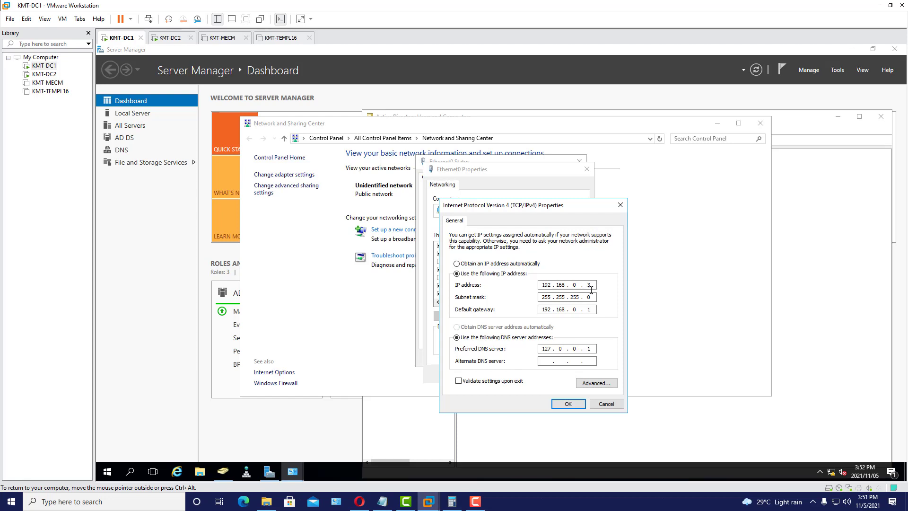
{"action": "left_click", "coordinate": [169, 38]}
- Set KMT-DC2's DNS servers to 192.168.0.3 and 127.0.0.1, apply, and close the Ethernet0 dialogs
{"action": "left_click", "coordinate": [544, 349]}
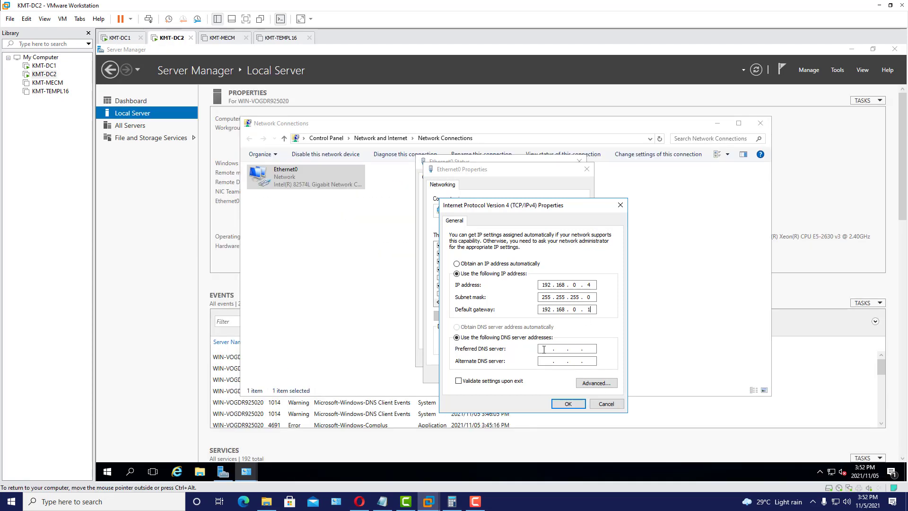
{"action": "type", "text": "192 . 168 . 0 ."}
{"action": "left_click_drag", "start_coordinate": [518, 202], "coordinate": [386, 212]}
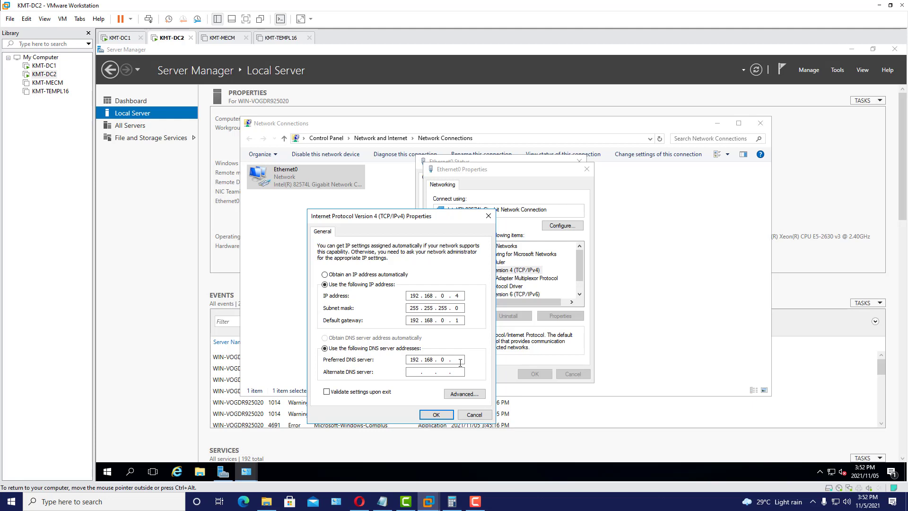
{"action": "left_click_drag", "start_coordinate": [412, 215], "coordinate": [442, 205]}
{"action": "type", "text": "3"}
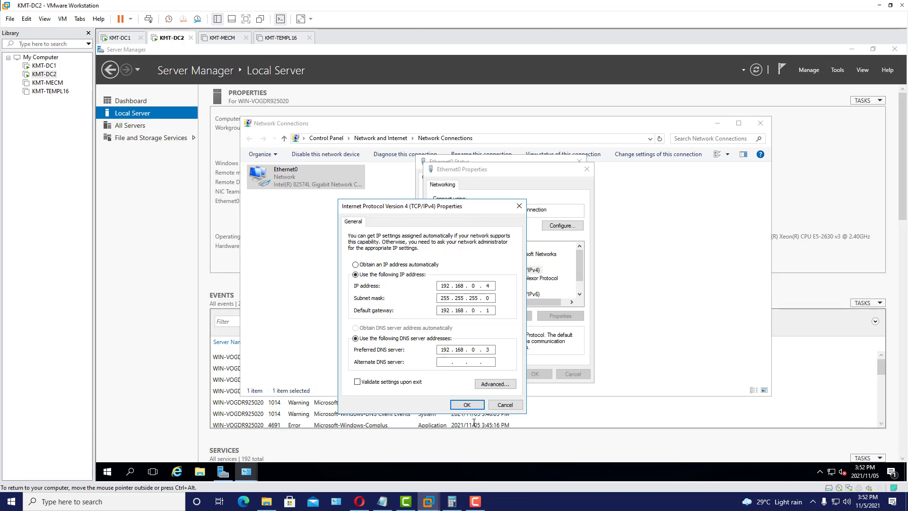
{"action": "type", "text": "127.0.."}
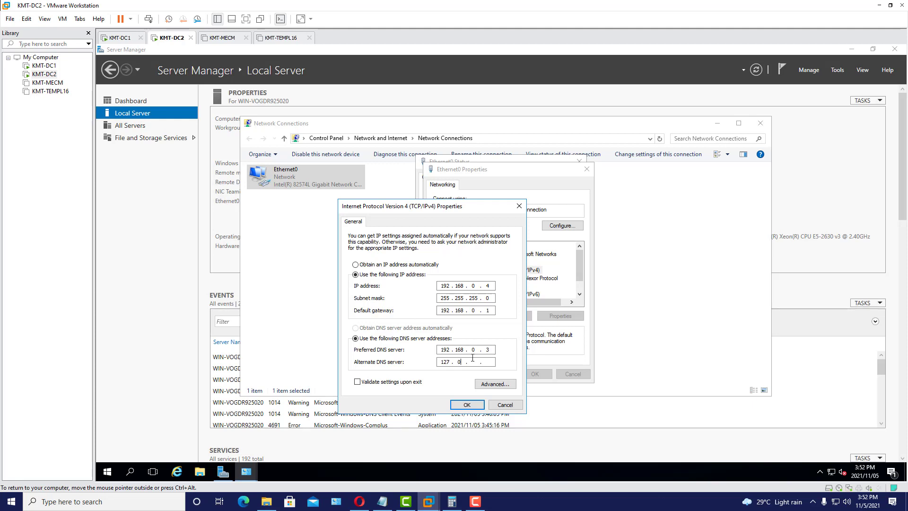
{"action": "type", "text": "01"}
{"action": "left_click", "coordinate": [467, 405]}
{"action": "left_click", "coordinate": [535, 374]}
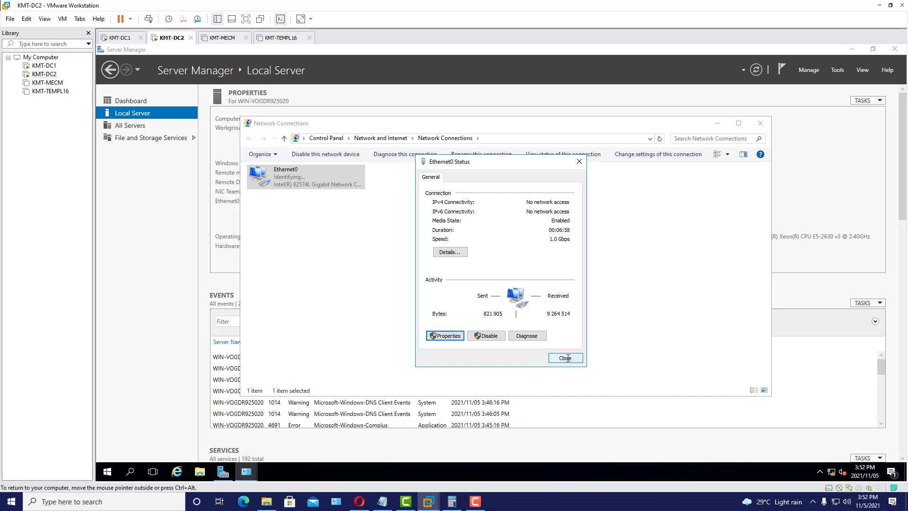
{"action": "left_click", "coordinate": [566, 358]}
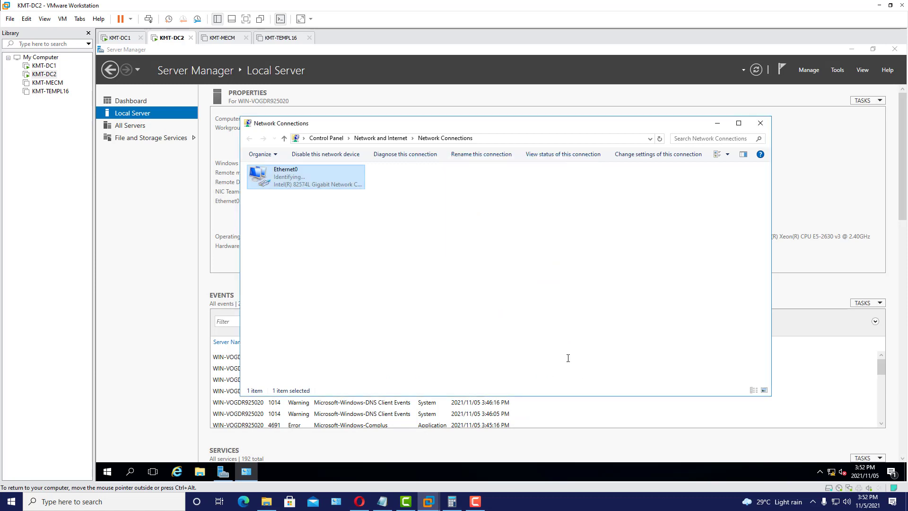
- Close Network Connections and Server Manager, then restart KMT-DC2 for Hardware: Maintenance (Planned)
{"action": "left_click", "coordinate": [761, 124]}
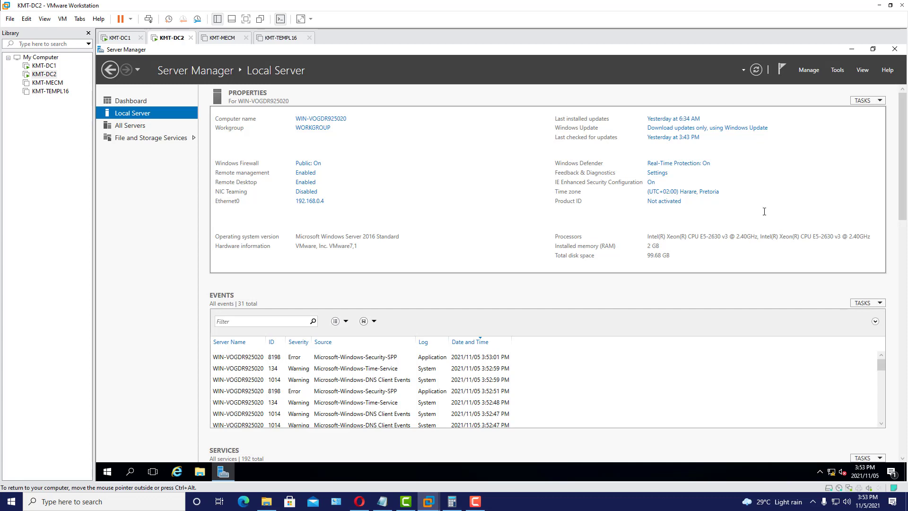
{"action": "left_click", "coordinate": [895, 49]}
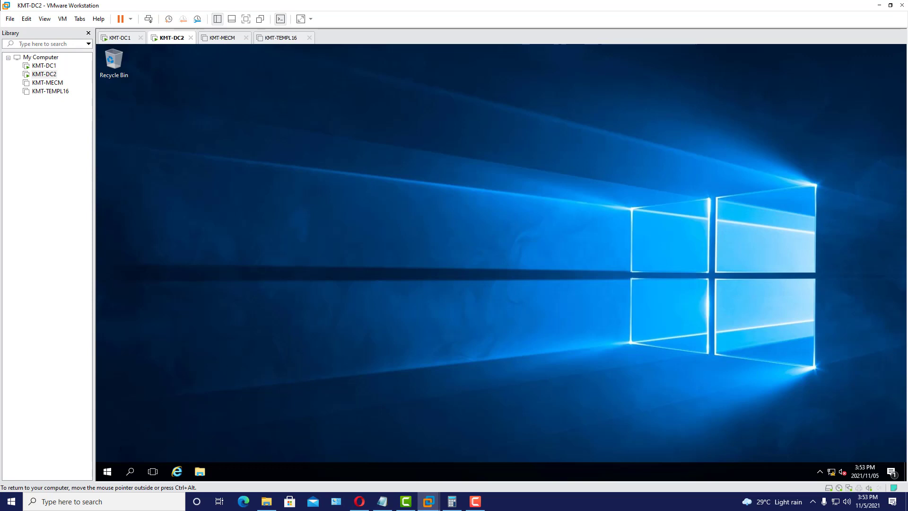
{"action": "left_click", "coordinate": [107, 472]}
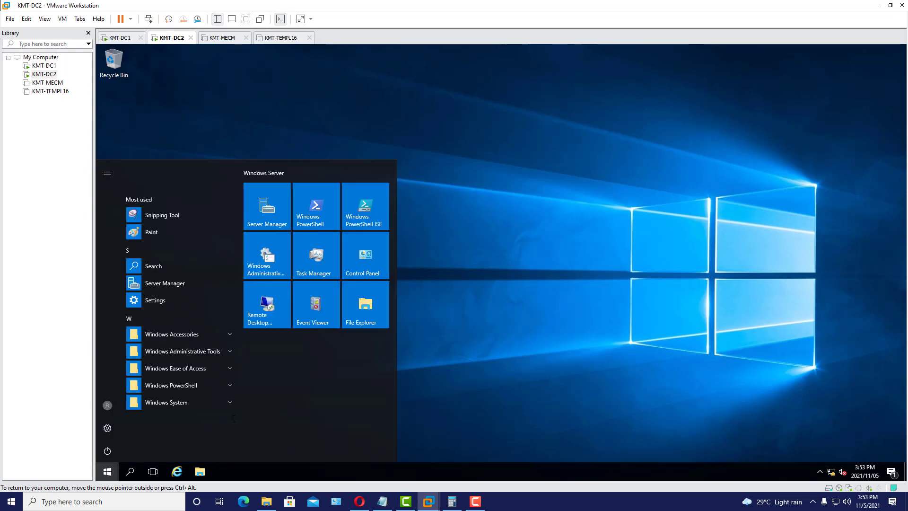
{"action": "left_click", "coordinate": [108, 450]}
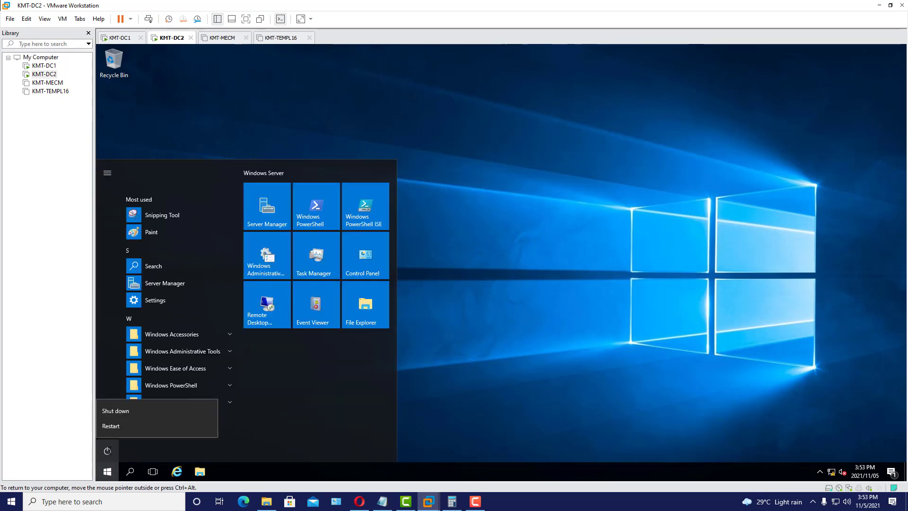
{"action": "left_click", "coordinate": [123, 427]}
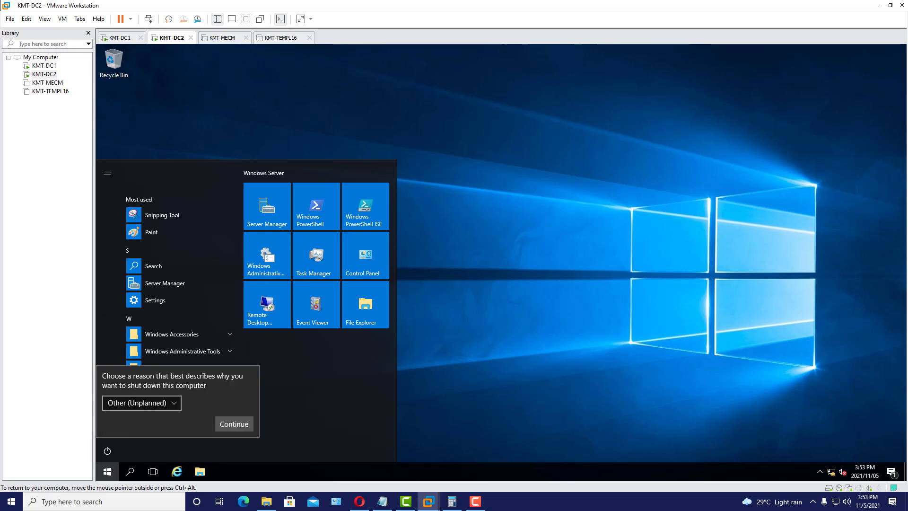
{"action": "left_click", "coordinate": [142, 403]}
{"action": "left_click", "coordinate": [198, 374]}
{"action": "left_click", "coordinate": [234, 424]}
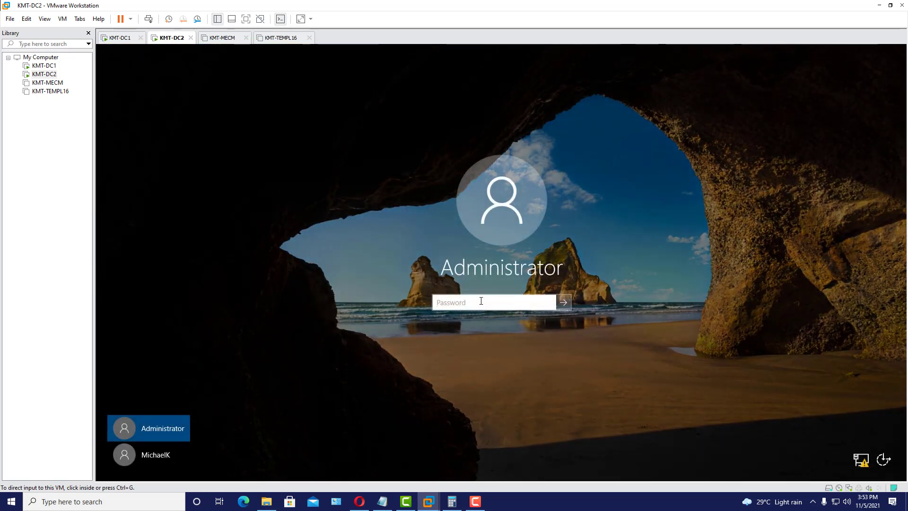
- Sign back in as Administrator and check Windows Update settings, then close Settings and Control Panel
{"action": "type", "text": "*******"}
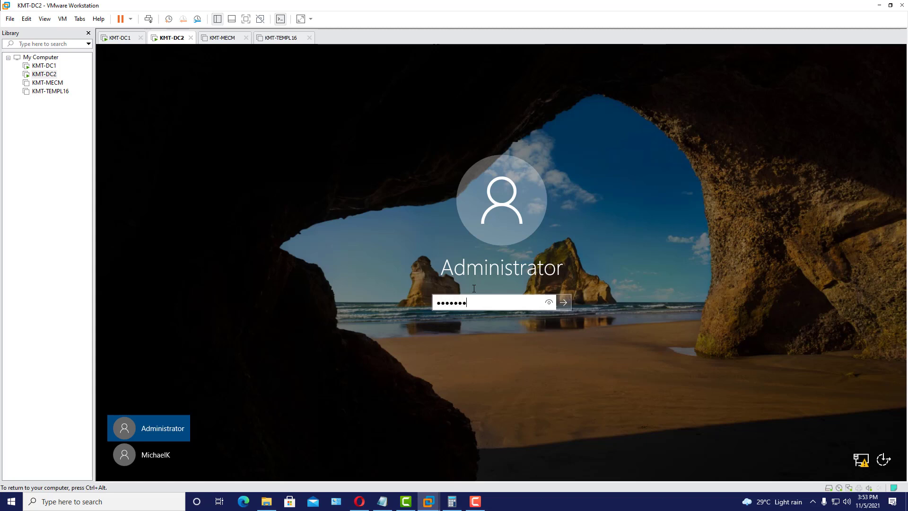
{"action": "type", "text": "**"}
{"action": "key", "text": "Return"}
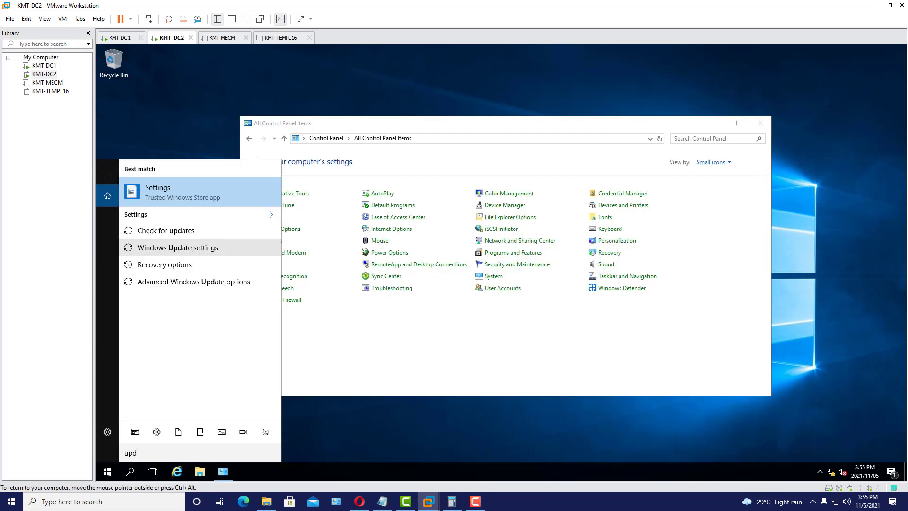
{"action": "left_click", "coordinate": [185, 231]}
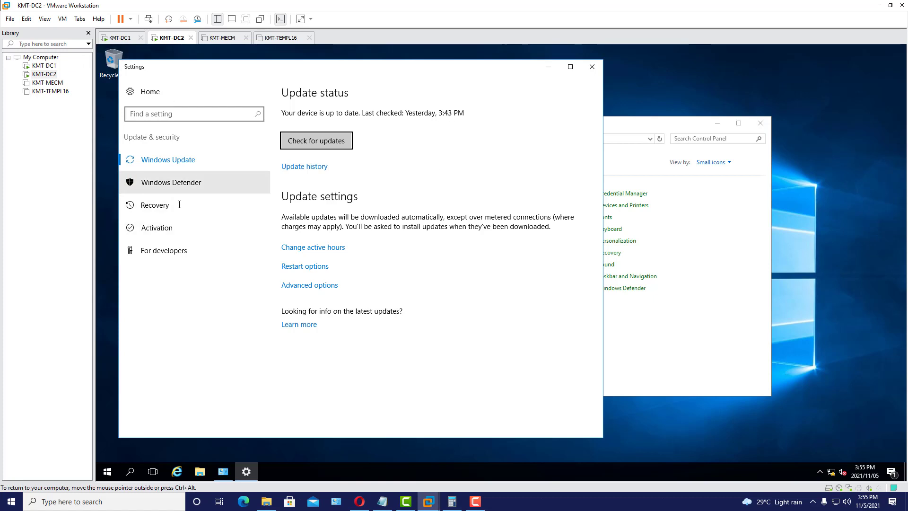
{"action": "left_click", "coordinate": [592, 67]}
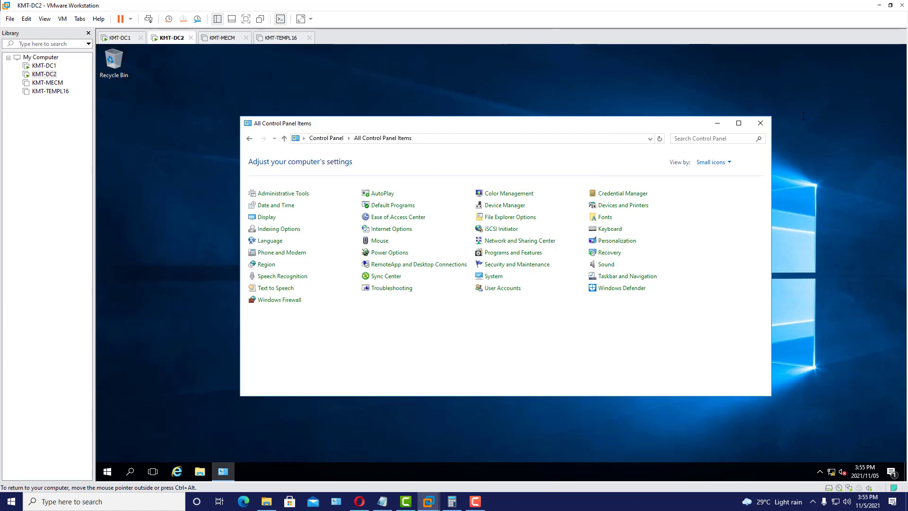
{"action": "left_click", "coordinate": [761, 123]}
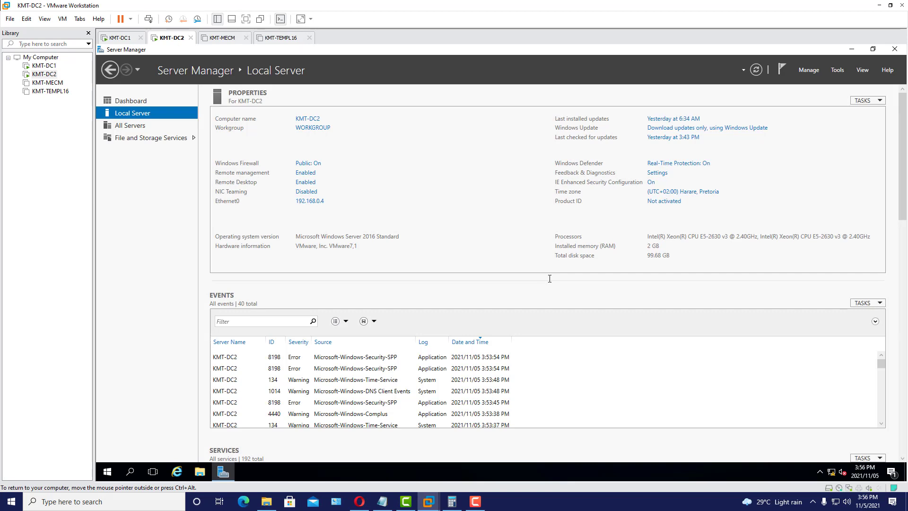
- Bring up the Server Manager dashboard
{"action": "scroll", "coordinate": [662, 284], "scroll_direction": "down", "scroll_amount": 10}
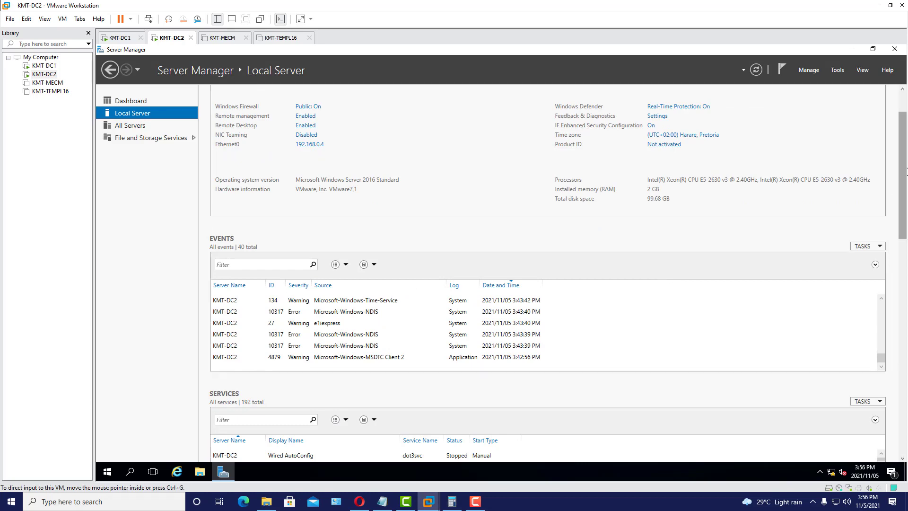
{"action": "left_click_drag", "start_coordinate": [903, 172], "coordinate": [886, 64]}
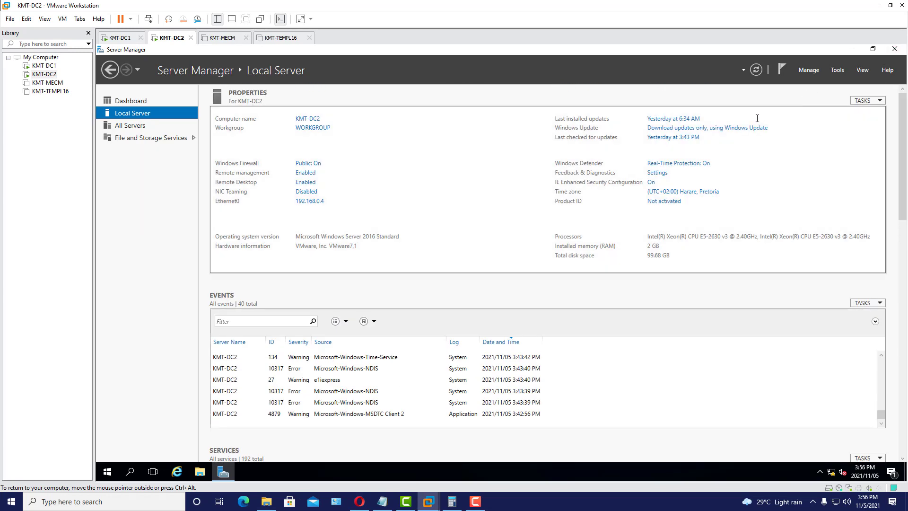
{"action": "left_click", "coordinate": [131, 100]}
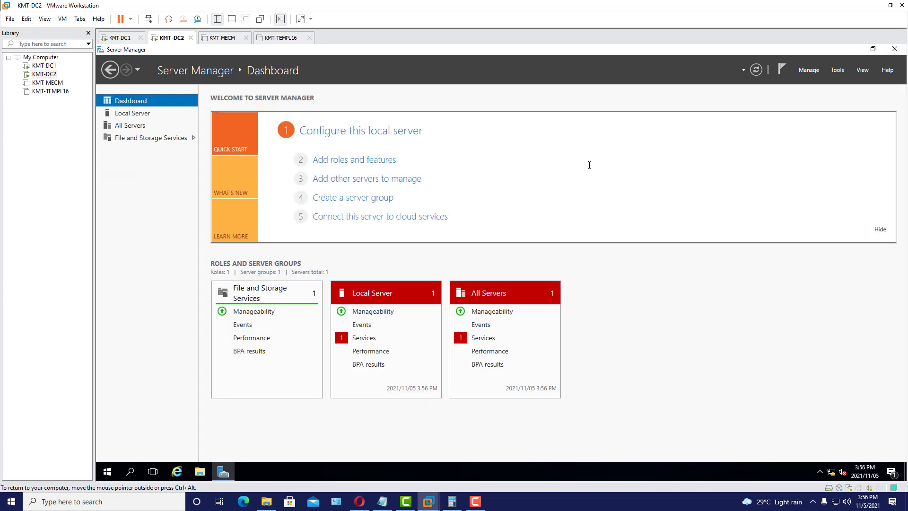
- In Add Roles and Features, select Active Directory Domain Services with its required features for KMT-DC2
{"action": "left_click", "coordinate": [355, 159]}
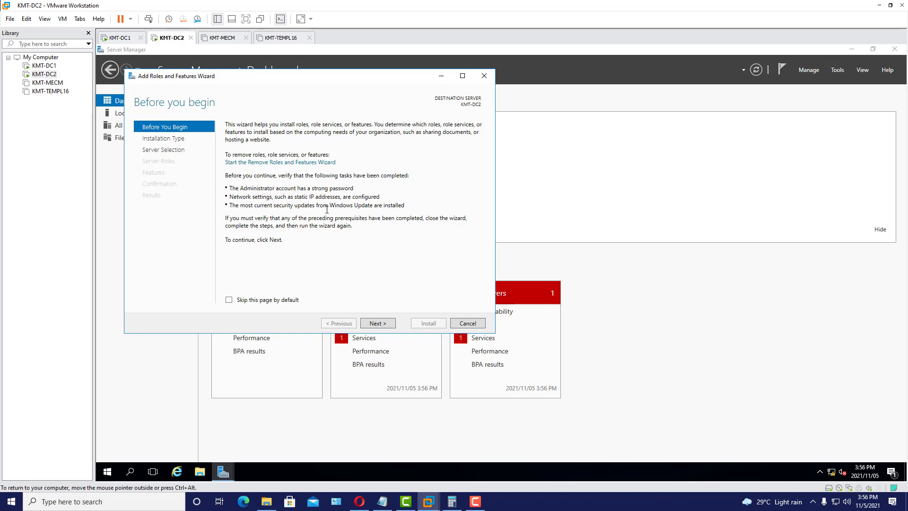
{"action": "left_click", "coordinate": [290, 300]}
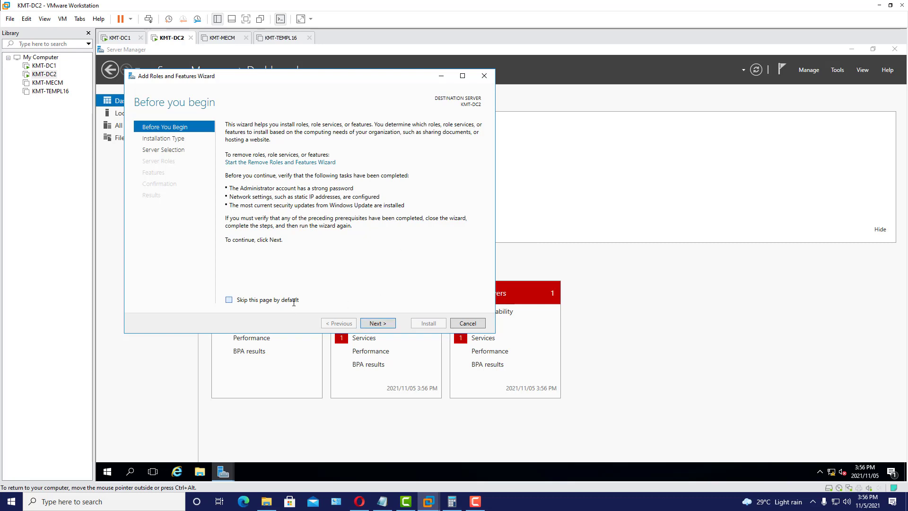
{"action": "left_click", "coordinate": [387, 322]}
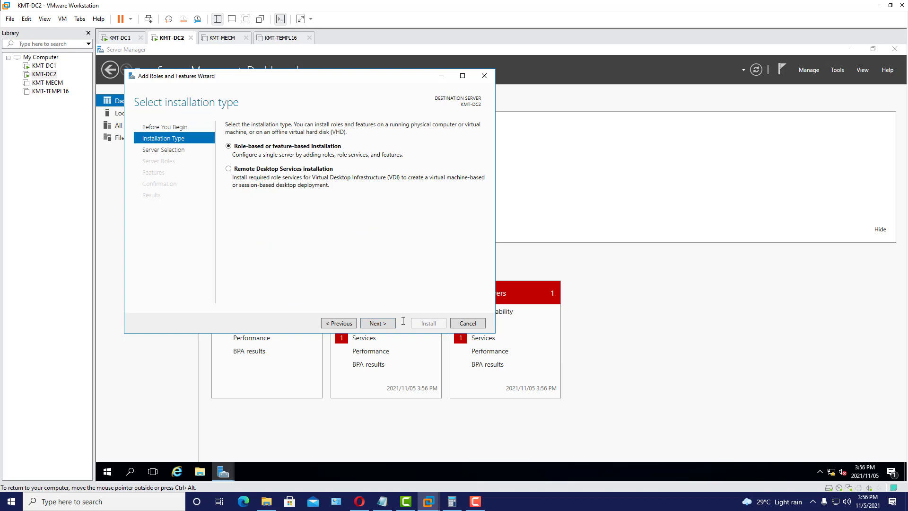
{"action": "left_click", "coordinate": [384, 323]}
{"action": "left_click", "coordinate": [385, 324]}
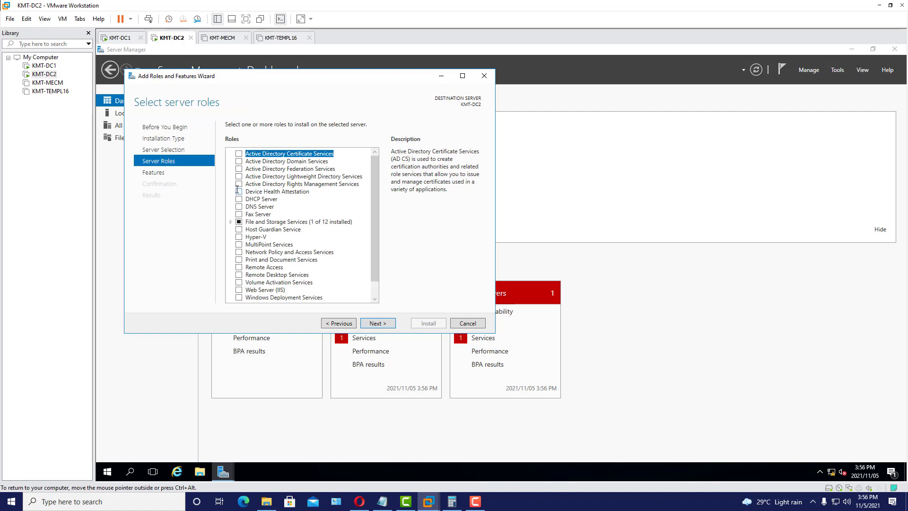
{"action": "left_click", "coordinate": [239, 161]}
{"action": "left_click", "coordinate": [350, 287]}
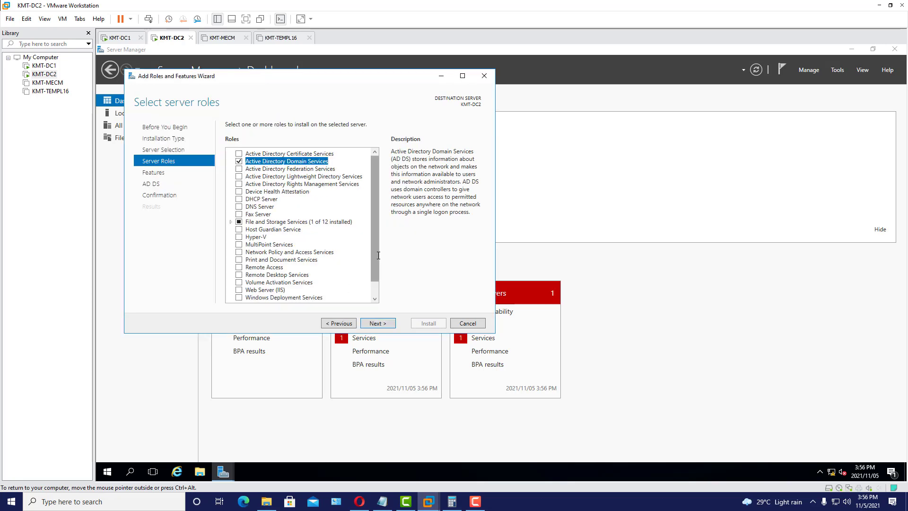
{"action": "scroll", "coordinate": [373, 246], "scroll_direction": "down", "scroll_amount": 1}
{"action": "left_click", "coordinate": [381, 322]}
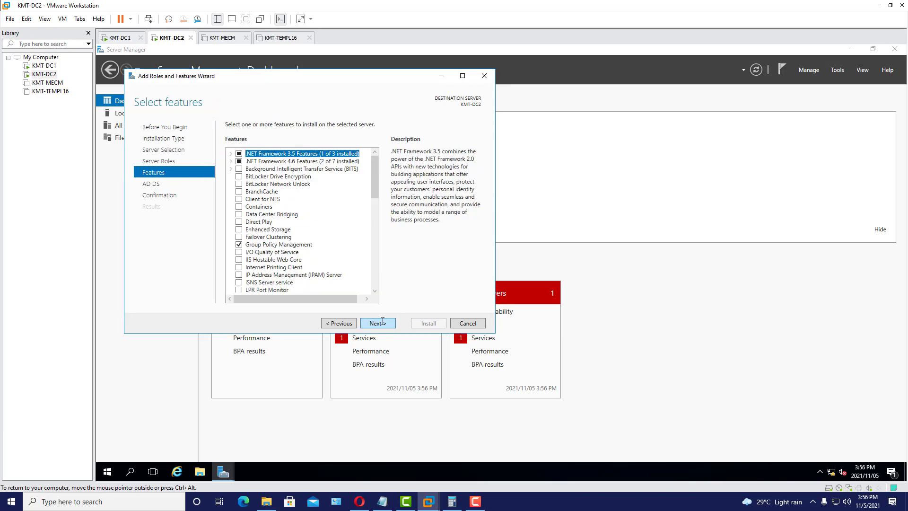
- Install AD DS with automatic restart allowed, then launch Promote this server to a domain controller
{"action": "left_click", "coordinate": [385, 324]}
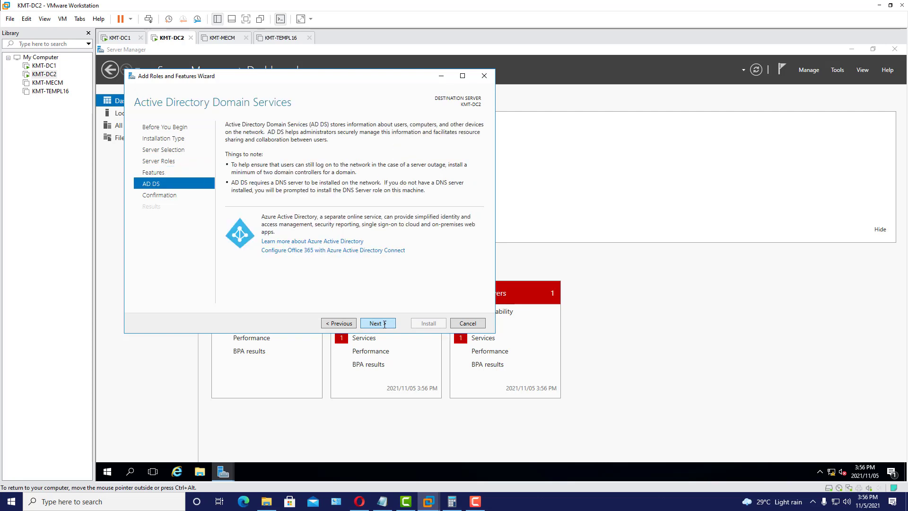
{"action": "left_click", "coordinate": [388, 324]}
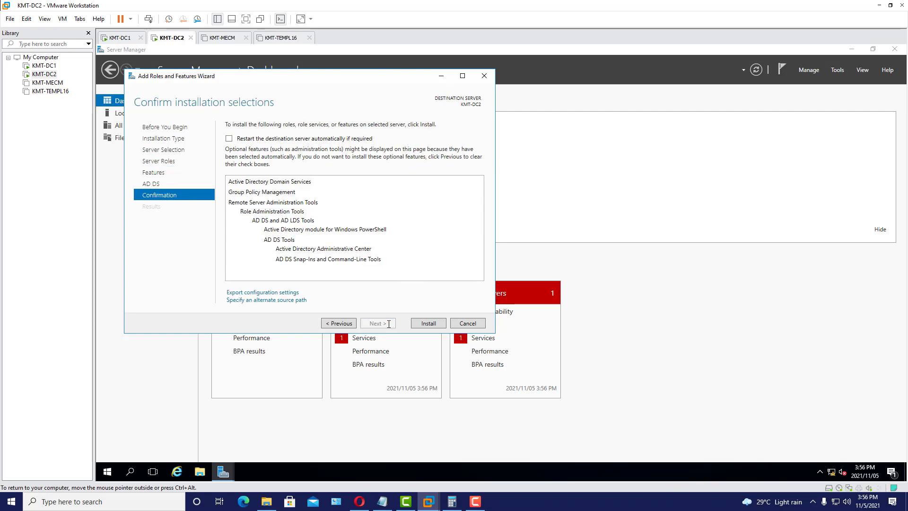
{"action": "left_click", "coordinate": [229, 138]}
{"action": "left_click", "coordinate": [532, 290]}
{"action": "left_click", "coordinate": [428, 324]}
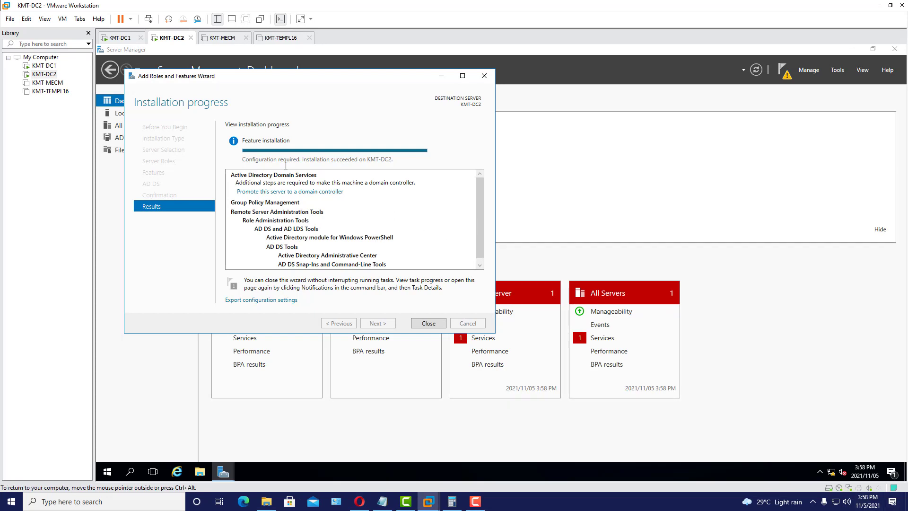
{"action": "left_click", "coordinate": [307, 191]}
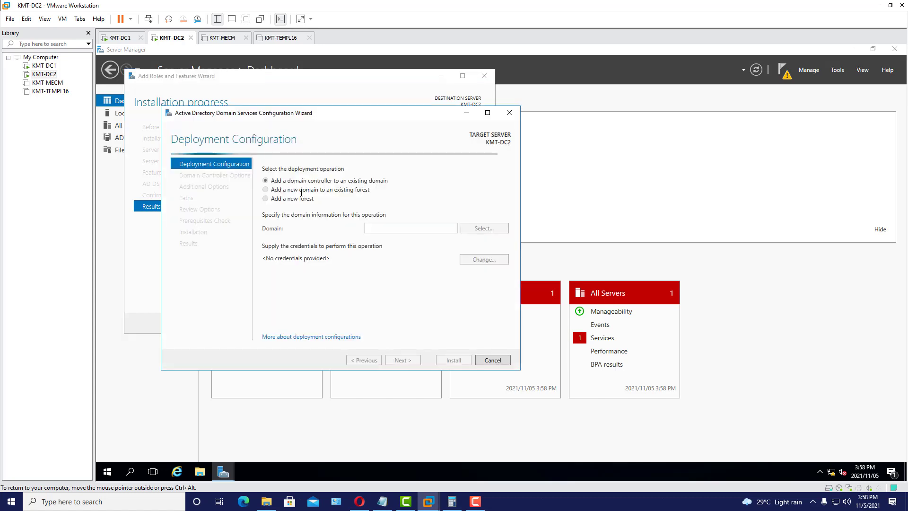
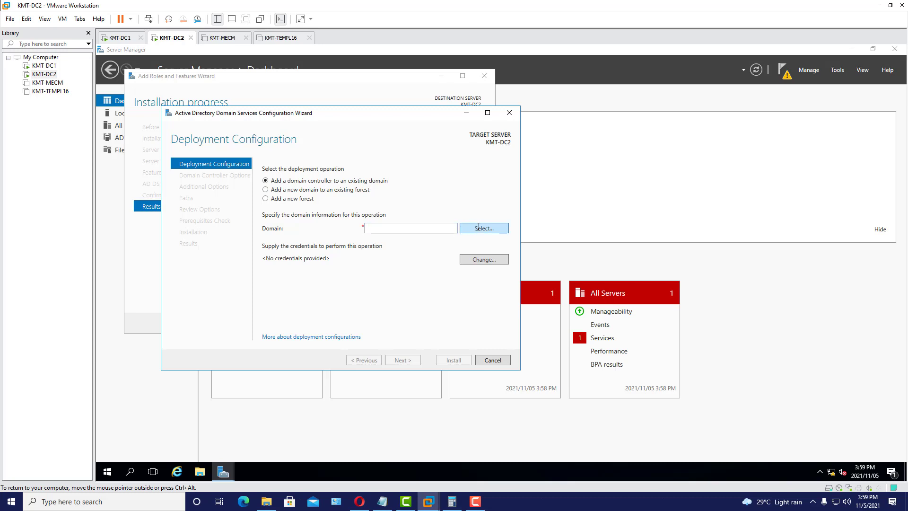
- Provide the domain administrator's user name and password to list the forest's domains
{"action": "left_click", "coordinate": [479, 228]}
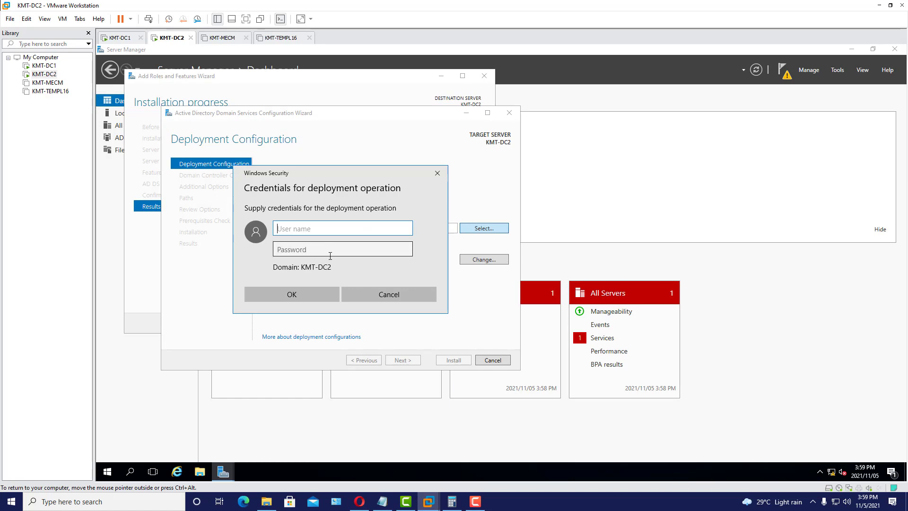
{"action": "type", "text": "Kmr"}
{"action": "key", "text": "BackSpace"}
{"action": "type", "text": "trainer"}
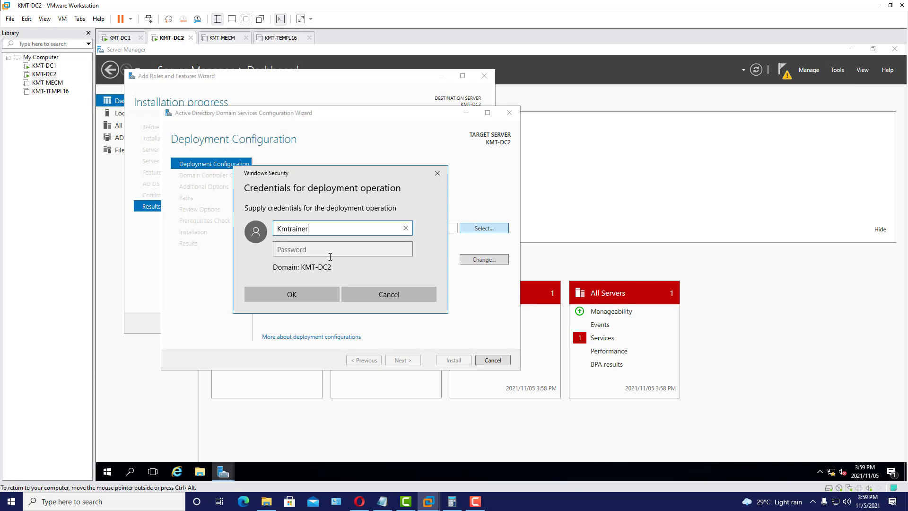
{"action": "type", "text": "\\Arch"}
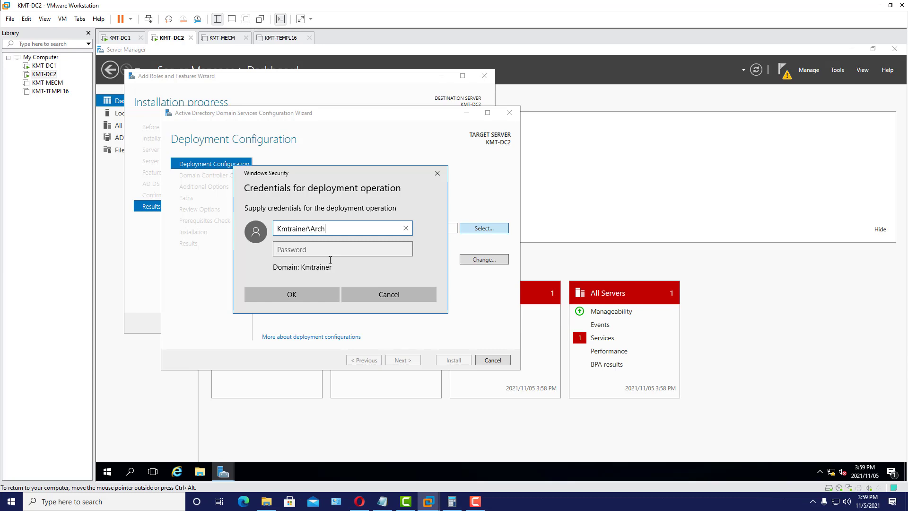
{"action": "type", "text": "angel"}
{"action": "key", "text": "Tab"}
{"action": "type", "text": "*******"}
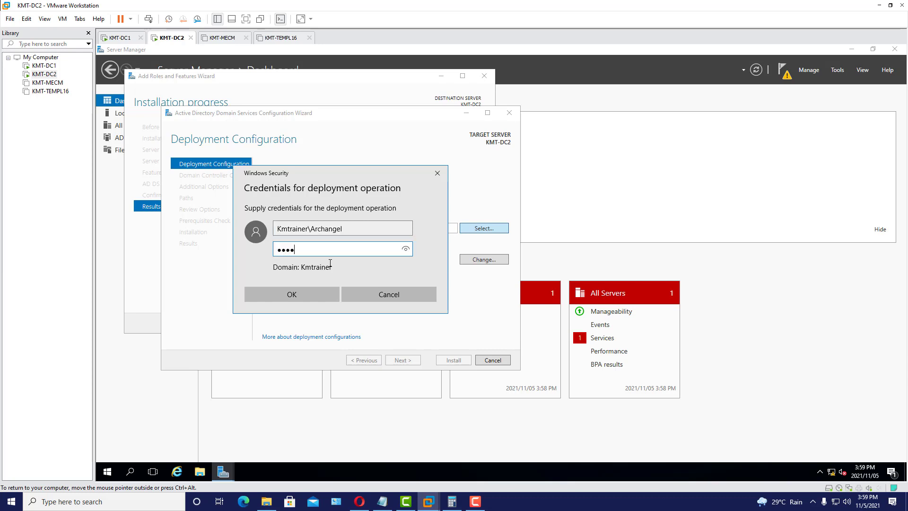
{"action": "type", "text": "**"}
{"action": "left_click", "coordinate": [309, 294]}
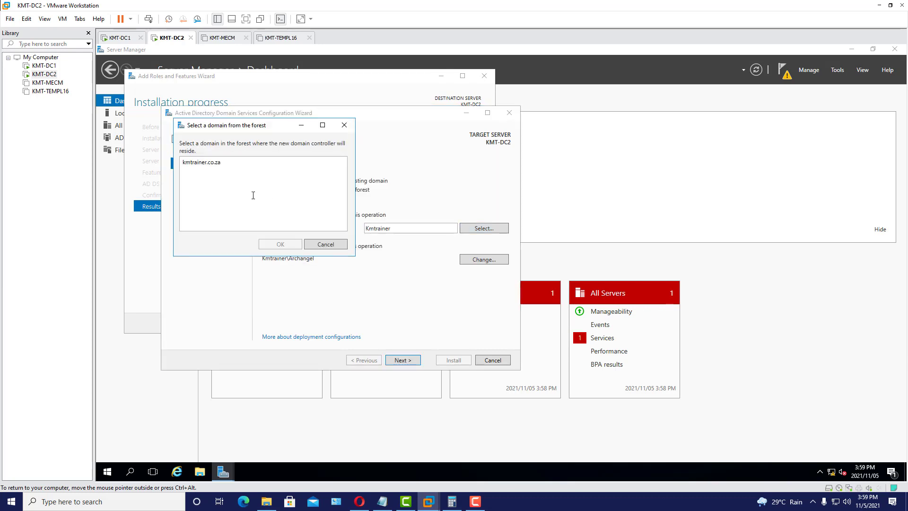
- Choose kmtrainer.co.za as the existing domain to join and continue to Domain Controller Options
{"action": "left_click", "coordinate": [209, 165]}
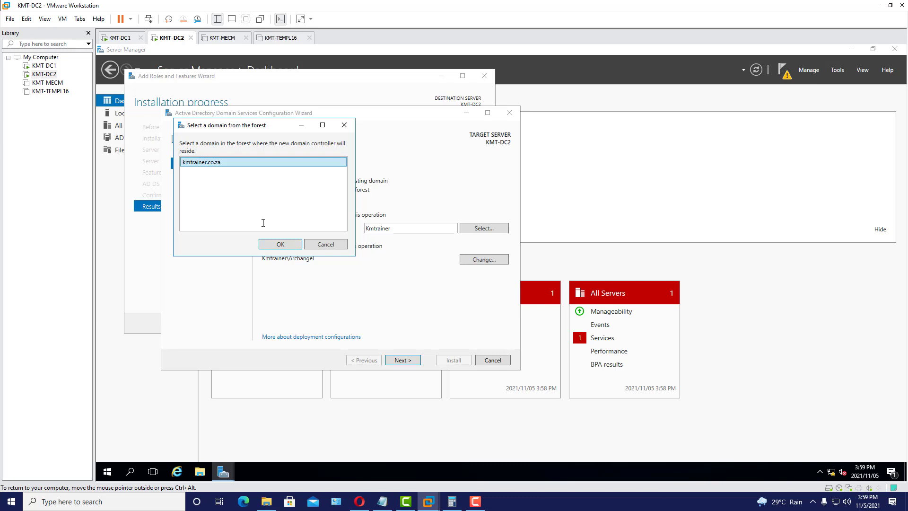
{"action": "left_click", "coordinate": [282, 244]}
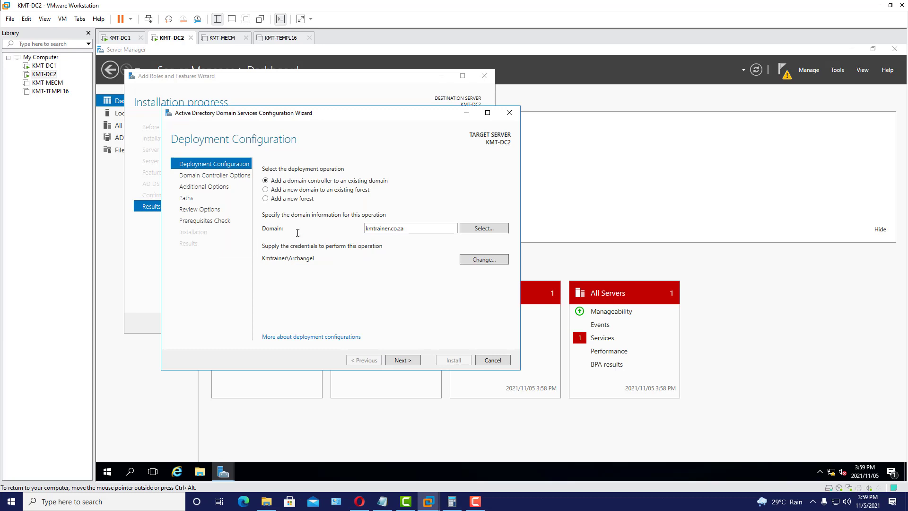
{"action": "left_click", "coordinate": [403, 361]}
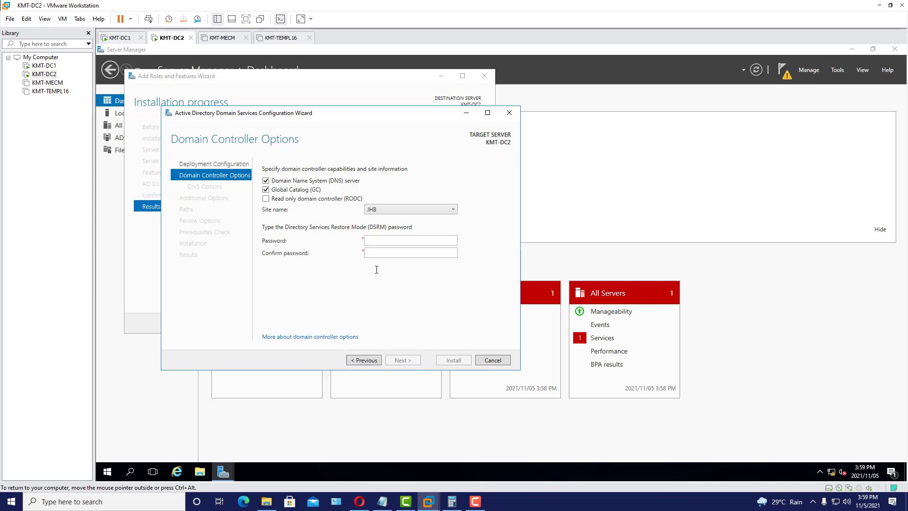
- Enter and confirm the Directory Services Restore Mode password
{"action": "left_click", "coordinate": [389, 243]}
{"action": "type", "text": "*********"}
{"action": "key", "text": "Tab"}
{"action": "type", "text": "*******"}
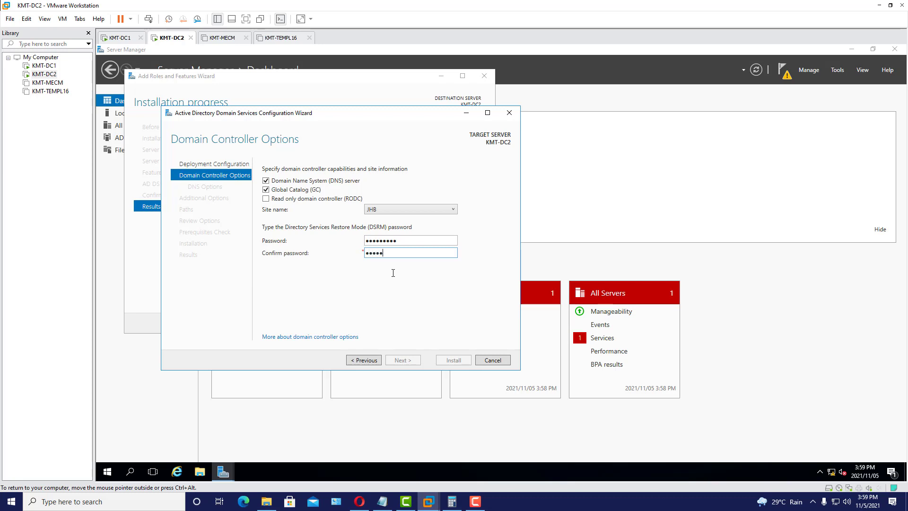
{"action": "type", "text": "**"}
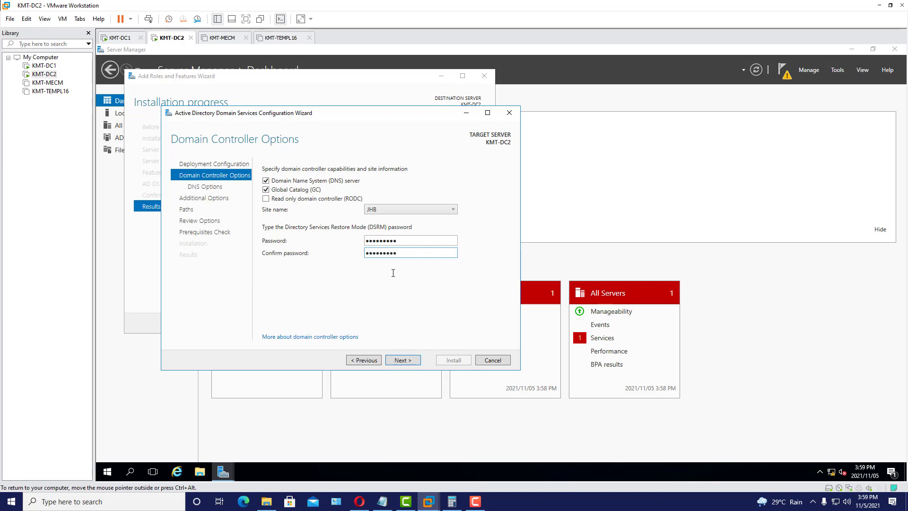
{"action": "key", "text": "Return"}
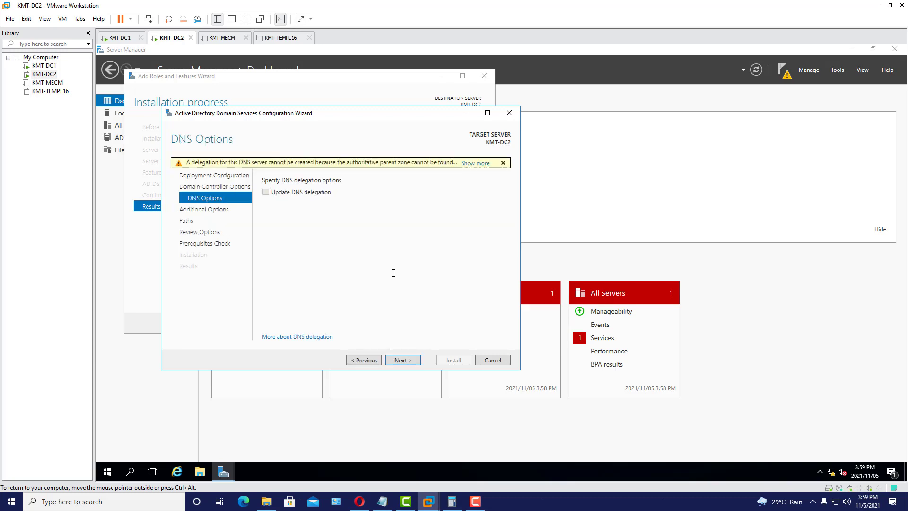
- Keep replication from any domain controller and default paths, pass prerequisites, and start installation
{"action": "left_click", "coordinate": [403, 360]}
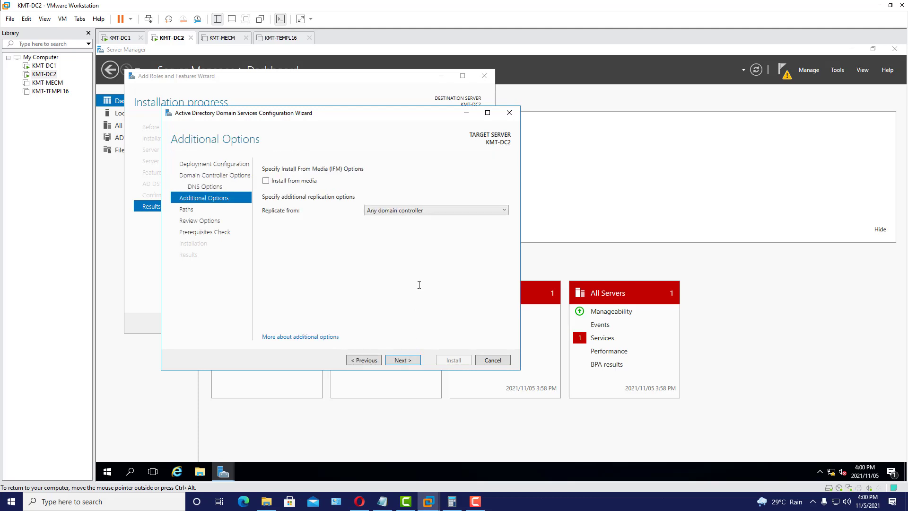
{"action": "left_click", "coordinate": [481, 209]}
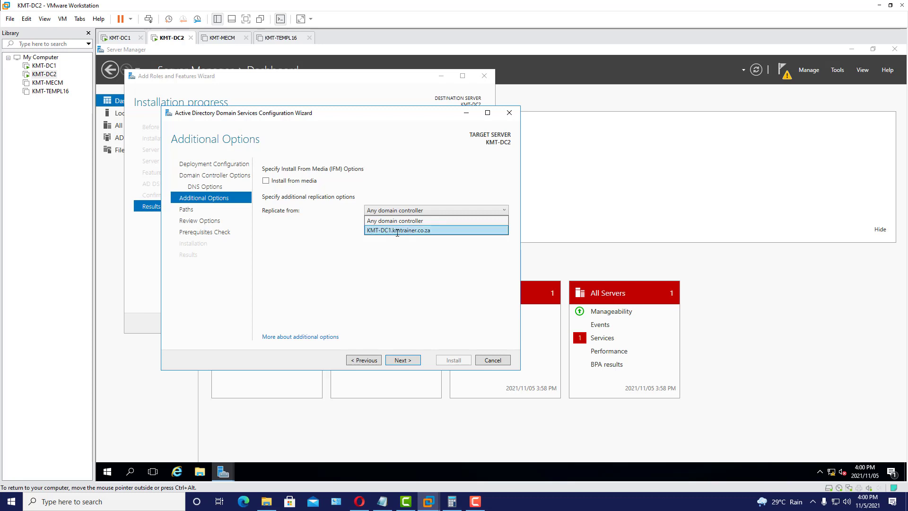
{"action": "left_click", "coordinate": [443, 248]}
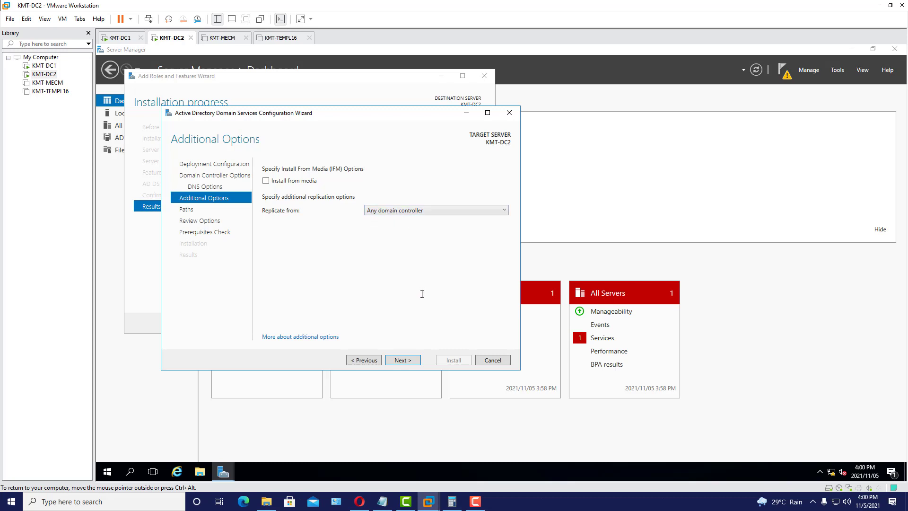
{"action": "left_click", "coordinate": [403, 361]}
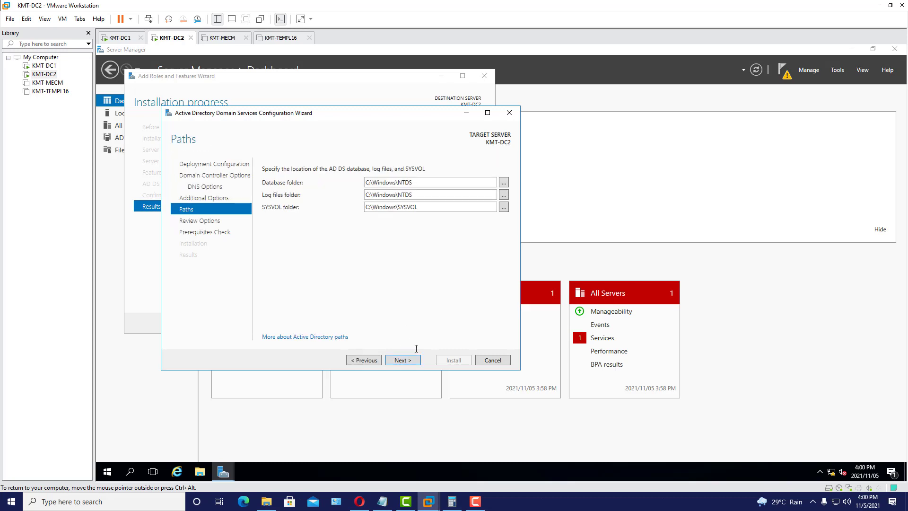
{"action": "left_click", "coordinate": [403, 360]}
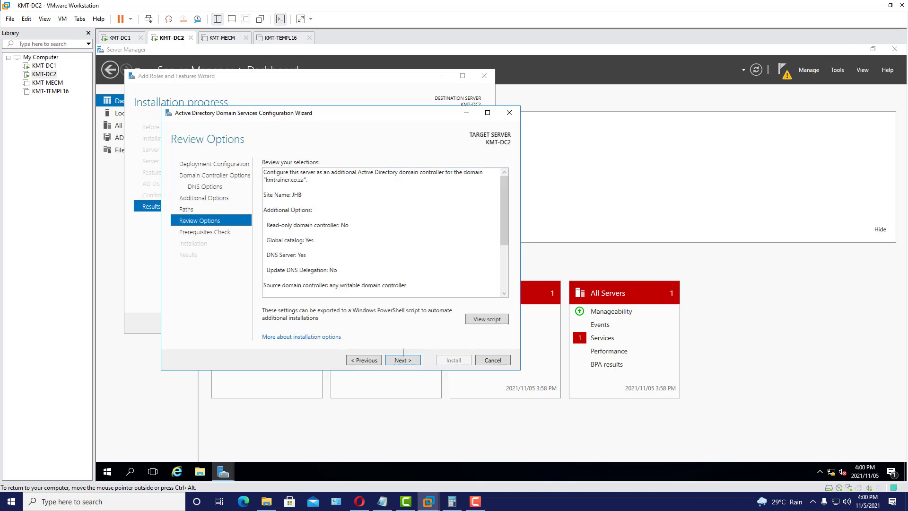
{"action": "left_click", "coordinate": [403, 360]}
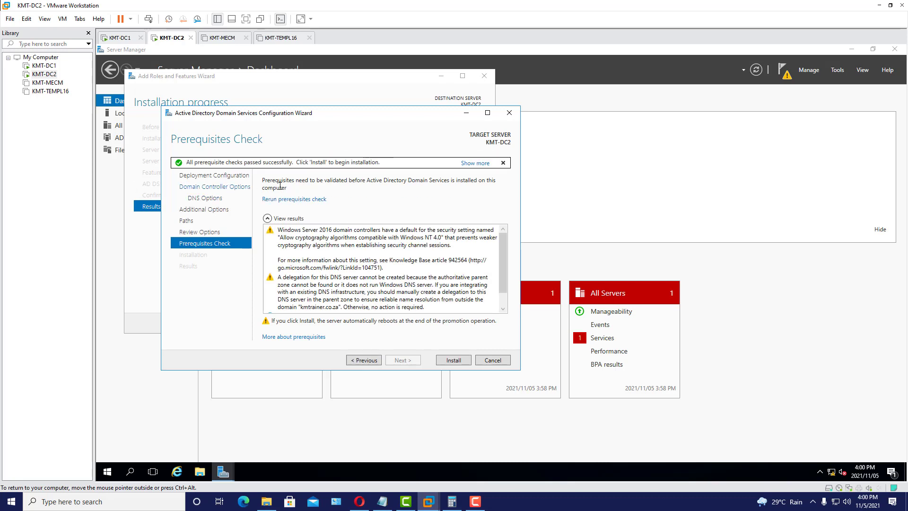
{"action": "left_click", "coordinate": [457, 360]}
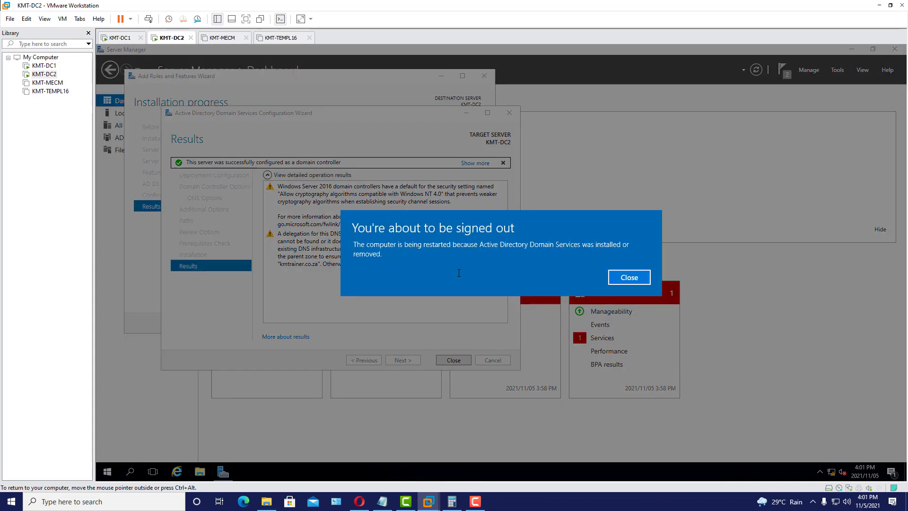
- Dismiss the sign-out notice and close the AD DS Configuration and Add Roles and Features wizards
{"action": "left_click", "coordinate": [610, 276]}
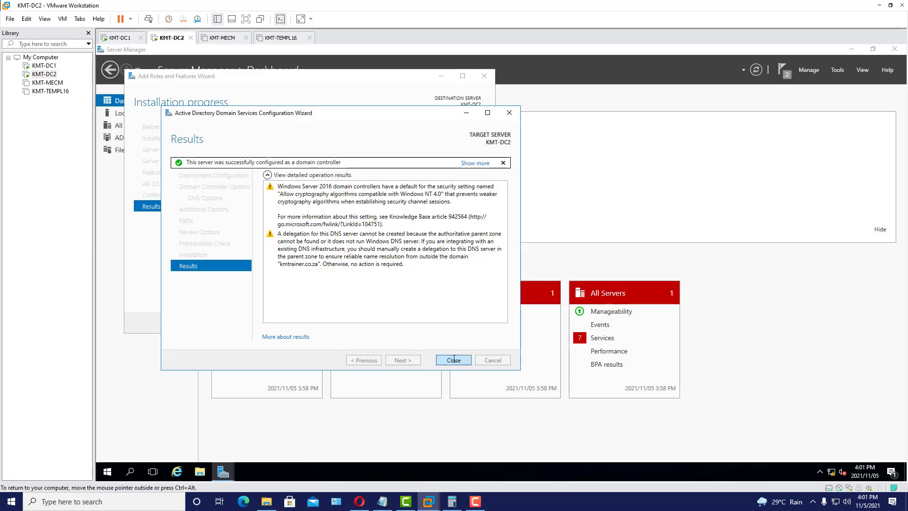
{"action": "left_click", "coordinate": [454, 360]}
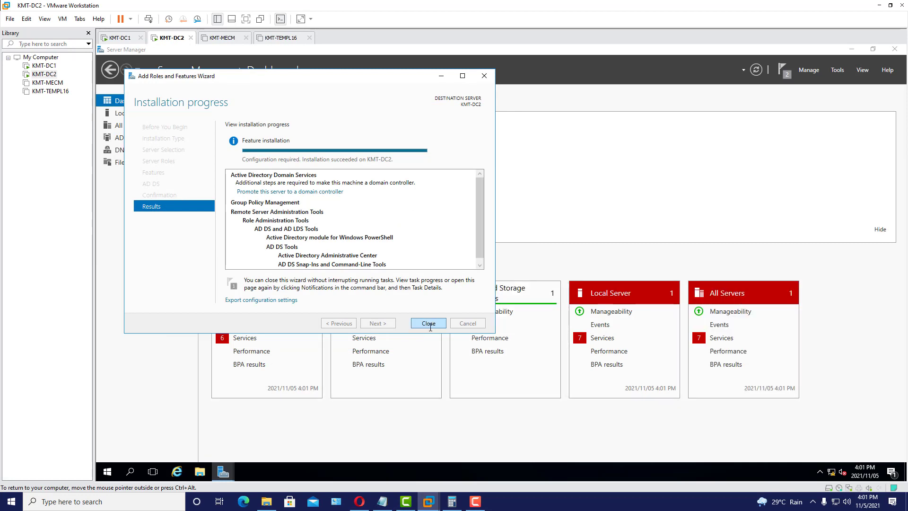
{"action": "left_click", "coordinate": [429, 324]}
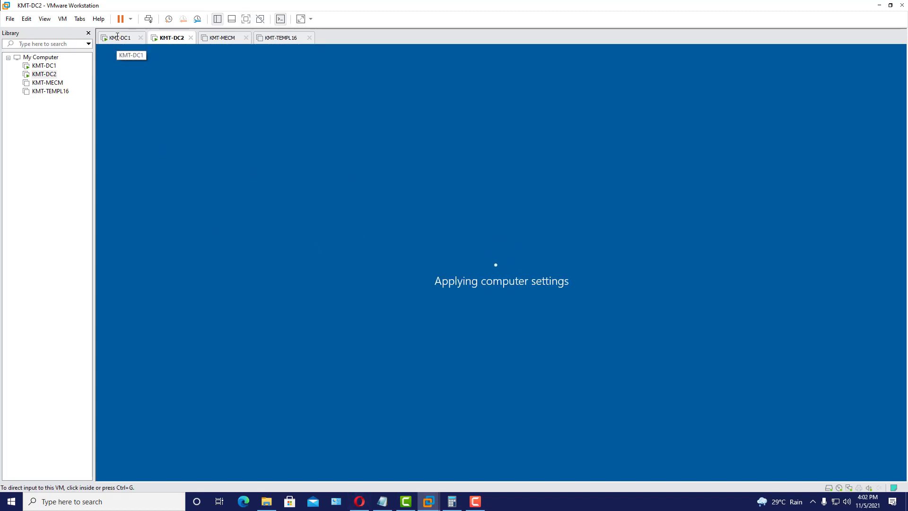
- On KMT-DC1, close the IPv4, adapter, status and Network and Sharing Center windows
{"action": "left_click", "coordinate": [117, 37]}
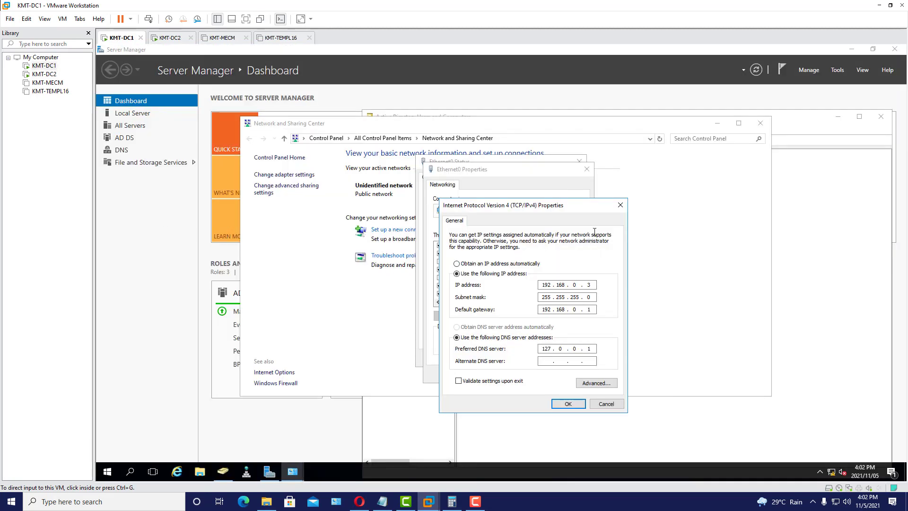
{"action": "left_click", "coordinate": [620, 206]}
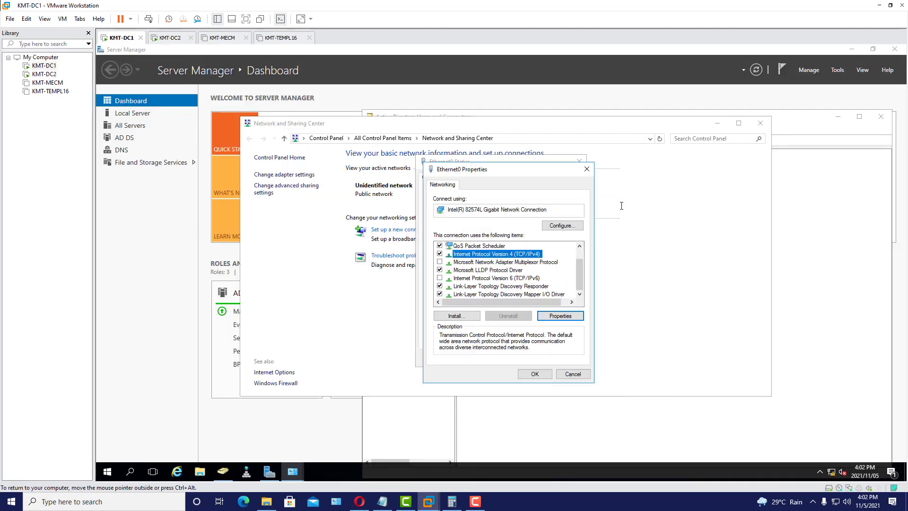
{"action": "left_click", "coordinate": [586, 168]}
{"action": "left_click", "coordinate": [580, 162]}
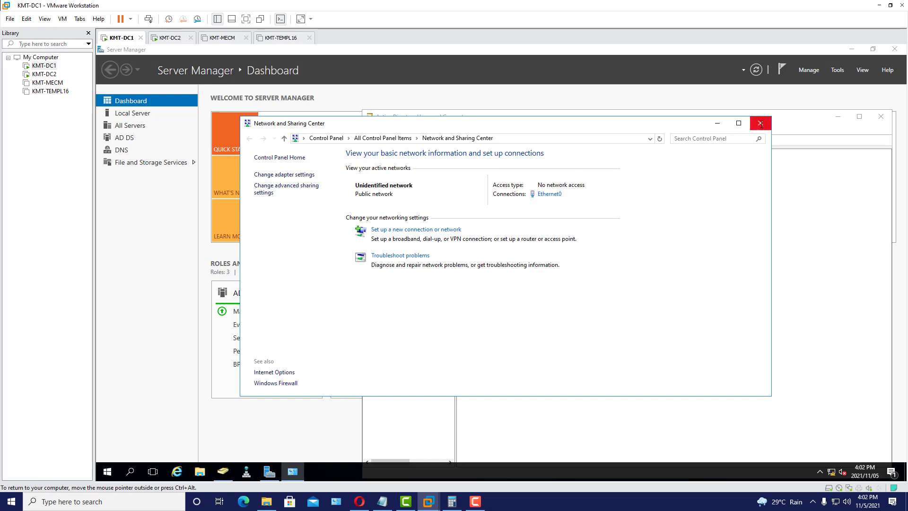
{"action": "left_click", "coordinate": [759, 123]}
{"action": "left_click_drag", "start_coordinate": [565, 119], "coordinate": [478, 99]}
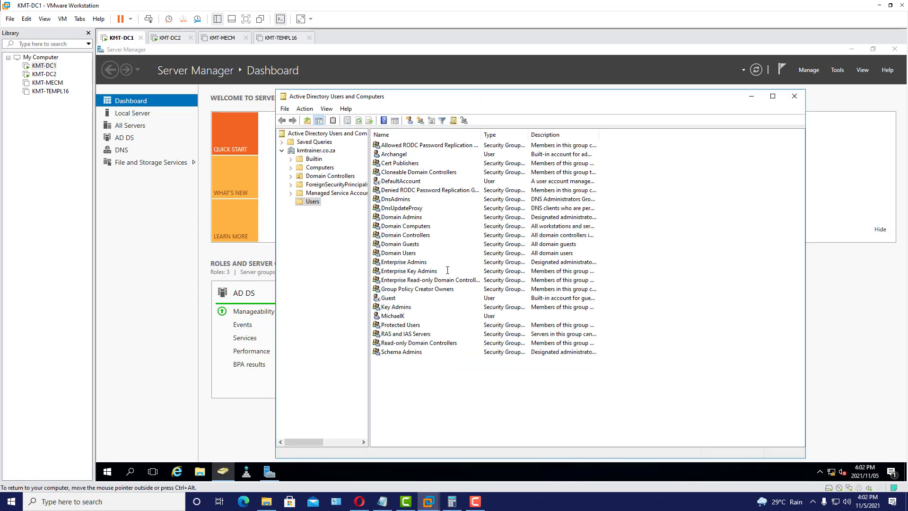
- Check that KMT-DC2 appears in ADUC's Domain Controllers container, then minimize ADUC
{"action": "left_click", "coordinate": [337, 176]}
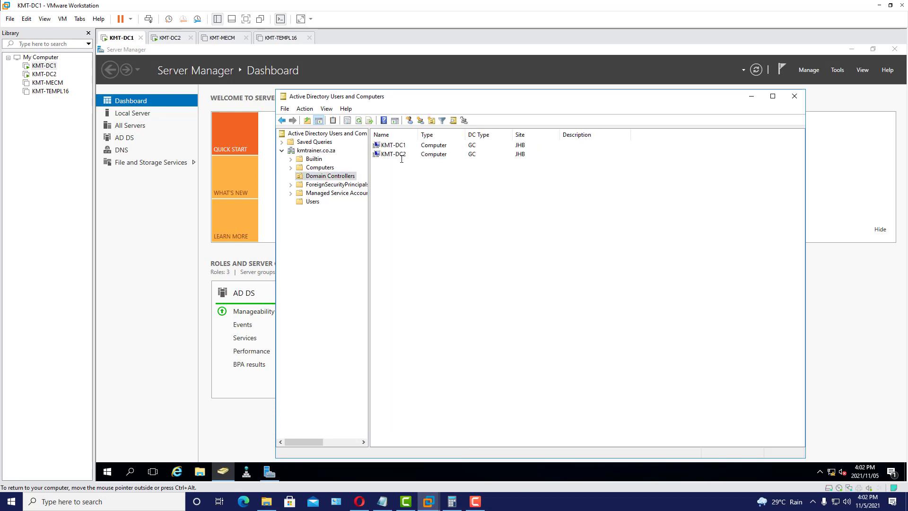
{"action": "left_click", "coordinate": [393, 156]}
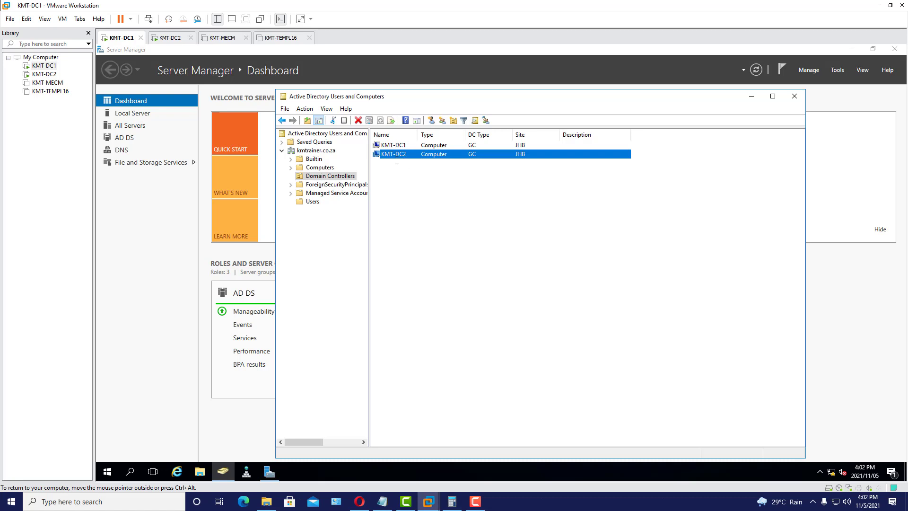
{"action": "left_click", "coordinate": [752, 96]}
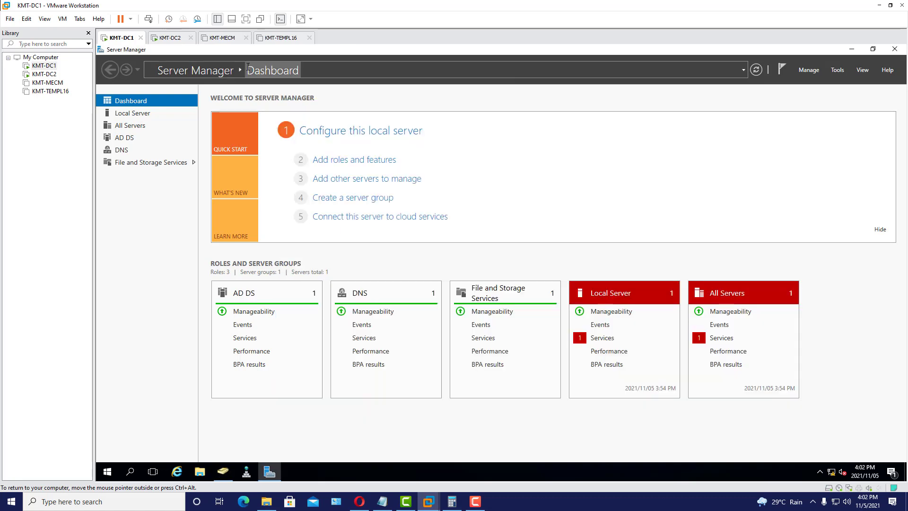
- On KMT-DC2, sign in as Other user with the domain account's user name and password
{"action": "left_click", "coordinate": [164, 41]}
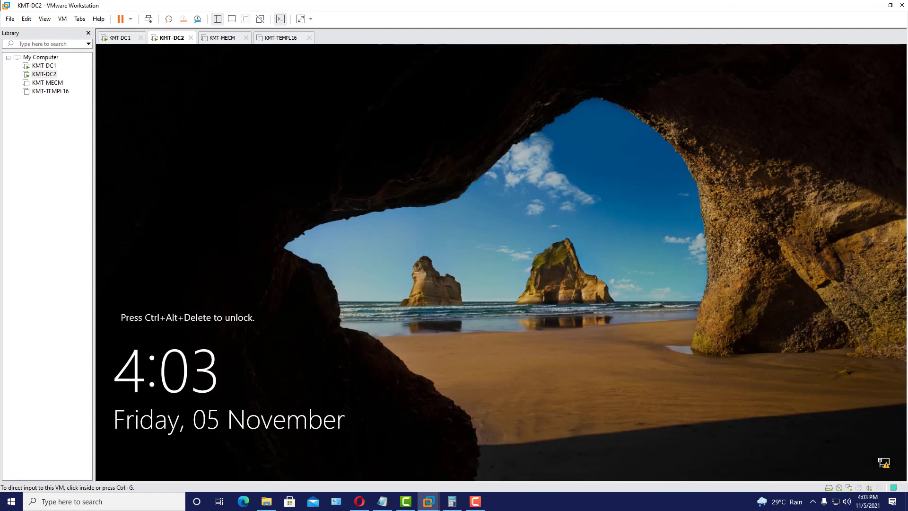
{"action": "left_click", "coordinate": [149, 19]}
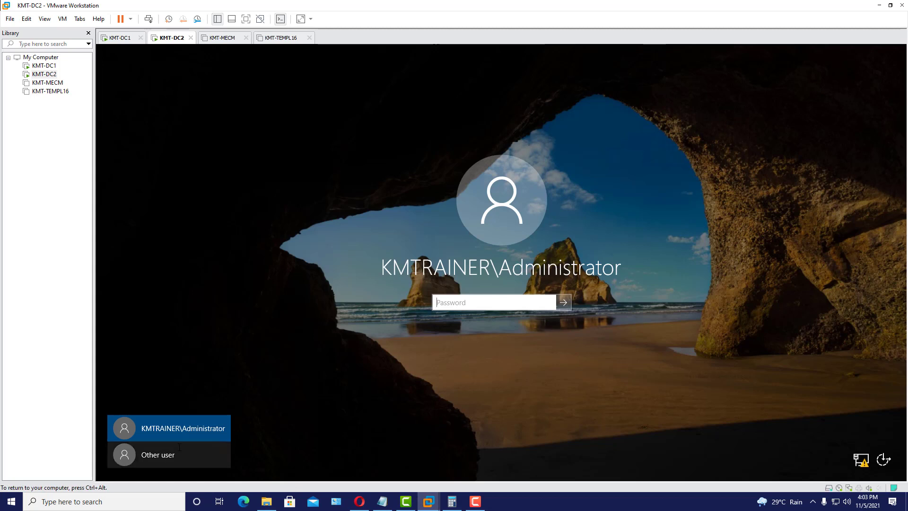
{"action": "left_click", "coordinate": [158, 455]}
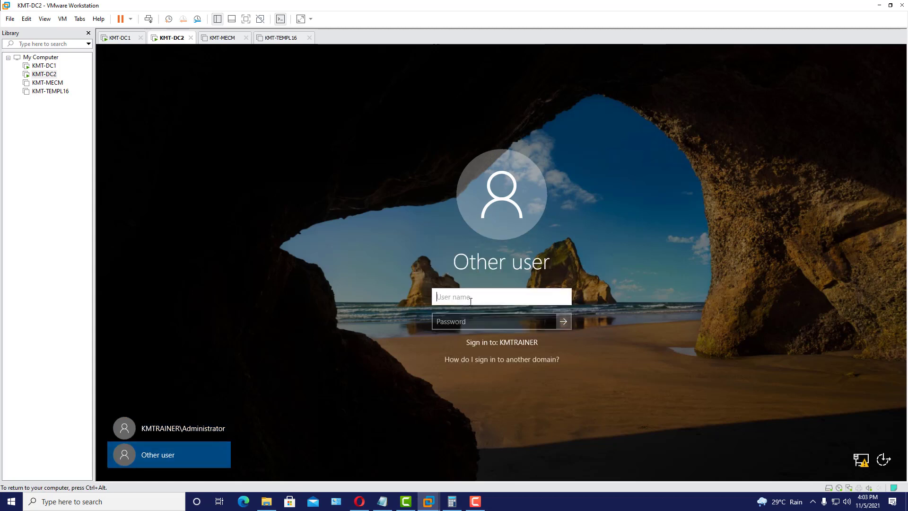
{"action": "type", "text": "A"}
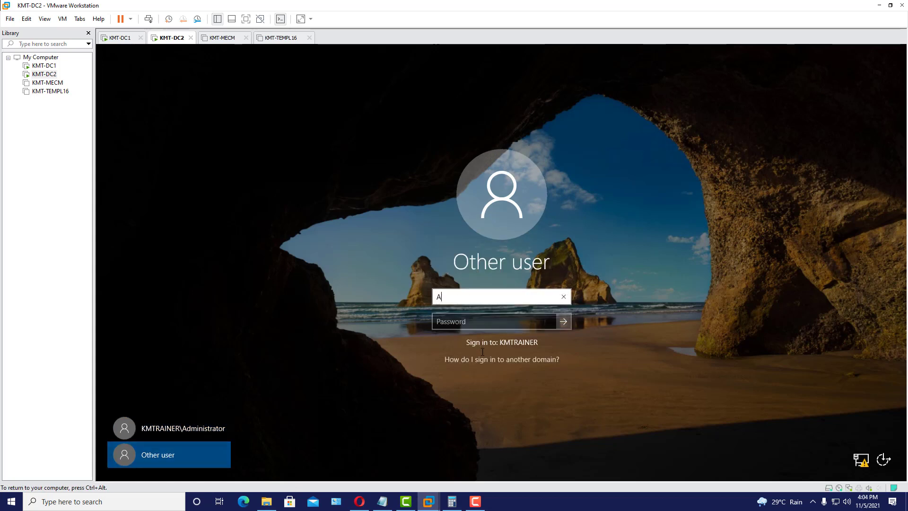
{"action": "type", "text": "rchange;"}
{"action": "key", "text": "Tab"}
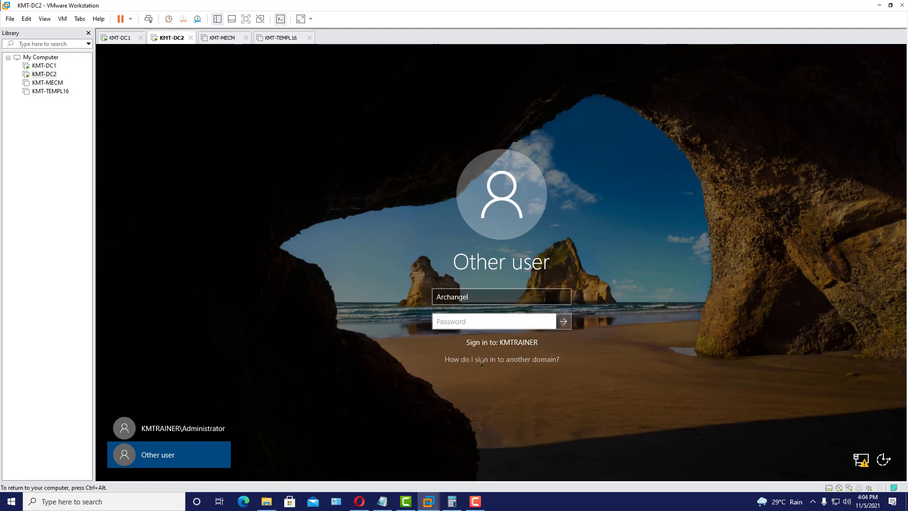
{"action": "type", "text": "•••••••••"}
{"action": "key", "text": "Return"}
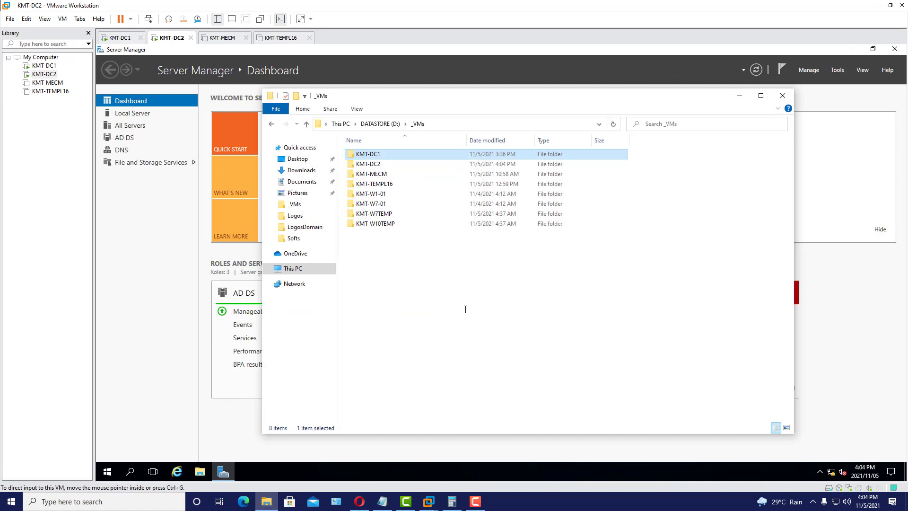
- Add the line 'So we have completed DC1&DC2' under KMT-DC2 in ServersSetup and save it
{"action": "key", "text": "alt+Tab"}
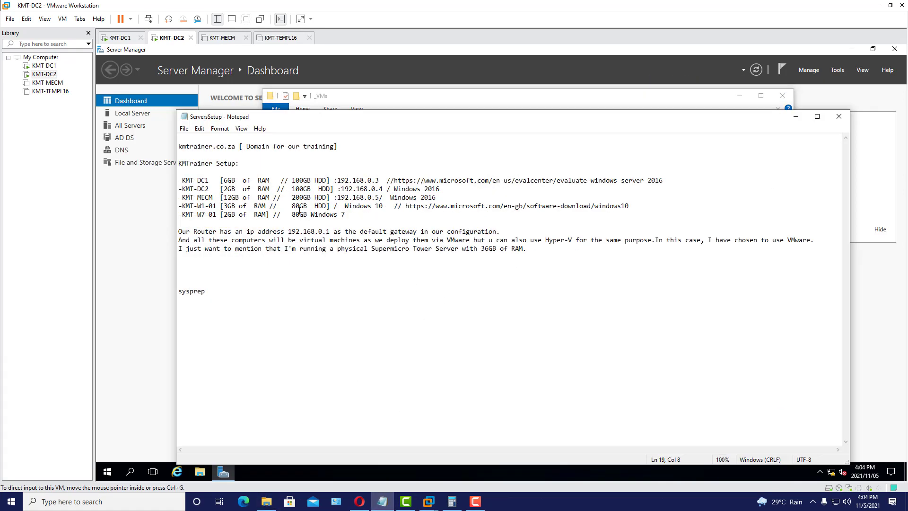
{"action": "left_click", "coordinate": [459, 192]}
{"action": "key", "text": "Home"}
{"action": "key", "text": "Return"}
{"action": "key", "text": "Return"}
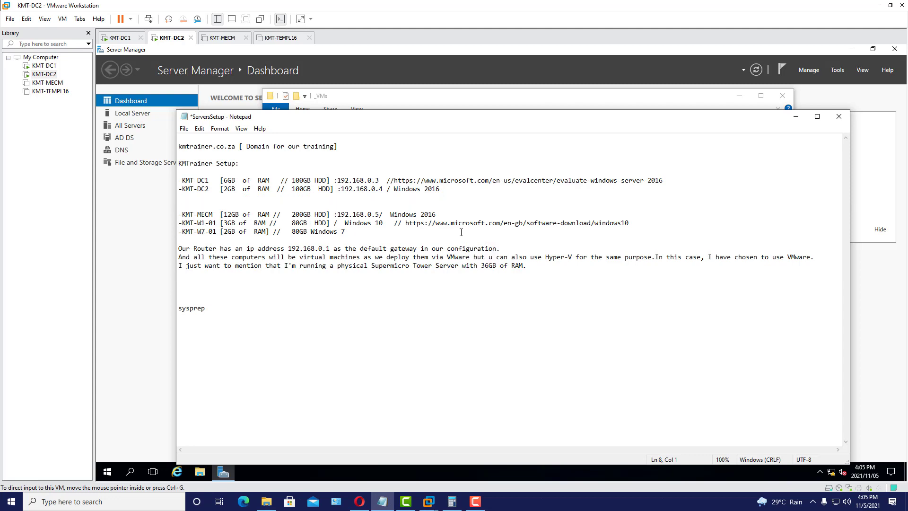
{"action": "type", "text": "s"}
{"action": "key", "text": "BackSpace"}
{"action": "type", "text": "So we have completed DC1&DC2"}
{"action": "left_click", "coordinate": [184, 129]}
{"action": "left_click", "coordinate": [208, 171]}
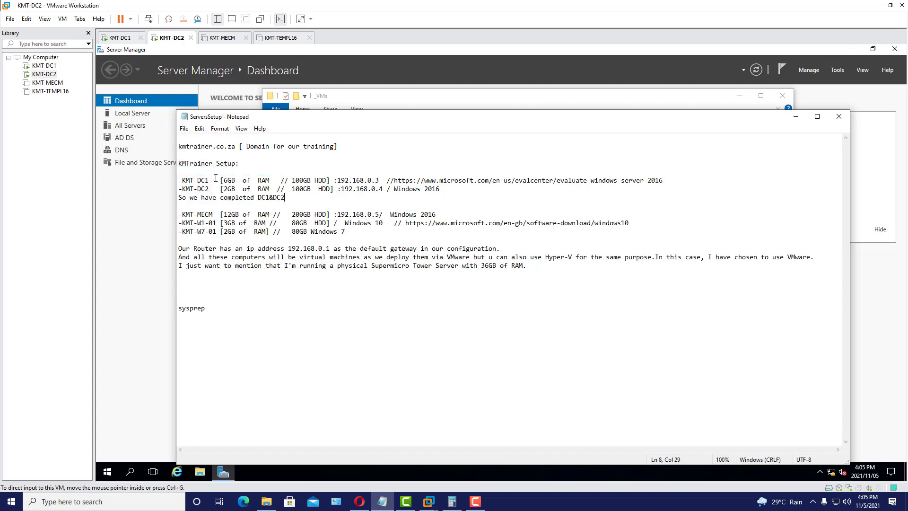
{"action": "left_click", "coordinate": [793, 116]}
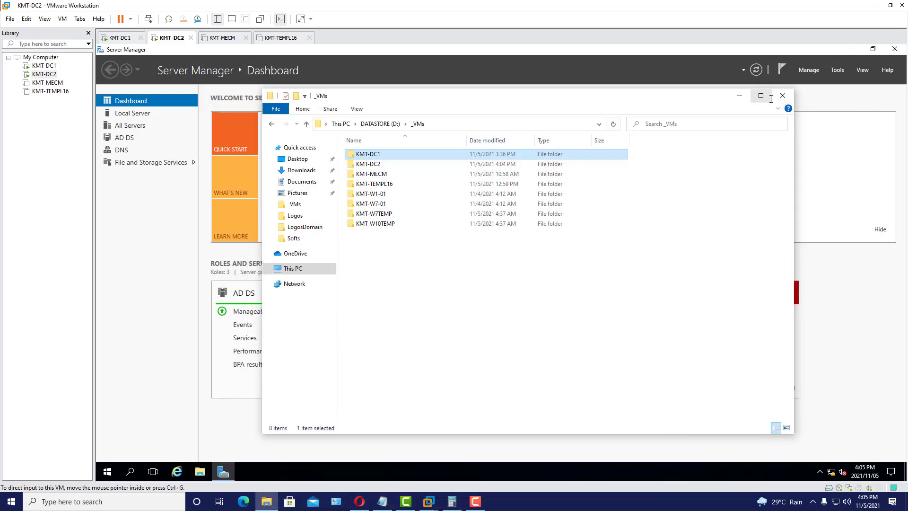
- Show KMT-DC2's Local Server page and open the Tools menu
{"action": "left_click", "coordinate": [741, 97]}
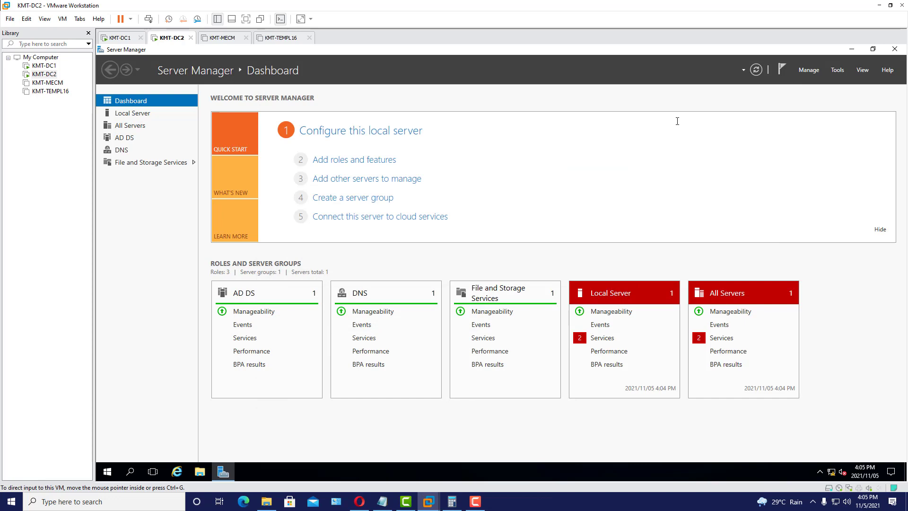
{"action": "left_click", "coordinate": [142, 112]}
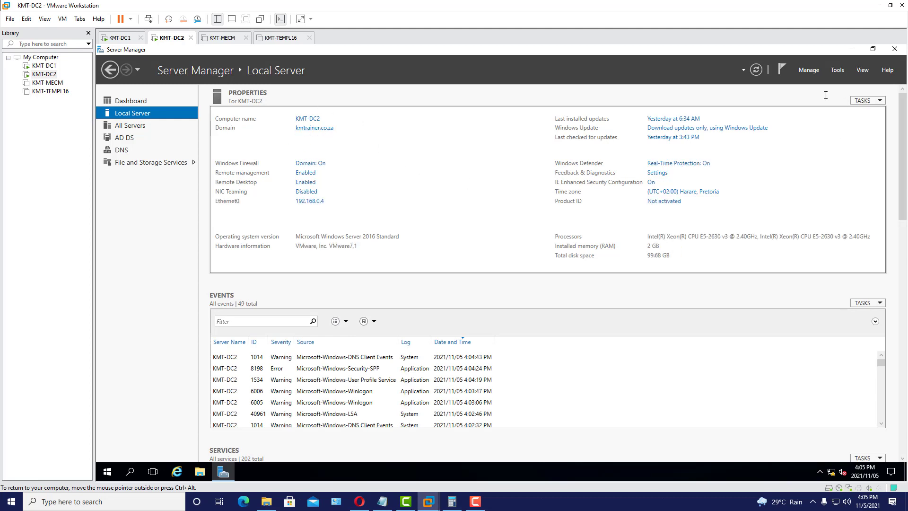
{"action": "left_click", "coordinate": [809, 70]}
{"action": "left_click", "coordinate": [838, 70]}
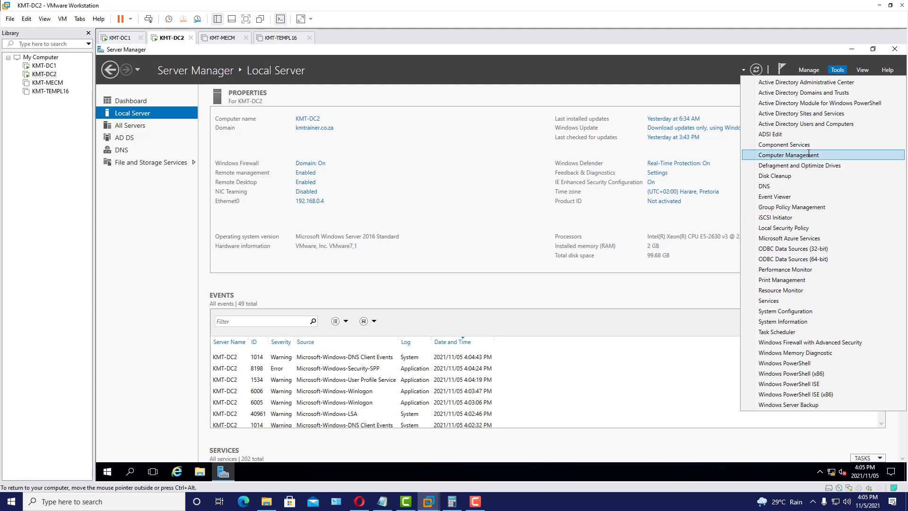
- On KMT-DC2, open ADUC and Sites and Services with the JHB site selected, then go to KMT-DC1
{"action": "left_click", "coordinate": [817, 124]}
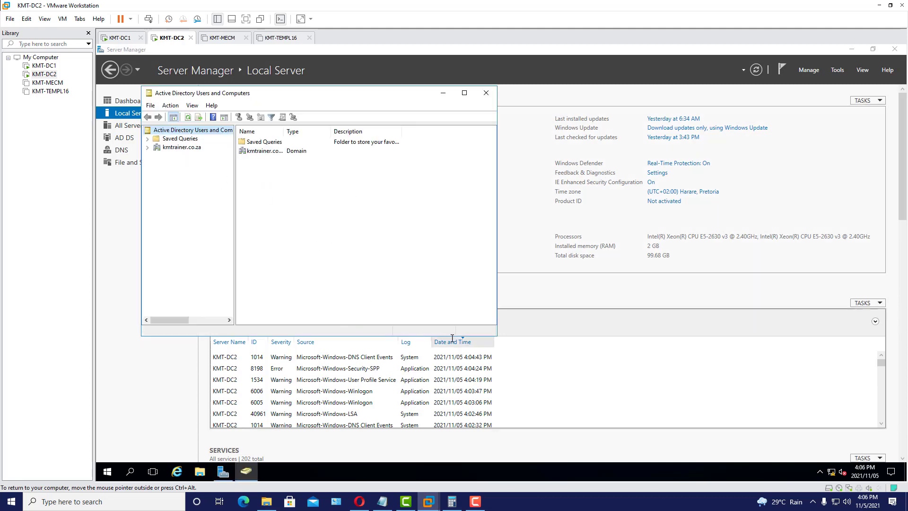
{"action": "left_click_drag", "start_coordinate": [497, 340], "coordinate": [560, 378]}
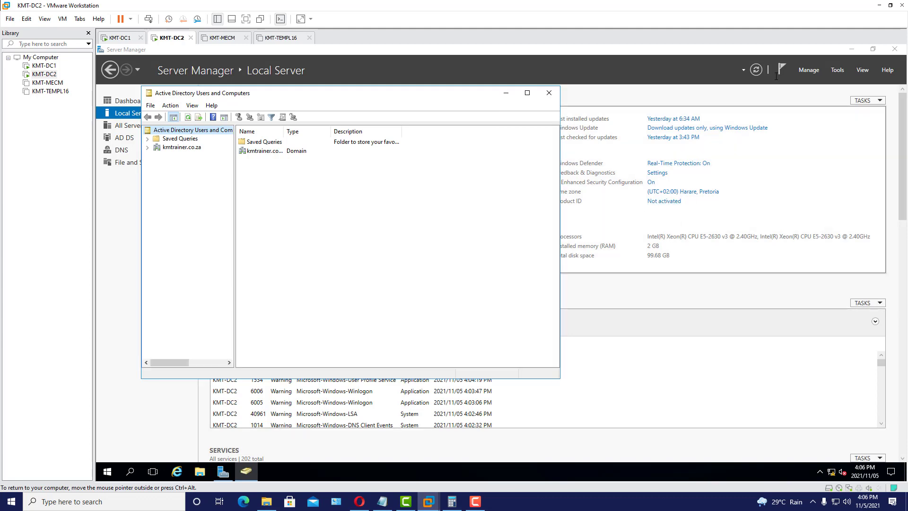
{"action": "left_click", "coordinate": [838, 70]}
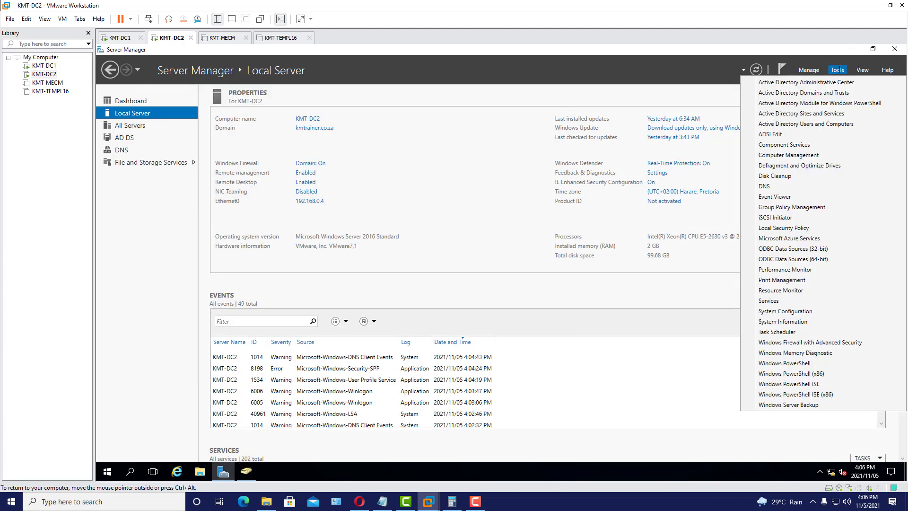
{"action": "left_click", "coordinate": [815, 114]}
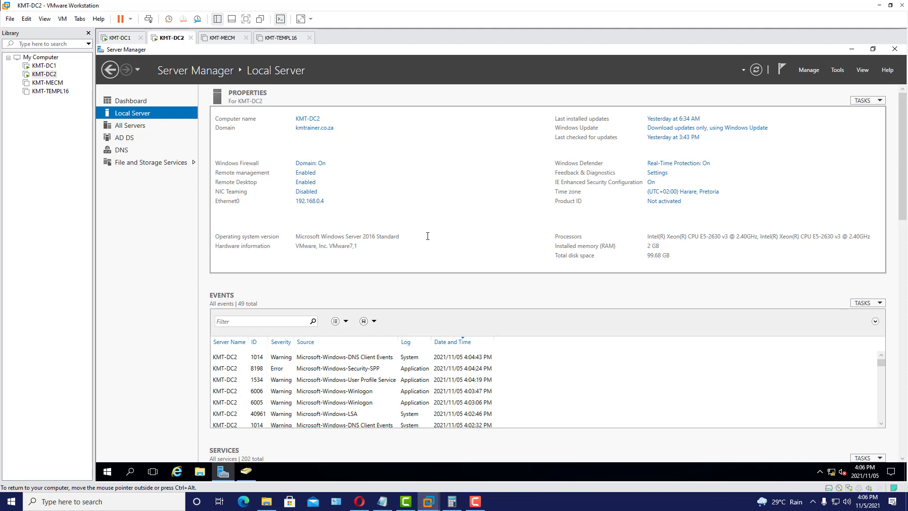
{"action": "left_click", "coordinate": [190, 160]}
{"action": "left_click", "coordinate": [168, 160]}
{"action": "left_click", "coordinate": [197, 185]}
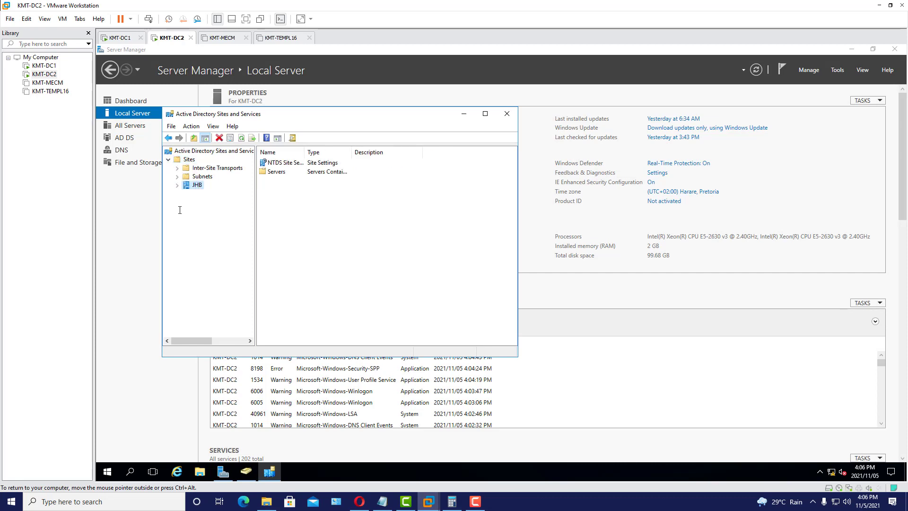
{"action": "left_click", "coordinate": [117, 38]}
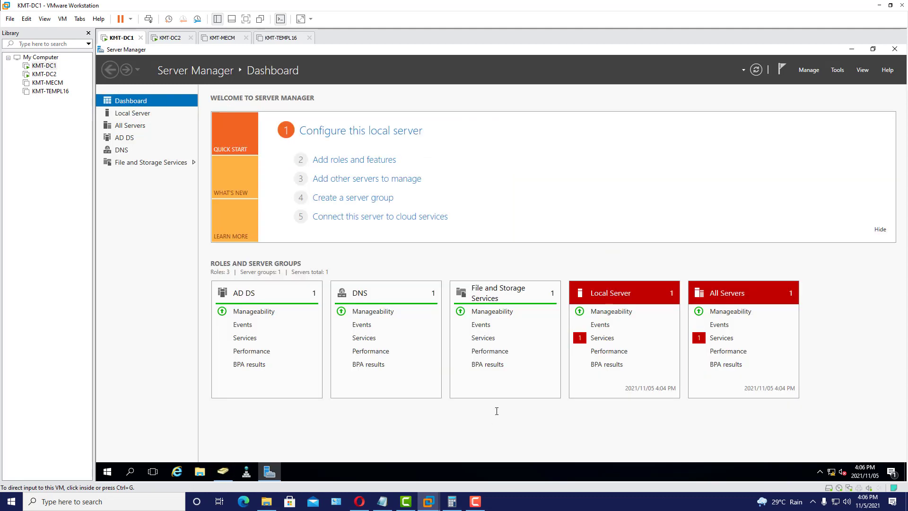
- Launch Active Directory Sites and Services on KMT-DC1 and compare its JHB site with KMT-DC2's
{"action": "mouse_move", "coordinate": [223, 476]}
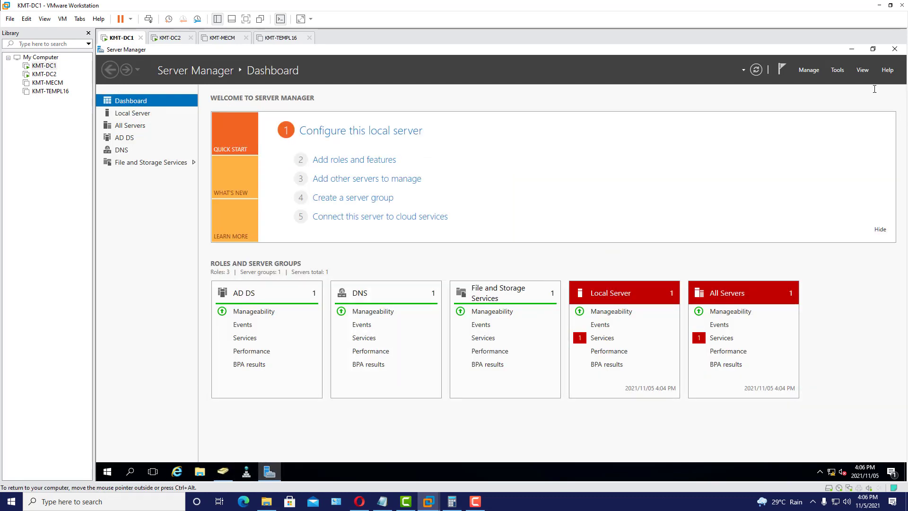
{"action": "left_click", "coordinate": [838, 70]}
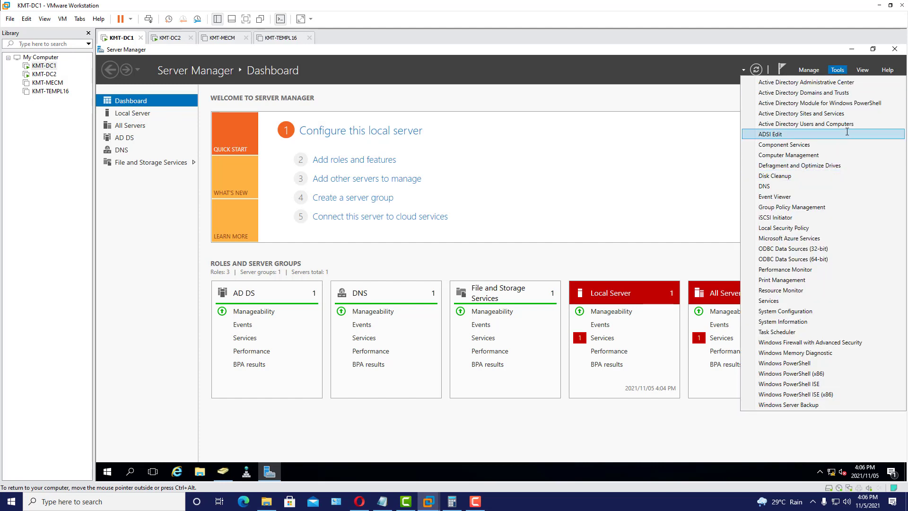
{"action": "left_click", "coordinate": [837, 115]}
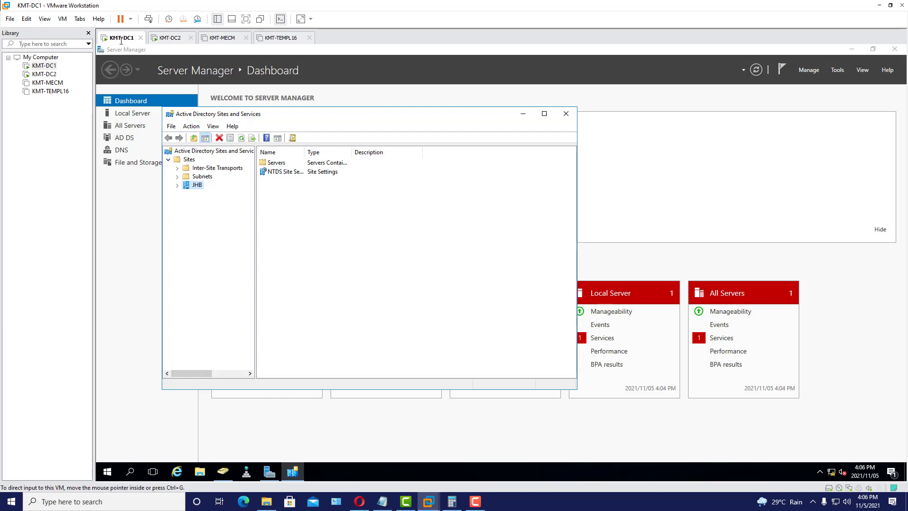
{"action": "left_click", "coordinate": [172, 37]}
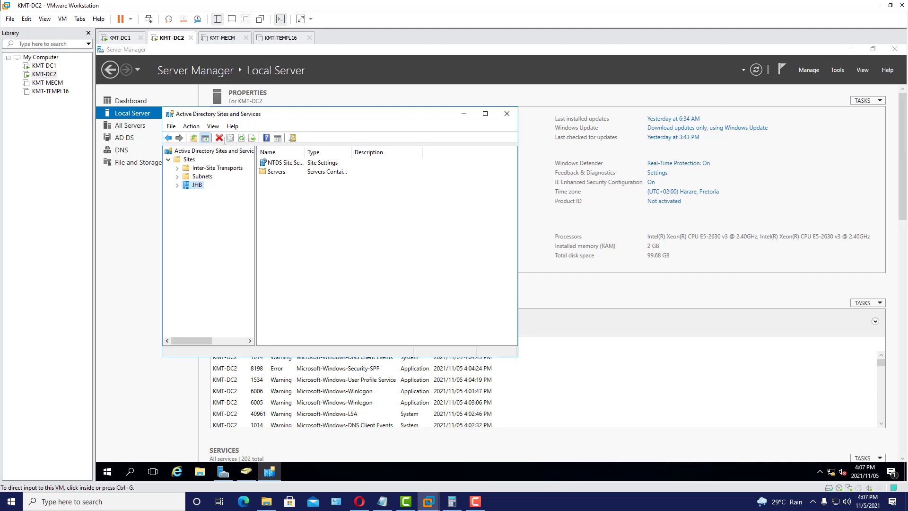
{"action": "left_click", "coordinate": [118, 37]}
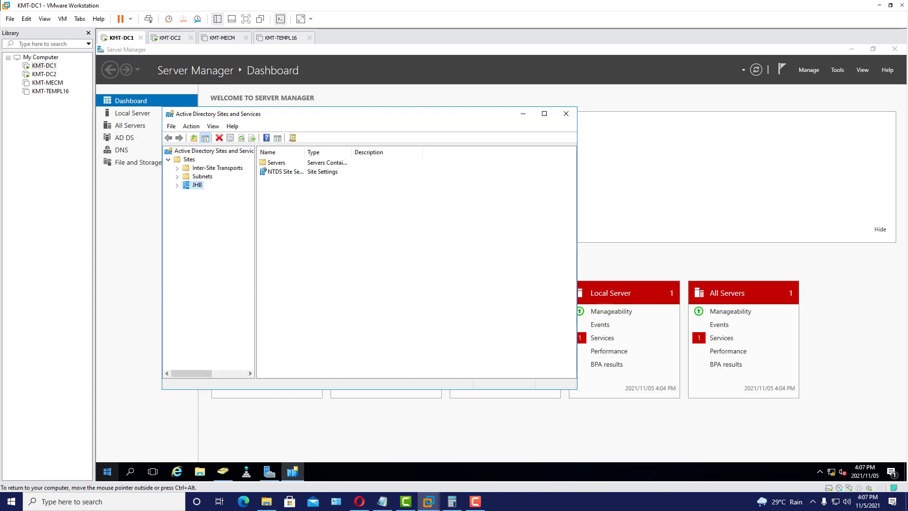
- Open Command Prompt as administrator on KMT-DC1 by searching for cmd
{"action": "right_click", "coordinate": [107, 471]}
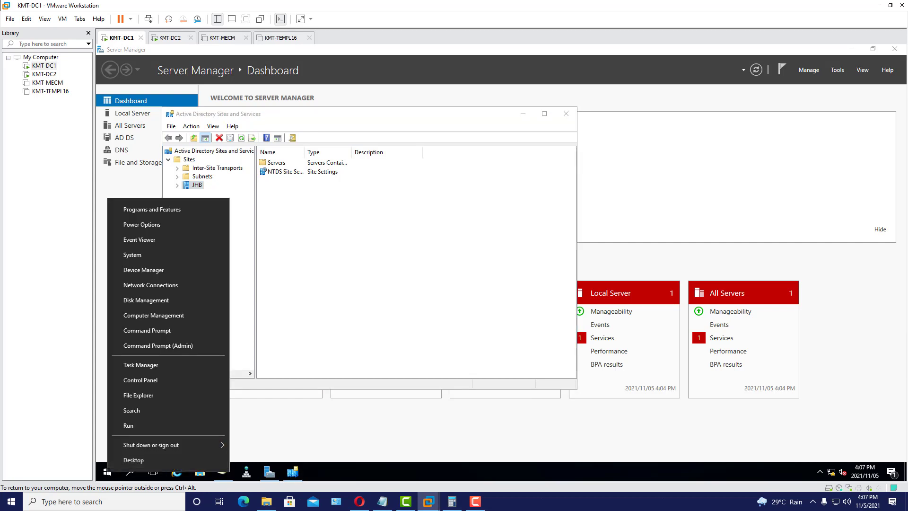
{"action": "left_click", "coordinate": [108, 472]}
{"action": "left_click", "coordinate": [130, 472]}
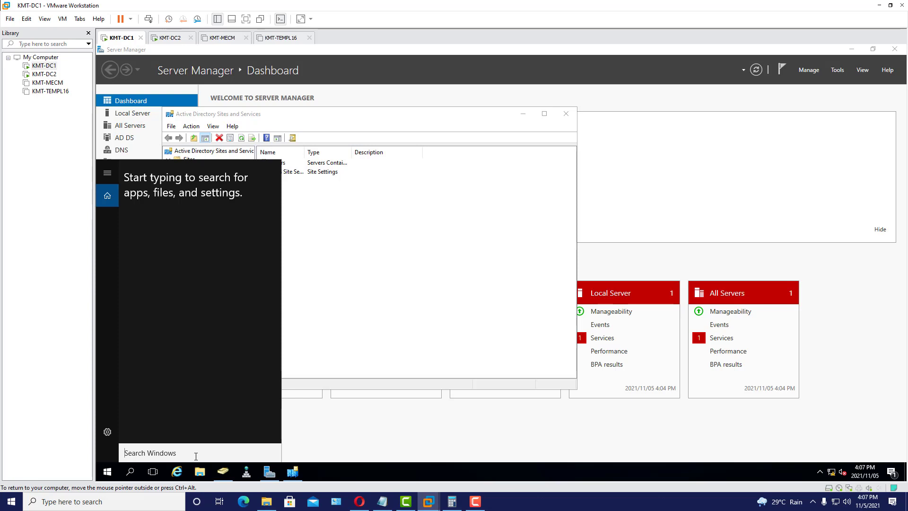
{"action": "type", "text": "cmd"}
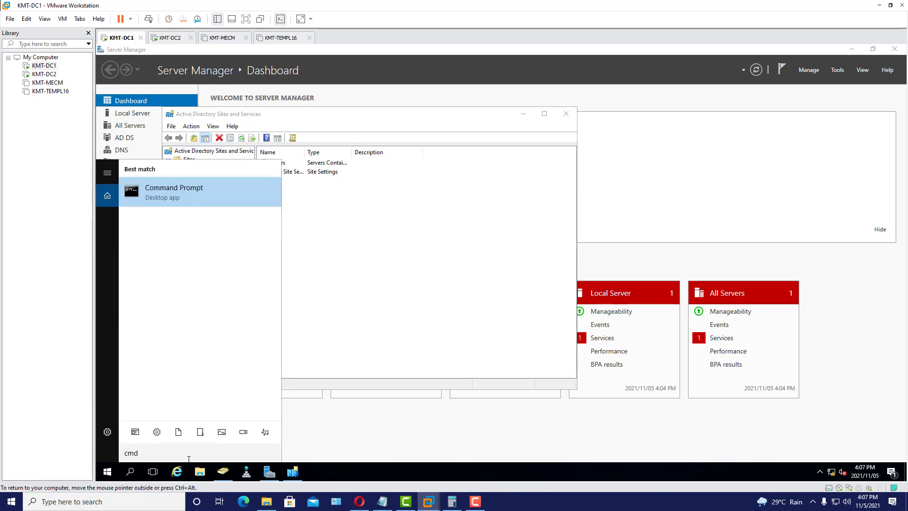
{"action": "right_click", "coordinate": [197, 193]}
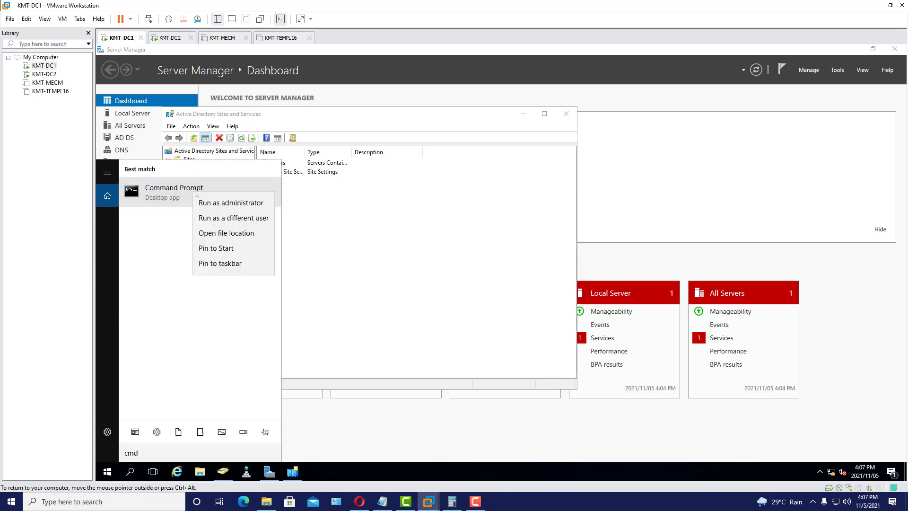
{"action": "left_click", "coordinate": [229, 203]}
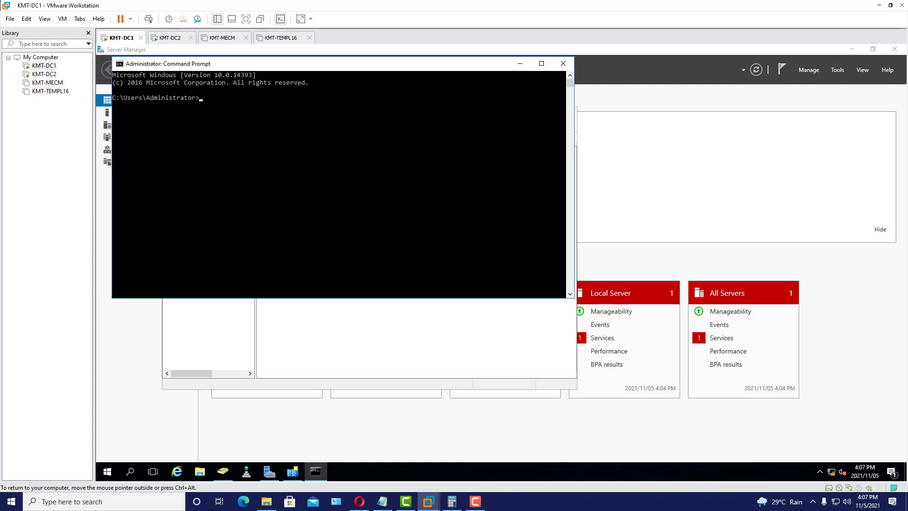
- Run repadmin /syncall, which reports an unreachable partner server, then check KMT-DC2's tab
{"action": "type", "text": "repadmin /syncall"}
{"action": "key", "text": "Return"}
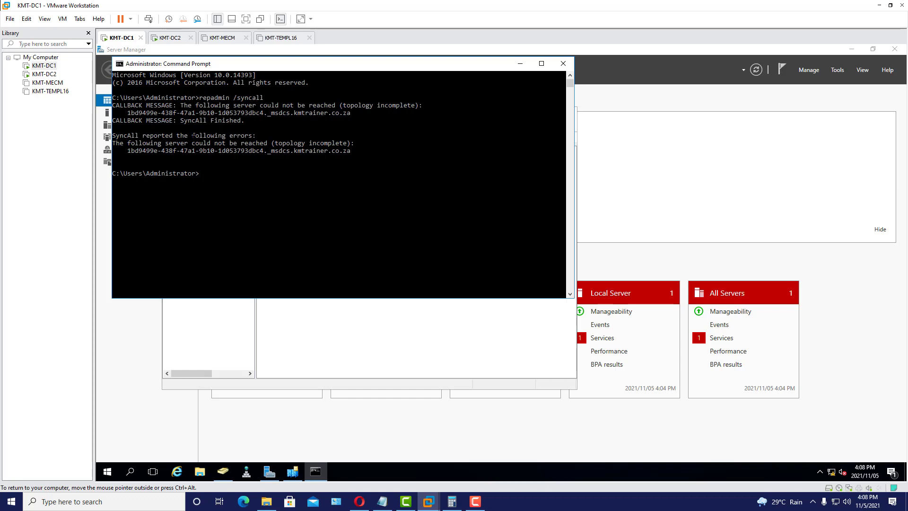
{"action": "left_click", "coordinate": [170, 38]}
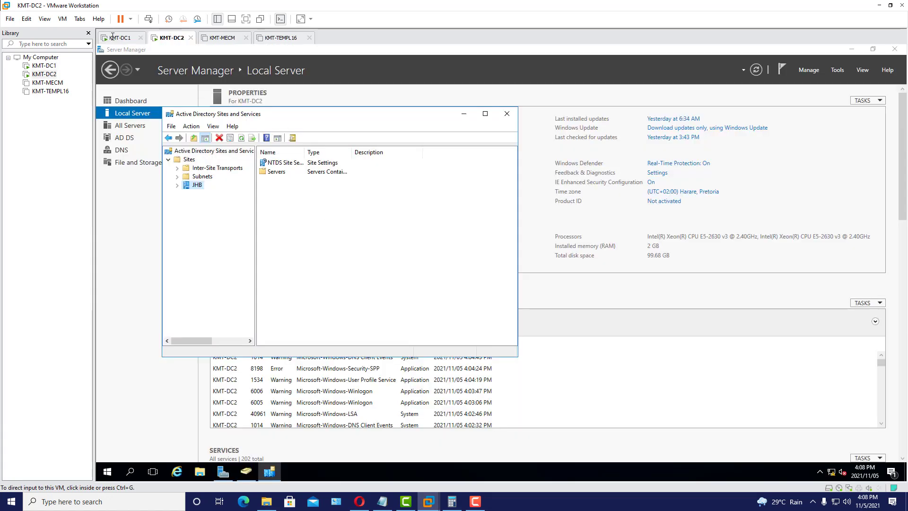
{"action": "left_click", "coordinate": [116, 37]}
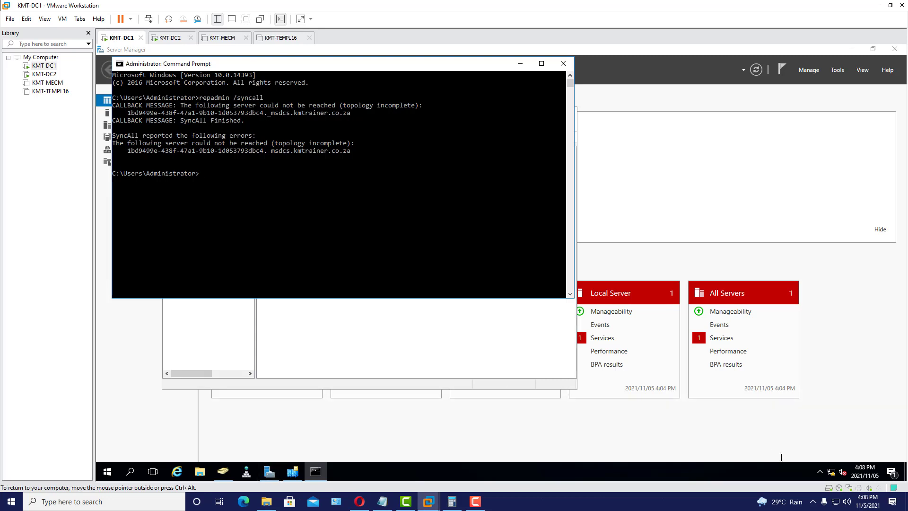
- Open the IPv4 properties of KMT-DC1's Ethernet0 adapter via Network and Sharing Center
{"action": "right_click", "coordinate": [832, 472]}
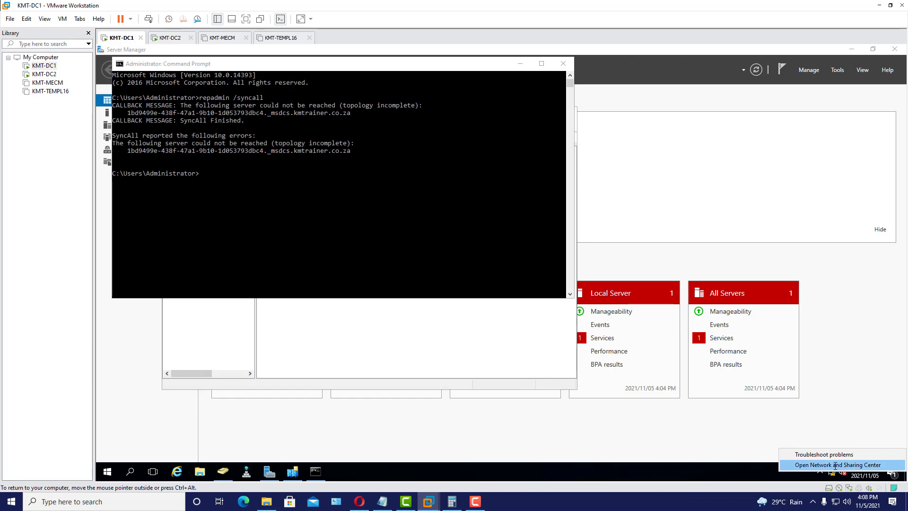
{"action": "left_click", "coordinate": [833, 467]}
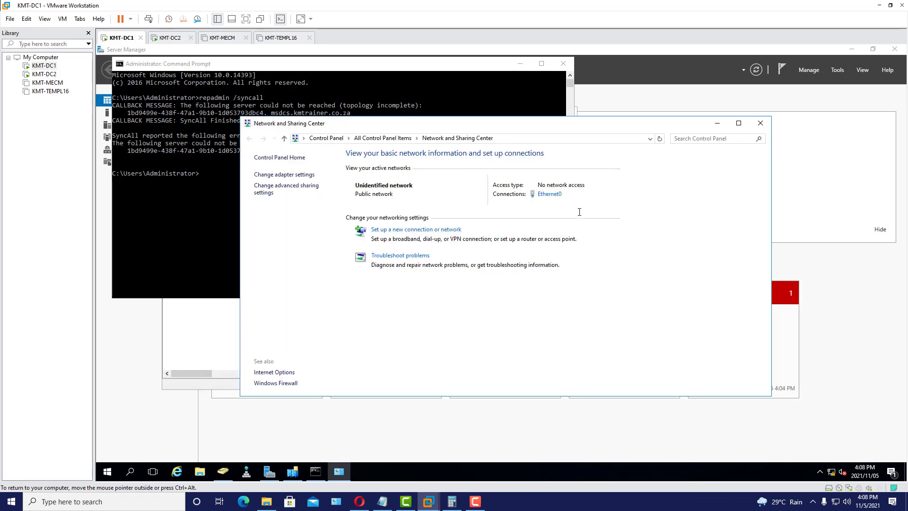
{"action": "left_click", "coordinate": [548, 194]}
{"action": "left_click", "coordinate": [445, 336]}
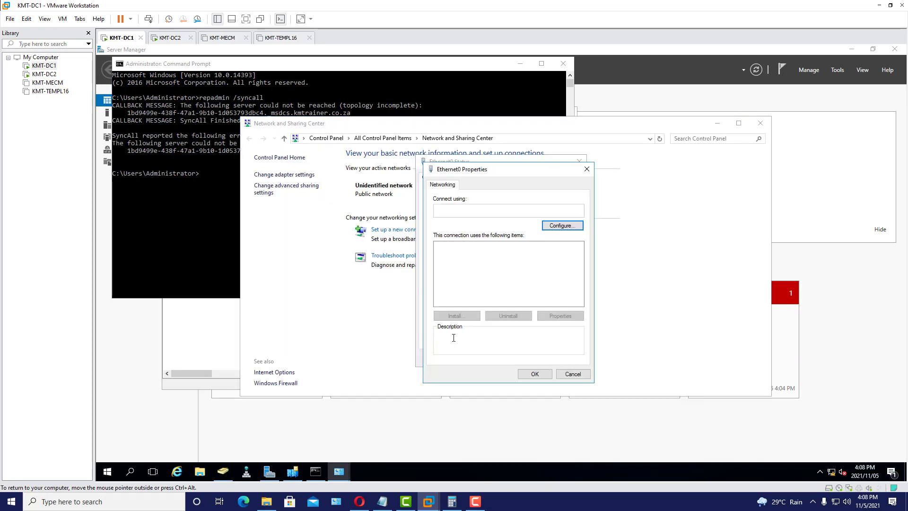
{"action": "scroll", "coordinate": [568, 272], "scroll_direction": "down", "scroll_amount": 1}
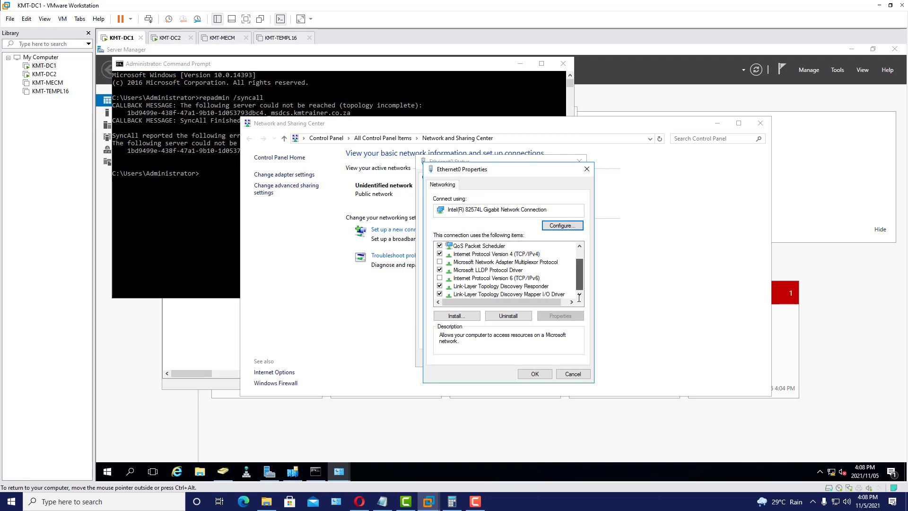
{"action": "left_click", "coordinate": [530, 254]}
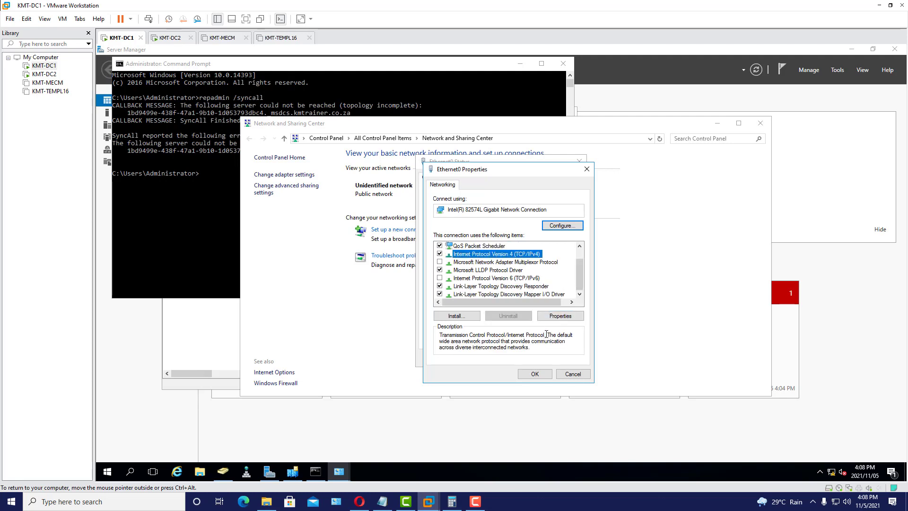
{"action": "left_click", "coordinate": [563, 316]}
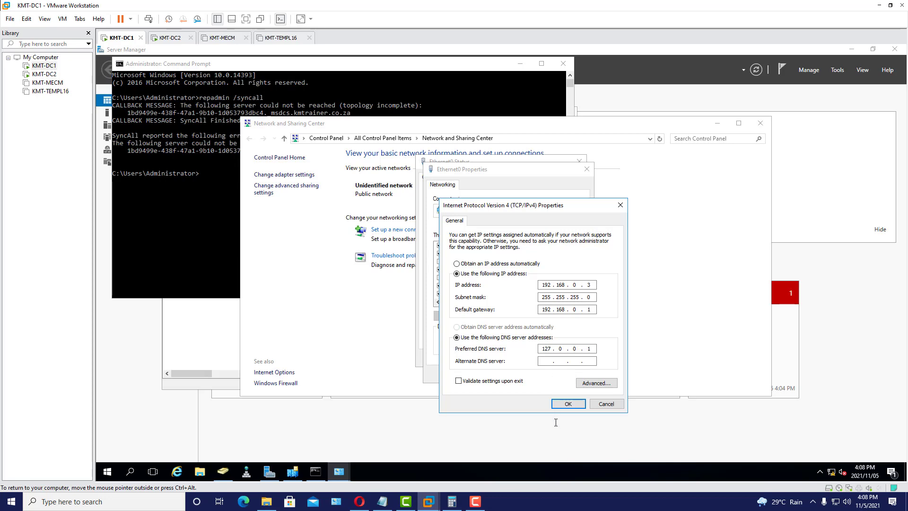
- Set preferred DNS to 192.168.0.4 and alternate DNS to 192.168.0.3, then save
{"action": "left_click", "coordinate": [388, 501]}
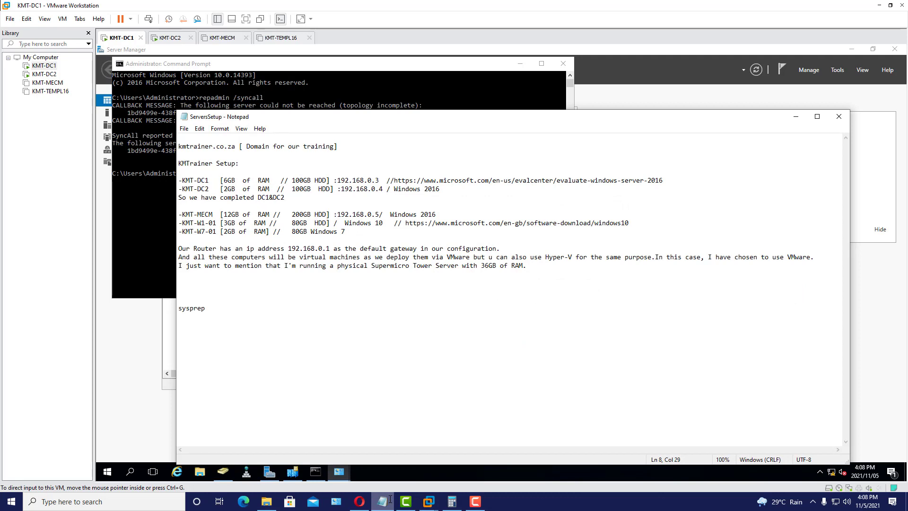
{"action": "left_click", "coordinate": [390, 500]}
{"action": "left_click_drag", "start_coordinate": [552, 349], "coordinate": [536, 350]}
{"action": "type", "text": "1"}
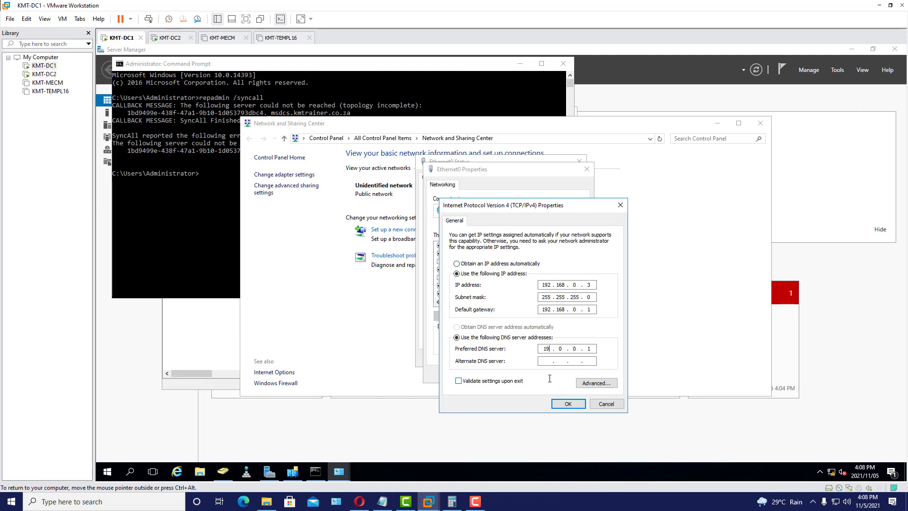
{"action": "type", "text": "92 . 168"}
{"action": "double_click", "coordinate": [590, 349]}
{"action": "type", "text": "4"}
{"action": "type", "text": "92 . "}
{"action": "type", "text": "168 . "}
{"action": "type", "text": "0 . 3"}
{"action": "left_click", "coordinate": [568, 404]}
- Close the Ethernet0 dialogs and switch to the KMT-DC2 virtual machine
{"action": "left_click", "coordinate": [535, 374]}
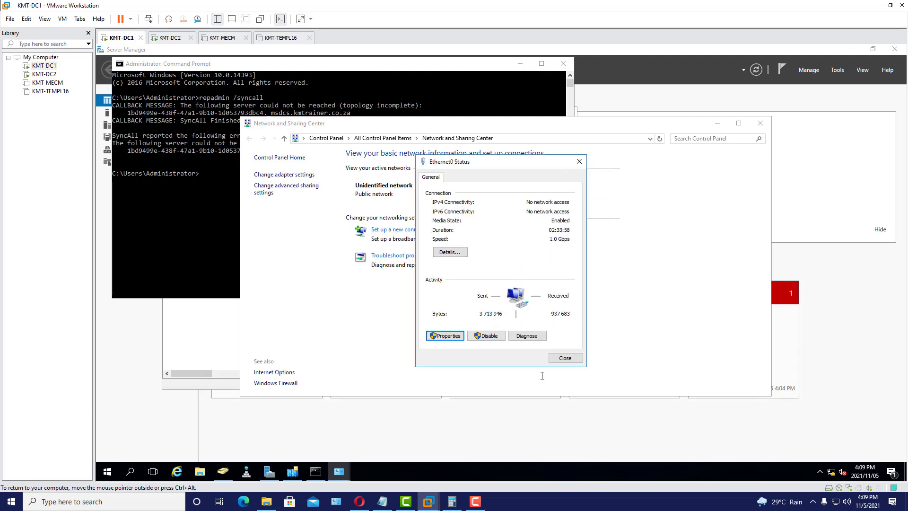
{"action": "left_click", "coordinate": [568, 358]}
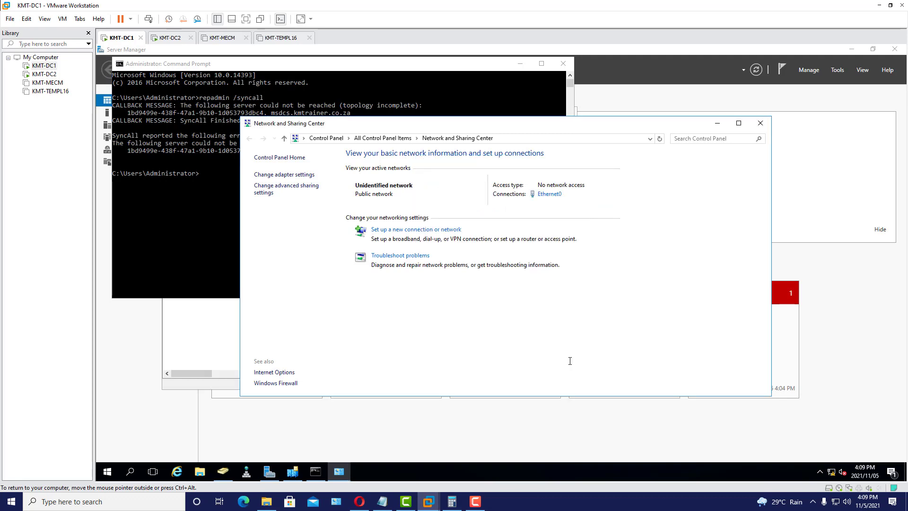
{"action": "left_click", "coordinate": [169, 38]}
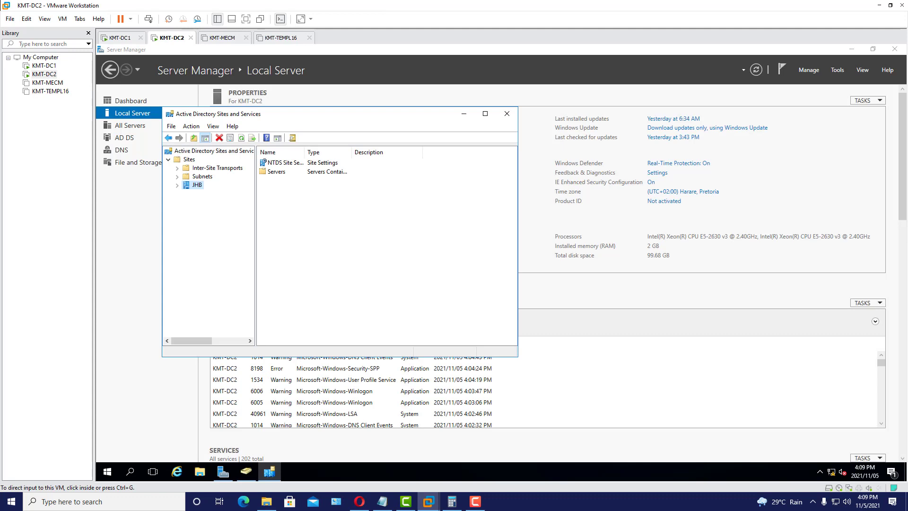
- Open the IPv4 properties of KMT-DC2's Ethernet0 adapter via Network and Sharing Center
{"action": "right_click", "coordinate": [831, 472]}
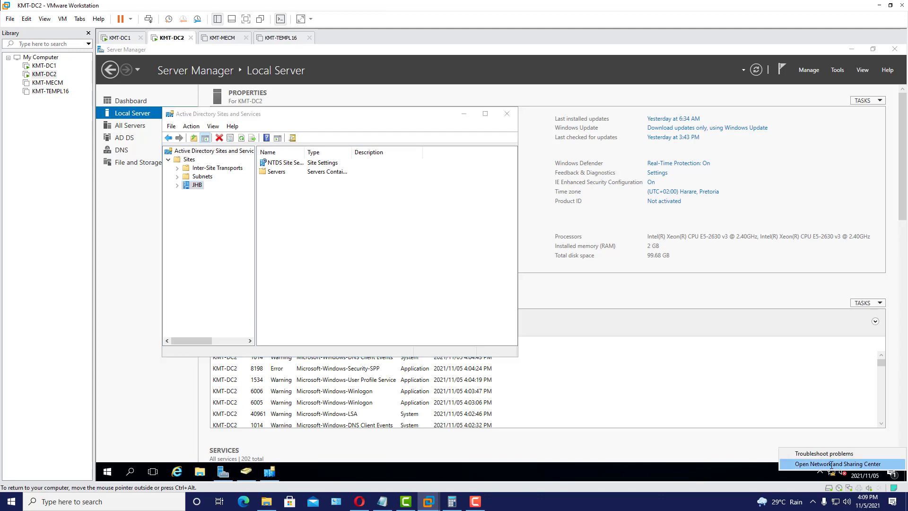
{"action": "left_click", "coordinate": [832, 464]}
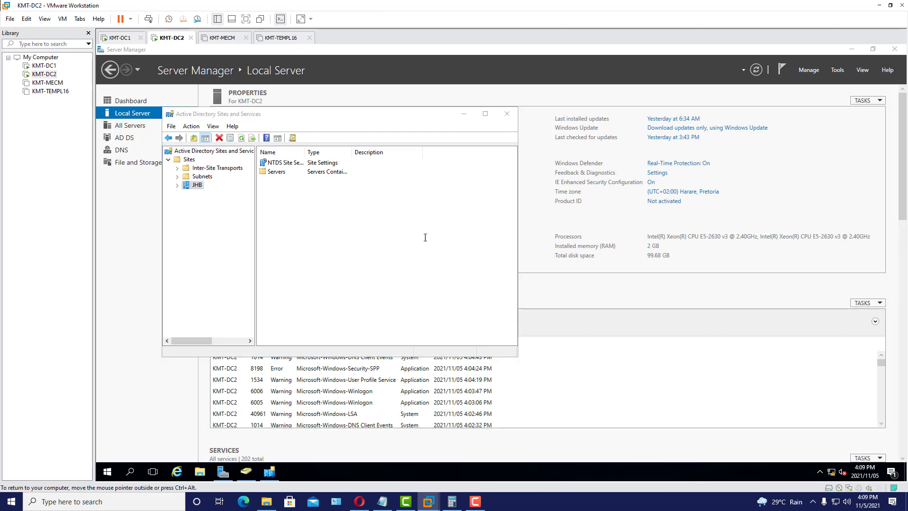
{"action": "left_click", "coordinate": [552, 194]}
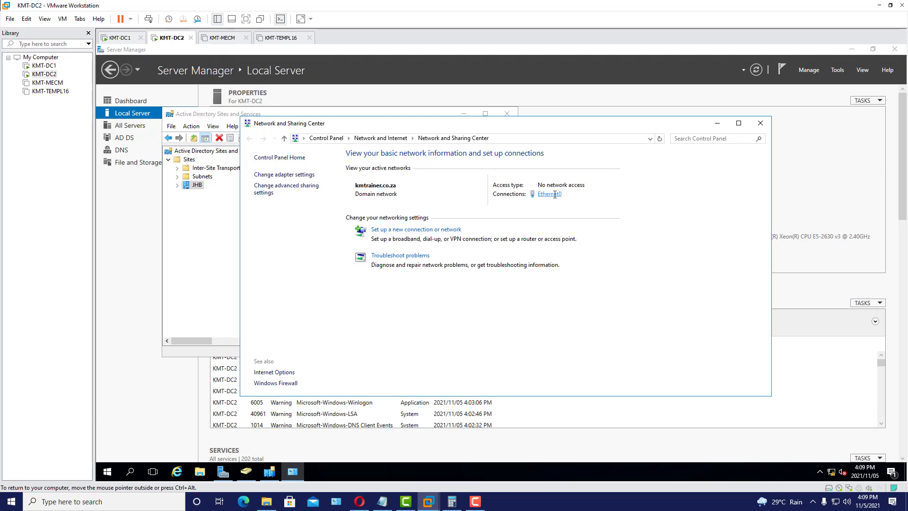
{"action": "left_click", "coordinate": [445, 336]}
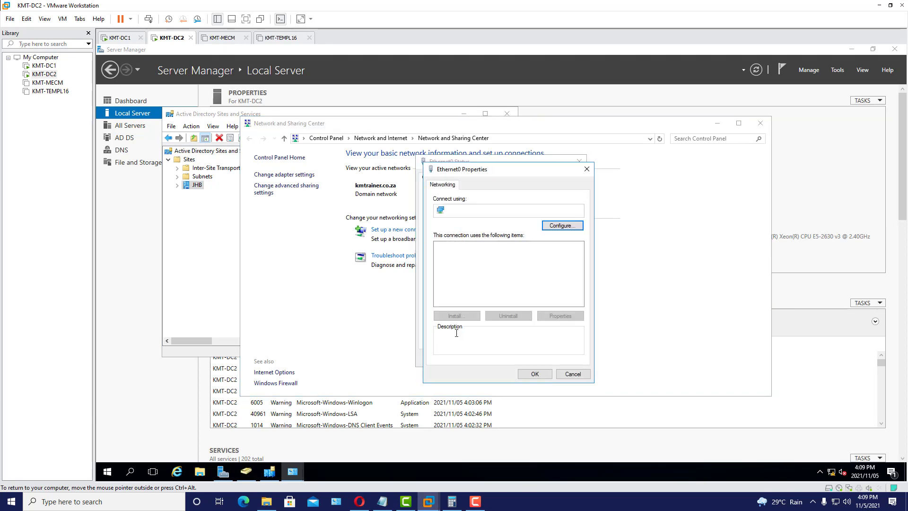
{"action": "left_click", "coordinate": [533, 271]}
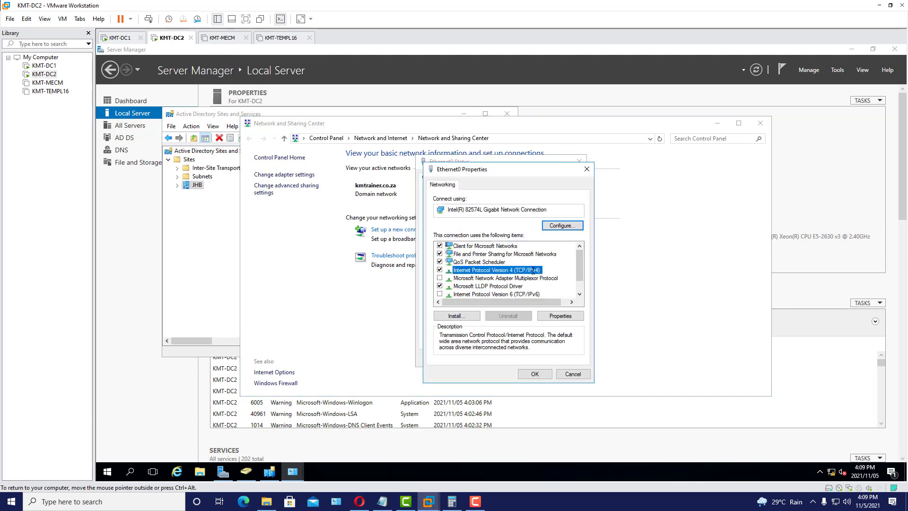
{"action": "left_click", "coordinate": [561, 316]}
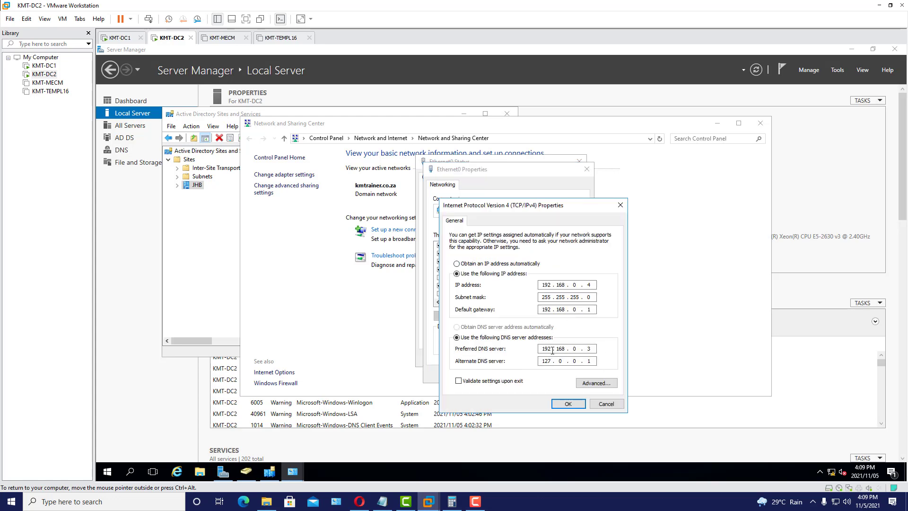
- Replace alternate DNS 127.0.0.1 with 192.168.0.4, save, and close the adapter dialogs
{"action": "double_click", "coordinate": [594, 349]}
{"action": "double_click", "coordinate": [545, 361]}
{"action": "key", "text": "End"}
{"action": "key", "text": "Home"}
{"action": "key", "text": "End"}
{"action": "key", "text": "Delete"}
{"action": "key", "text": "Delete"}
{"action": "key", "text": "Delete"}
{"action": "type", "text": "192 . 168"}
{"action": "double_click", "coordinate": [590, 362]}
{"action": "type", "text": "4"}
{"action": "left_click", "coordinate": [563, 402]}
{"action": "left_click", "coordinate": [537, 375]}
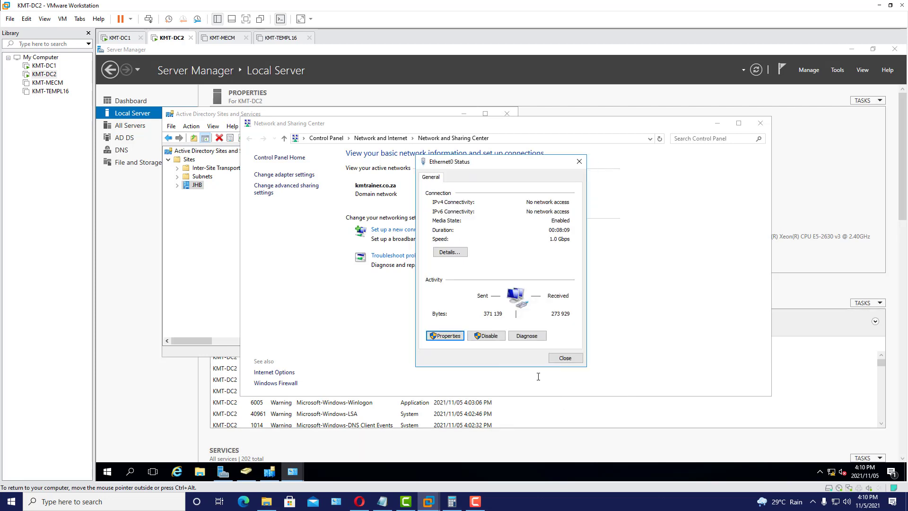
{"action": "left_click", "coordinate": [566, 358]}
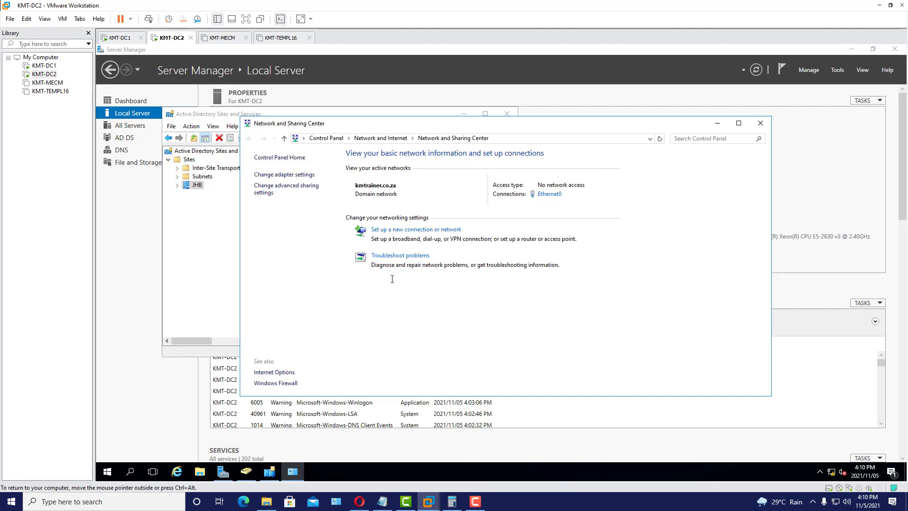
- Close Network and Sharing Center and launch Command Prompt as administrator on KMT-DC2
{"action": "left_click", "coordinate": [761, 123]}
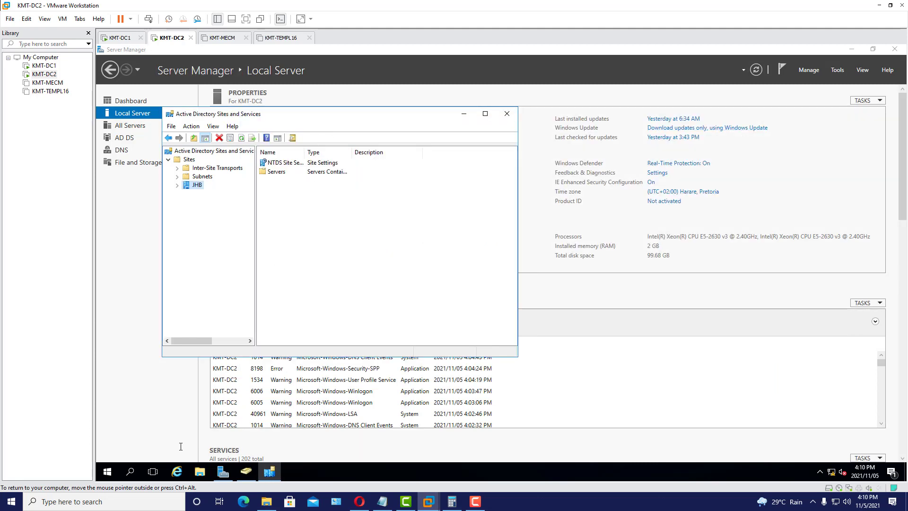
{"action": "left_click", "coordinate": [130, 471]}
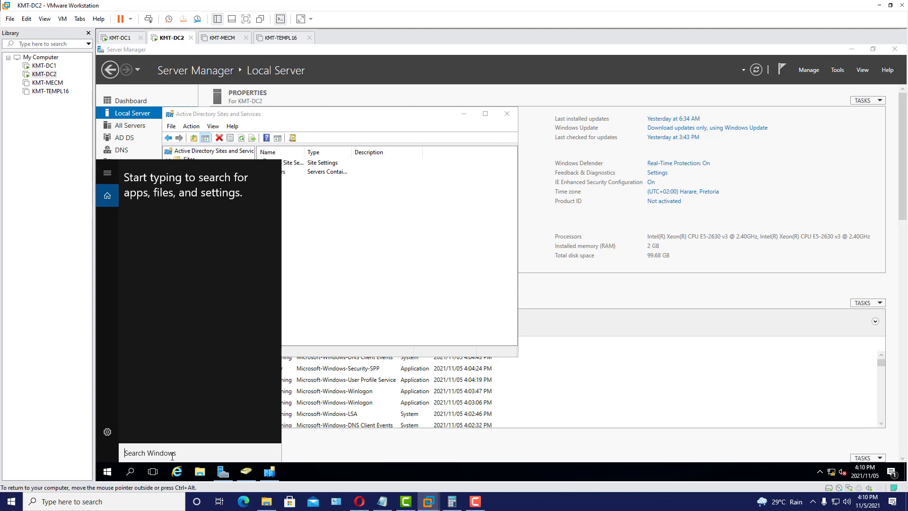
{"action": "type", "text": "cmd"}
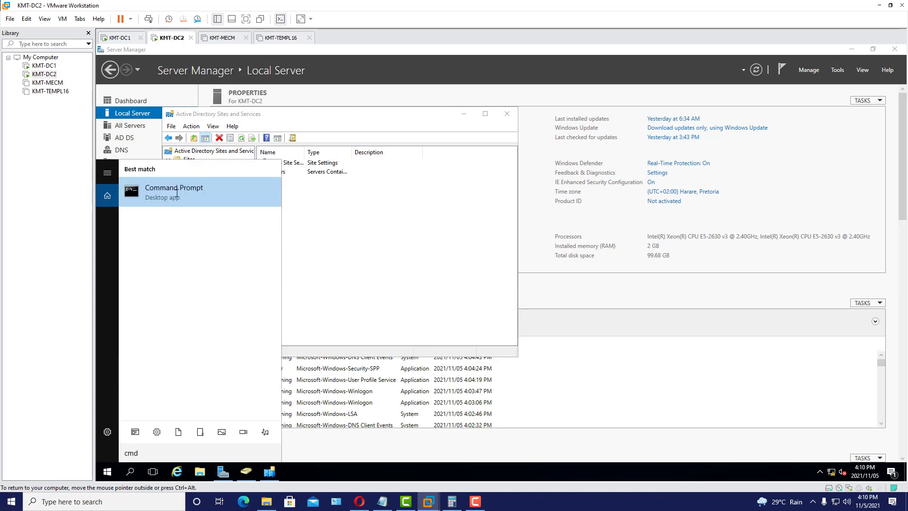
{"action": "right_click", "coordinate": [179, 194]}
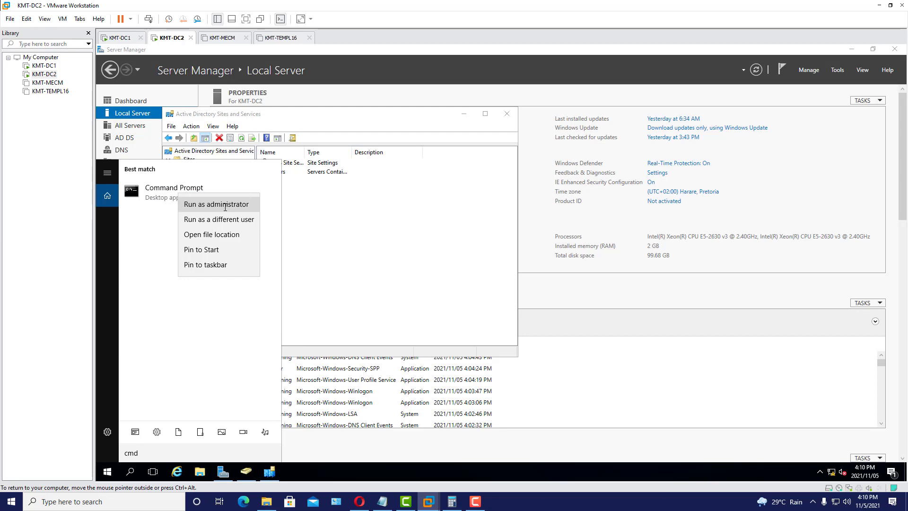
{"action": "left_click", "coordinate": [203, 203]}
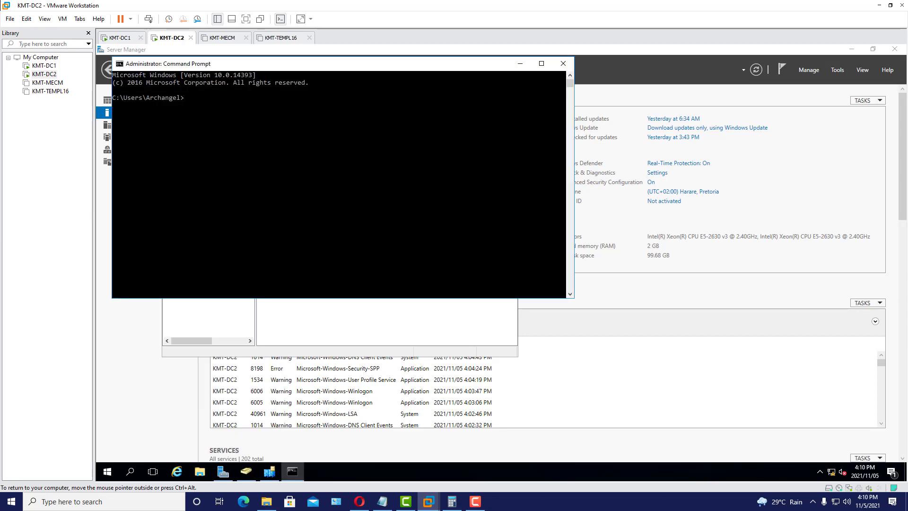
- Run repadmin /syncall and confirm replication completes with no errors
{"action": "left_click_drag", "start_coordinate": [357, 70], "coordinate": [393, 139]}
{"action": "type", "text": "re"}
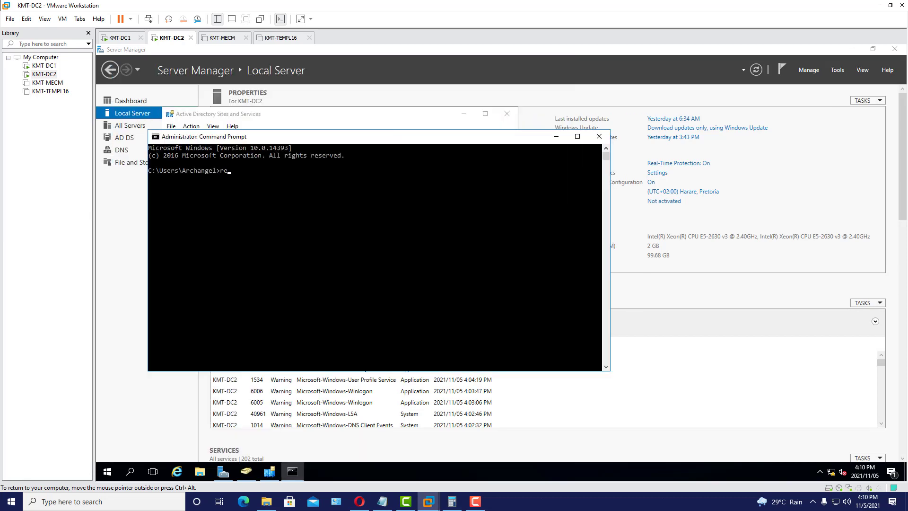
{"action": "type", "text": "padmin /syncall"}
{"action": "key", "text": "Return"}
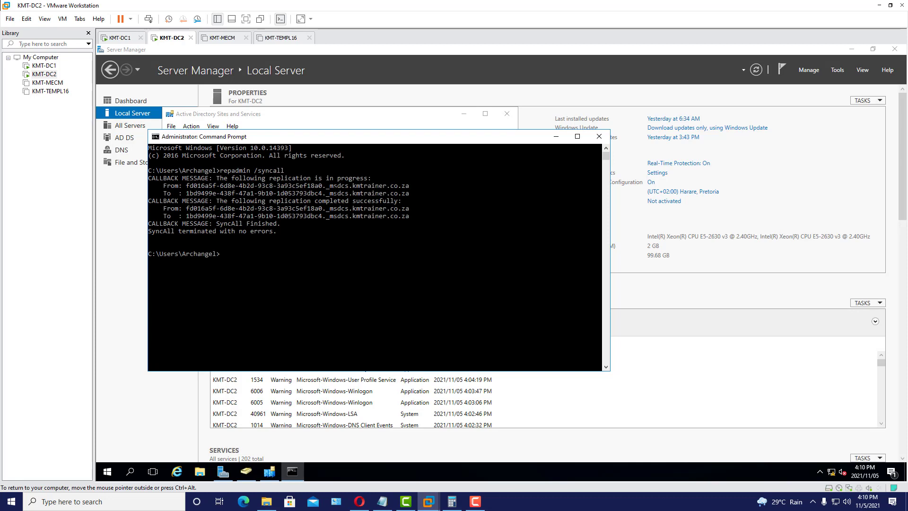
{"action": "left_click_drag", "start_coordinate": [306, 139], "coordinate": [341, 141]}
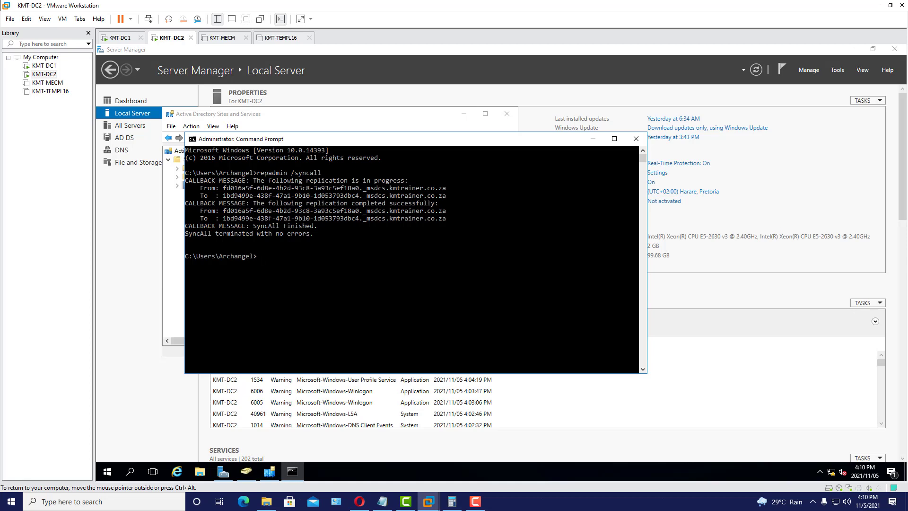
{"action": "left_click_drag", "start_coordinate": [344, 137], "coordinate": [380, 139]}
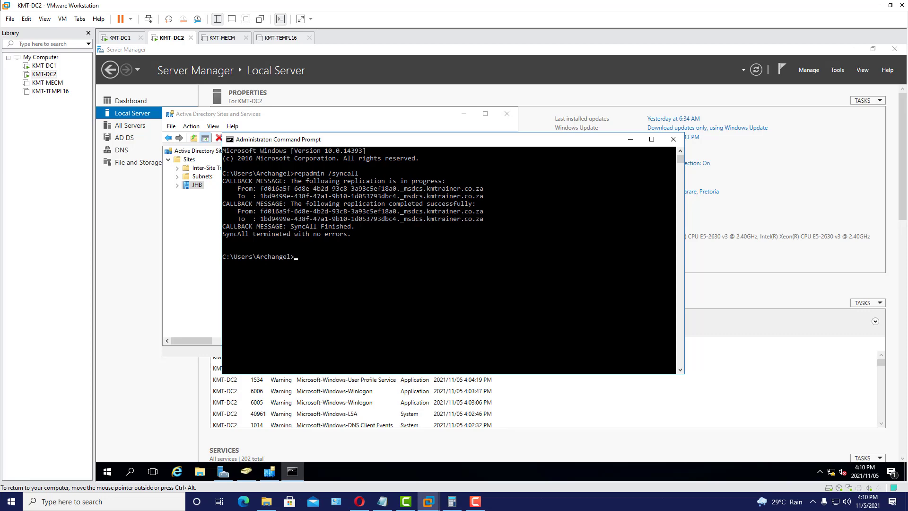
- On KMT-DC1, rerun the previous repadmin /syncall command in its Command Prompt
{"action": "left_click", "coordinate": [119, 38]}
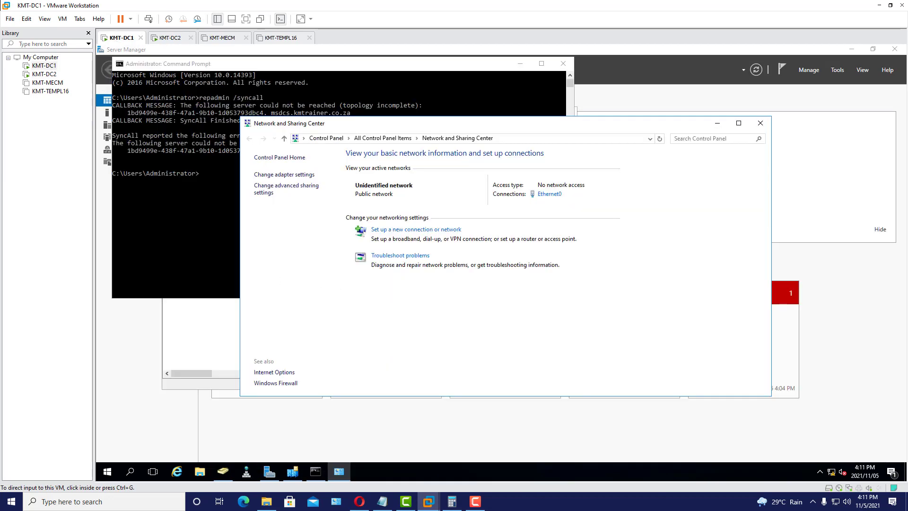
{"action": "left_click", "coordinate": [179, 204]}
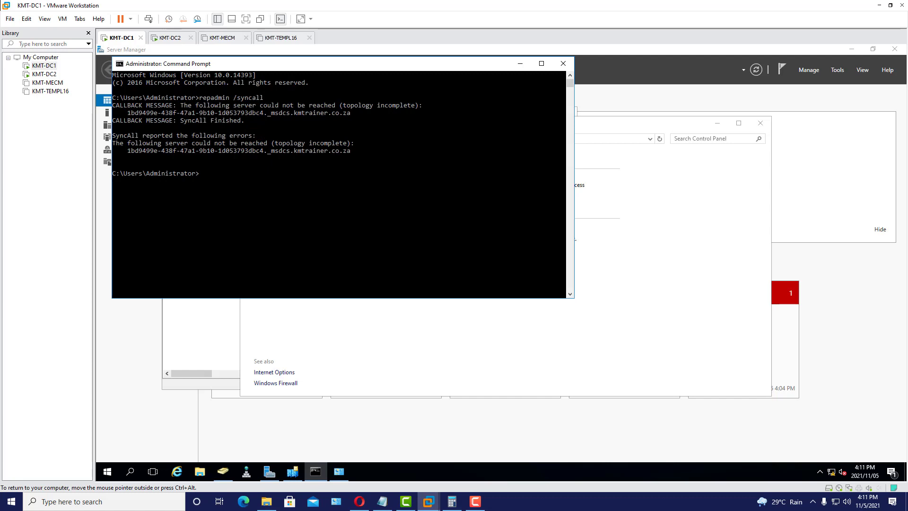
{"action": "key", "text": "Up"}
{"action": "key", "text": "Return"}
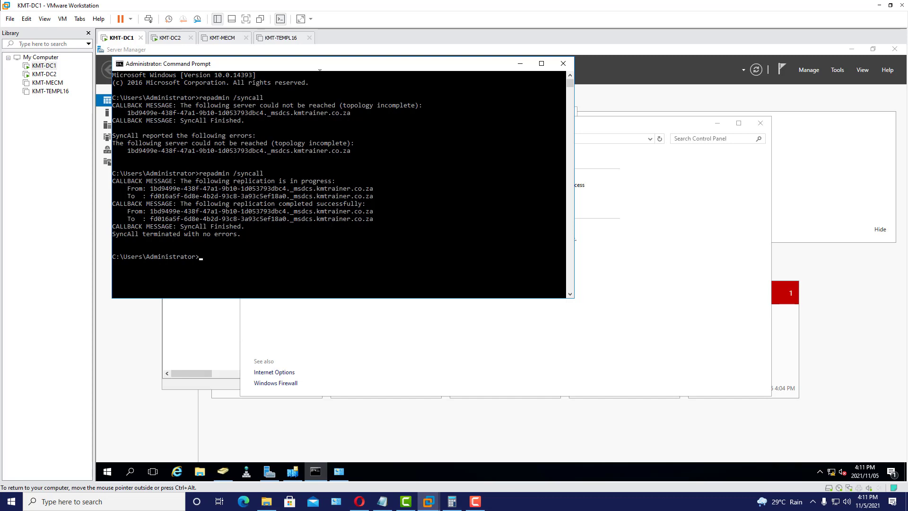
- Run repadmin /syncall on KMT-DC1 again until error-free, then return to KMT-DC2
{"action": "left_click_drag", "start_coordinate": [317, 66], "coordinate": [341, 93]}
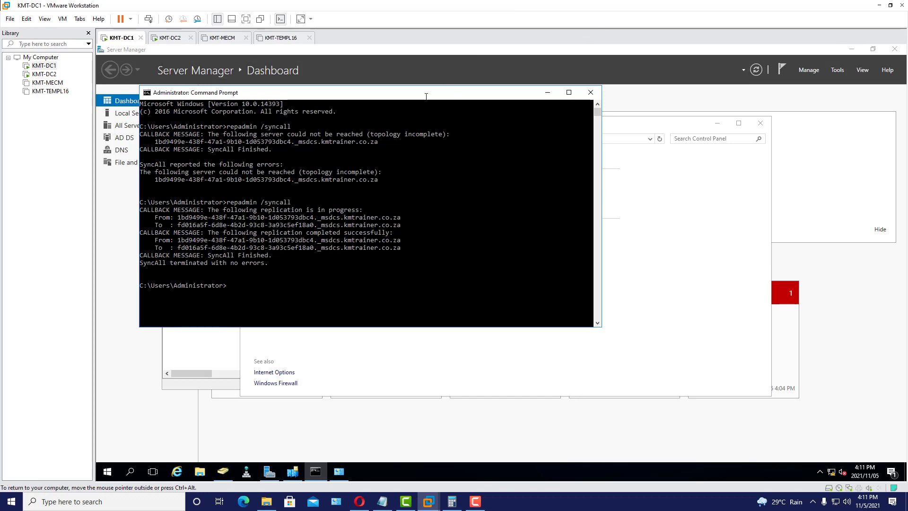
{"action": "left_click_drag", "start_coordinate": [419, 95], "coordinate": [456, 111]}
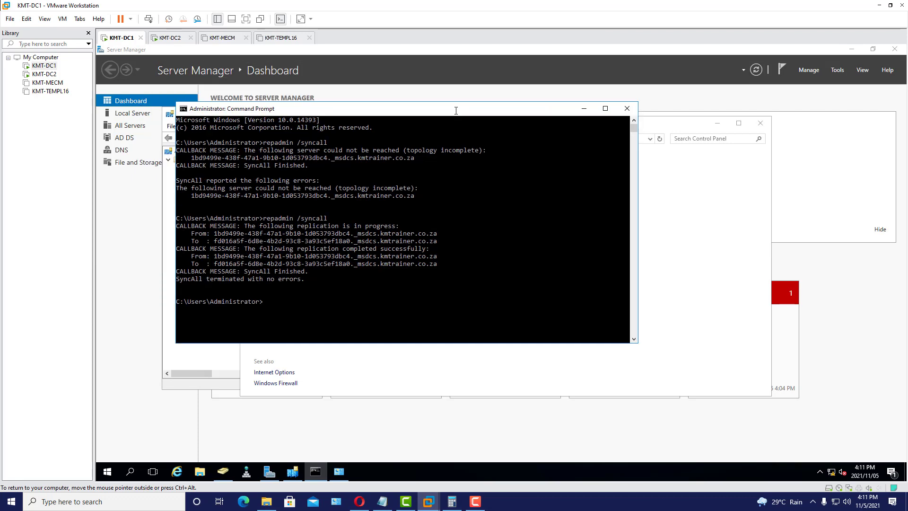
{"action": "left_click_drag", "start_coordinate": [456, 110], "coordinate": [478, 123]}
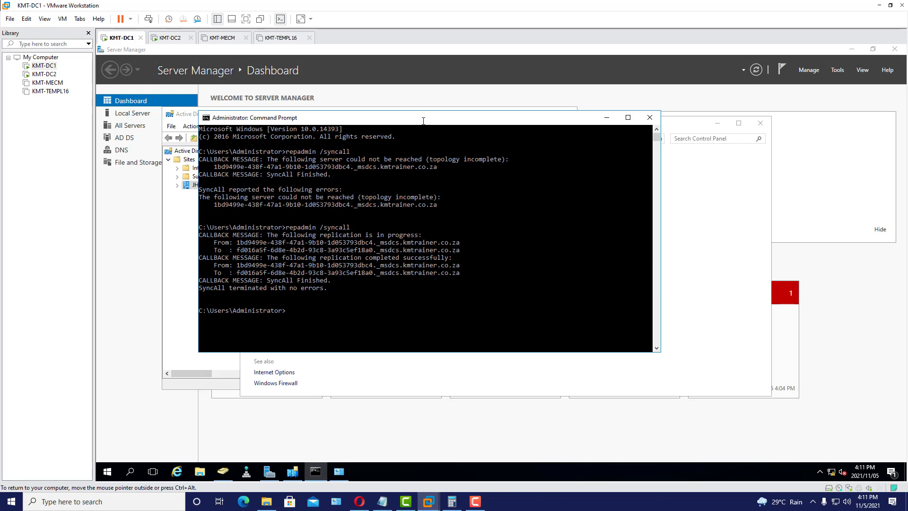
{"action": "left_click_drag", "start_coordinate": [423, 117], "coordinate": [441, 109]}
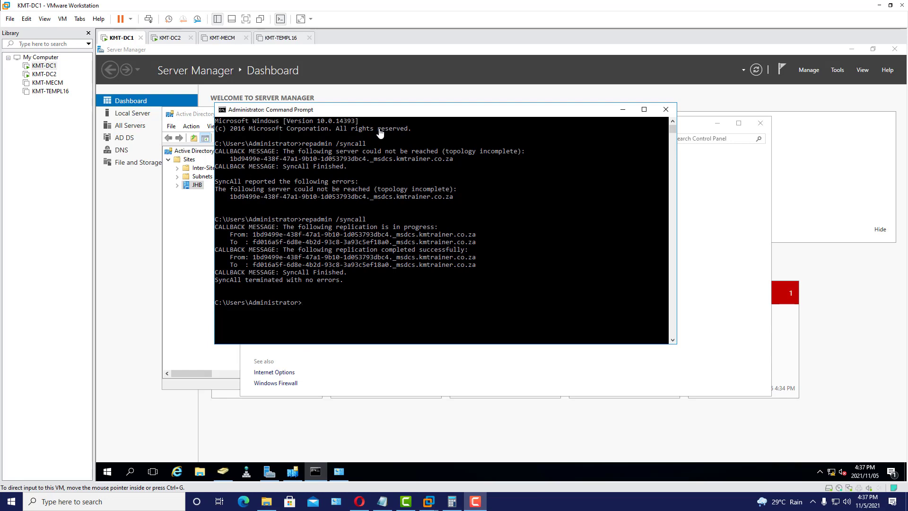
{"action": "left_click_drag", "start_coordinate": [360, 110], "coordinate": [270, 107]}
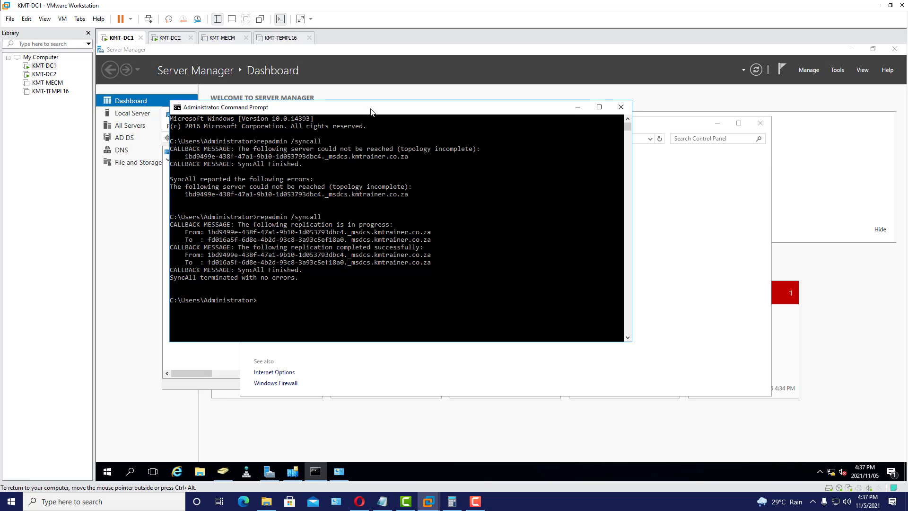
{"action": "left_click_drag", "start_coordinate": [379, 110], "coordinate": [386, 110]}
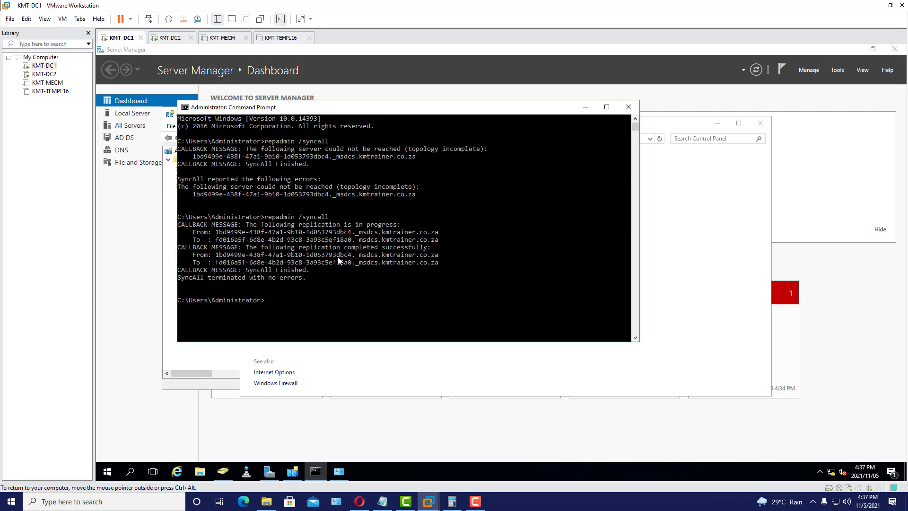
{"action": "key", "text": "Up"}
{"action": "key", "text": "Return"}
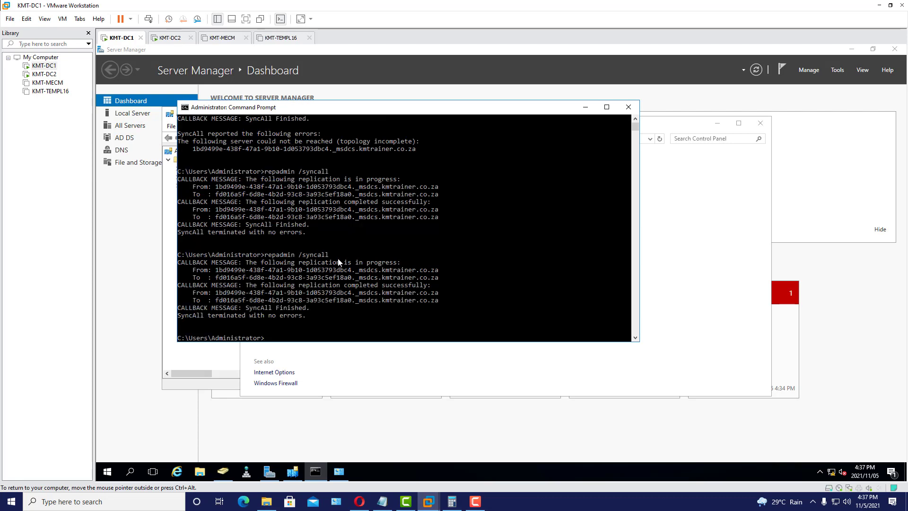
{"action": "left_click", "coordinate": [169, 38]}
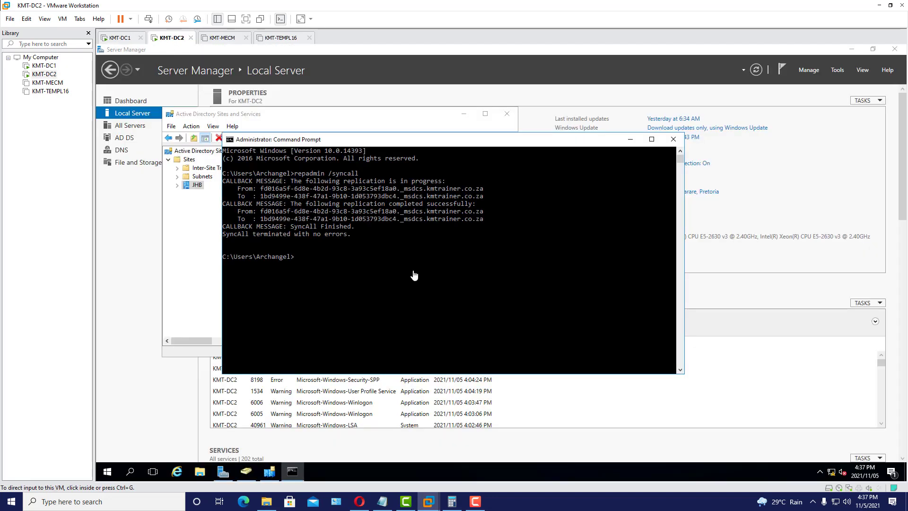
- Rerun repadmin /syncall on KMT-DC2, confirm no errors, and bring Sites and Services forward
{"action": "left_click", "coordinate": [348, 261]}
{"action": "key", "text": "Up"}
{"action": "key", "text": "Return"}
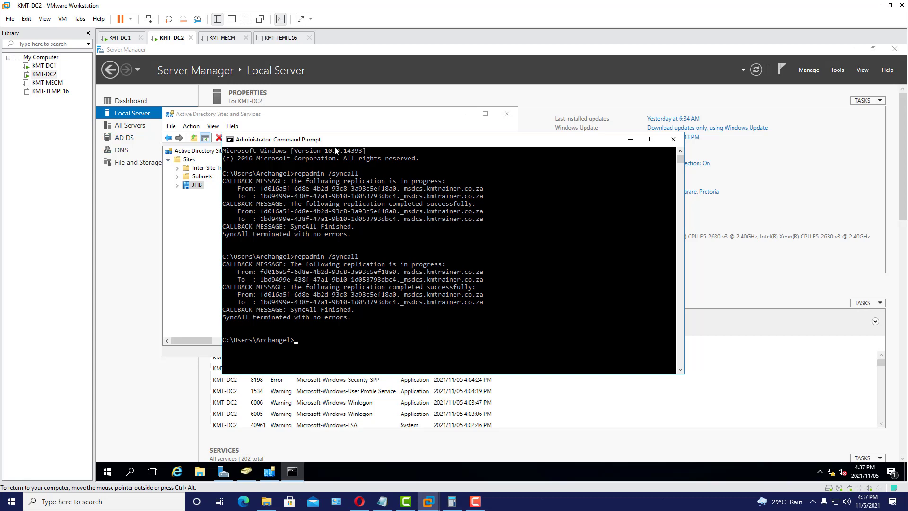
{"action": "left_click", "coordinate": [329, 121]}
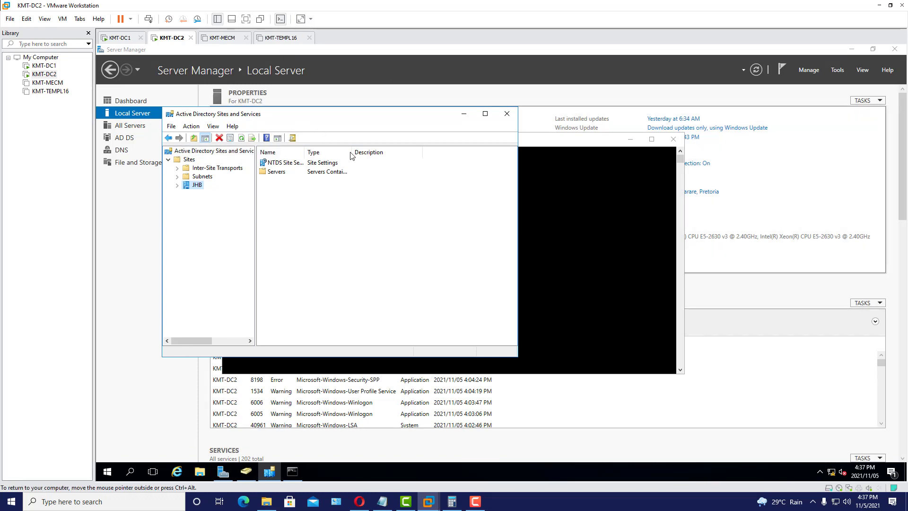
- In Active Directory Users and Computers, expand kmtrainer.co.za and start New > User in Users
{"action": "left_click", "coordinate": [246, 471]}
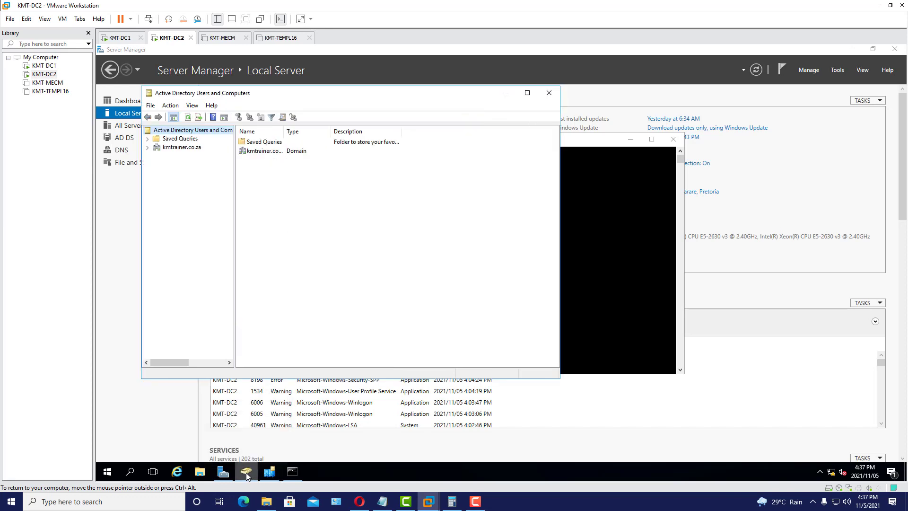
{"action": "left_click_drag", "start_coordinate": [336, 100], "coordinate": [350, 134]}
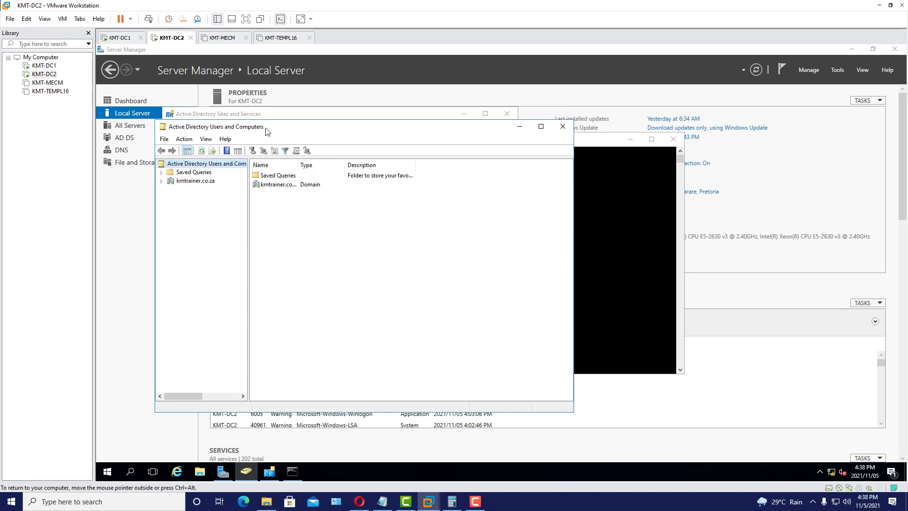
{"action": "left_click", "coordinate": [162, 183]}
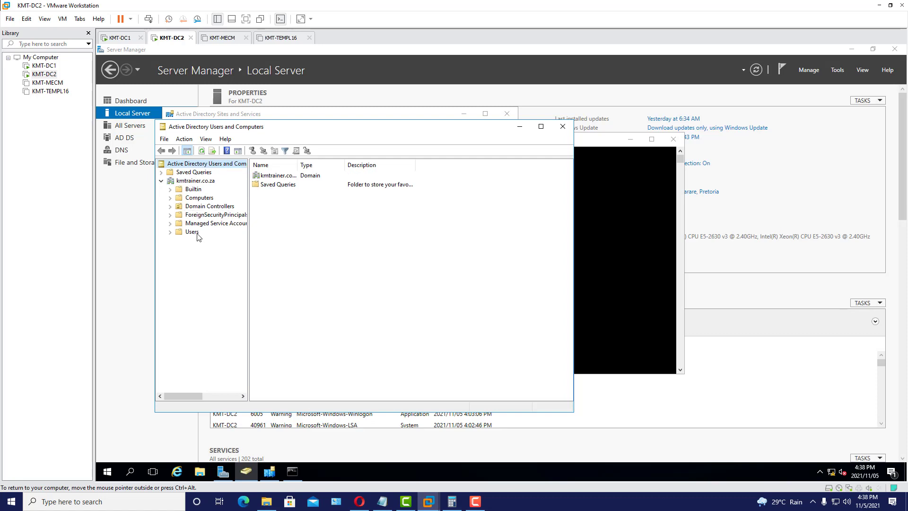
{"action": "right_click", "coordinate": [192, 232]}
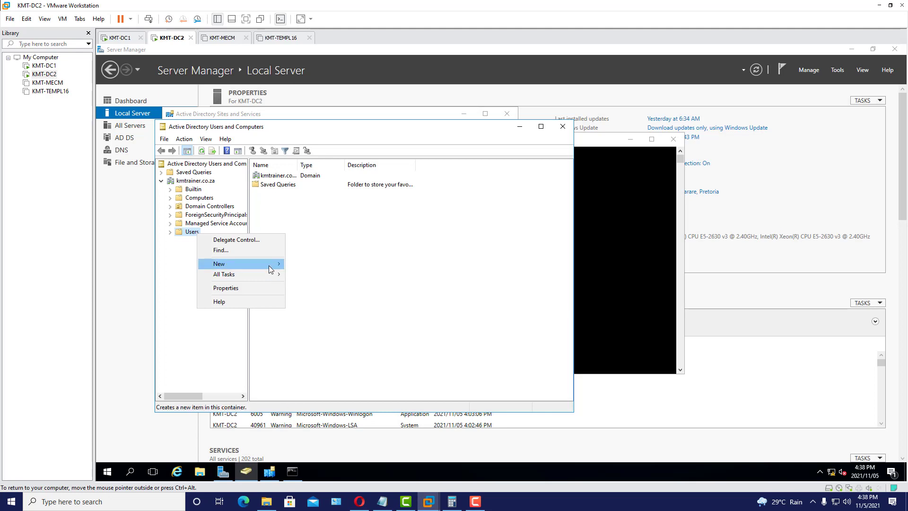
{"action": "mouse_move", "coordinate": [269, 265]}
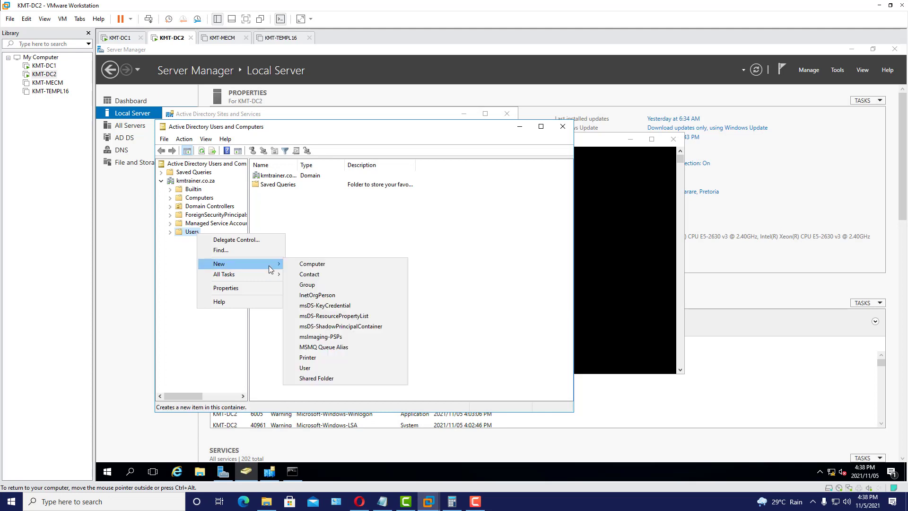
{"action": "left_click", "coordinate": [313, 368]}
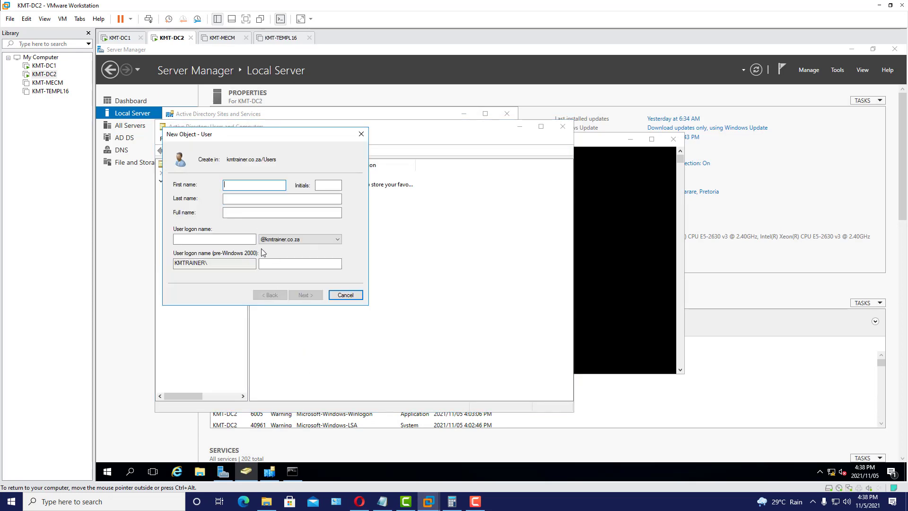
- Enter the user's first name and initial, and reuse the full name as a space-free logon name
{"action": "type", "text": "Joh"}
{"action": "key", "text": "Tab"}
{"action": "key", "text": "Tab"}
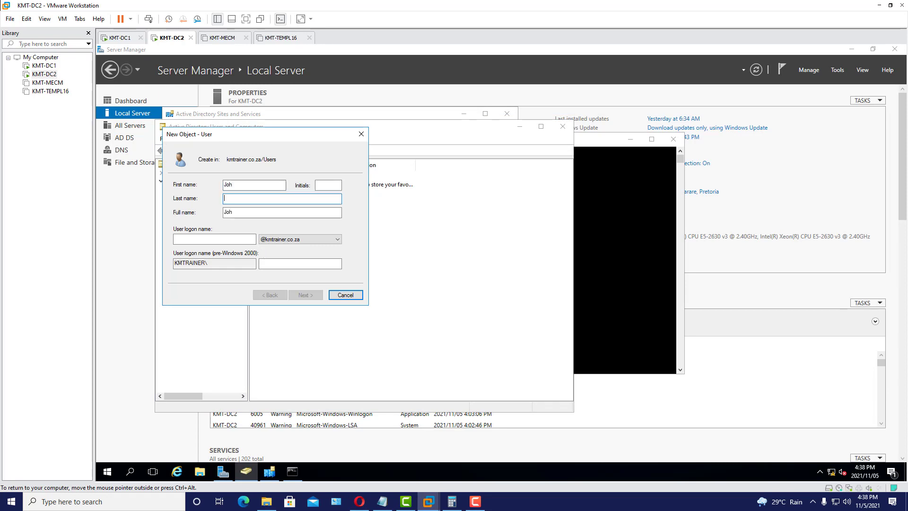
{"action": "type", "text": "Mark"}
{"action": "left_click", "coordinate": [236, 185]}
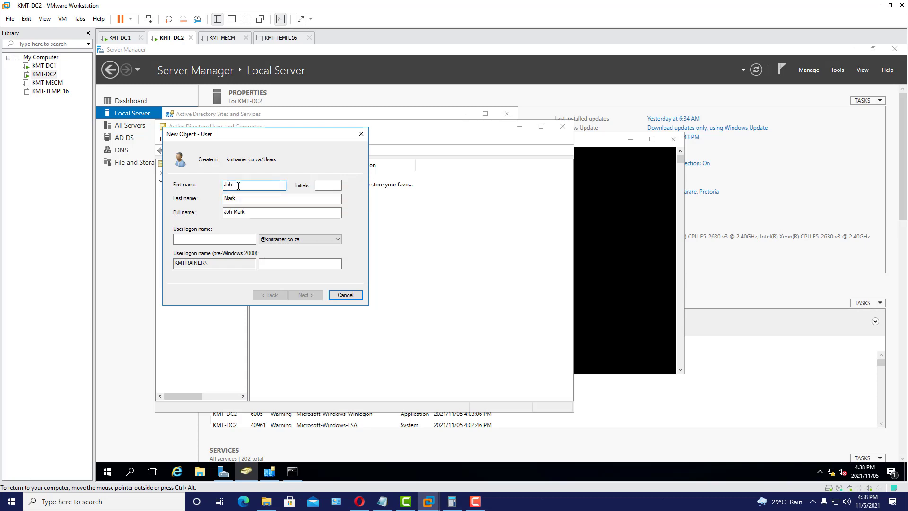
{"action": "type", "text": "n"}
{"action": "left_click_drag", "start_coordinate": [260, 213], "coordinate": [224, 214]}
{"action": "right_click", "coordinate": [237, 213]}
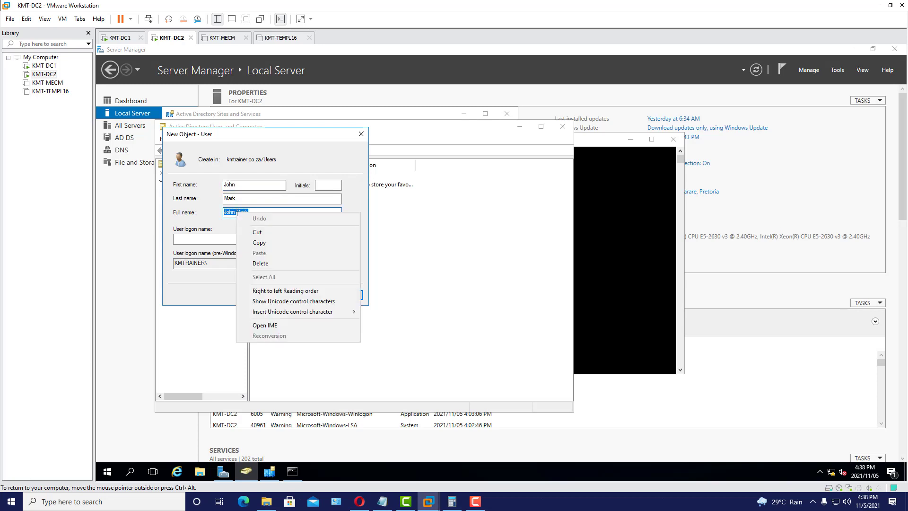
{"action": "left_click", "coordinate": [255, 243]}
{"action": "left_click", "coordinate": [194, 242]}
{"action": "right_click", "coordinate": [194, 242]}
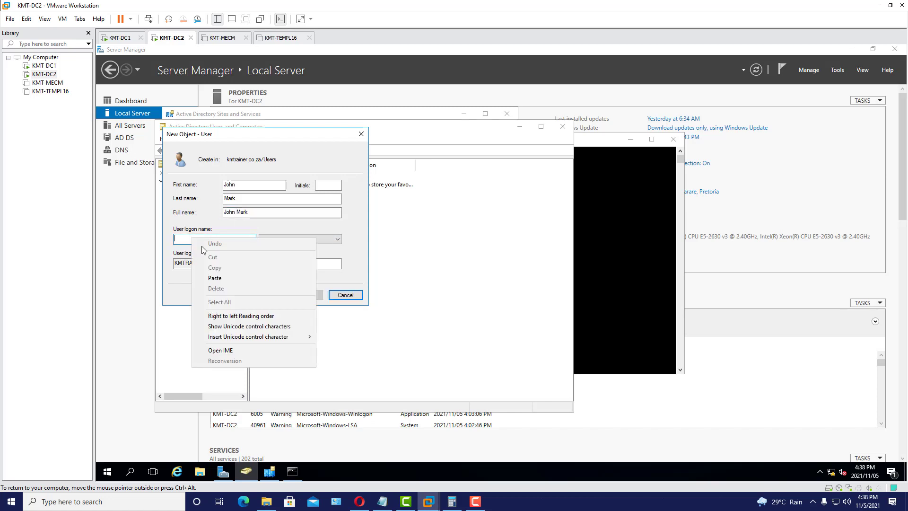
{"action": "left_click", "coordinate": [228, 280]}
{"action": "left_click", "coordinate": [187, 238]}
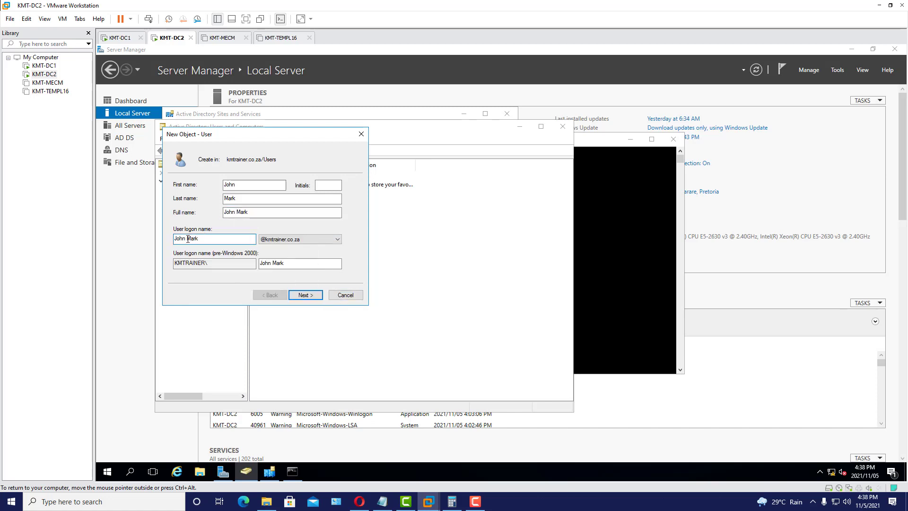
{"action": "key", "text": "BackSpace"}
- Set User cannot change password and Password never expires, enter the password, finish, and view Users
{"action": "left_click", "coordinate": [309, 295]}
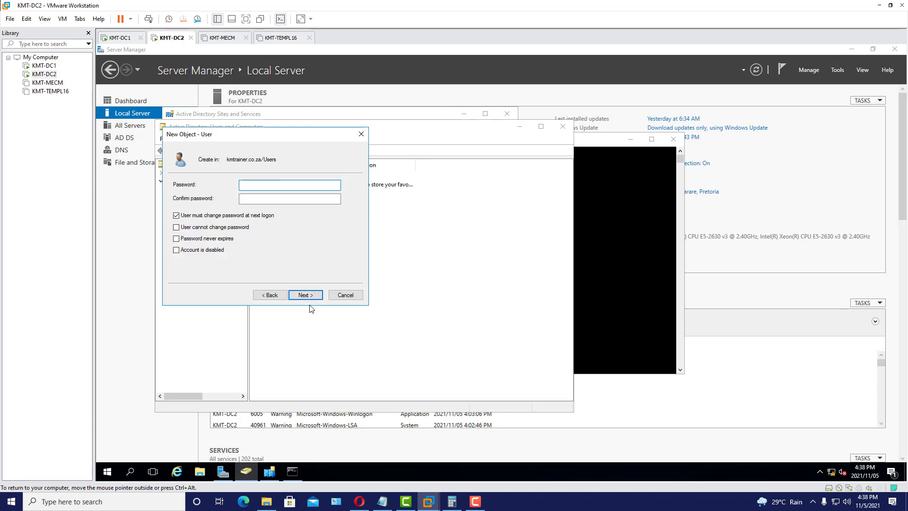
{"action": "left_click", "coordinate": [204, 217]}
{"action": "left_click", "coordinate": [216, 231]}
{"action": "left_click", "coordinate": [216, 240]}
{"action": "left_click", "coordinate": [274, 185]}
{"action": "type", "text": "*******"}
{"action": "key", "text": "Tab"}
{"action": "type", "text": "*******"}
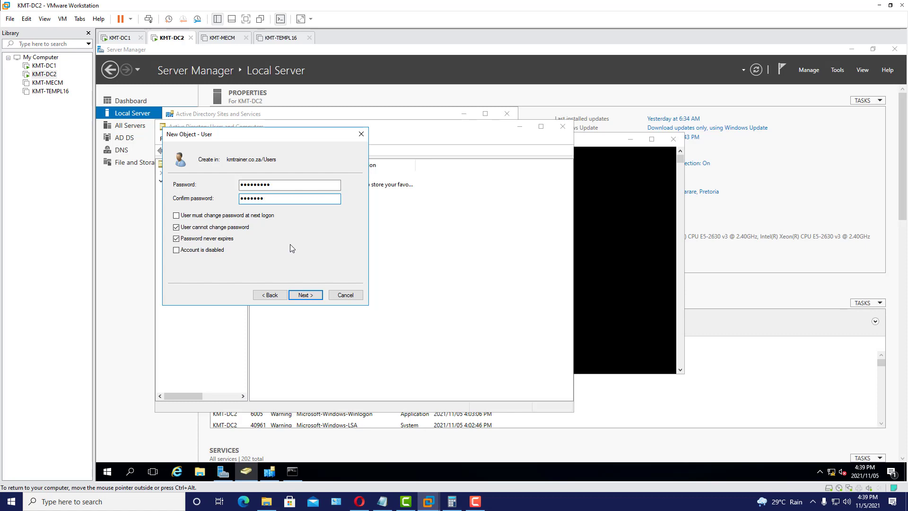
{"action": "left_click", "coordinate": [312, 295]}
{"action": "left_click", "coordinate": [312, 297]}
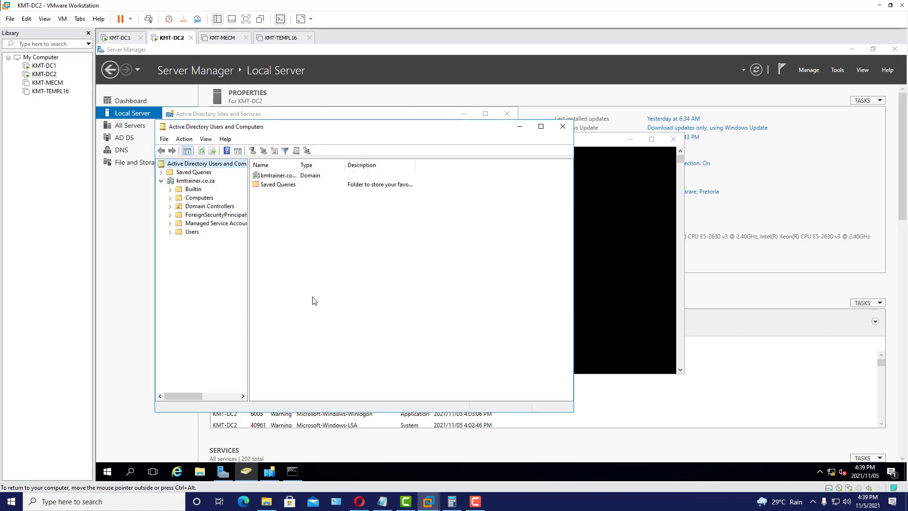
{"action": "left_click", "coordinate": [192, 232]}
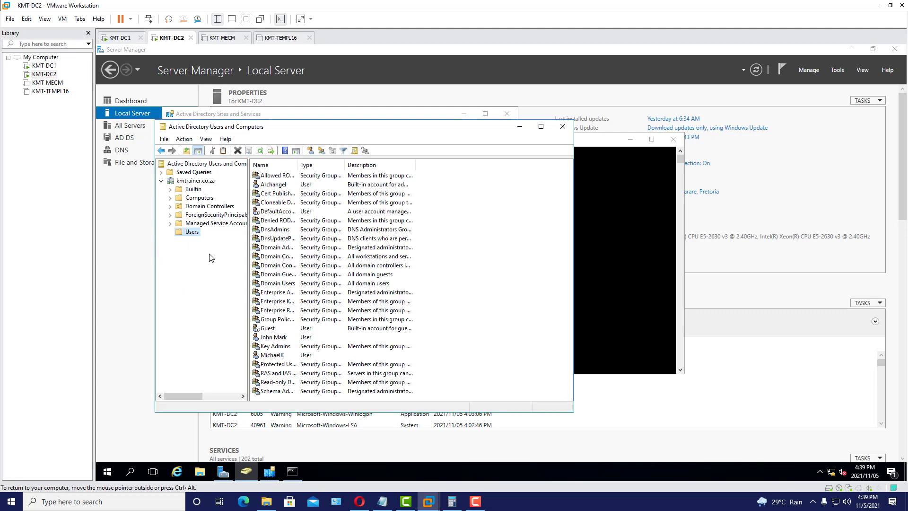
{"action": "left_click", "coordinate": [275, 338]}
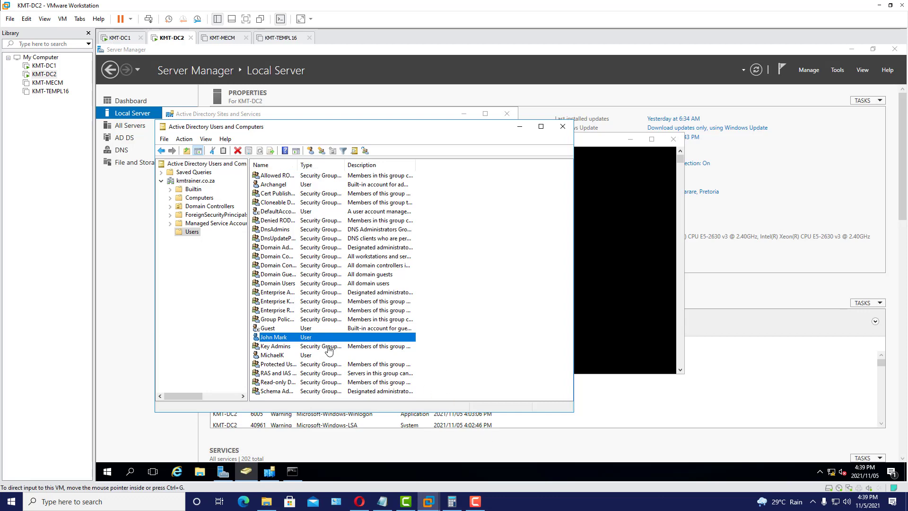
- On KMT-DC1, close Network and Sharing Center and Active Directory Sites and Services
{"action": "left_click", "coordinate": [121, 42]}
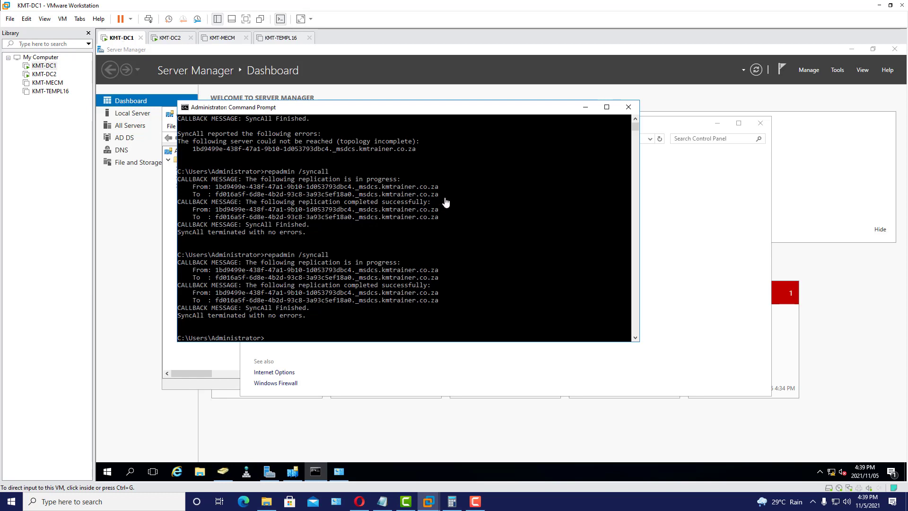
{"action": "left_click", "coordinate": [586, 109]}
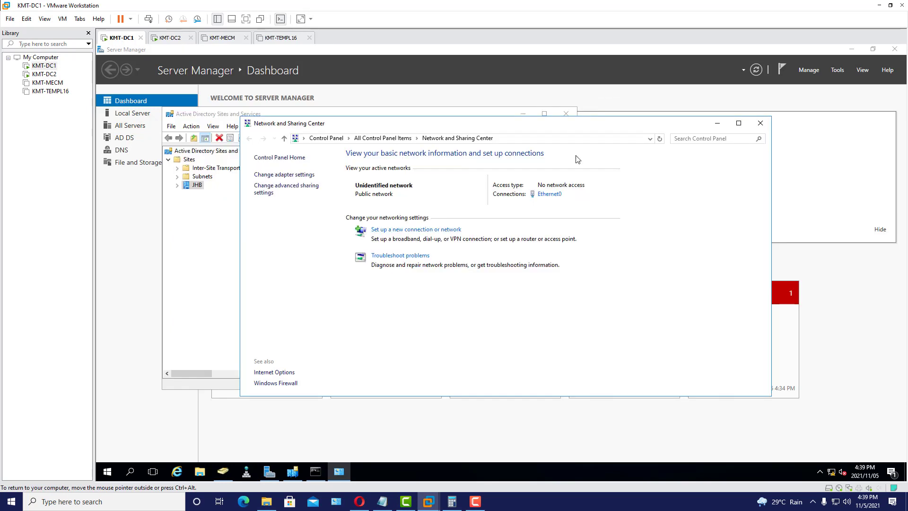
{"action": "left_click", "coordinate": [761, 124]}
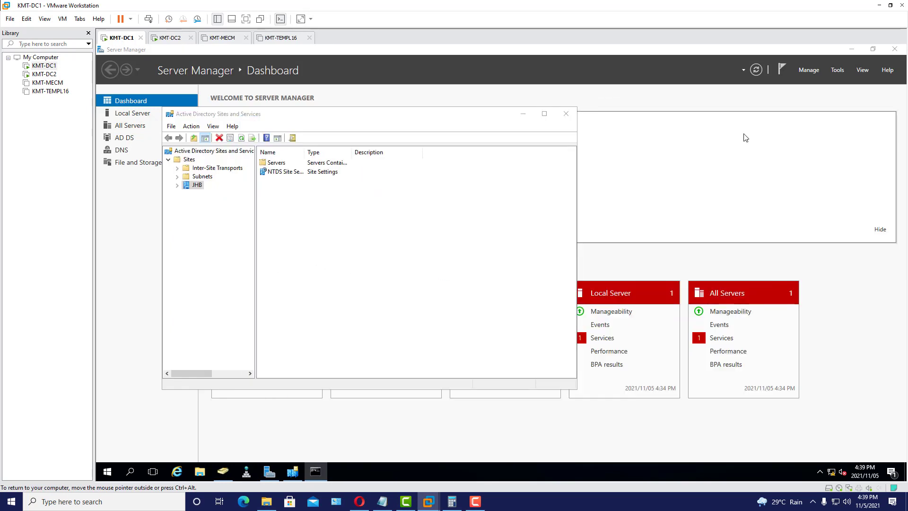
{"action": "left_click", "coordinate": [314, 253]}
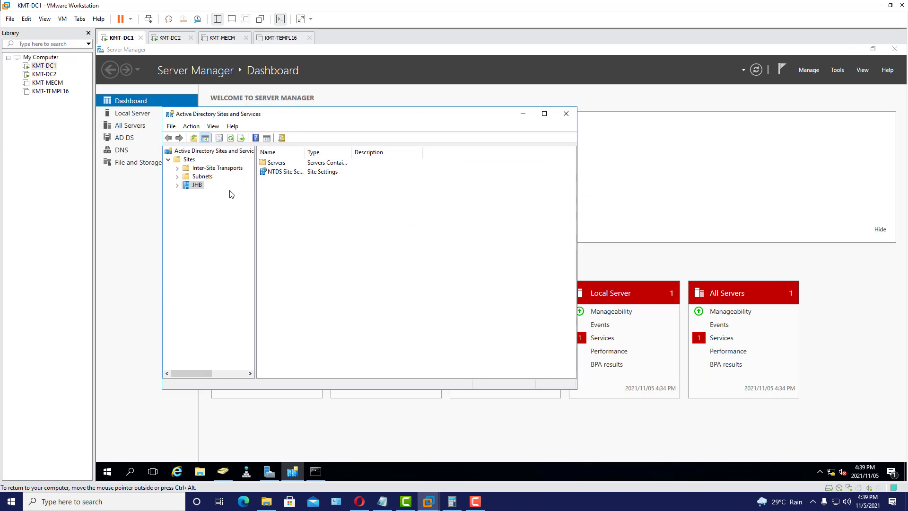
{"action": "left_click", "coordinate": [566, 114]}
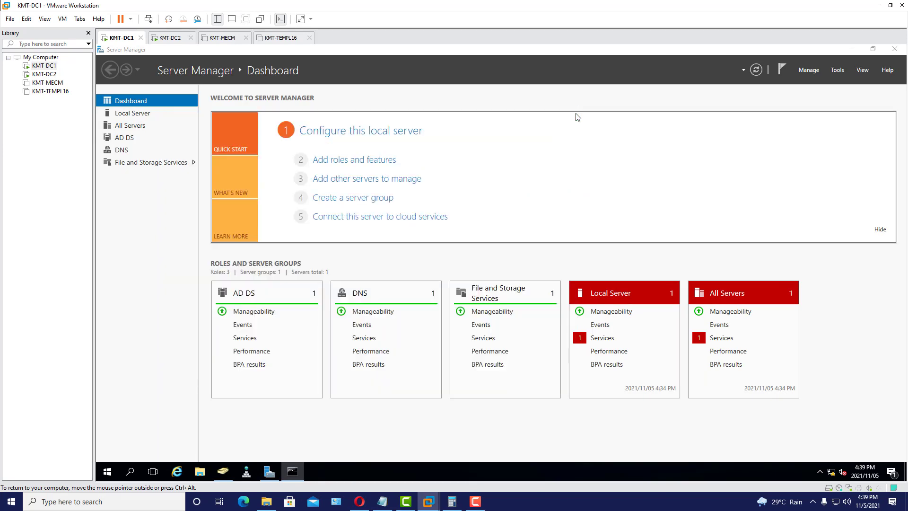
- Open Active Directory Users and Computers from Tools, confirm the new user in Users, minimize
{"action": "left_click", "coordinate": [838, 70]}
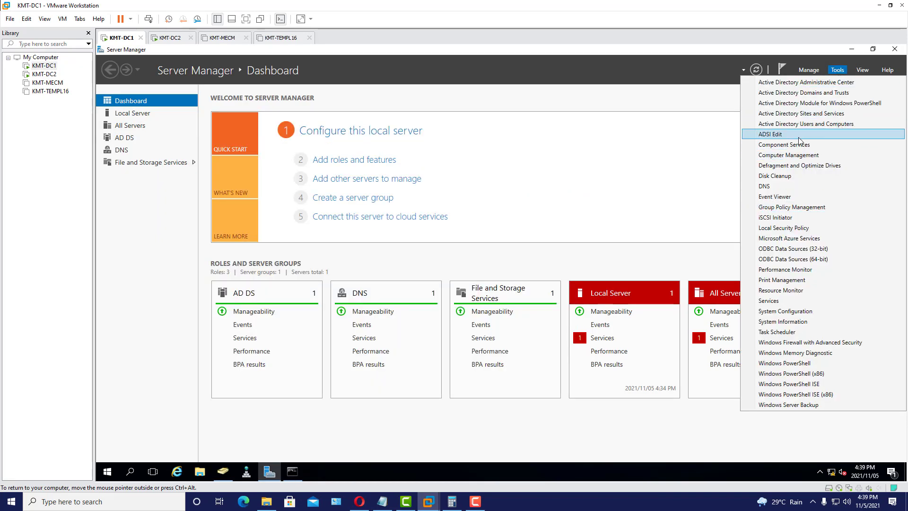
{"action": "left_click", "coordinate": [814, 125]}
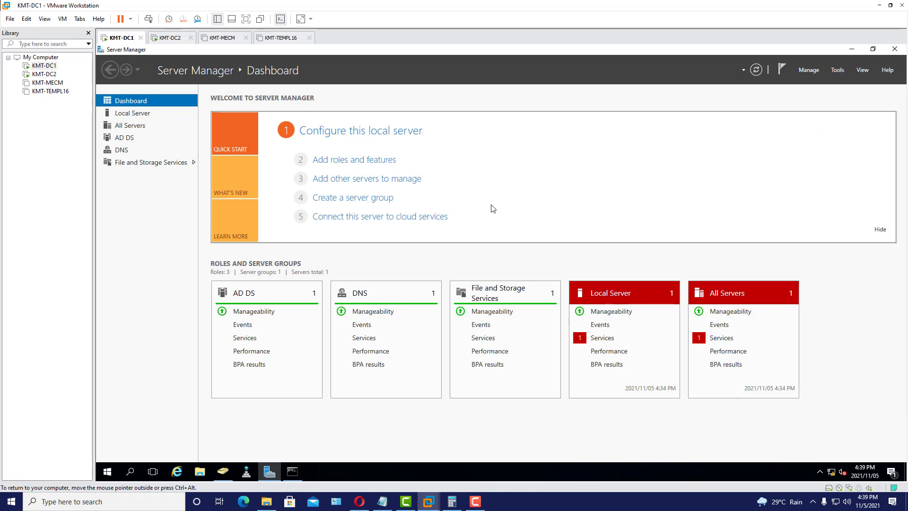
{"action": "left_click", "coordinate": [224, 475]}
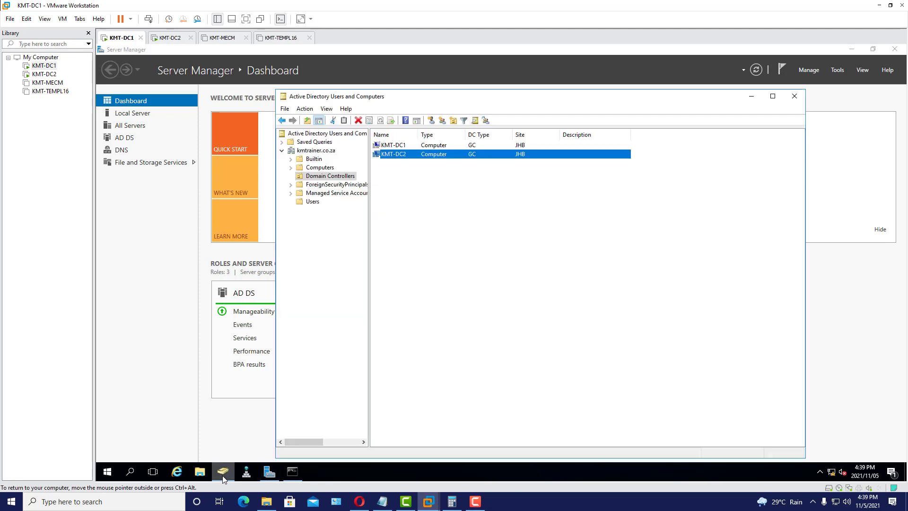
{"action": "left_click", "coordinate": [795, 98]}
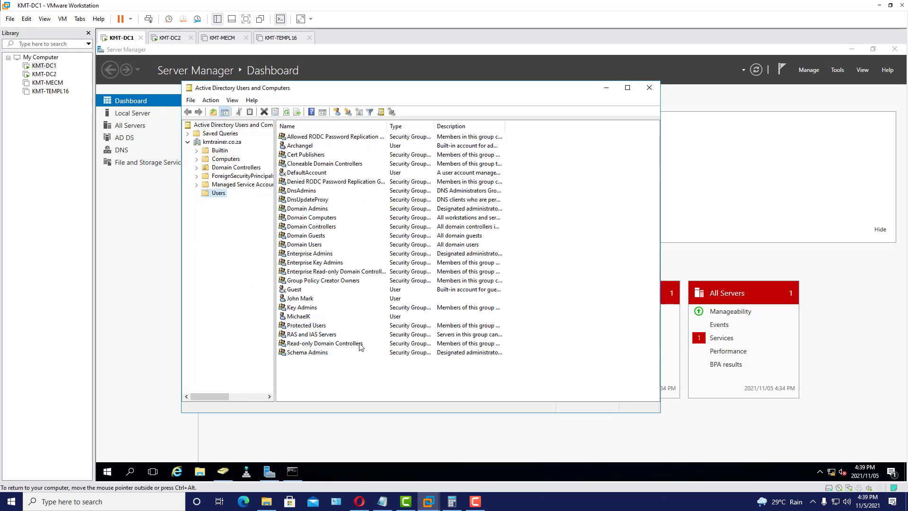
{"action": "left_click", "coordinate": [301, 299]}
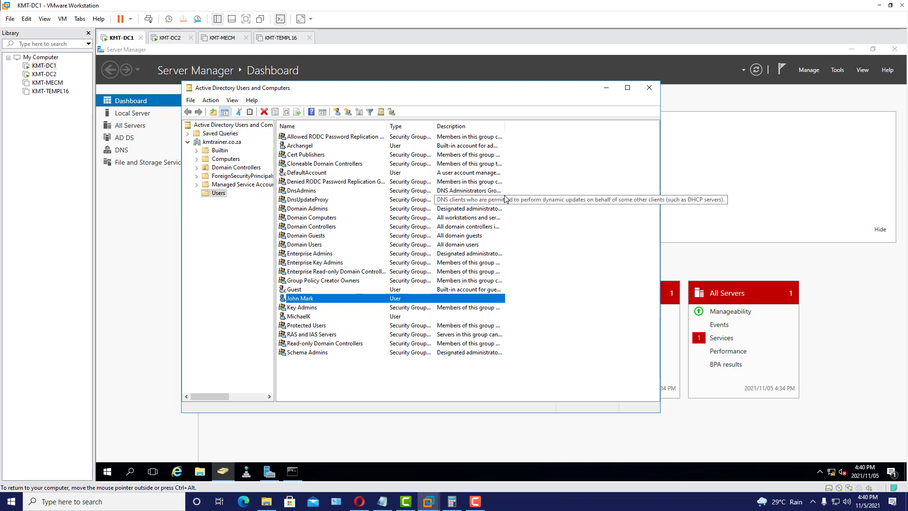
{"action": "left_click", "coordinate": [606, 88]}
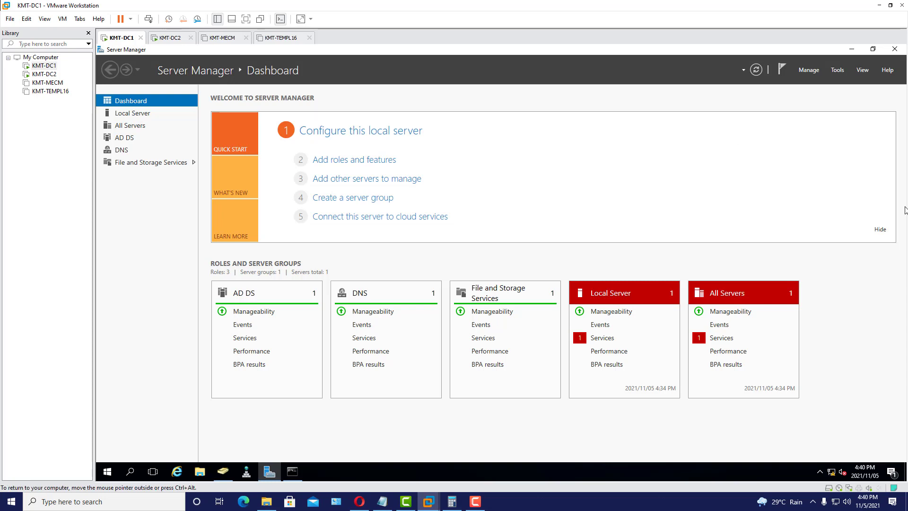
- Restore and enlarge KMT-DC1's Command Prompt and run netdom query fsmo
{"action": "left_click", "coordinate": [292, 472]}
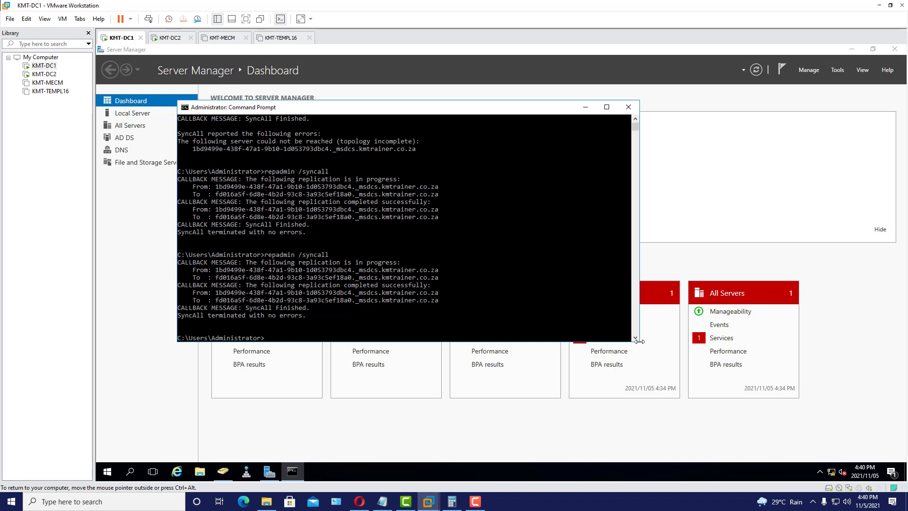
{"action": "left_click_drag", "start_coordinate": [638, 342], "coordinate": [667, 378]}
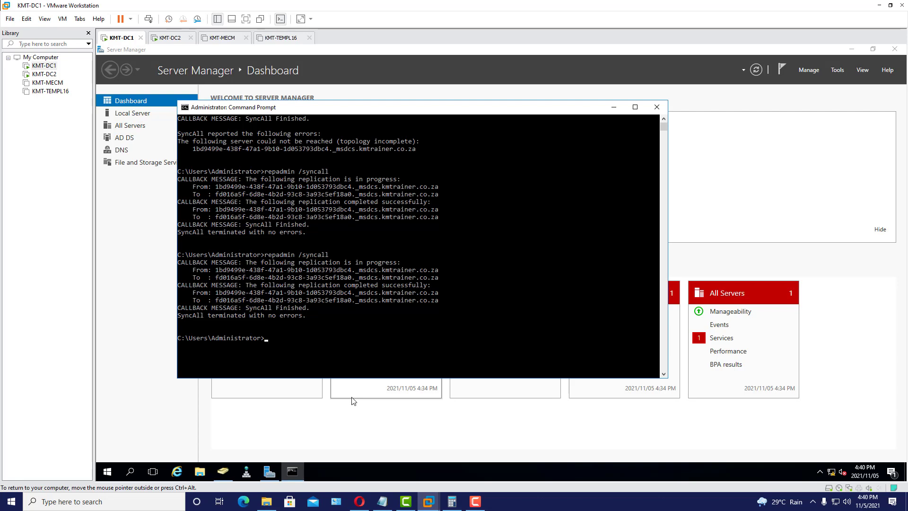
{"action": "type", "text": "netdom qu"}
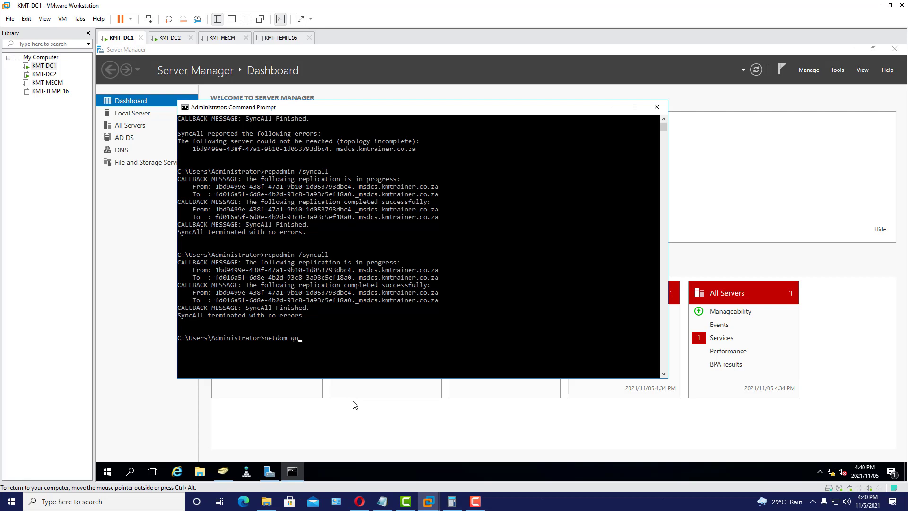
{"action": "type", "text": "ery fsmo"}
{"action": "key", "text": "Return"}
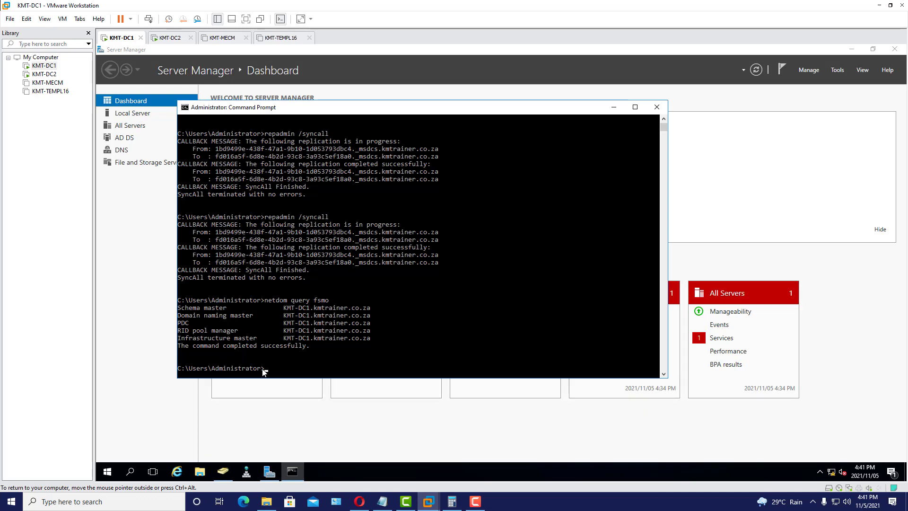
{"action": "left_click_drag", "start_coordinate": [299, 310], "coordinate": [310, 313]}
{"action": "mouse_move", "coordinate": [299, 316]}
{"action": "left_mouse_down"}
{"action": "mouse_move", "coordinate": [314, 316]}
{"action": "mouse_move", "coordinate": [310, 323]}
{"action": "left_mouse_up"}
{"action": "left_click_drag", "start_coordinate": [299, 331], "coordinate": [310, 333]}
{"action": "left_click_drag", "start_coordinate": [296, 338], "coordinate": [310, 338]}
{"action": "left_click", "coordinate": [385, 331]}
{"action": "left_click_drag", "start_coordinate": [178, 308], "coordinate": [229, 311]}
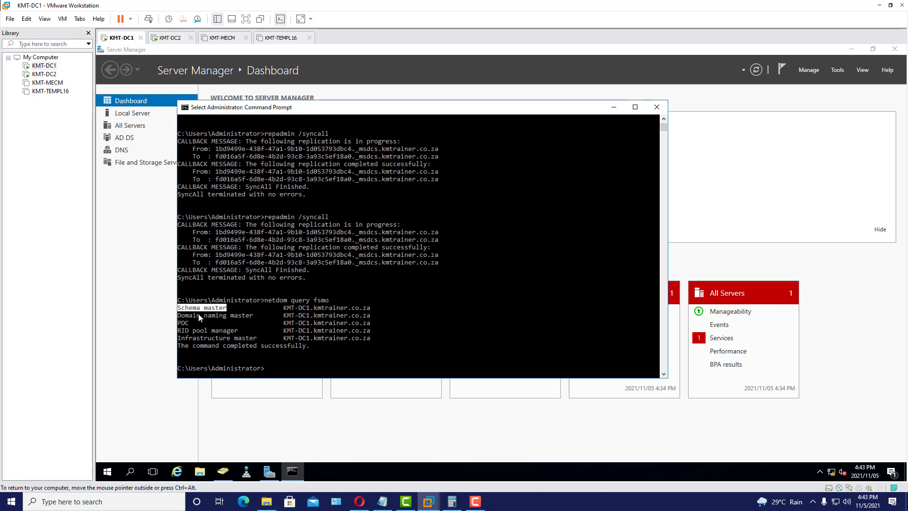
{"action": "left_click_drag", "start_coordinate": [179, 316], "coordinate": [220, 316]}
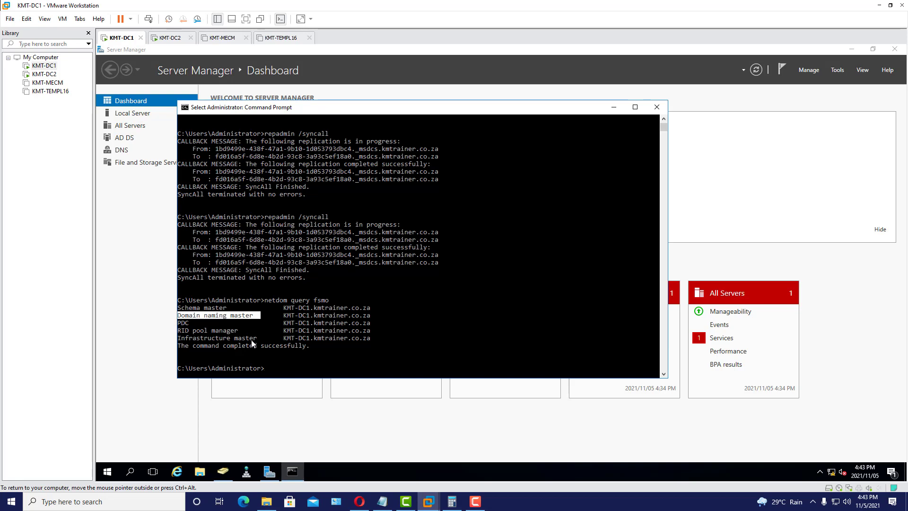
{"action": "left_click_drag", "start_coordinate": [181, 324], "coordinate": [260, 341]}
{"action": "mouse_move", "coordinate": [369, 342]}
{"action": "left_mouse_down"}
{"action": "mouse_move", "coordinate": [341, 347]}
{"action": "mouse_move", "coordinate": [379, 340]}
{"action": "left_mouse_up"}
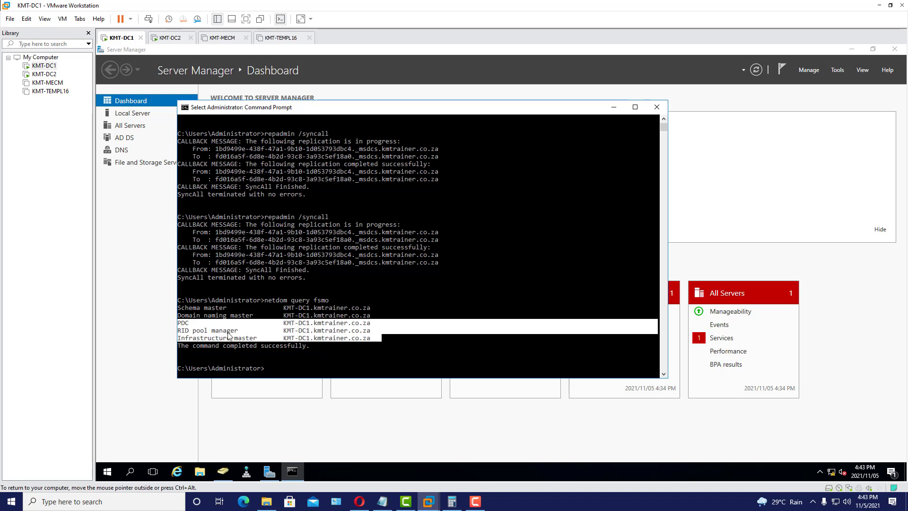
{"action": "left_click_drag", "start_coordinate": [180, 308], "coordinate": [377, 317]}
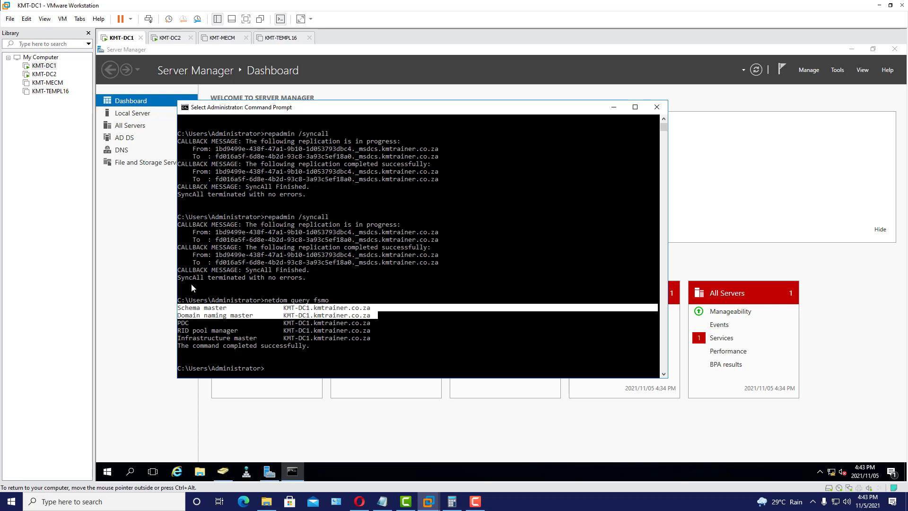
{"action": "left_click", "coordinate": [223, 311]}
{"action": "left_click_drag", "start_coordinate": [180, 308], "coordinate": [228, 310]}
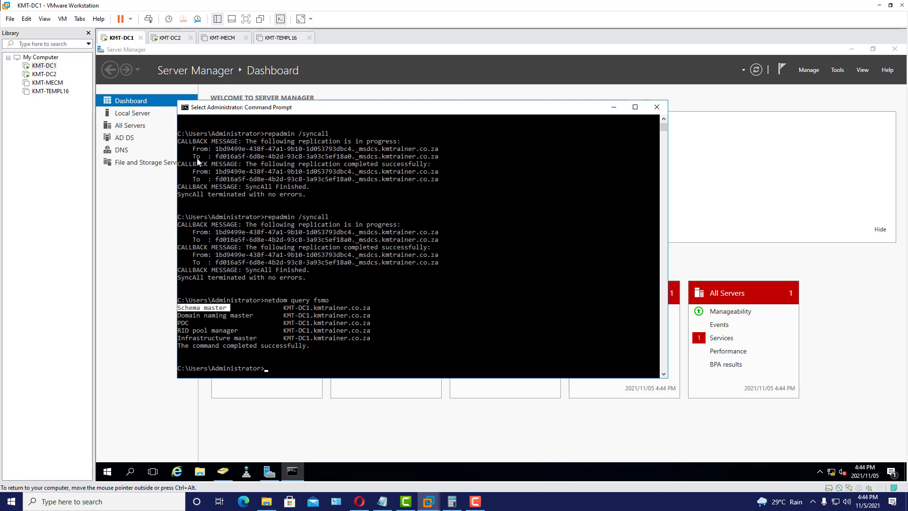
{"action": "left_click", "coordinate": [229, 478]}
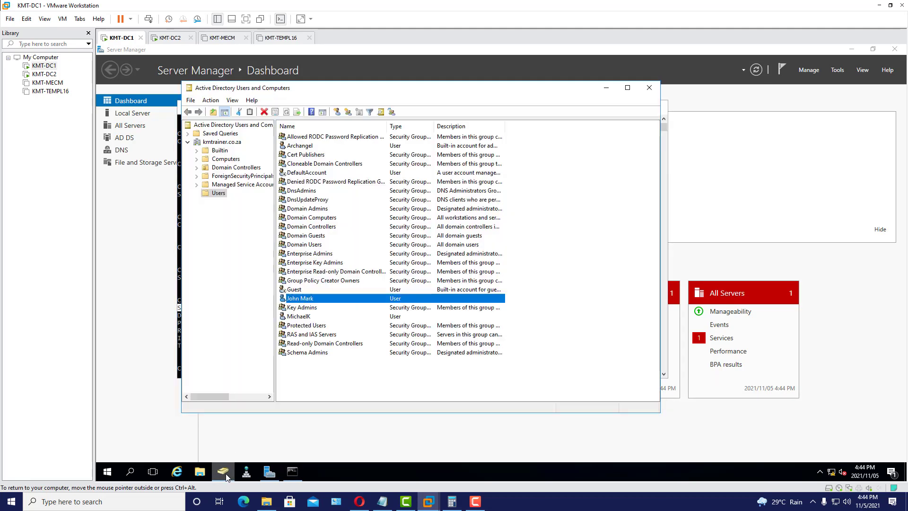
{"action": "right_click", "coordinate": [308, 298]}
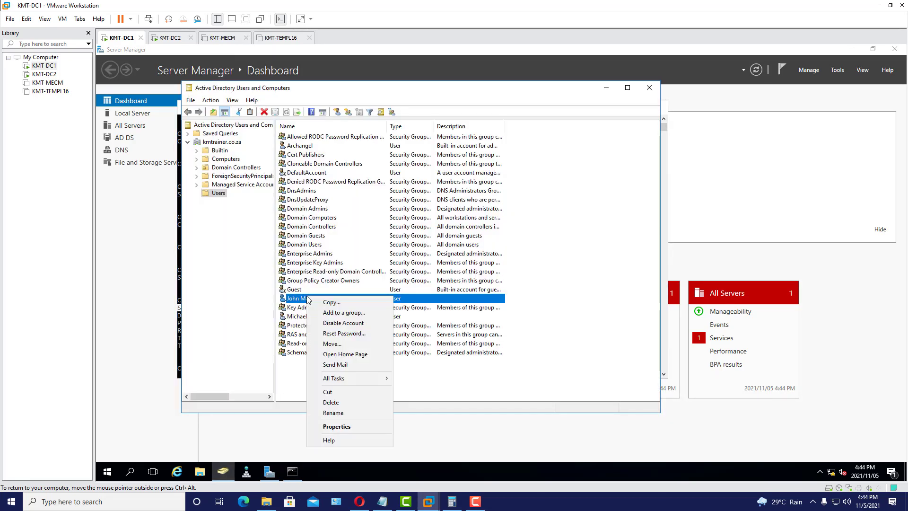
{"action": "left_click", "coordinate": [356, 426]}
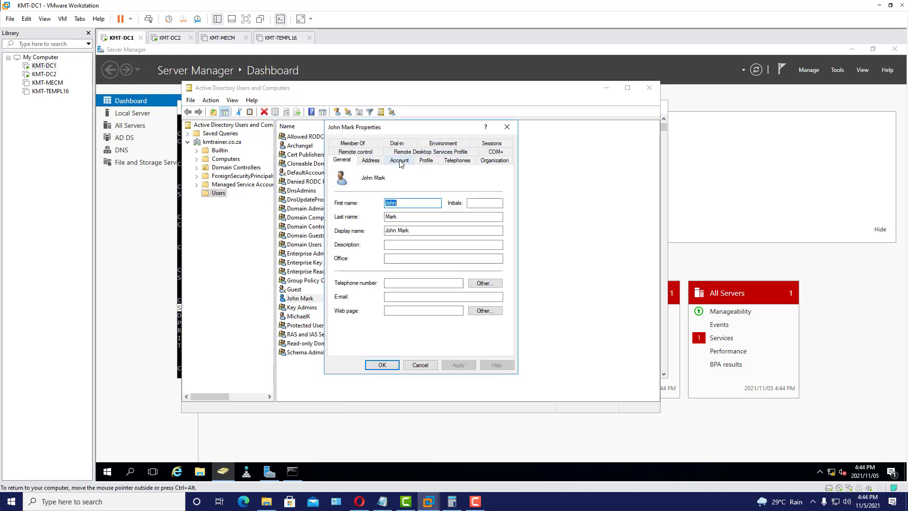
{"action": "left_click", "coordinate": [463, 162]}
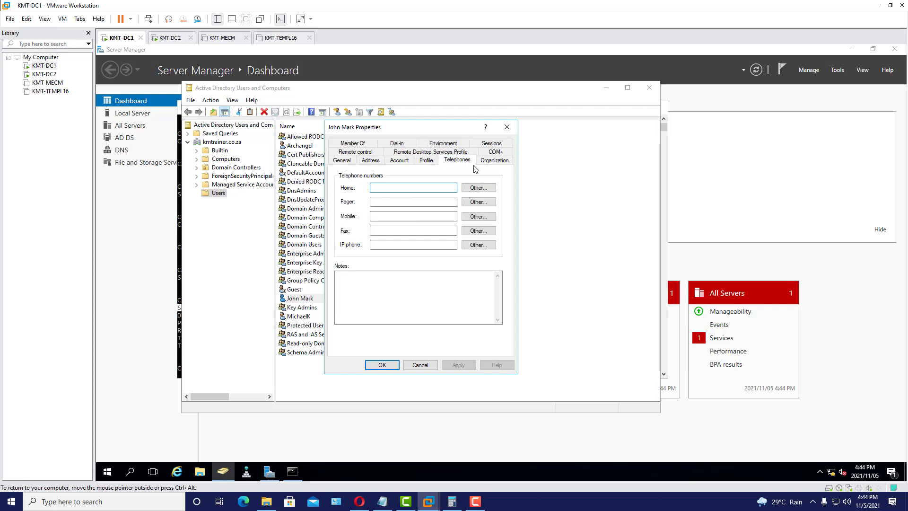
{"action": "left_click", "coordinate": [496, 162]}
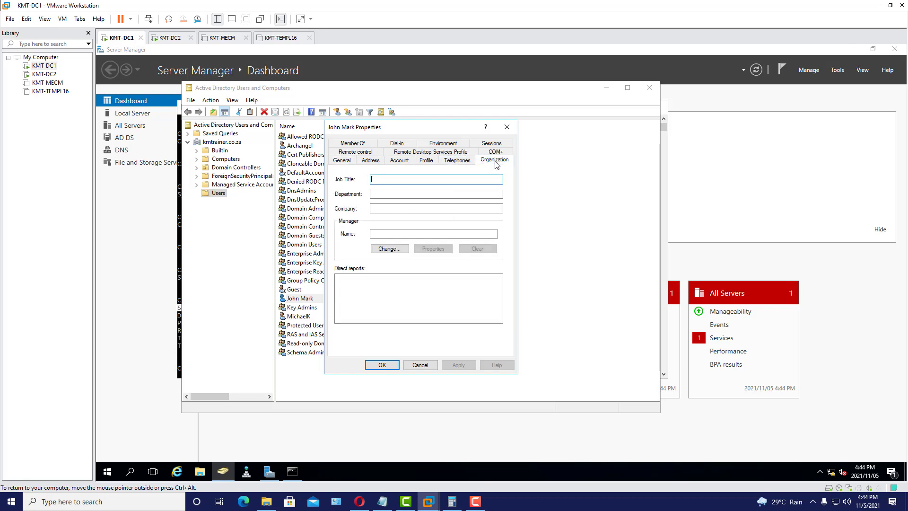
{"action": "left_click", "coordinate": [405, 163]}
{"action": "left_click", "coordinate": [368, 165]}
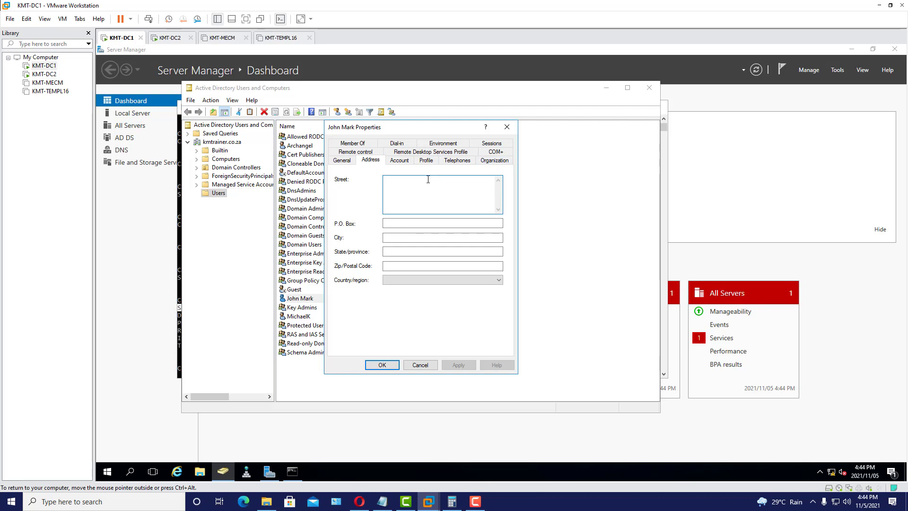
{"action": "left_click", "coordinate": [446, 226]}
{"action": "key", "text": "shift+Tab"}
{"action": "left_click", "coordinate": [427, 162]}
{"action": "left_click", "coordinate": [457, 161]}
{"action": "left_click", "coordinate": [493, 161]}
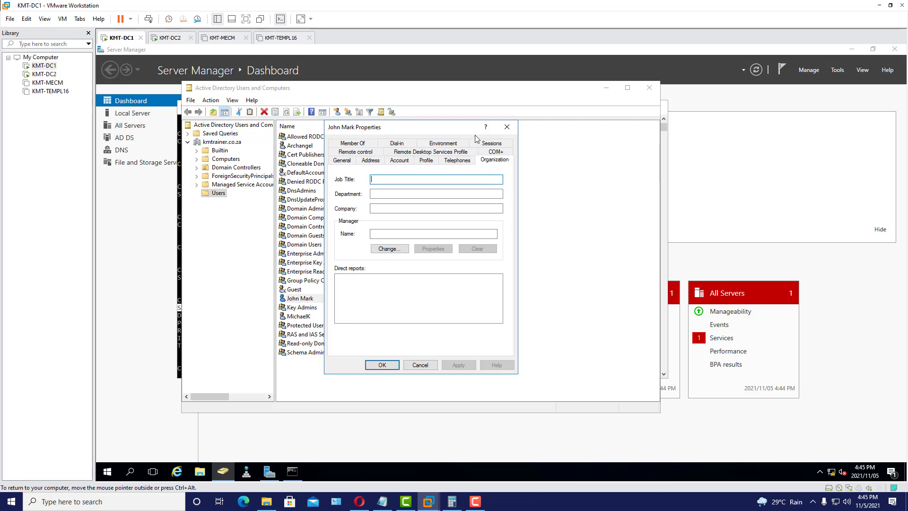
{"action": "left_click", "coordinate": [507, 130]}
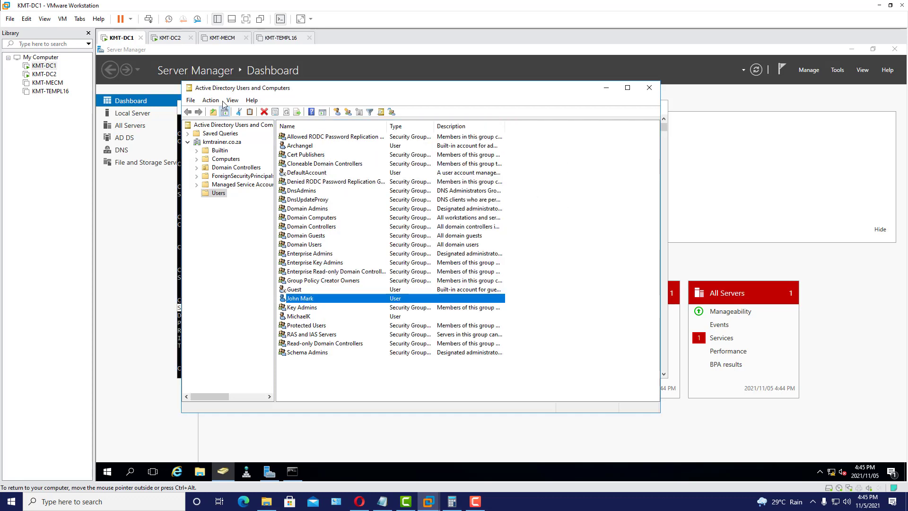
{"action": "left_click", "coordinate": [292, 472]}
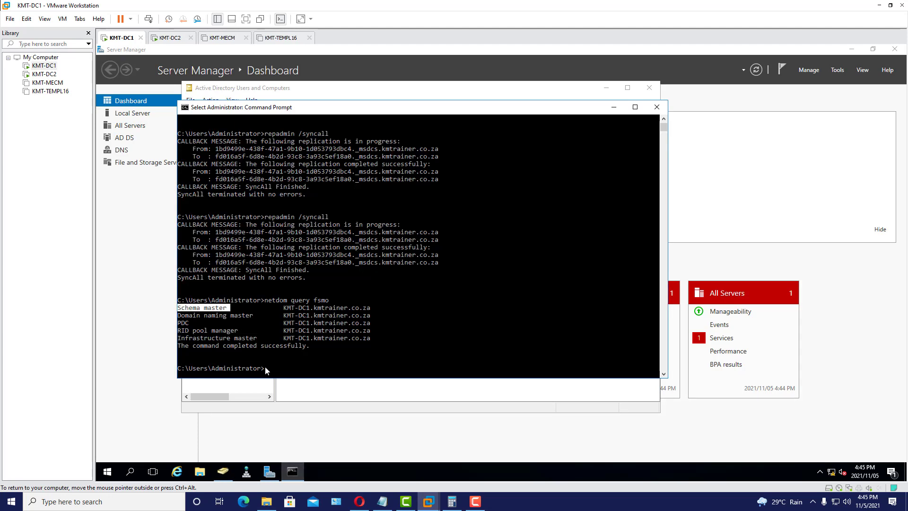
{"action": "left_click", "coordinate": [197, 316]}
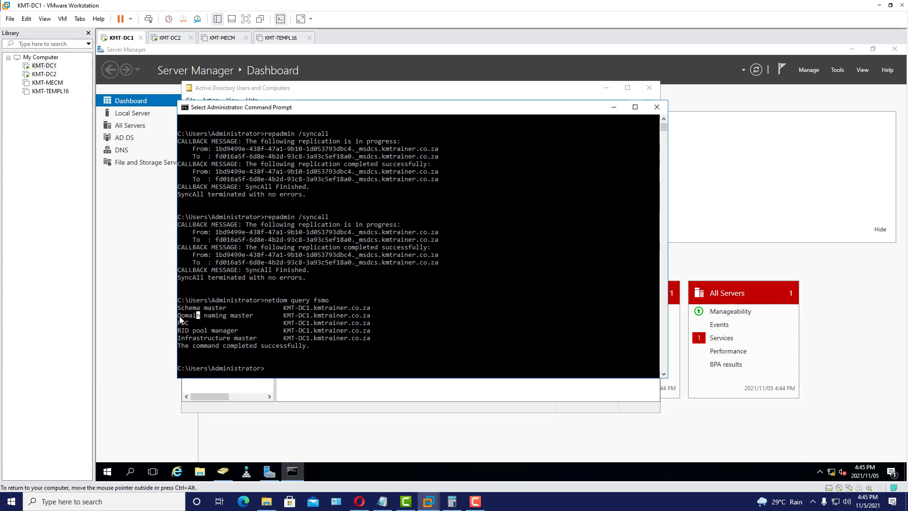
{"action": "left_click_drag", "start_coordinate": [179, 316], "coordinate": [239, 321]}
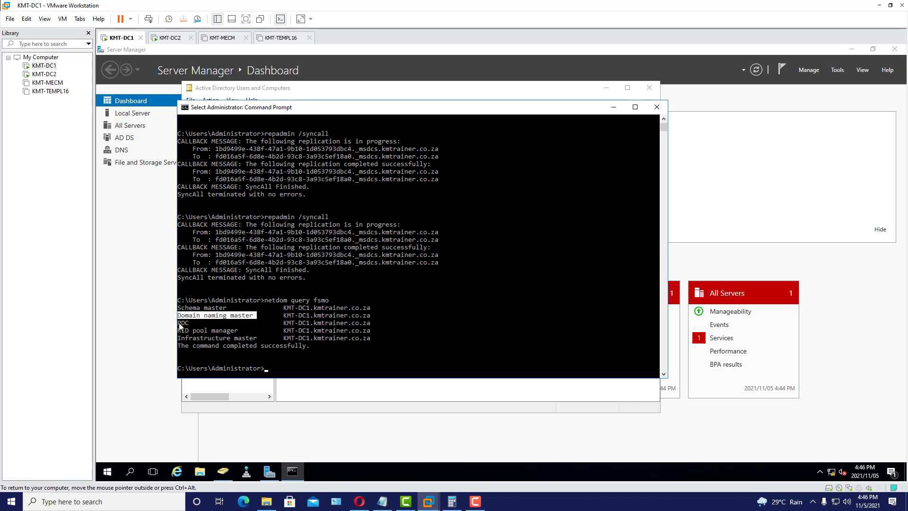
{"action": "left_click_drag", "start_coordinate": [177, 323], "coordinate": [188, 323]}
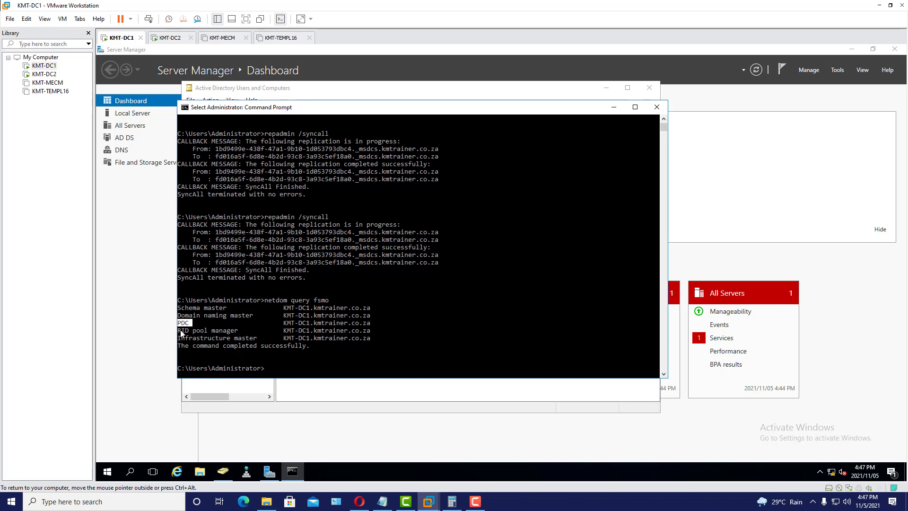
{"action": "left_click_drag", "start_coordinate": [179, 331], "coordinate": [250, 336]}
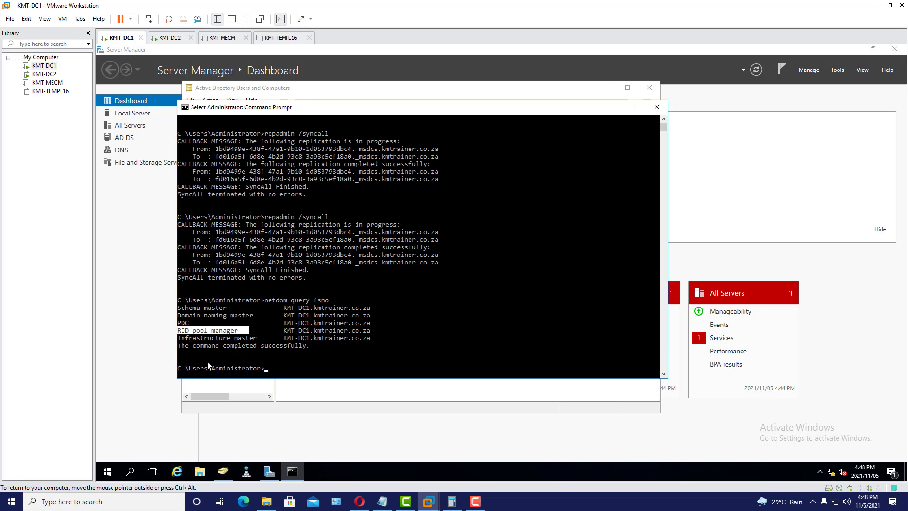
- Highlight the PDC, RID pool manager and Infrastructure master lines in KMT-DC1's netdom query fsmo output
{"action": "left_click_drag", "start_coordinate": [178, 339], "coordinate": [256, 342]}
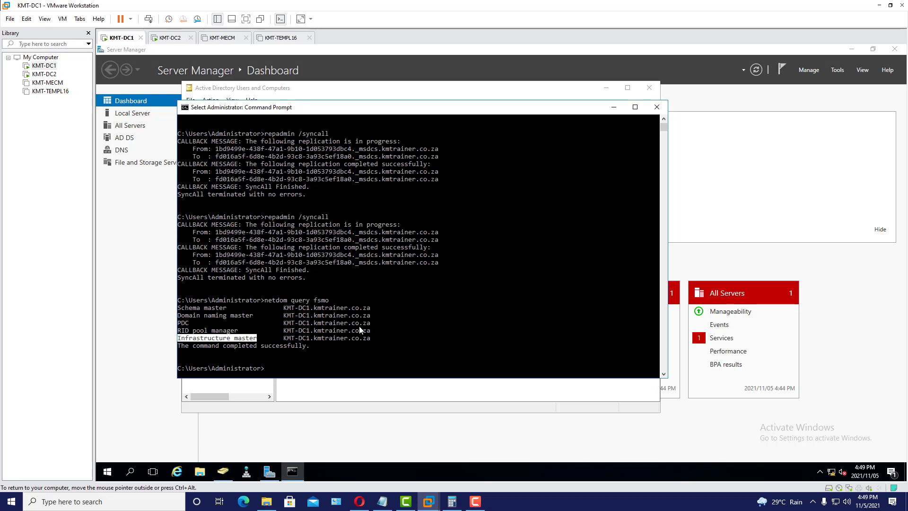
{"action": "left_click", "coordinate": [232, 340]}
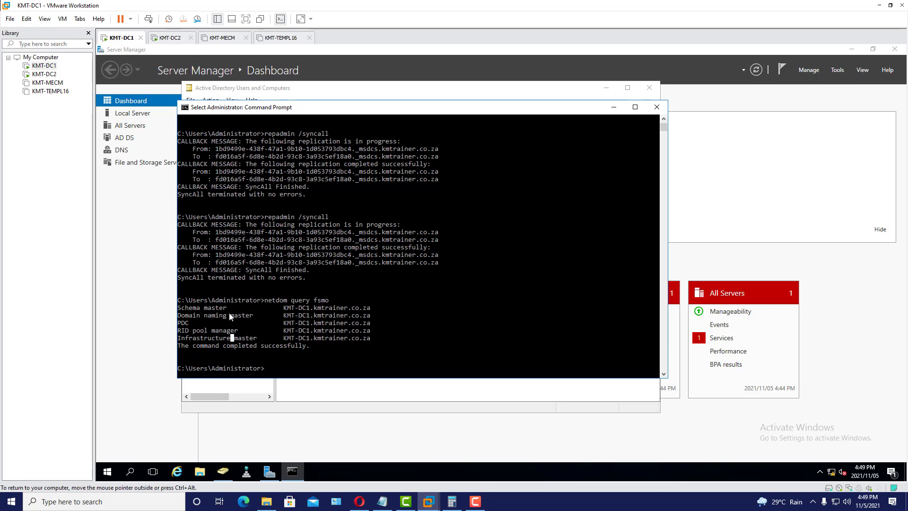
{"action": "left_click_drag", "start_coordinate": [384, 340], "coordinate": [310, 318]}
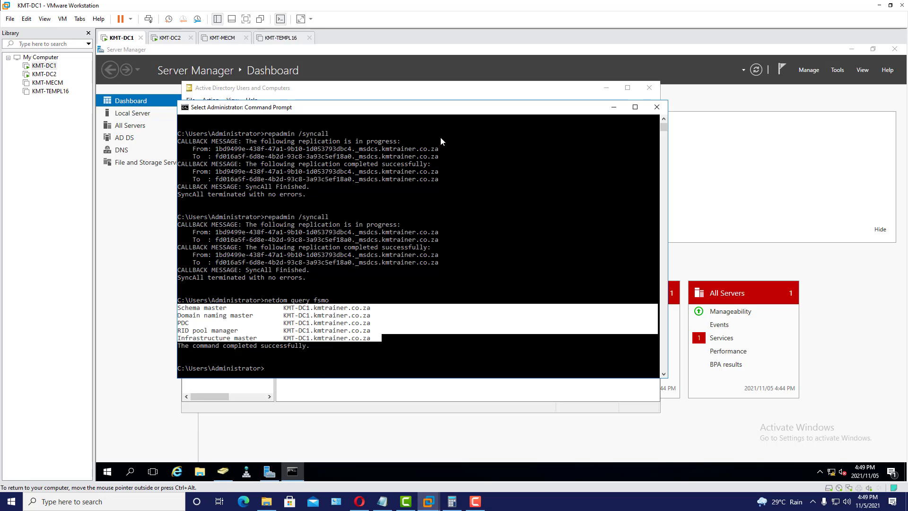
{"action": "left_click", "coordinate": [452, 92]}
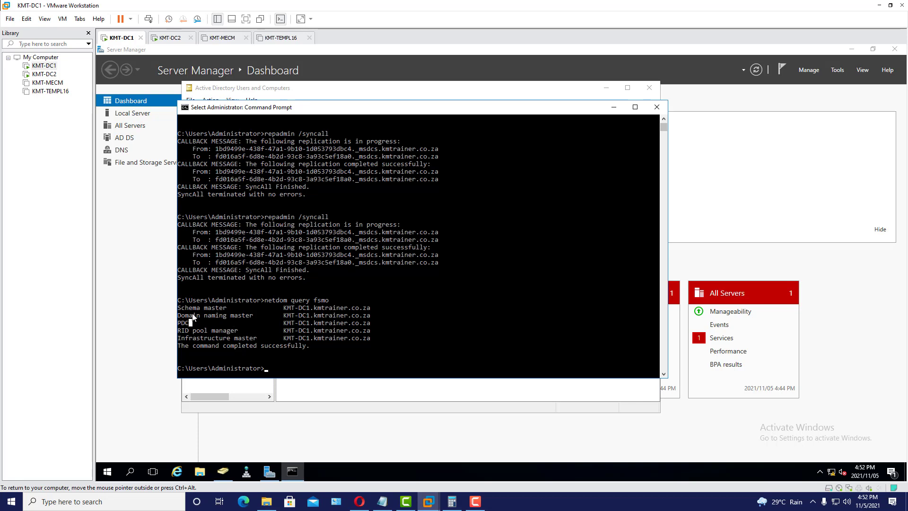
{"action": "left_click_drag", "start_coordinate": [180, 308], "coordinate": [380, 338]}
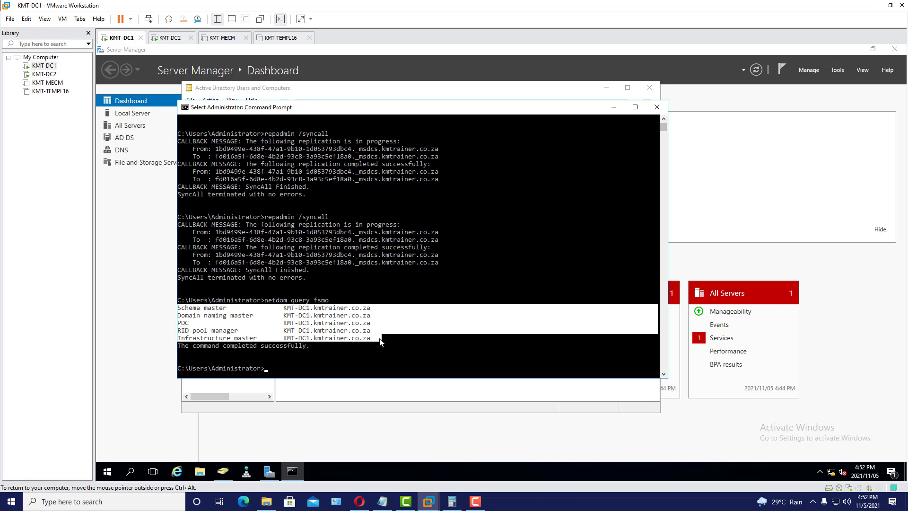
{"action": "left_click", "coordinate": [292, 338]}
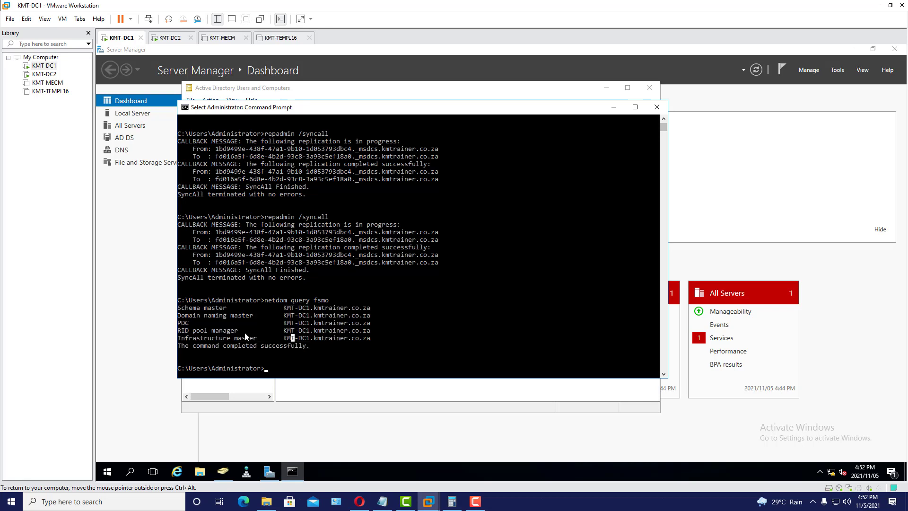
{"action": "left_click", "coordinate": [178, 323]}
{"action": "left_click_drag", "start_coordinate": [180, 326], "coordinate": [376, 340]}
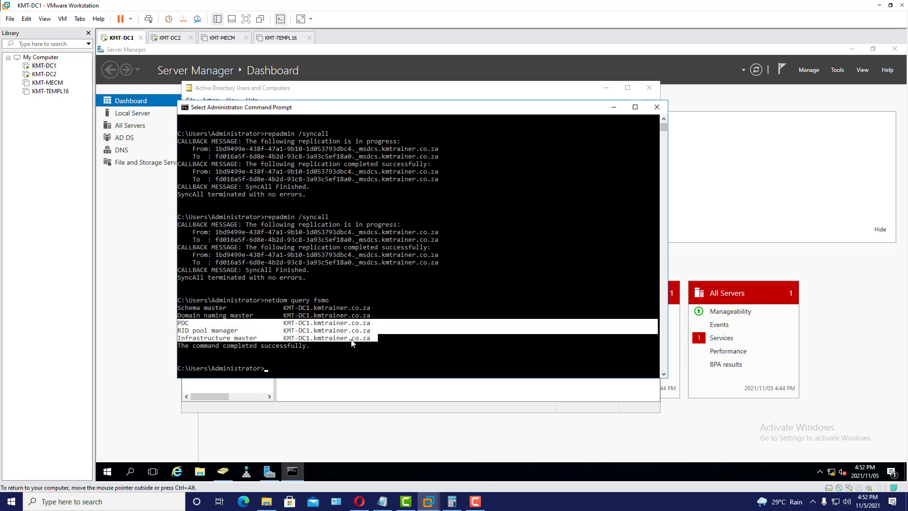
- On KMT-DC2, open Operations Masters for kmtrainer.co.za and transfer the RID master role to KMT-DC2
{"action": "left_click", "coordinate": [171, 38]}
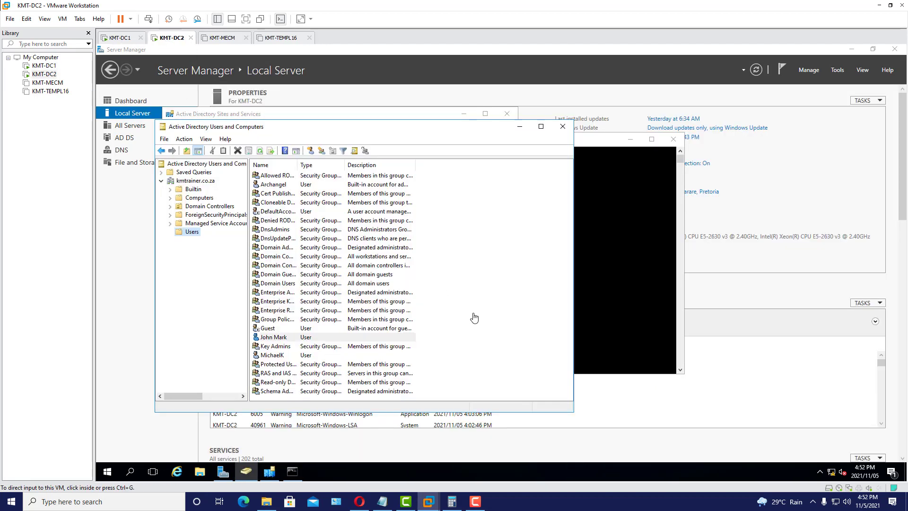
{"action": "right_click", "coordinate": [186, 182]}
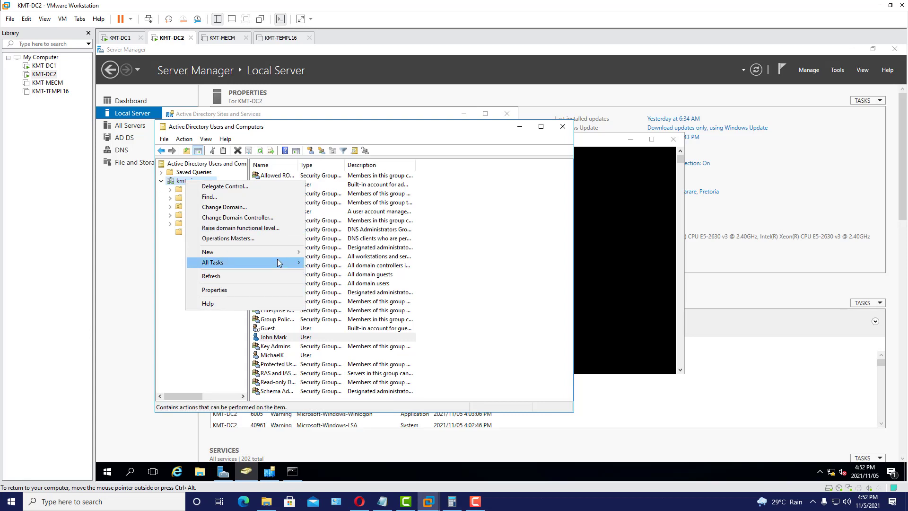
{"action": "mouse_move", "coordinate": [277, 262]}
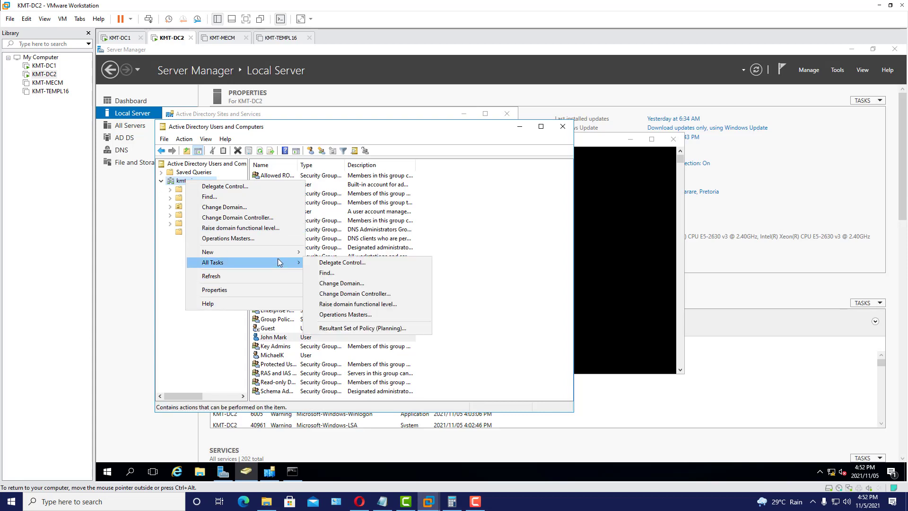
{"action": "left_click", "coordinate": [364, 315]}
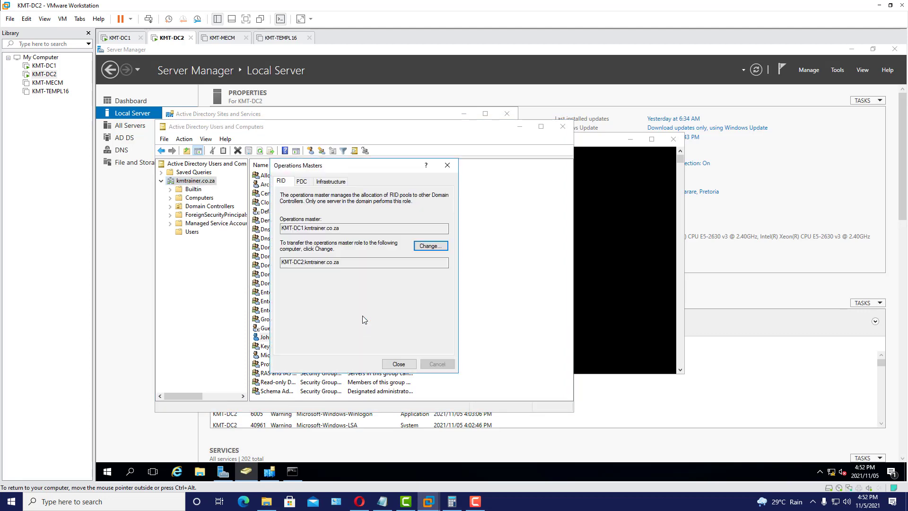
{"action": "left_click", "coordinate": [431, 247]}
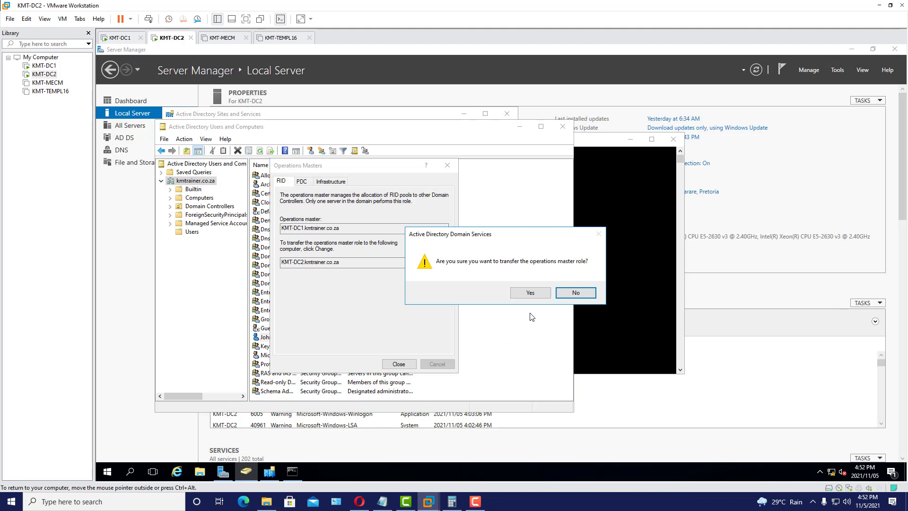
{"action": "left_click", "coordinate": [531, 293]}
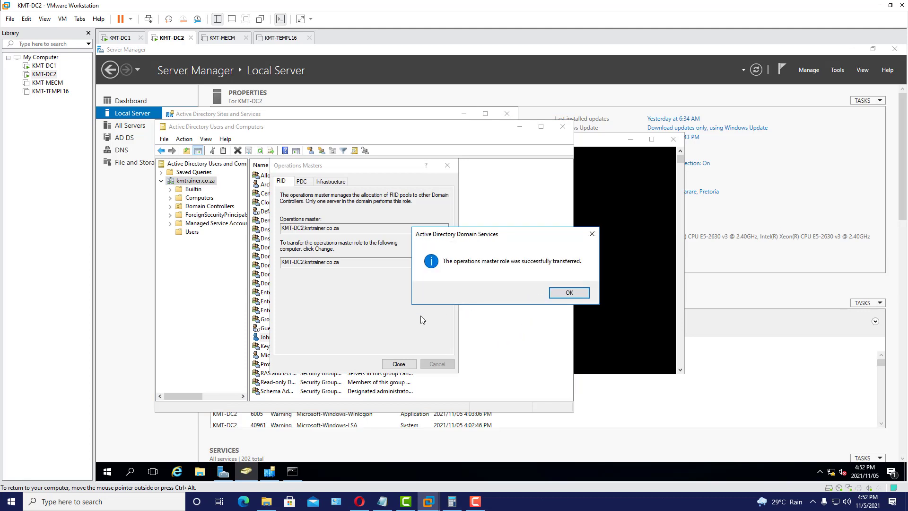
{"action": "left_click", "coordinate": [571, 293]}
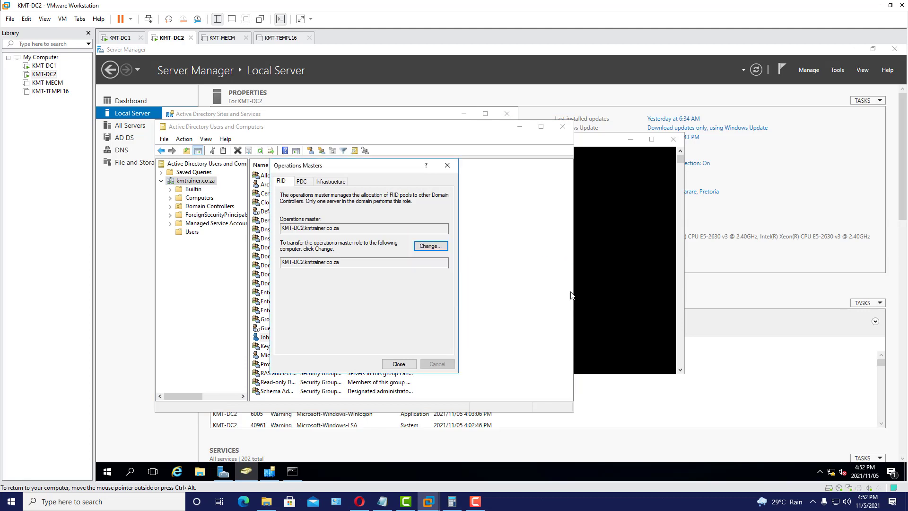
- Transfer the PDC and Infrastructure master roles from KMT-DC1 to KMT-DC2, then close the dialog
{"action": "left_click", "coordinate": [302, 181]}
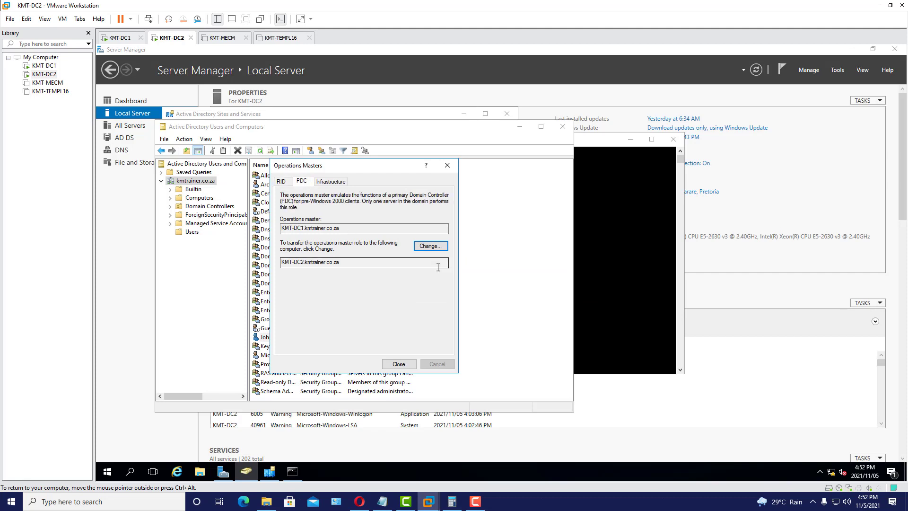
{"action": "left_click", "coordinate": [435, 247]}
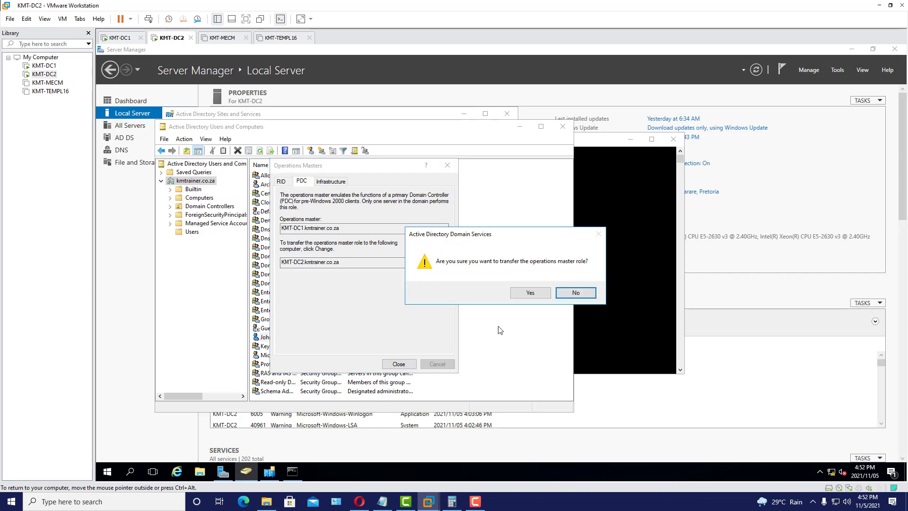
{"action": "left_click", "coordinate": [531, 293]}
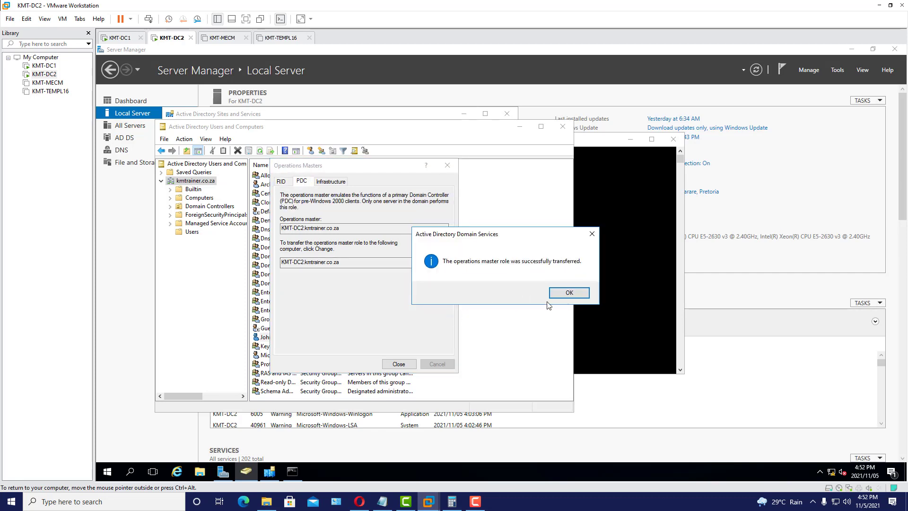
{"action": "left_click", "coordinate": [569, 294]}
{"action": "left_click", "coordinate": [334, 182]}
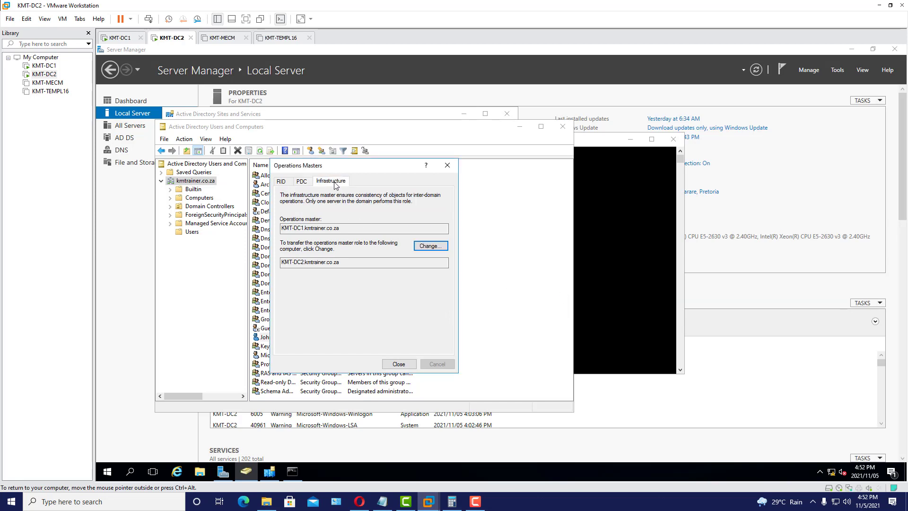
{"action": "left_click", "coordinate": [436, 248]}
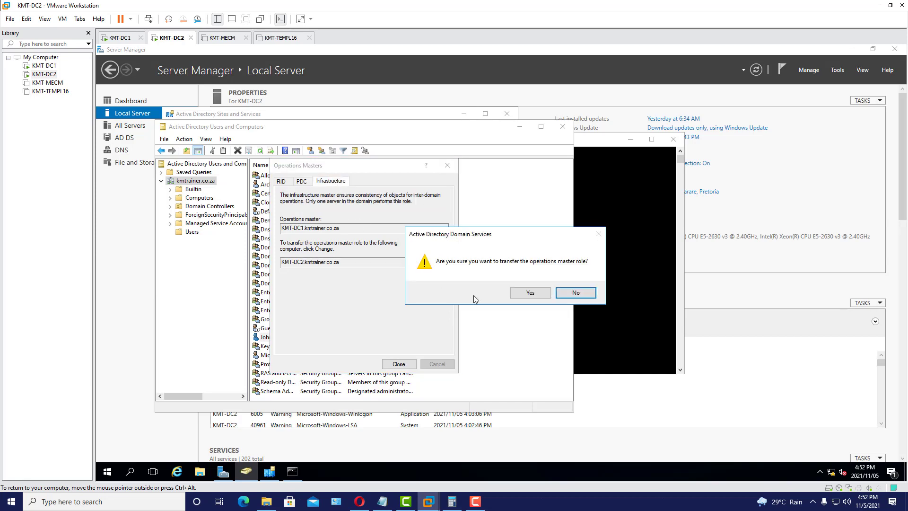
{"action": "left_click", "coordinate": [529, 293]}
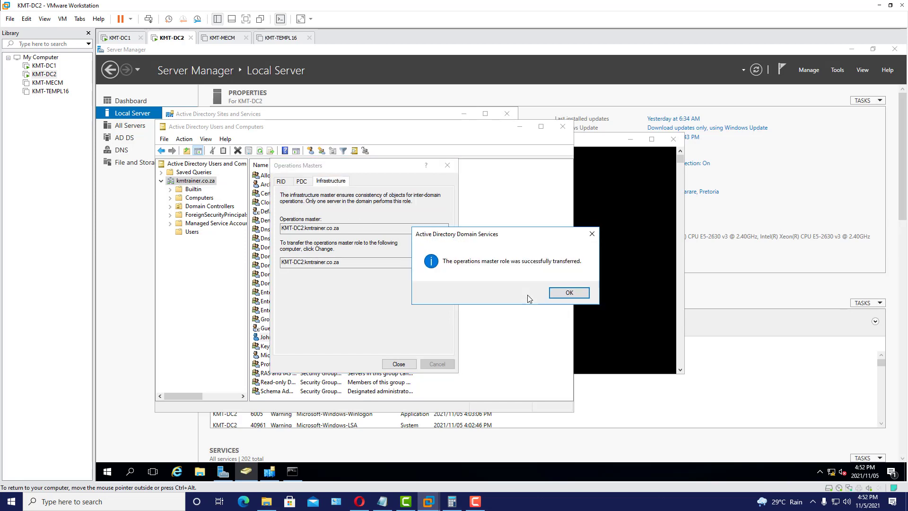
{"action": "left_click", "coordinate": [566, 293]}
{"action": "left_click", "coordinate": [406, 366]}
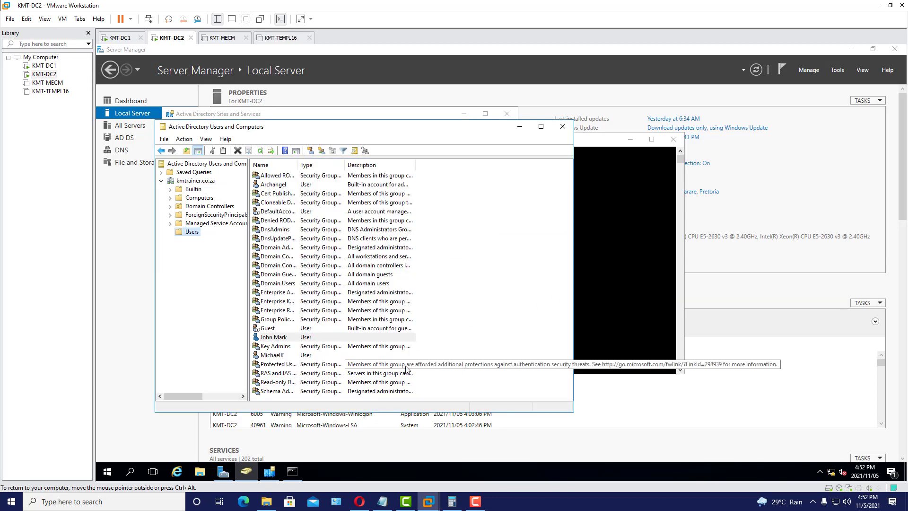
- On KMT-DC1, rerun netdom query fsmo and highlight the role holder lines in the output
{"action": "left_click", "coordinate": [121, 38]}
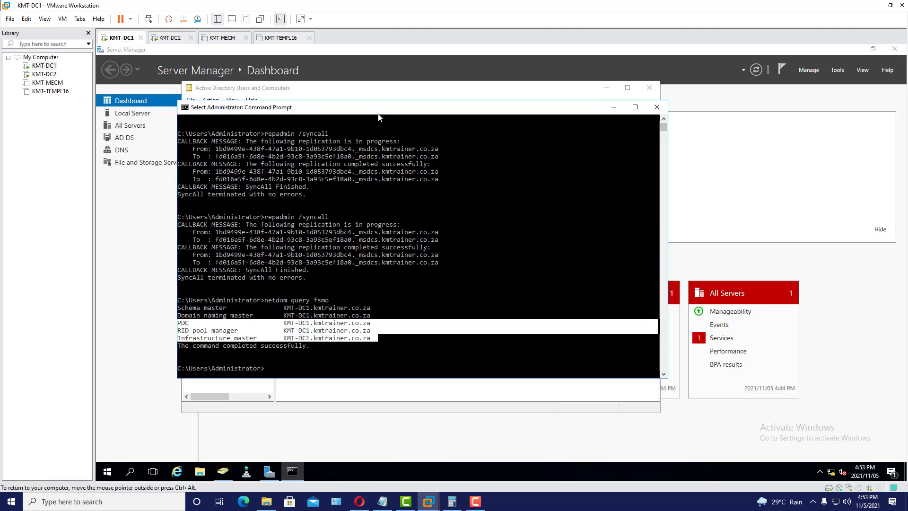
{"action": "left_click", "coordinate": [271, 370]}
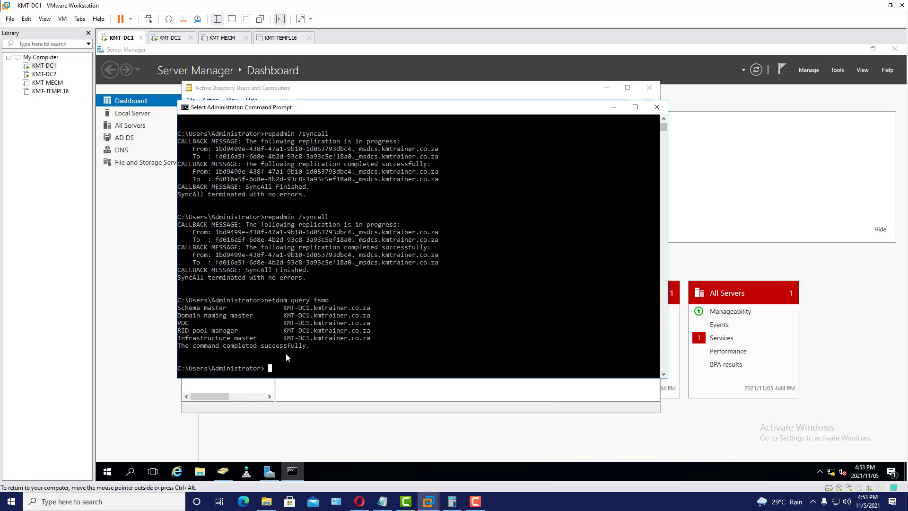
{"action": "left_click", "coordinate": [266, 369]}
{"action": "key", "text": "Up"}
{"action": "key", "text": "Return"}
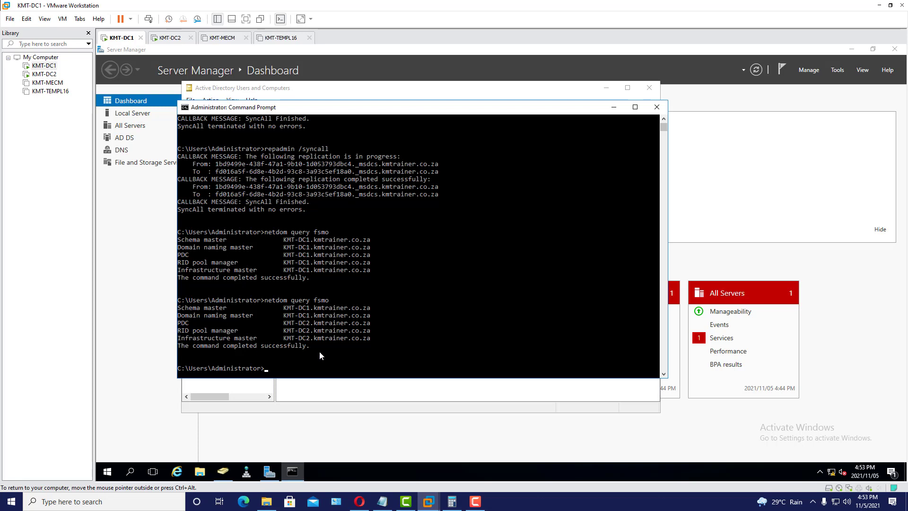
{"action": "left_click_drag", "start_coordinate": [179, 323], "coordinate": [377, 338]}
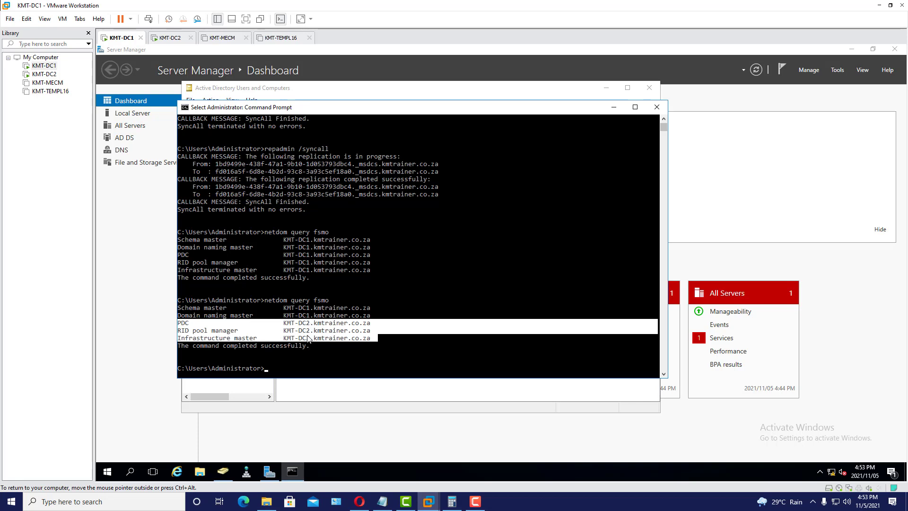
{"action": "left_click_drag", "start_coordinate": [179, 311], "coordinate": [373, 319]}
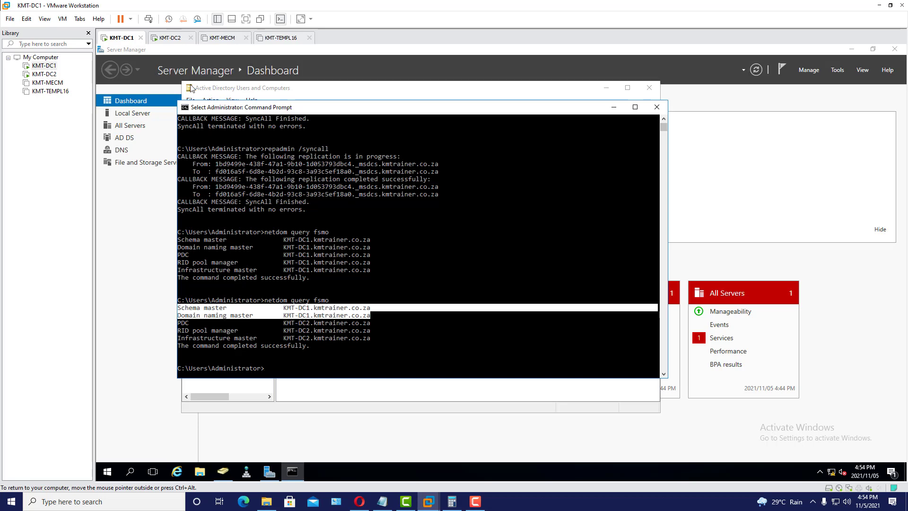
- Run netdom query fsmo on KMT-DC2 and highlight the PDC, RID and Infrastructure lines
{"action": "left_click", "coordinate": [166, 42]}
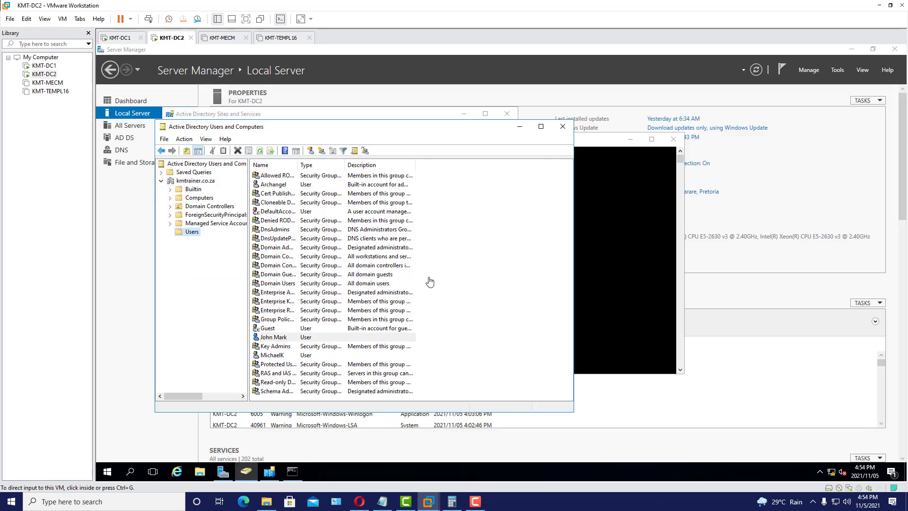
{"action": "left_click", "coordinate": [292, 472]}
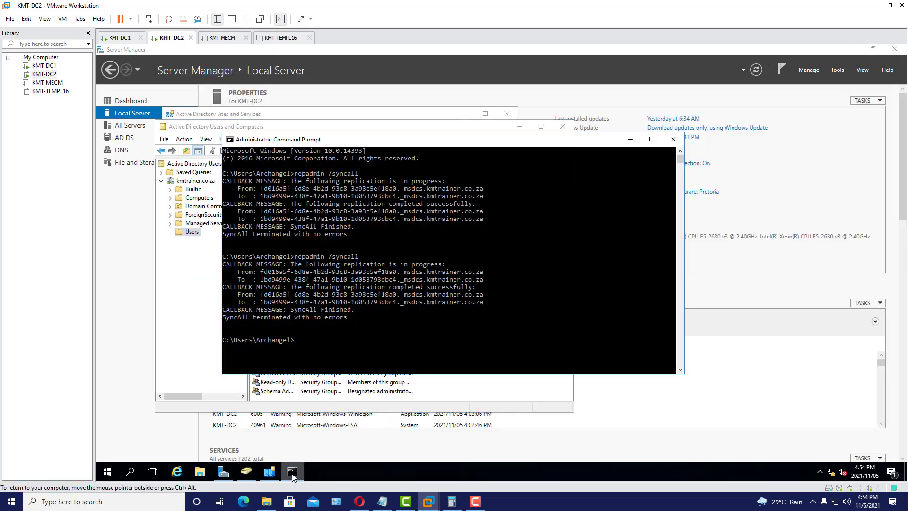
{"action": "left_click_drag", "start_coordinate": [382, 142], "coordinate": [363, 140]}
{"action": "type", "text": "netd"}
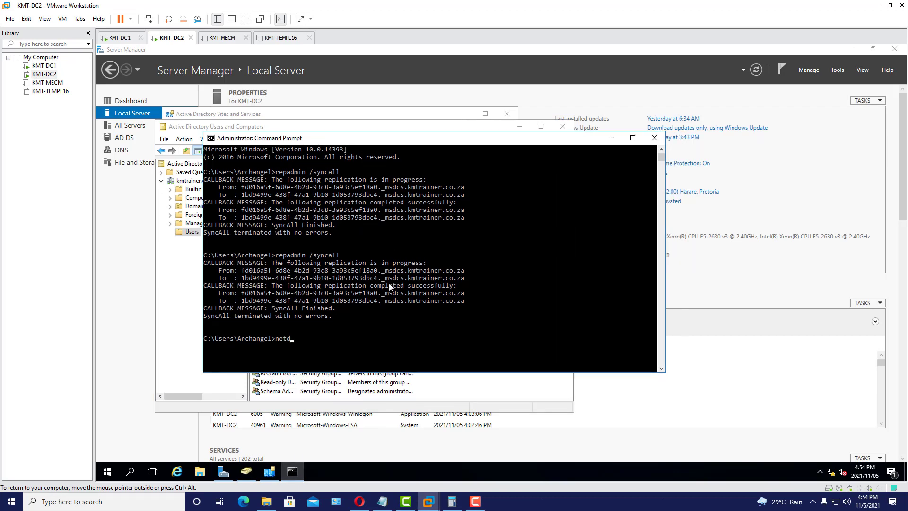
{"action": "type", "text": "om query fsmo"}
{"action": "key", "text": "Return"}
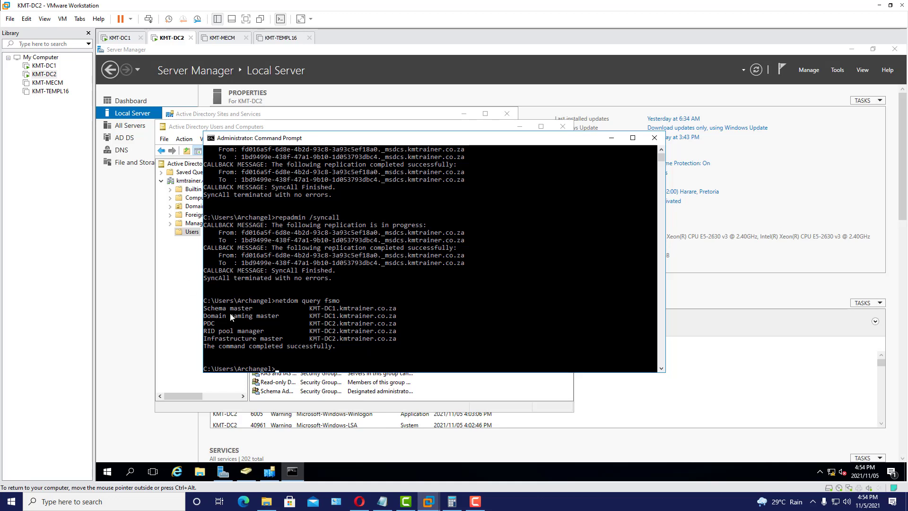
{"action": "left_click", "coordinate": [208, 310]}
{"action": "left_click_drag", "start_coordinate": [211, 311], "coordinate": [397, 321]}
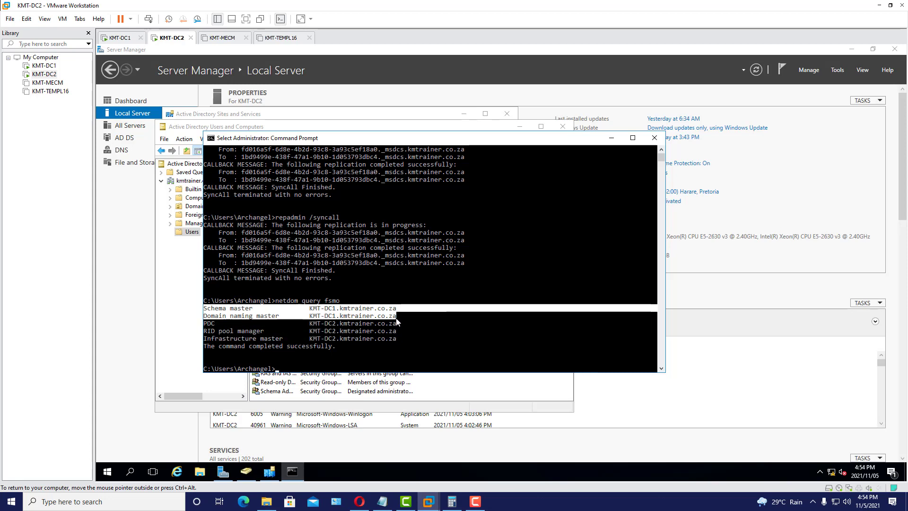
{"action": "left_click", "coordinate": [206, 325]}
{"action": "left_click_drag", "start_coordinate": [206, 326], "coordinate": [395, 342]}
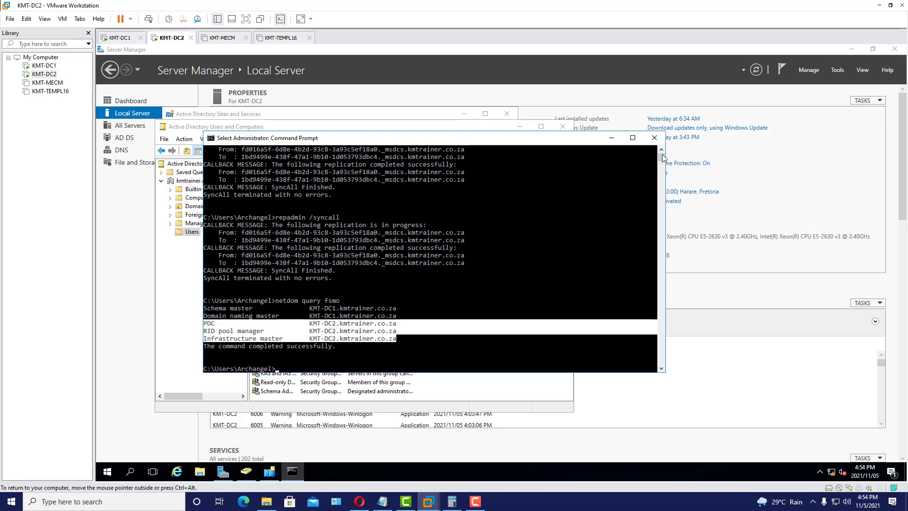
- Close KMT-DC2's command prompt, Active Directory Users and Computers, and Sites and Services
{"action": "left_click", "coordinate": [653, 138]}
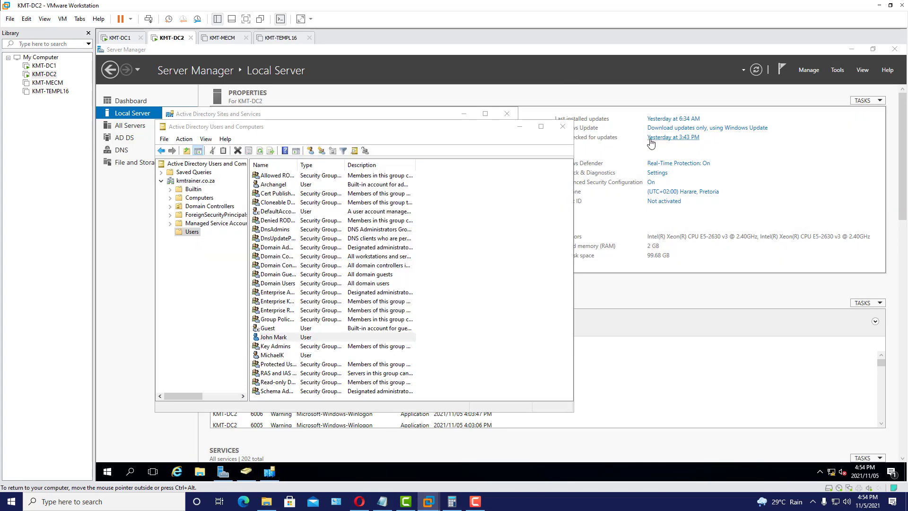
{"action": "left_click", "coordinate": [490, 135]}
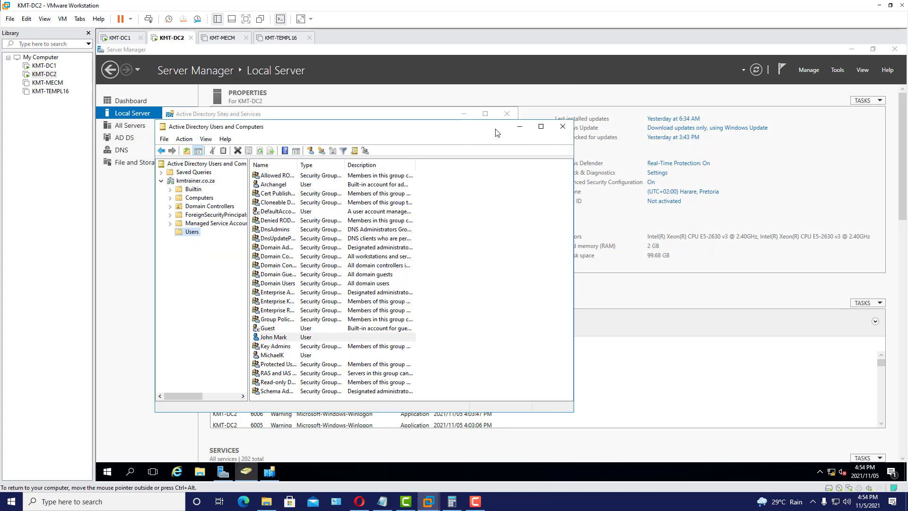
{"action": "left_click_drag", "start_coordinate": [467, 132], "coordinate": [505, 127]}
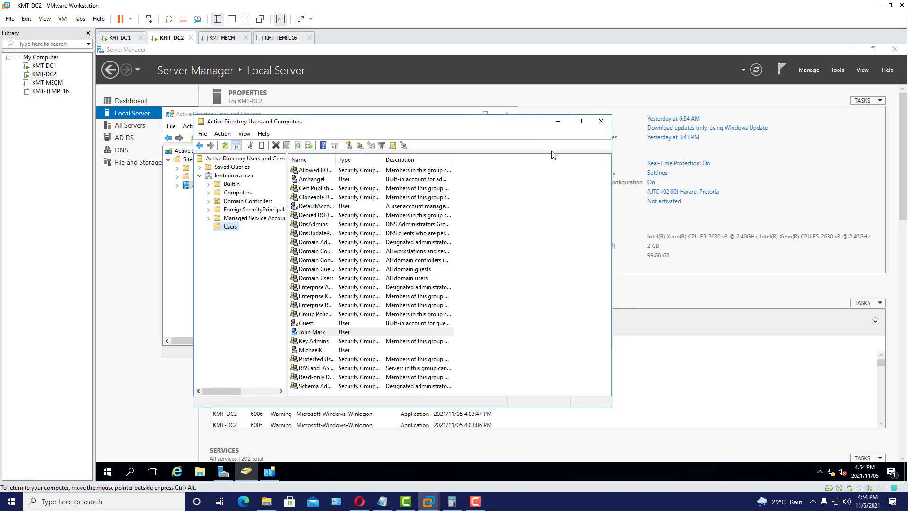
{"action": "left_click", "coordinate": [601, 122]}
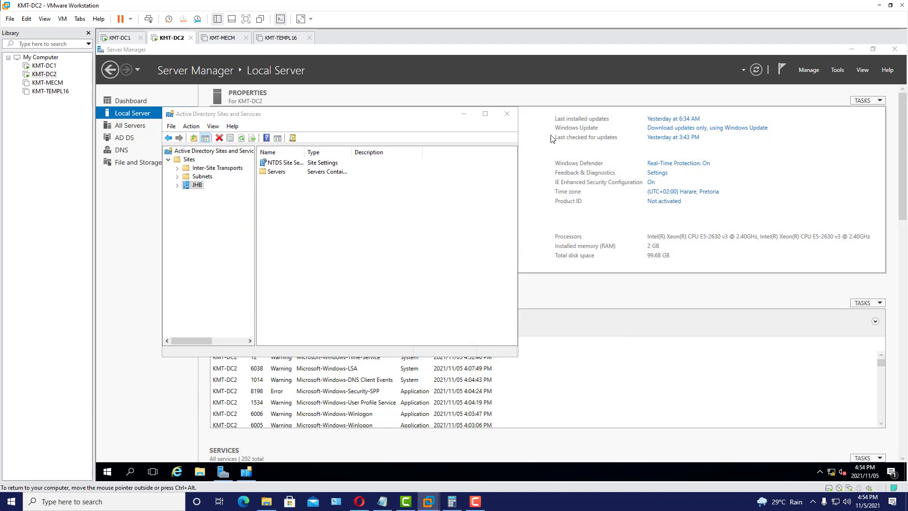
{"action": "left_click", "coordinate": [507, 115]}
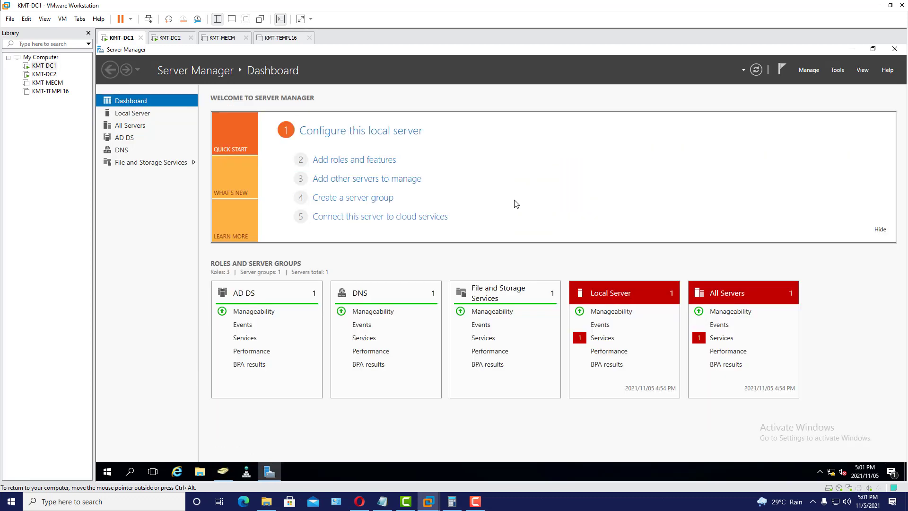
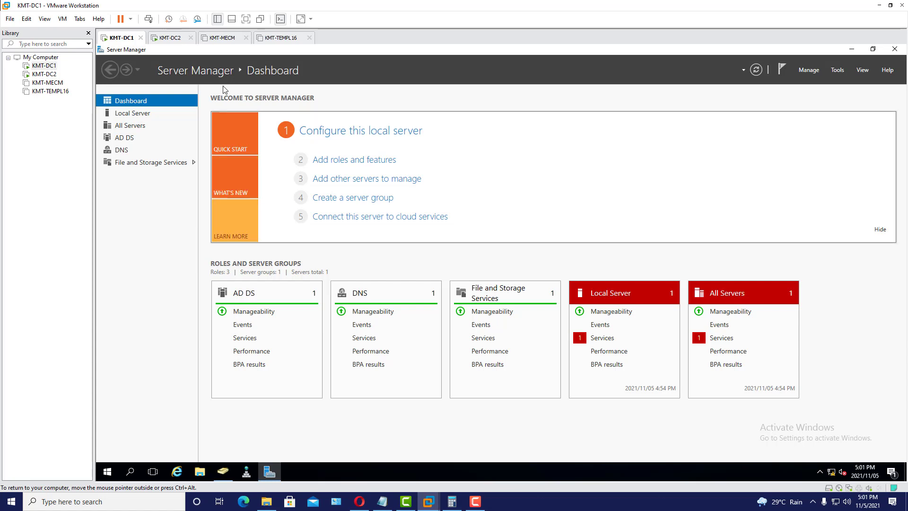
- On KMT-DC2, search Start for cmd and launch Command Prompt as administrator
{"action": "left_click", "coordinate": [168, 37]}
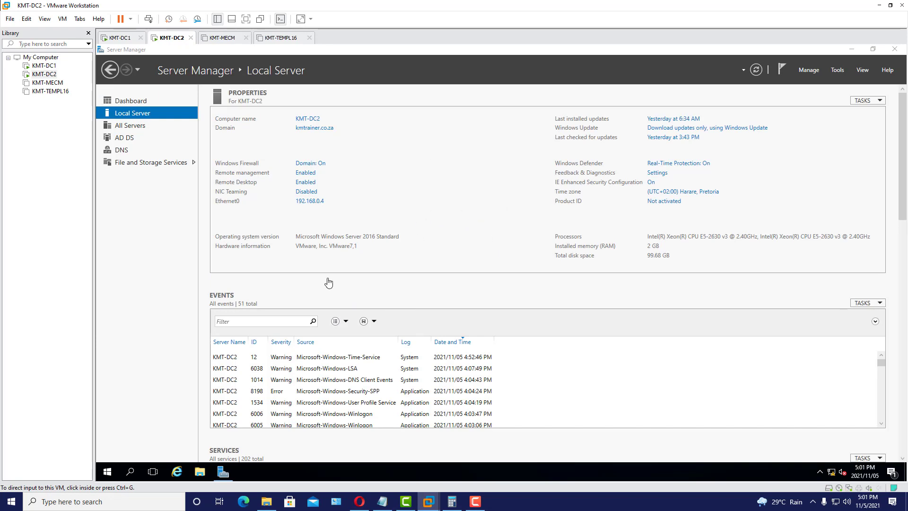
{"action": "left_click", "coordinate": [108, 471]}
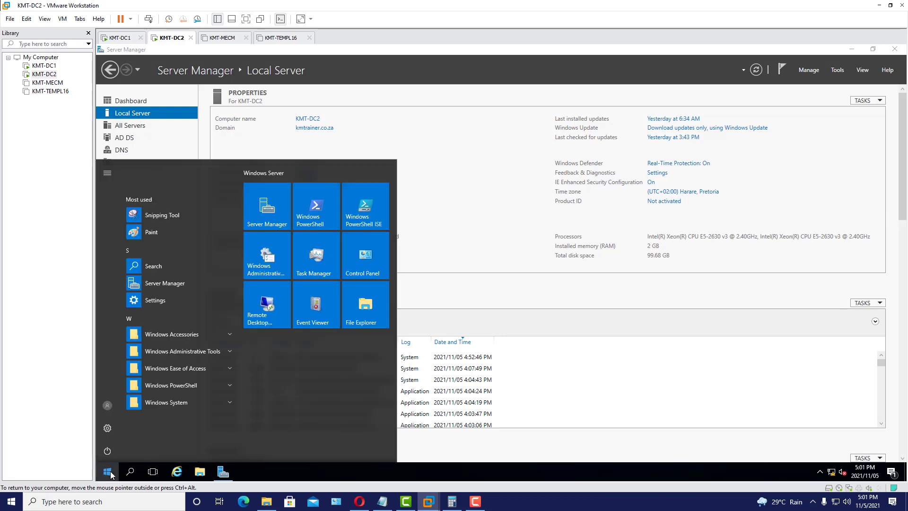
{"action": "left_click", "coordinate": [109, 472]}
{"action": "right_click", "coordinate": [108, 472]}
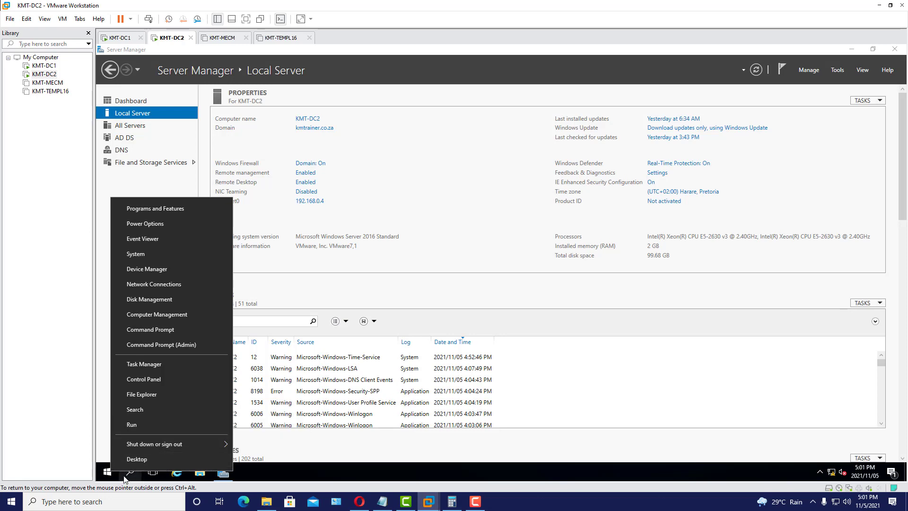
{"action": "left_click", "coordinate": [108, 473]}
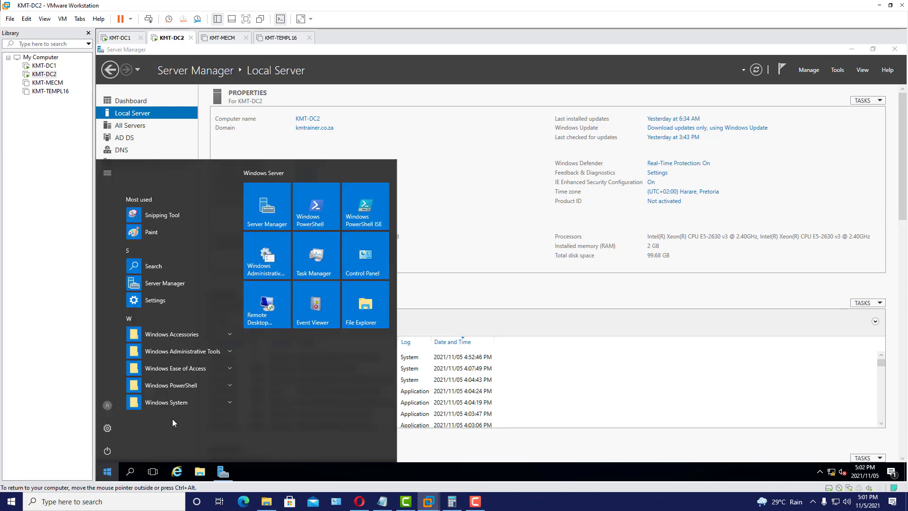
{"action": "left_click", "coordinate": [135, 473]}
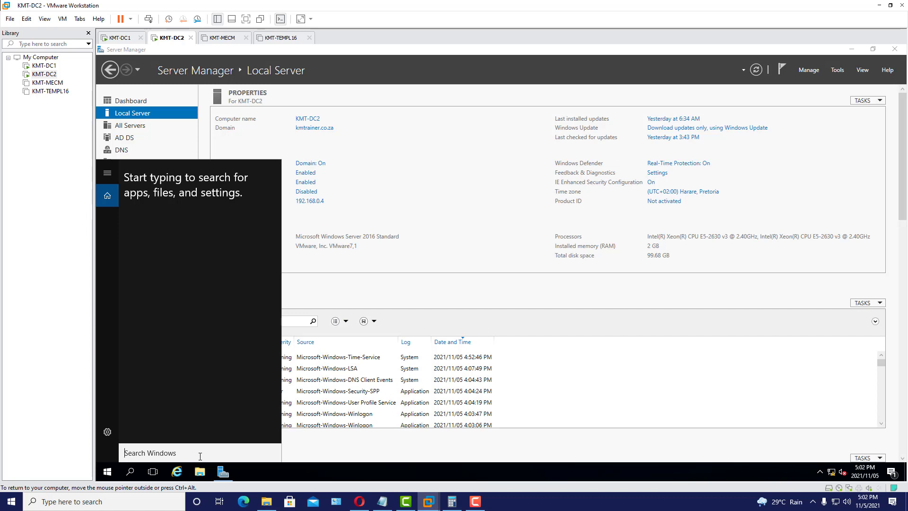
{"action": "type", "text": "cmd"}
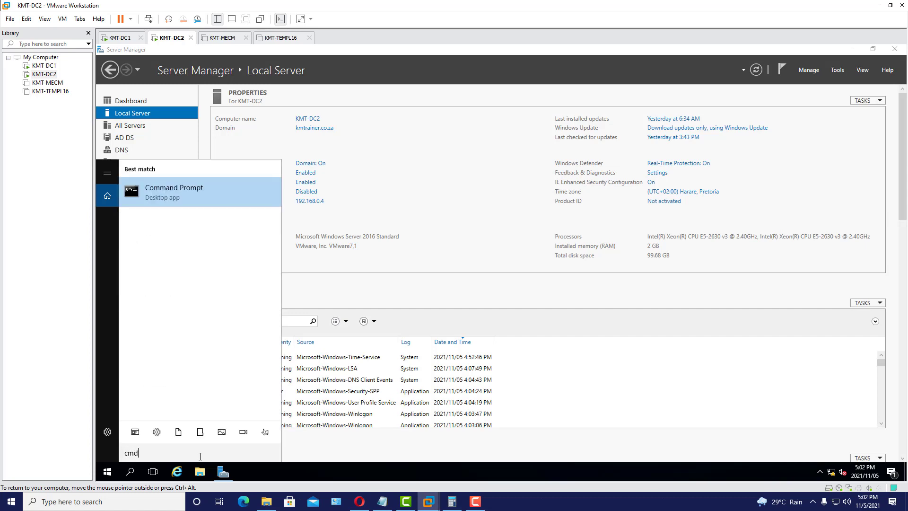
{"action": "right_click", "coordinate": [192, 200]}
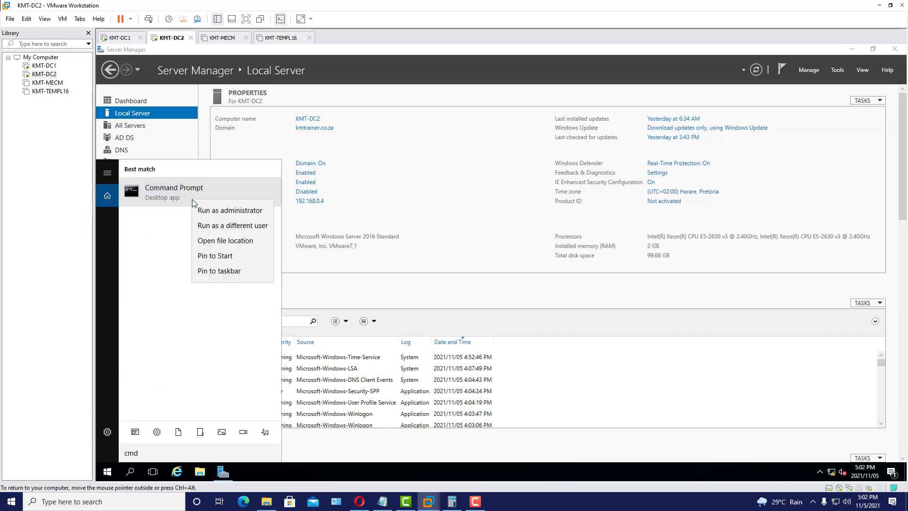
{"action": "left_click", "coordinate": [241, 208]}
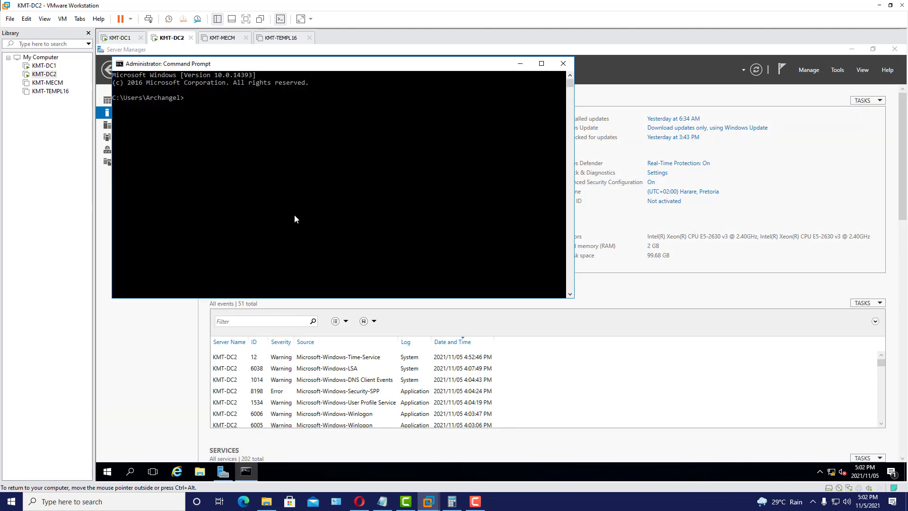
- Run netdom query fsmo on KMT-DC2 and highlight the PDC role line in the output
{"action": "type", "text": "netdom query fsmo"}
{"action": "key", "text": "Return"}
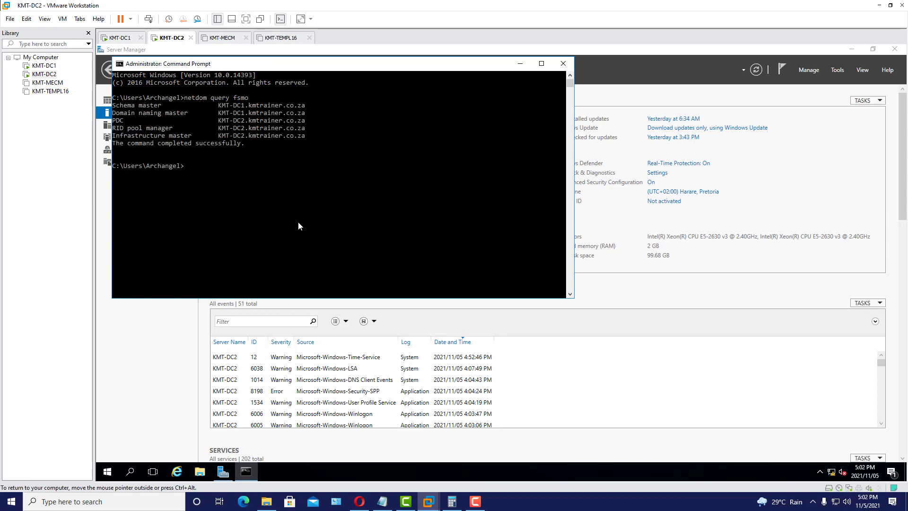
{"action": "left_click_drag", "start_coordinate": [114, 121], "coordinate": [308, 122]}
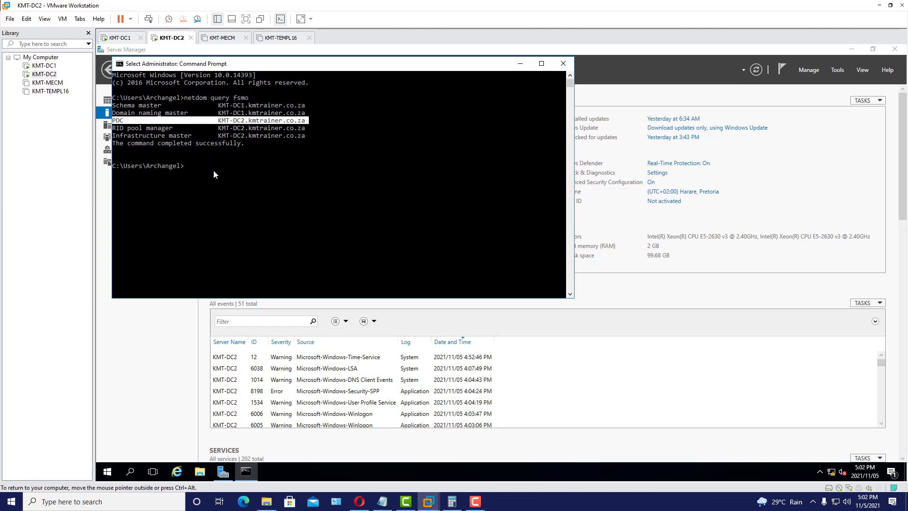
{"action": "left_click_drag", "start_coordinate": [260, 67], "coordinate": [311, 118]}
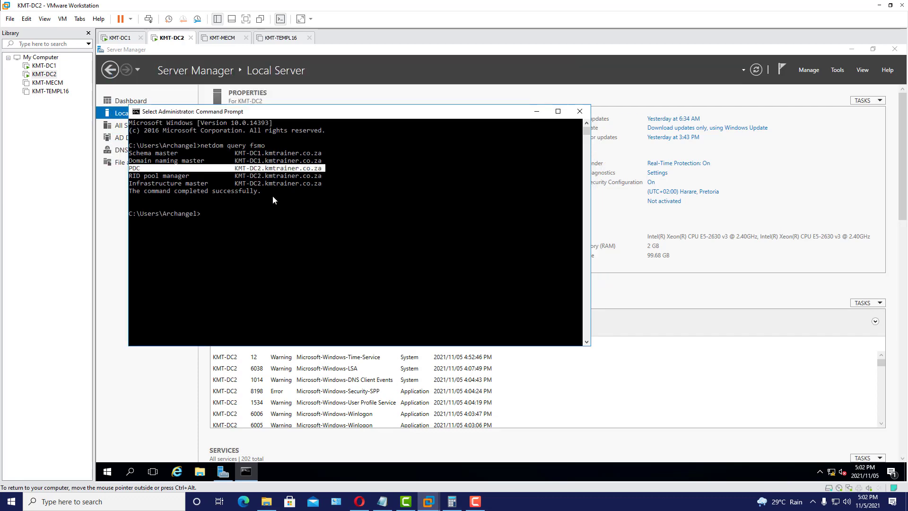
{"action": "left_click", "coordinate": [240, 215]}
- Launch Active Directory Users and Computers with dsa.msc and select the kmtrainer.co.za domain
{"action": "type", "text": "dsa.msc"}
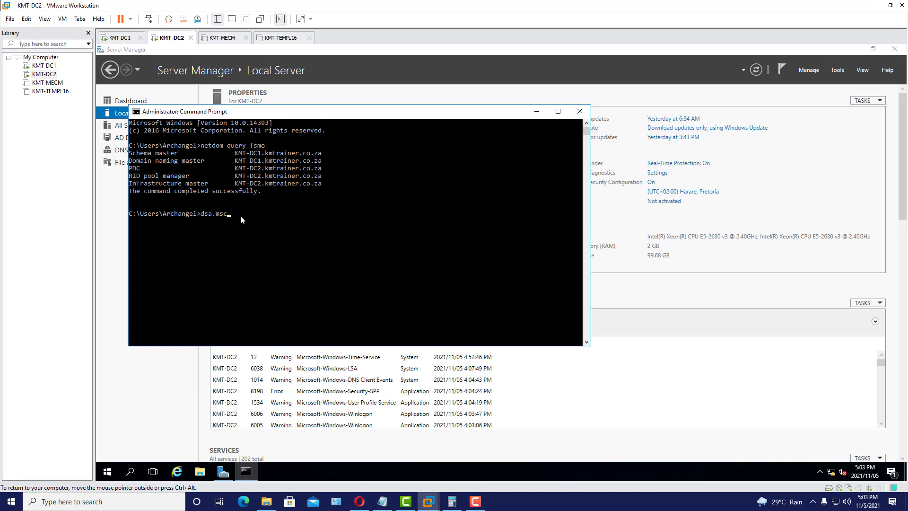
{"action": "key", "text": "Return"}
{"action": "left_click", "coordinate": [243, 177]}
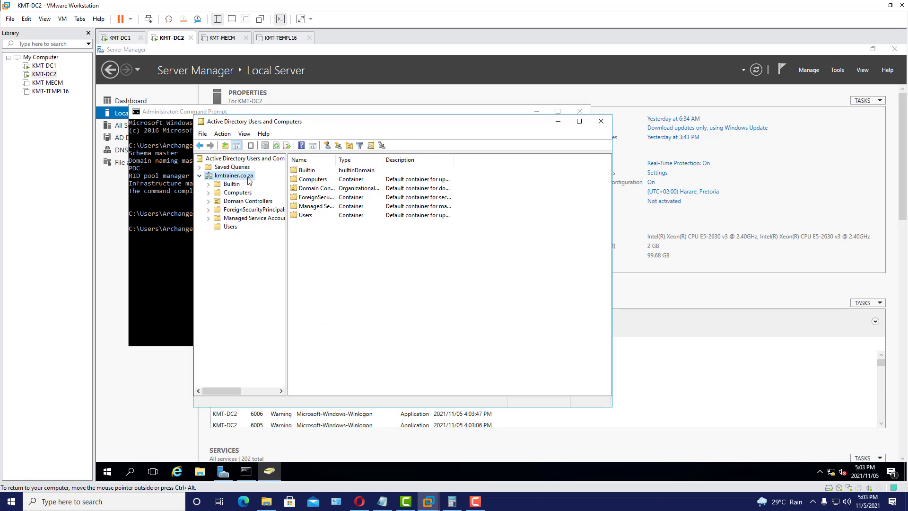
{"action": "left_click", "coordinate": [181, 122]}
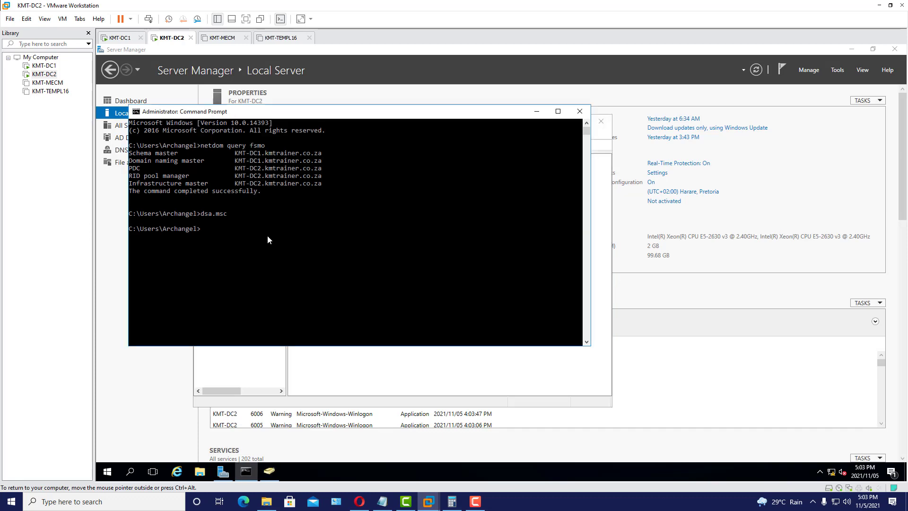
{"action": "left_click_drag", "start_coordinate": [294, 118], "coordinate": [304, 119]}
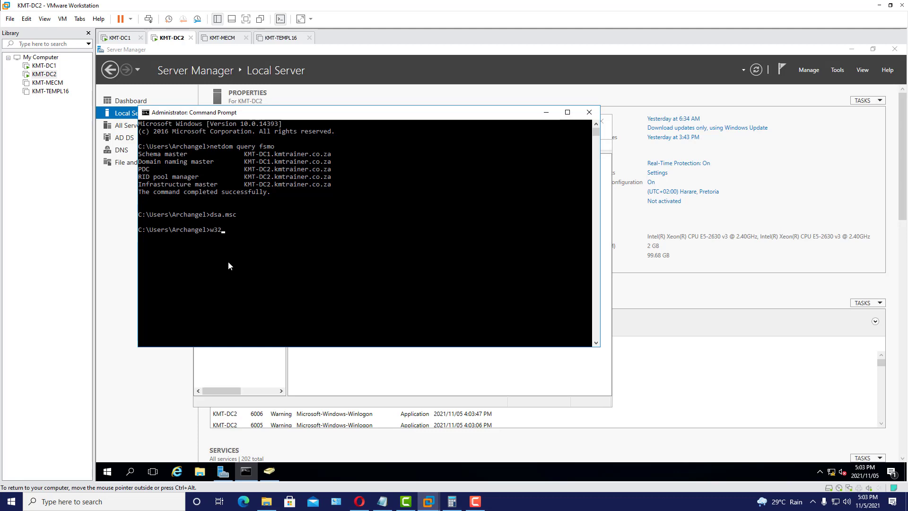
- Run w32tm /query /status on KMT-DC2 and highlight the Source line showing KMT-DC1.kmtrainer.co.za
{"action": "type", "text": "t"}
{"action": "type", "text": "quey"}
{"action": "key", "text": "BackSpace"}
{"action": "type", "text": "ry /status"}
{"action": "key", "text": "Return"}
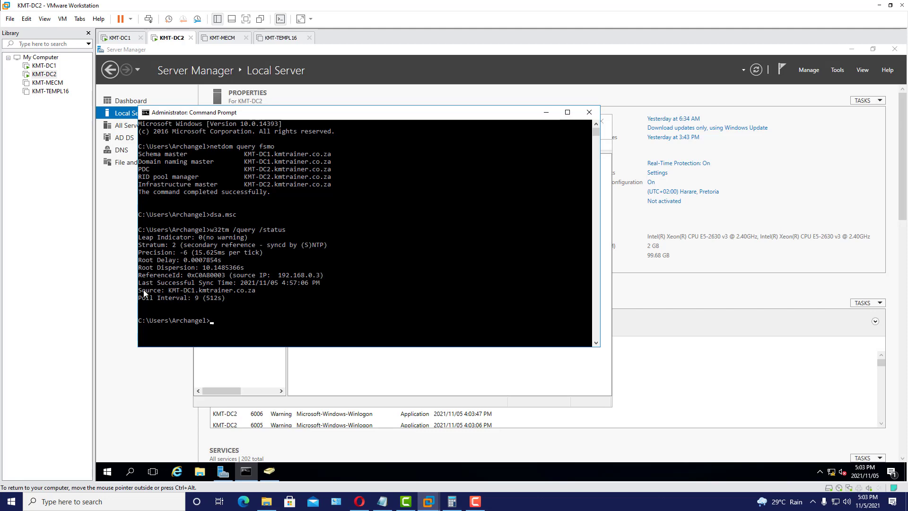
{"action": "left_click_drag", "start_coordinate": [139, 291], "coordinate": [264, 292]}
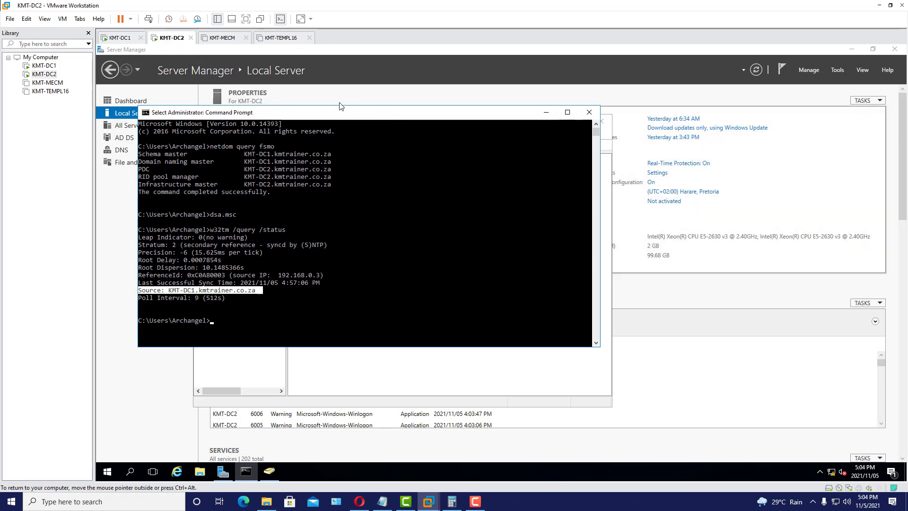
{"action": "left_click_drag", "start_coordinate": [317, 112], "coordinate": [334, 108]}
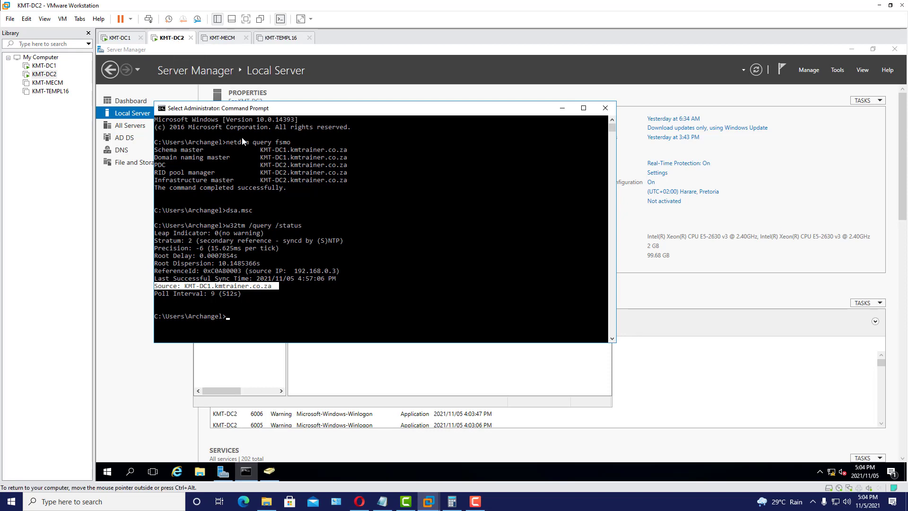
{"action": "left_click_drag", "start_coordinate": [298, 110], "coordinate": [308, 127]}
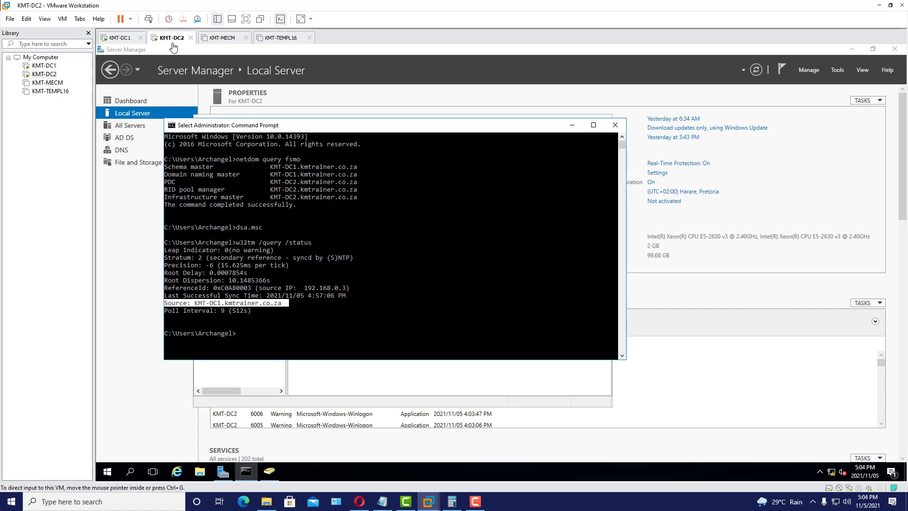
{"action": "left_click_drag", "start_coordinate": [444, 134], "coordinate": [425, 104]}
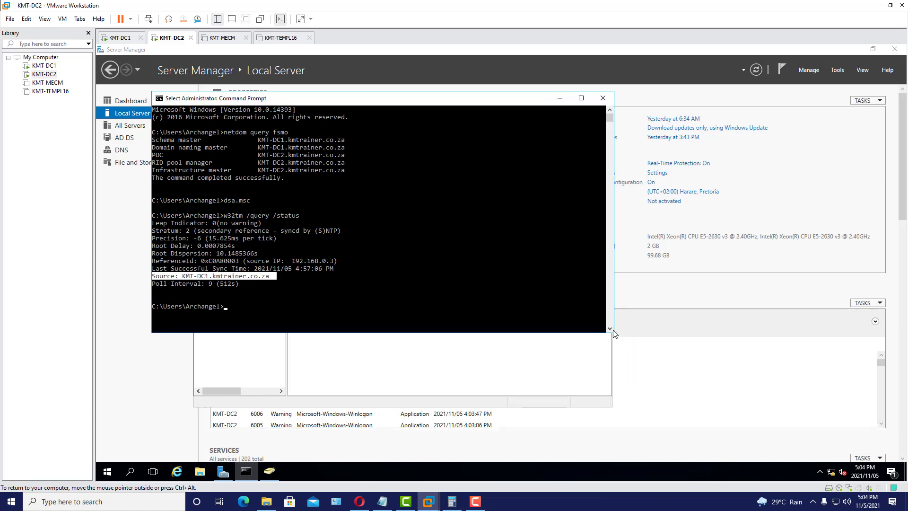
{"action": "left_click_drag", "start_coordinate": [611, 334], "coordinate": [598, 366]}
{"action": "left_click_drag", "start_coordinate": [393, 105], "coordinate": [448, 101]}
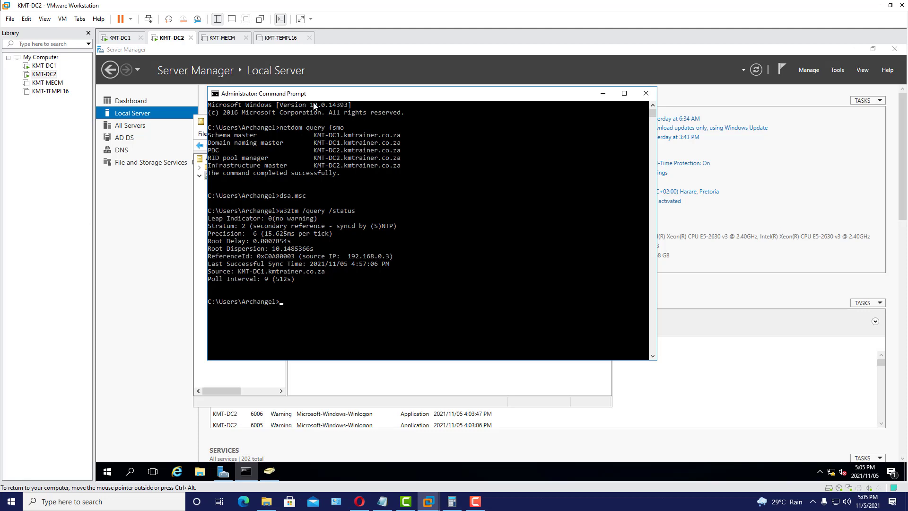
{"action": "left_click_drag", "start_coordinate": [324, 93], "coordinate": [308, 94]}
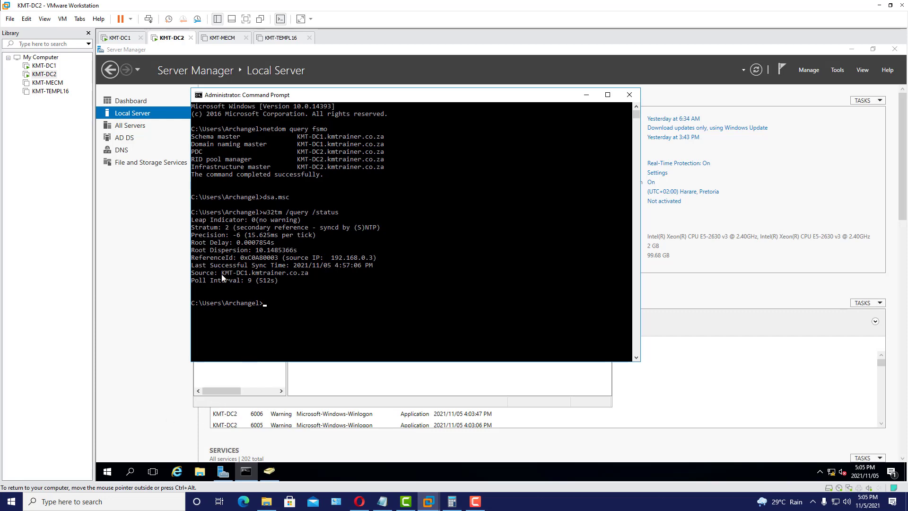
{"action": "left_click_drag", "start_coordinate": [195, 273], "coordinate": [310, 278]}
{"action": "left_click", "coordinate": [208, 275]}
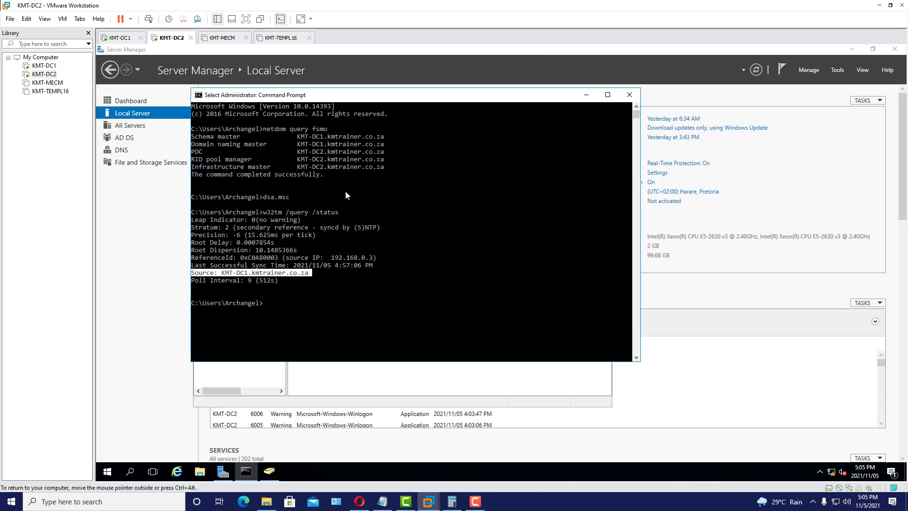
{"action": "left_click", "coordinate": [273, 304]}
{"action": "left_click", "coordinate": [267, 301]}
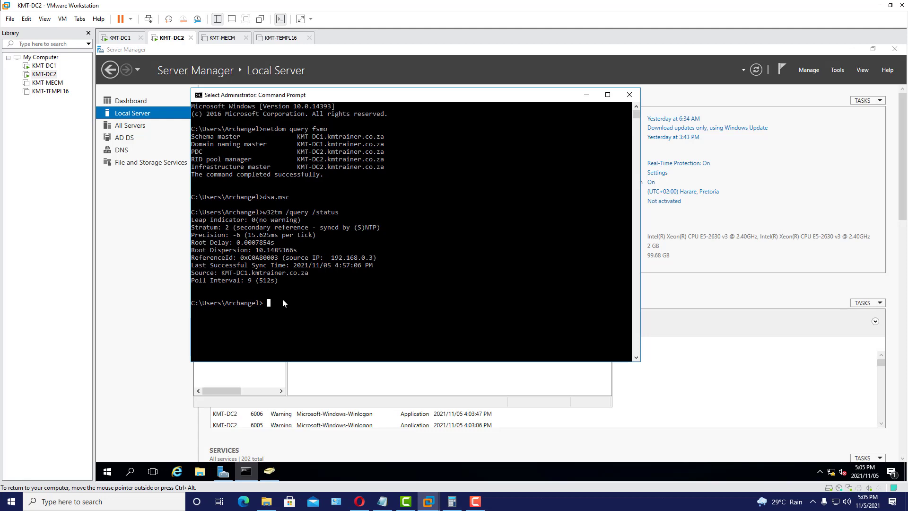
- Configure KMT-DC2 with w32tm /config to sync manually from time.windows.com as a reliable source
{"action": "key", "text": "Escape"}
{"action": "type", "text": "w32tm /config"}
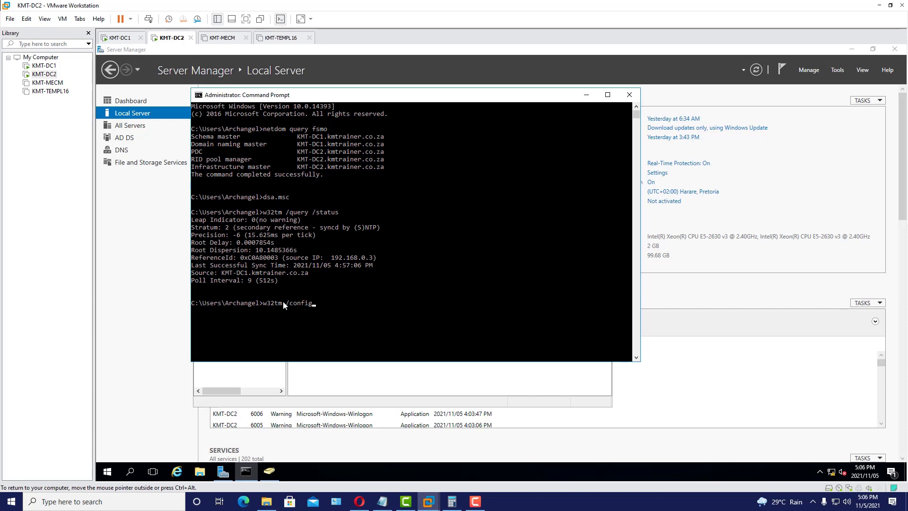
{"action": "type", "text": "/maual"}
{"action": "key", "text": "BackSpace"}
{"action": "key", "text": "BackSpace"}
{"action": "key", "text": "BackSpace"}
{"action": "type", "text": "nualpeerlist:time.windows.com"}
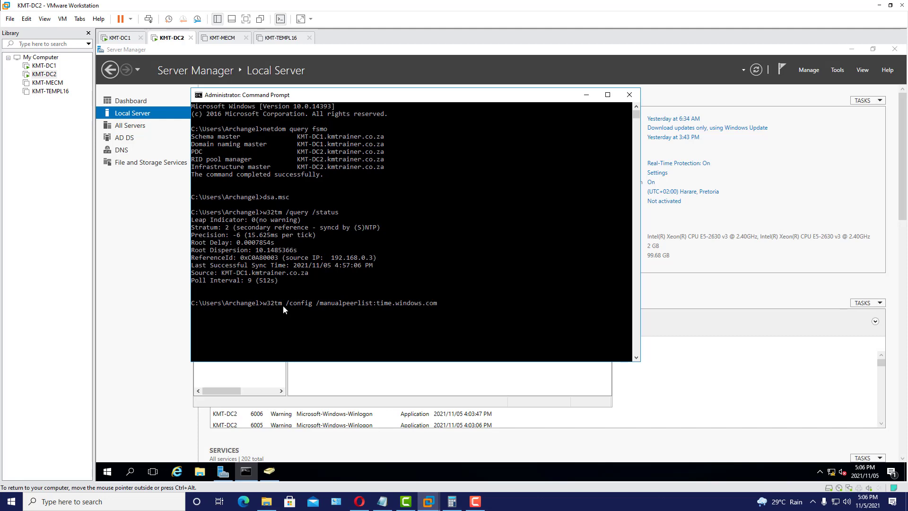
{"action": "type", "text": " /syncfrom flags:manual /reliable"}
{"action": "type", "text": ":yes"}
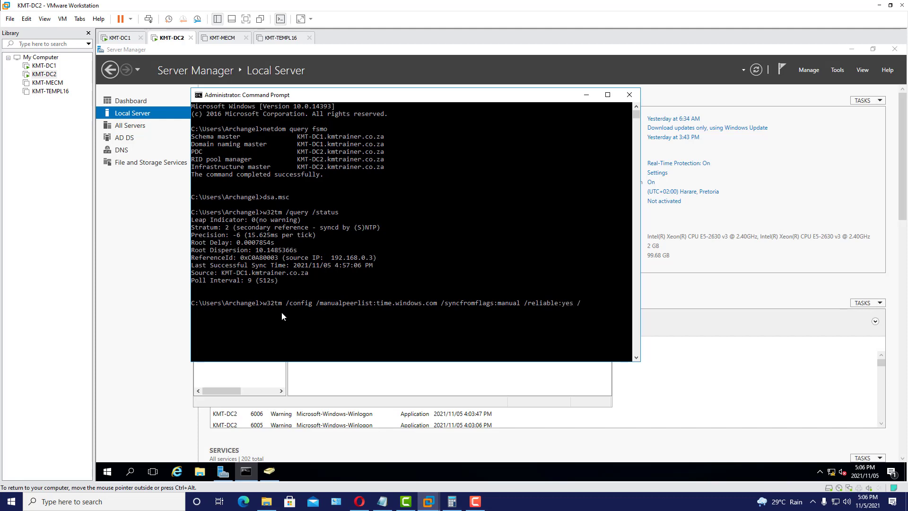
{"action": "type", "text": " /update"}
{"action": "key", "text": "Return"}
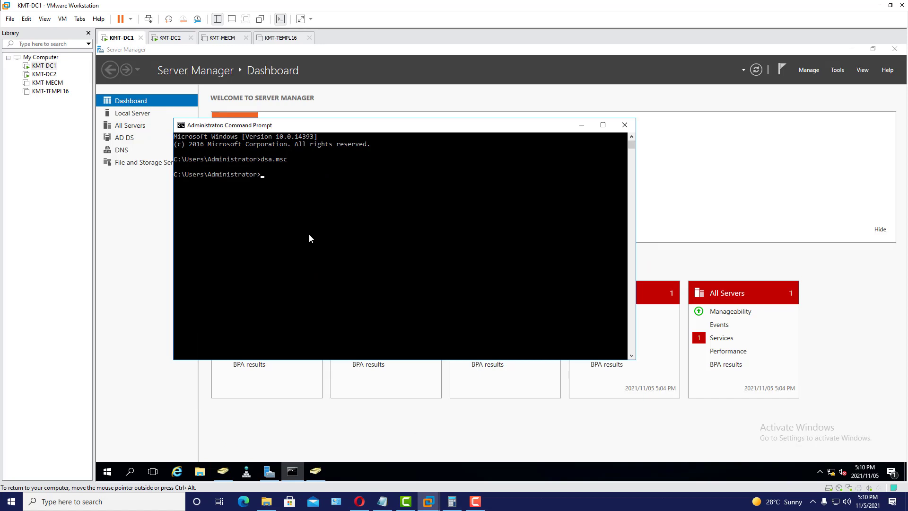
- Run w32tm /query /status on KMT-DC1 and highlight the Local CMOS Clock source line
{"action": "type", "text": "w32tm /query /status"}
{"action": "key", "text": "Return"}
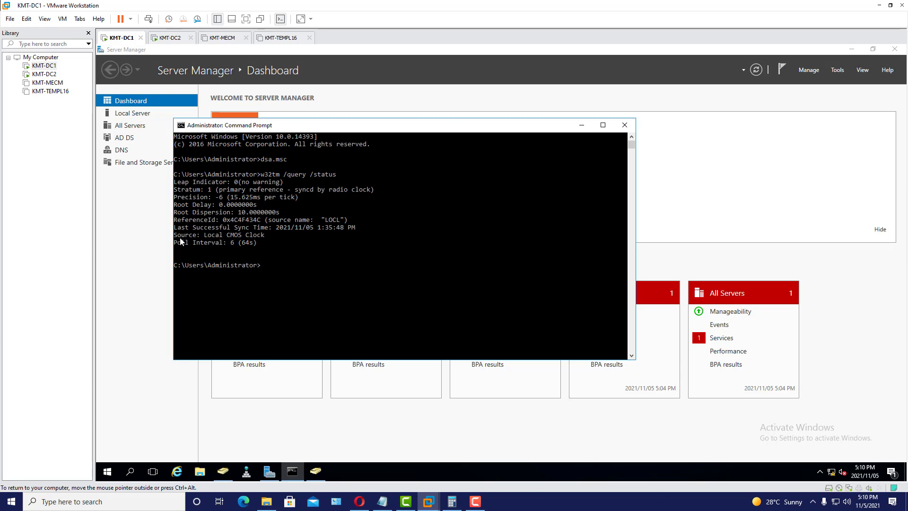
{"action": "left_click_drag", "start_coordinate": [174, 237], "coordinate": [270, 238]}
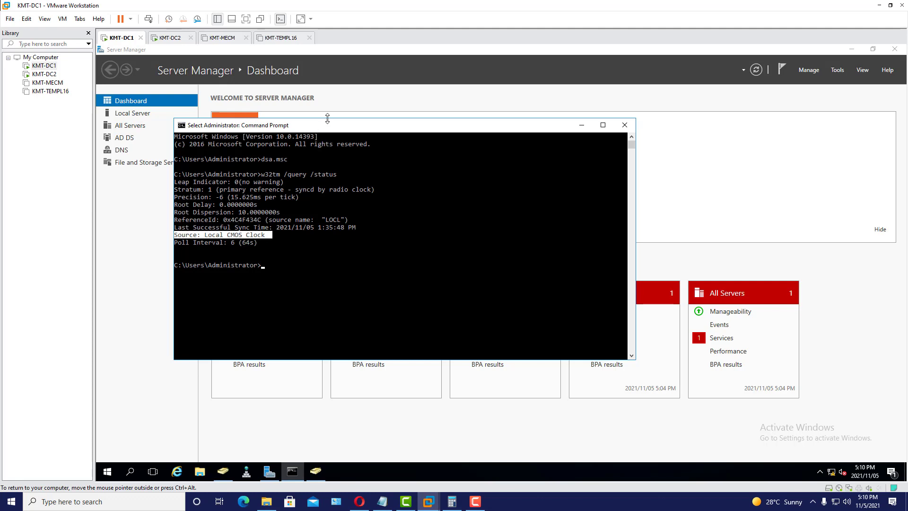
{"action": "left_click_drag", "start_coordinate": [330, 127], "coordinate": [319, 134]}
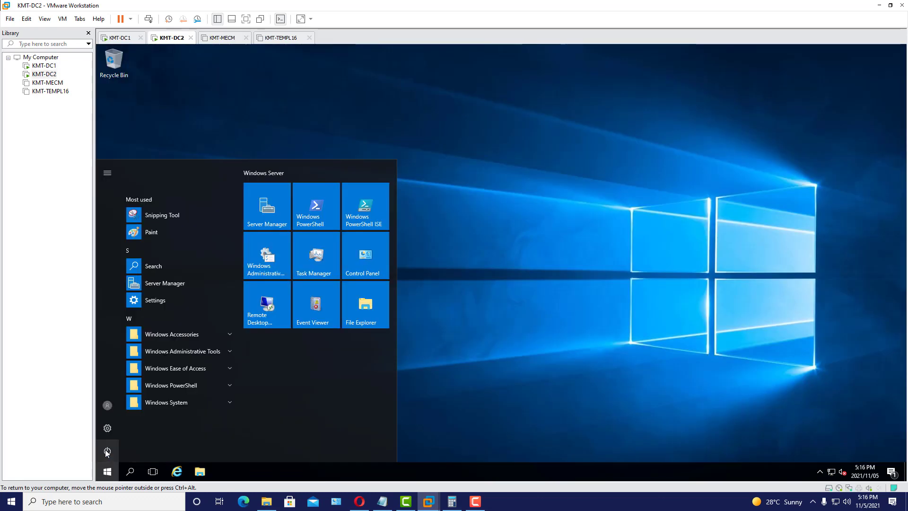
- Restart KMT-DC2 with the 'Hardware: Installation (Unplanned)' shutdown reason
{"action": "left_click", "coordinate": [107, 451]}
{"action": "left_click", "coordinate": [124, 425]}
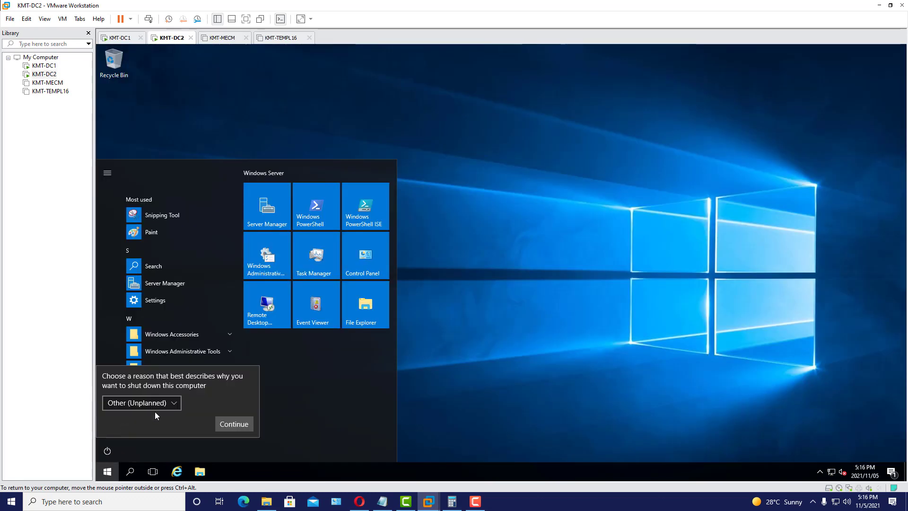
{"action": "left_click", "coordinate": [176, 402]}
{"action": "left_click", "coordinate": [180, 387]}
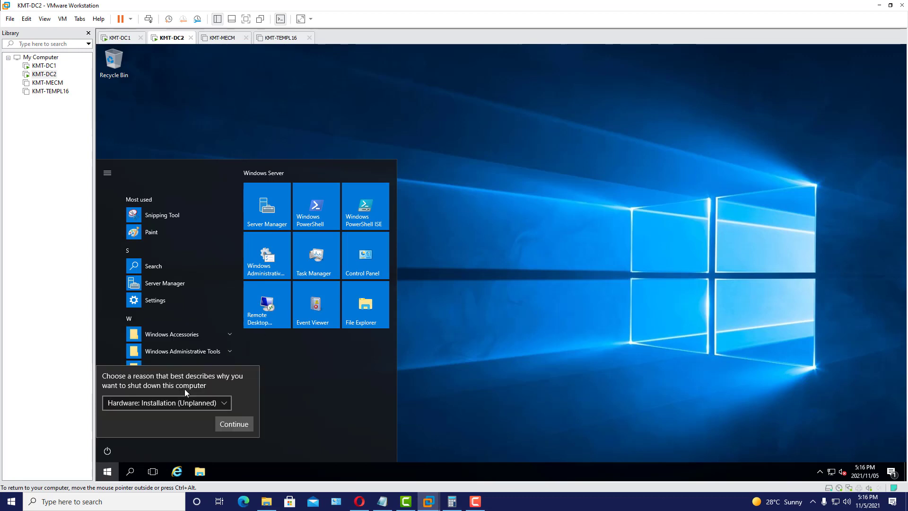
{"action": "left_click", "coordinate": [239, 429]}
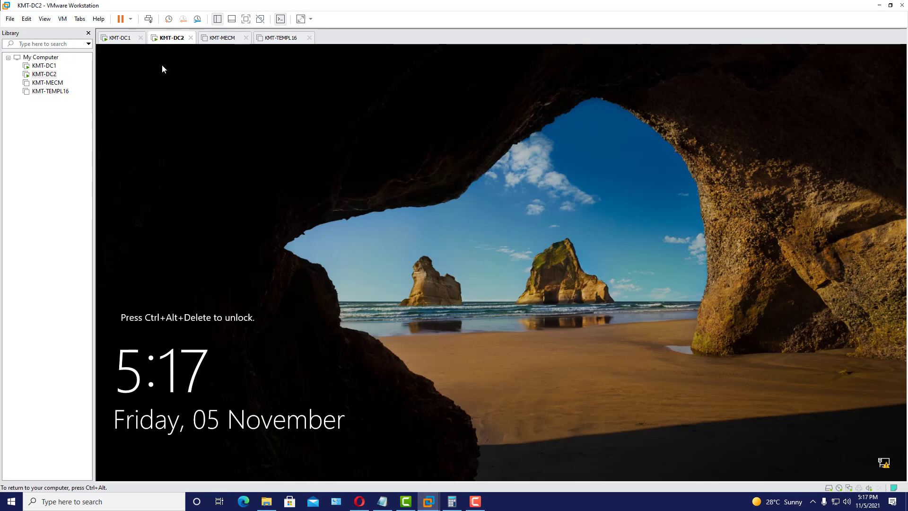
- Sign back in to KMT-DC2 with the account password after the reboot
{"action": "left_click", "coordinate": [148, 19]}
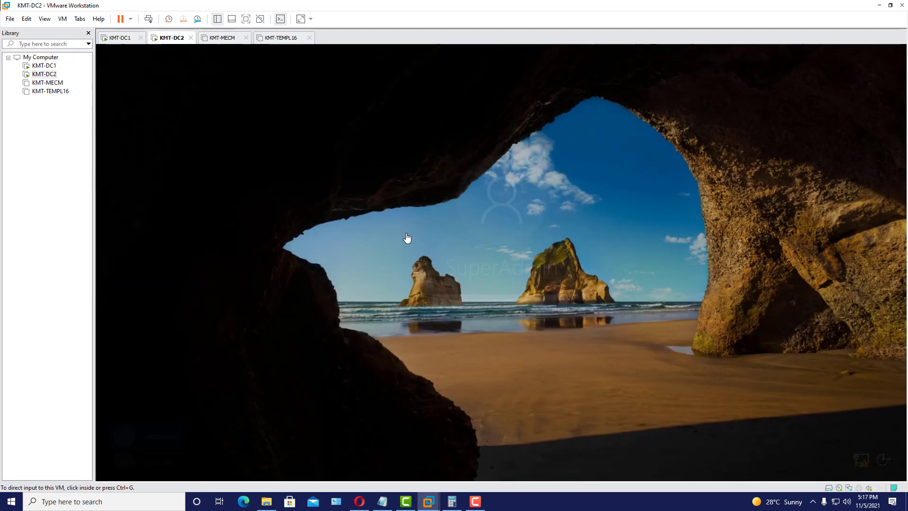
{"action": "left_click", "coordinate": [450, 305]}
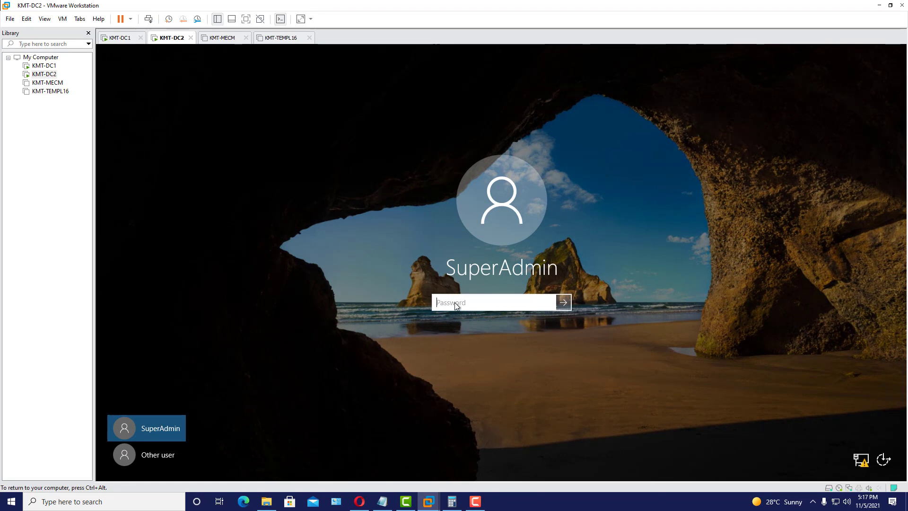
{"action": "type", "text": "•••••••••"}
{"action": "key", "text": "Return"}
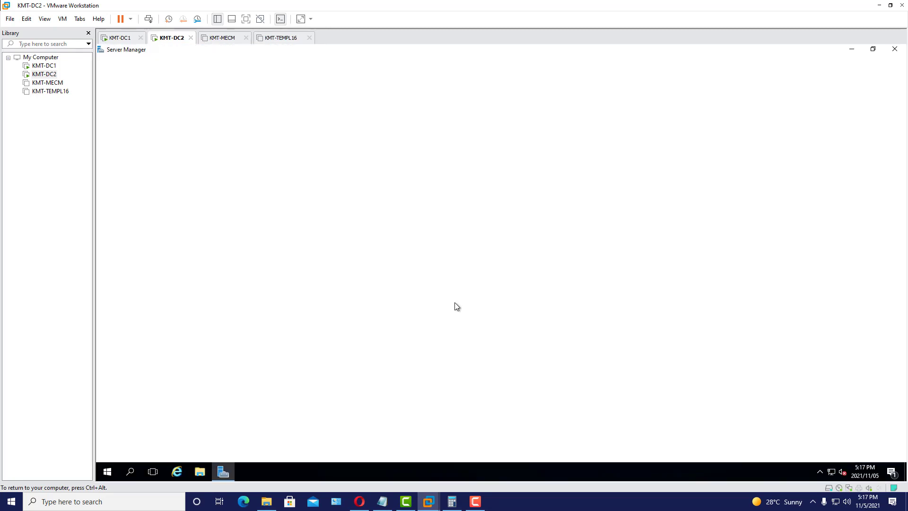
- Search for cmd on KMT-DC2 and run Command Prompt as administrator
{"action": "left_click", "coordinate": [130, 472]}
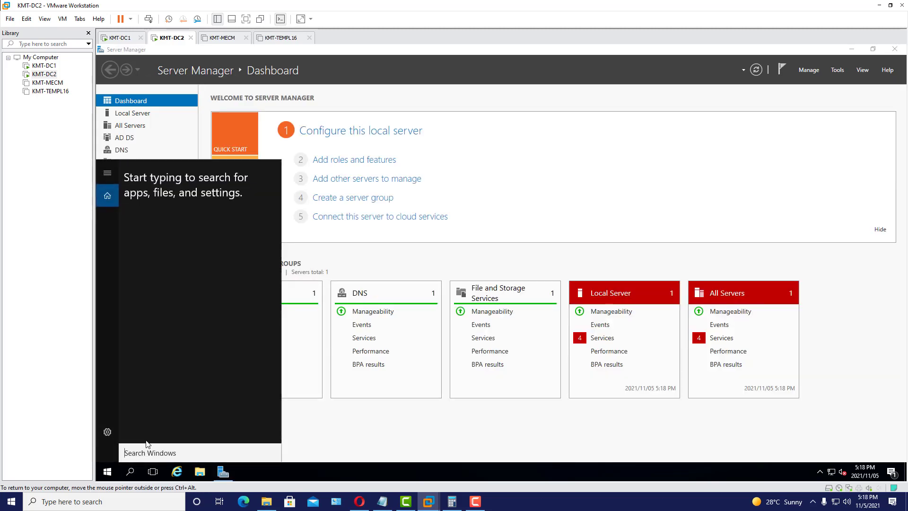
{"action": "type", "text": "cmd"}
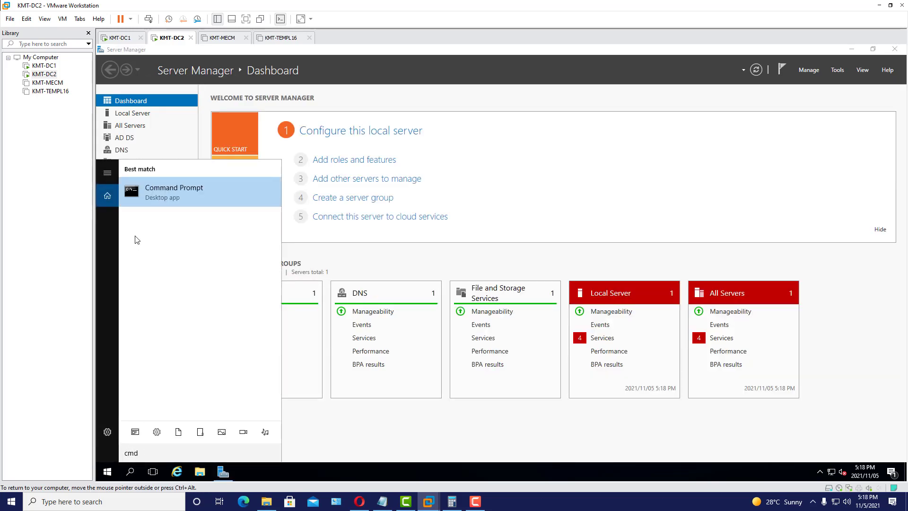
{"action": "right_click", "coordinate": [203, 185]}
{"action": "left_click", "coordinate": [240, 198]}
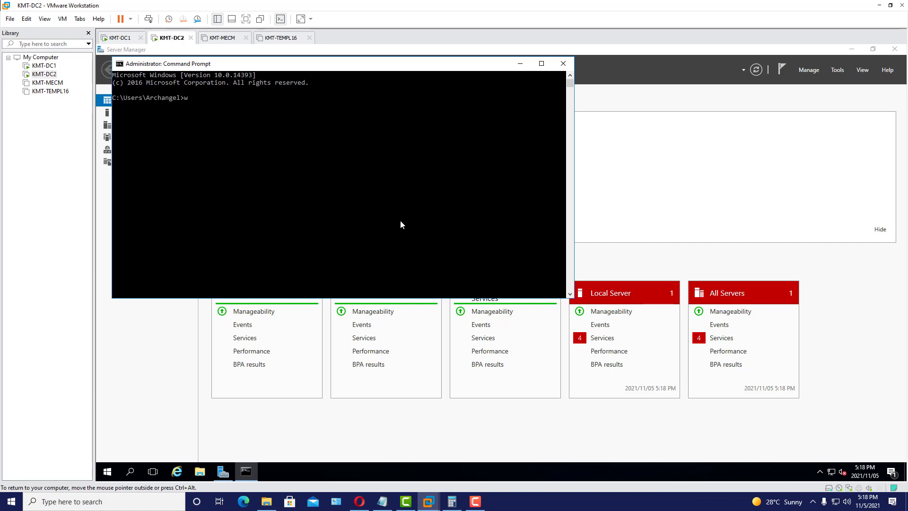
- Run w32tm /query /status and highlight the Source: time.windows.com line
{"action": "type", "text": "w32tm /query /status"}
{"action": "key", "text": "Return"}
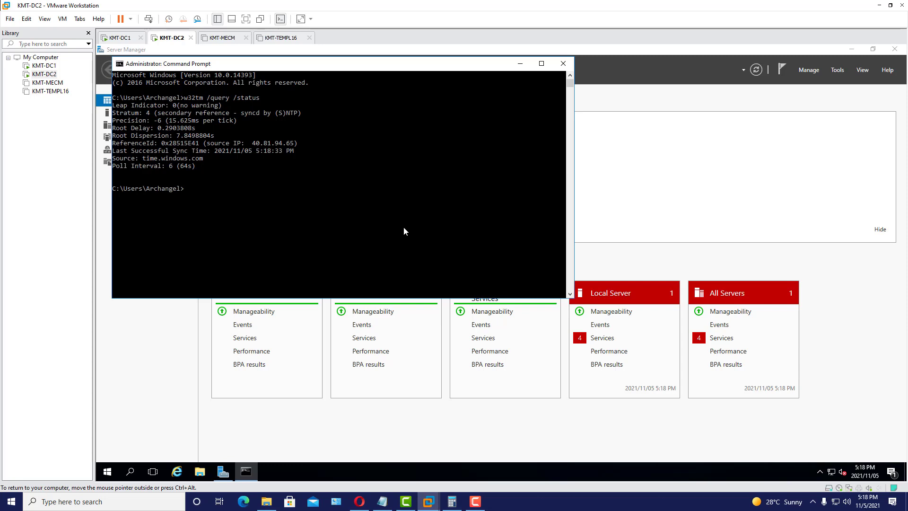
{"action": "left_click_drag", "start_coordinate": [265, 66], "coordinate": [306, 70]}
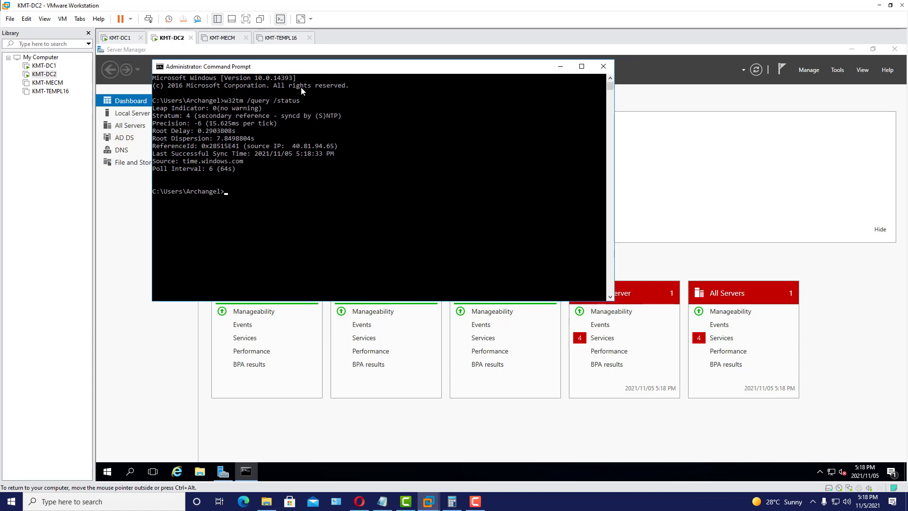
{"action": "left_click_drag", "start_coordinate": [317, 69], "coordinate": [327, 105]}
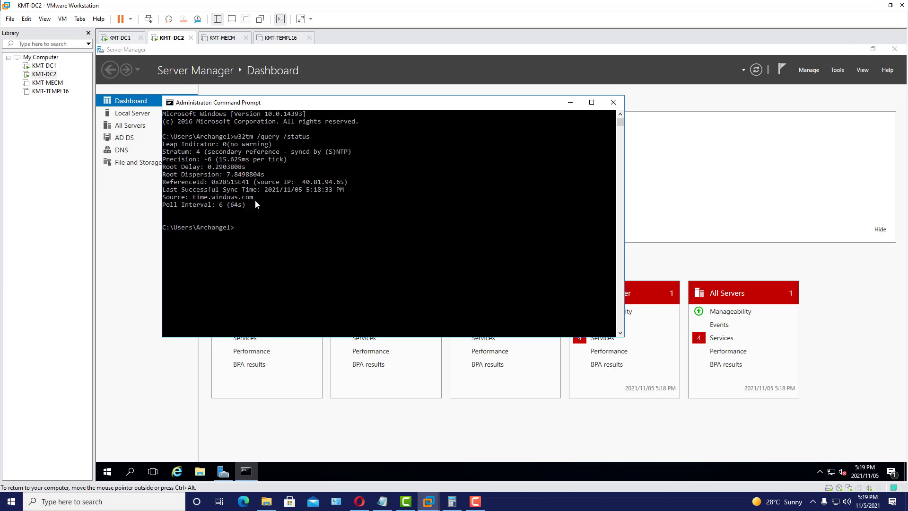
{"action": "left_click_drag", "start_coordinate": [264, 198], "coordinate": [164, 200]}
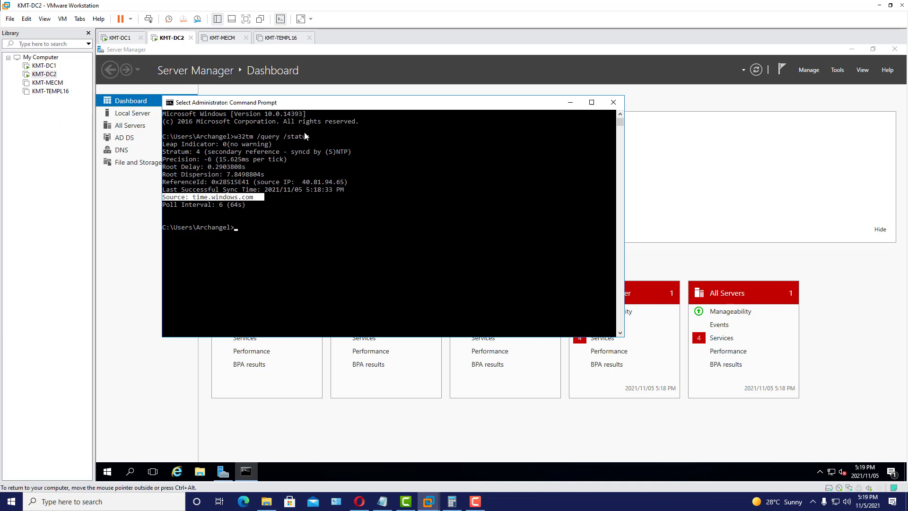
- Switch to the KMT-DC1 machine and sign in with the account password
{"action": "left_click", "coordinate": [118, 38]}
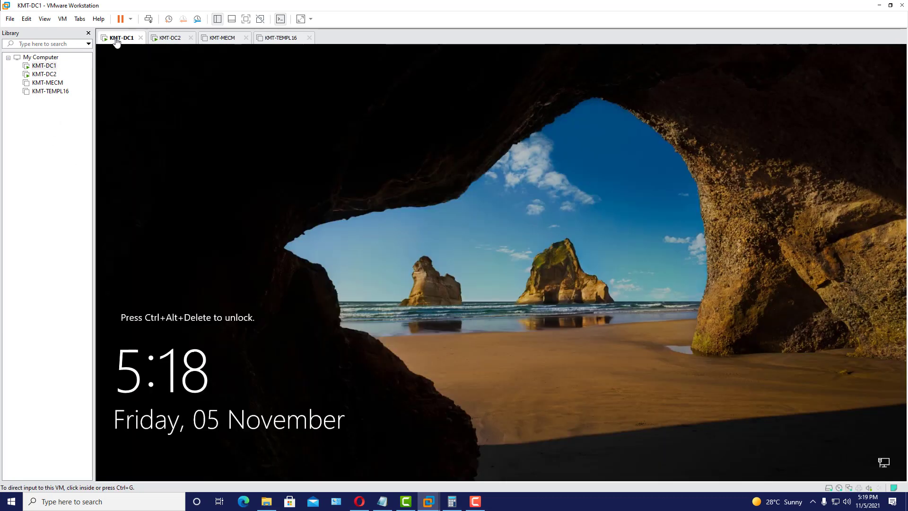
{"action": "left_click", "coordinate": [369, 169]}
{"action": "left_click", "coordinate": [149, 20]}
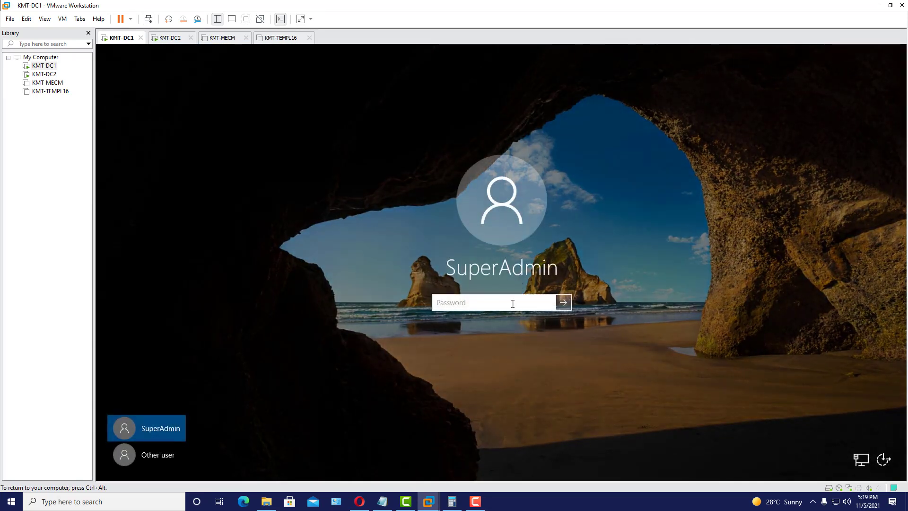
{"action": "type", "text": "••••••••••"}
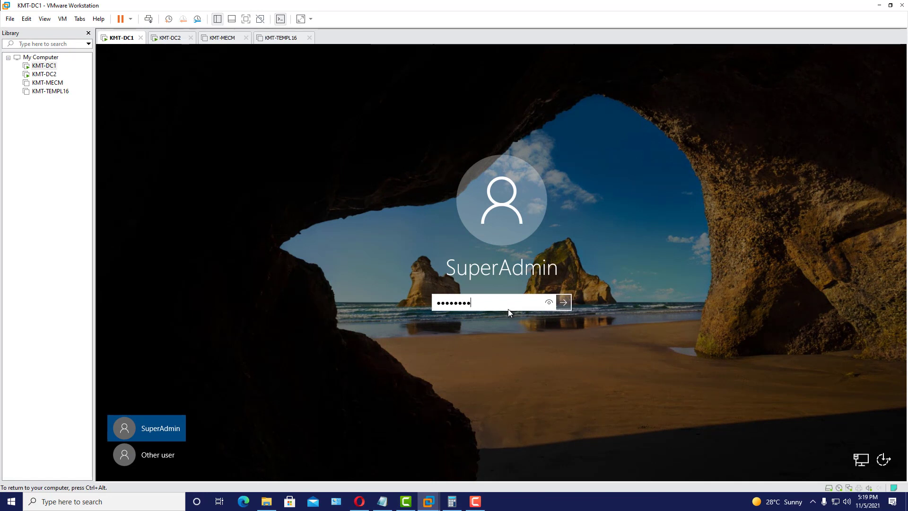
{"action": "key", "text": "Return"}
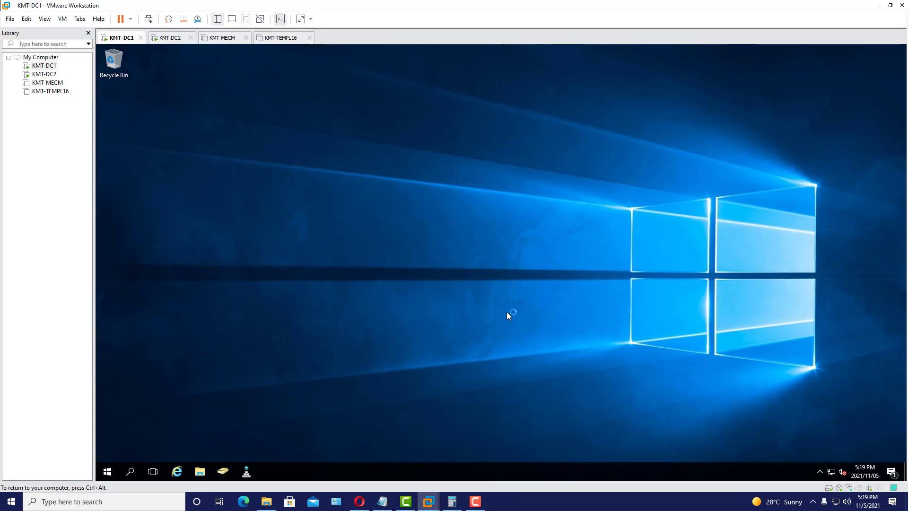
- Search for cmd on KMT-DC1 and run Command Prompt as administrator
{"action": "left_click", "coordinate": [109, 473]}
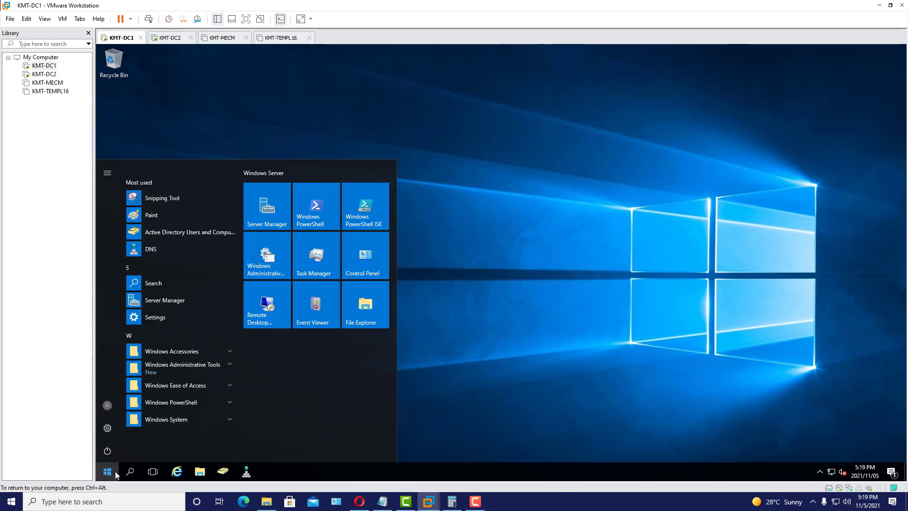
{"action": "left_click", "coordinate": [132, 474]}
{"action": "type", "text": "cmd"}
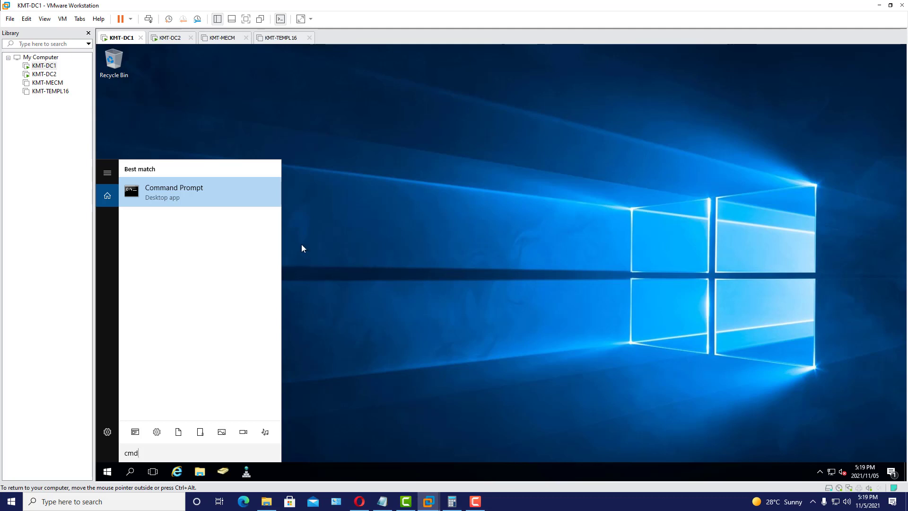
{"action": "right_click", "coordinate": [221, 204]}
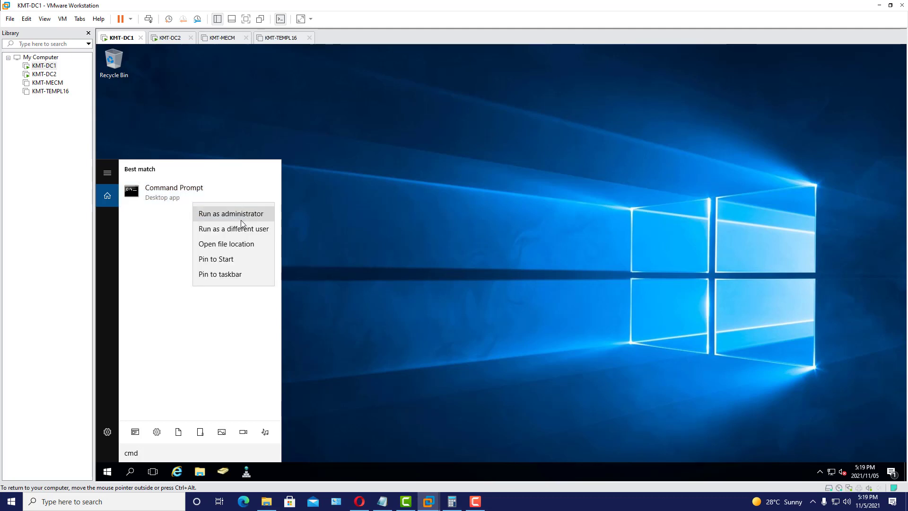
{"action": "left_click", "coordinate": [237, 215]}
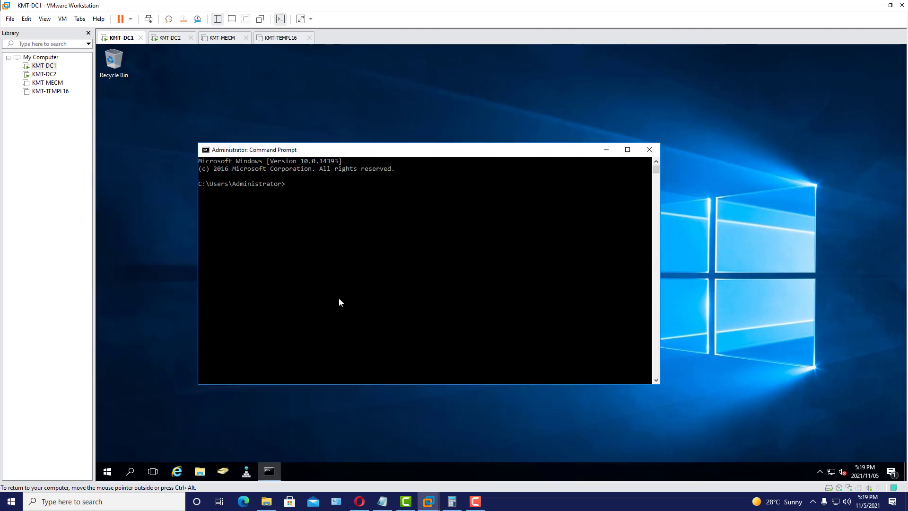
- Run w32tm /query /status on KMT-DC1 and highlight the Source: time.windows.com line
{"action": "type", "text": "w32tm"}
{"action": "type", "text": "/query /status"}
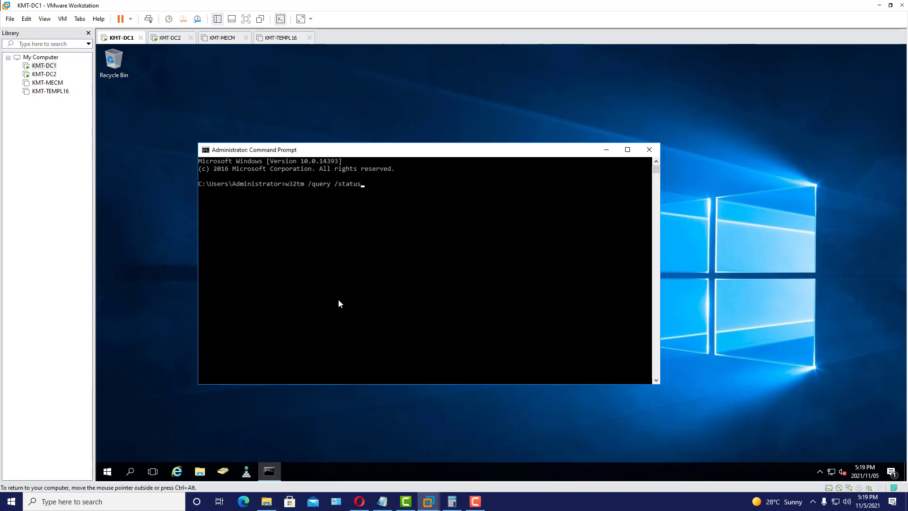
{"action": "key", "text": "Return"}
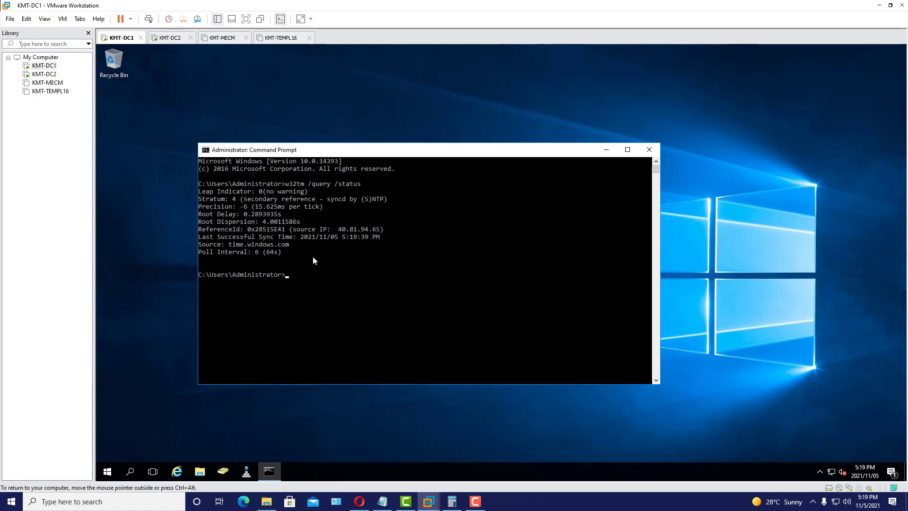
{"action": "left_click_drag", "start_coordinate": [399, 148], "coordinate": [398, 125]}
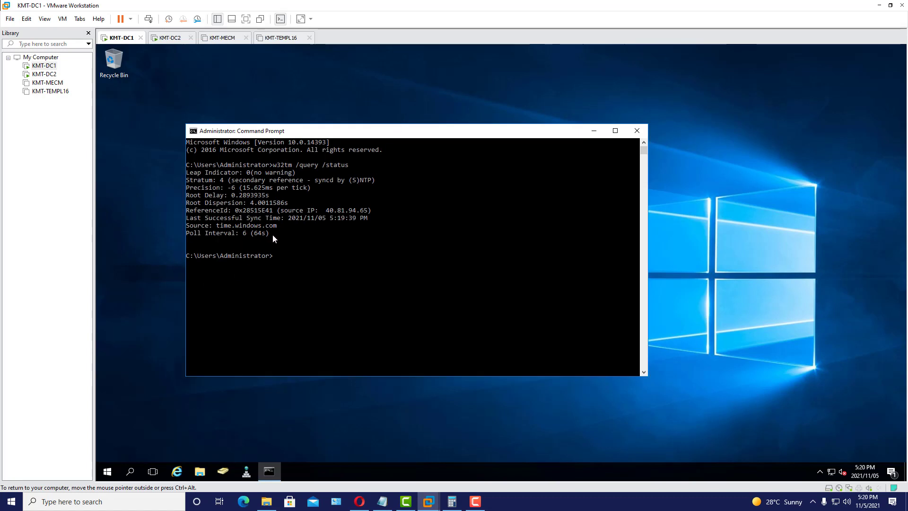
{"action": "left_click_drag", "start_coordinate": [218, 228], "coordinate": [274, 231]}
{"action": "left_click", "coordinate": [191, 227]}
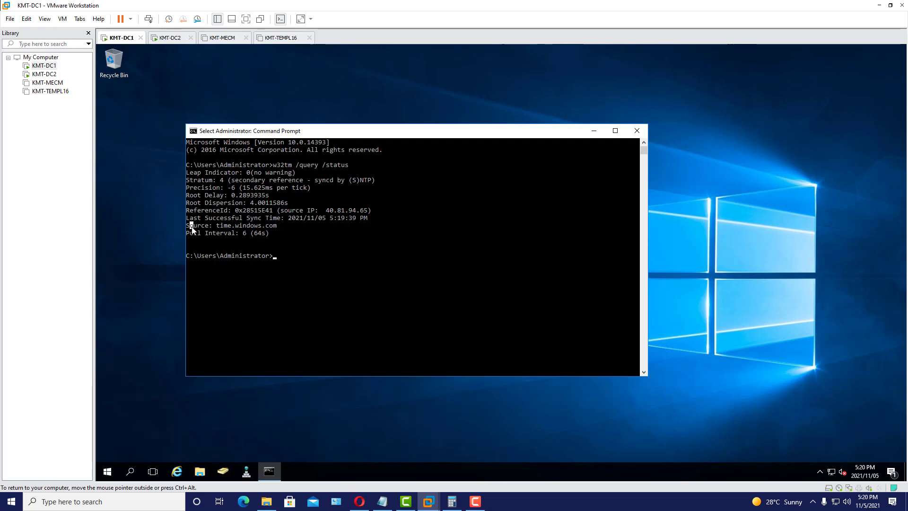
{"action": "left_click_drag", "start_coordinate": [187, 224], "coordinate": [271, 228]}
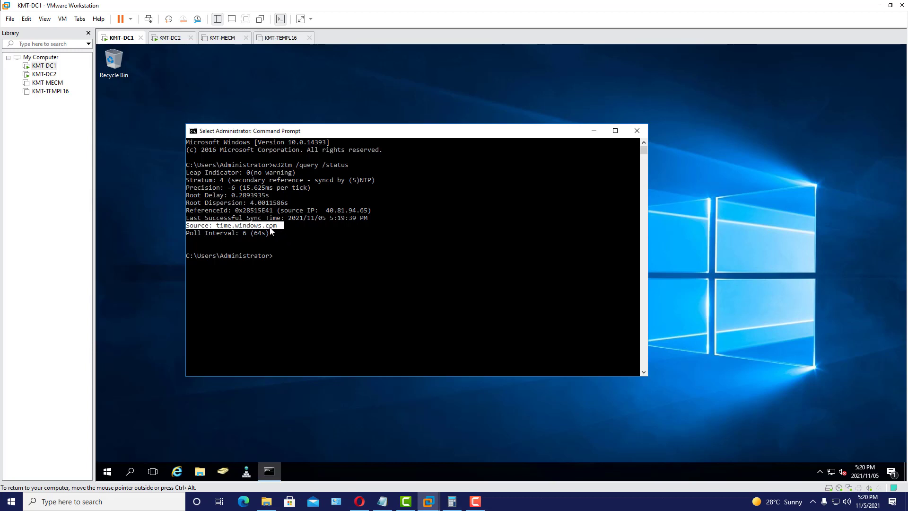
{"action": "left_click_drag", "start_coordinate": [365, 135], "coordinate": [316, 125]}
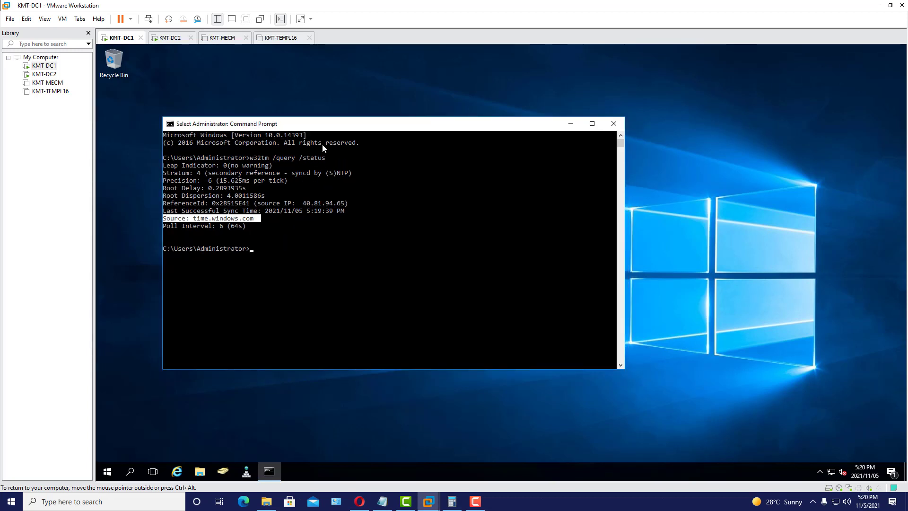